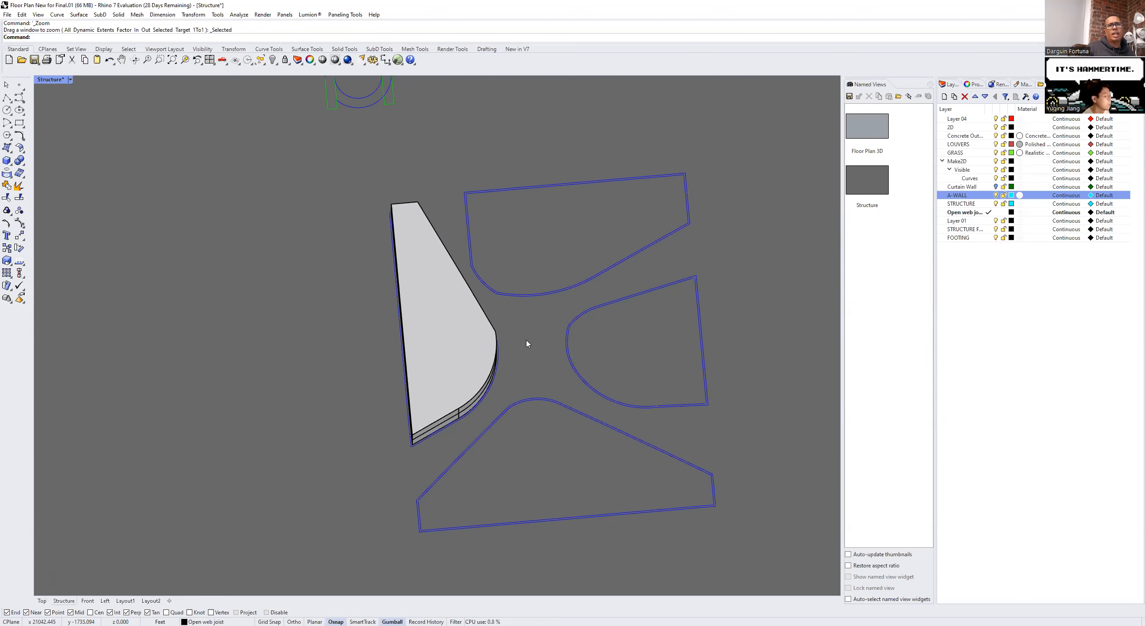
Step: Examine the two stacked slab extrusions and the outline curves around their base
right_drag(472, 308, 483, 318)
right_drag(471, 388, 446, 387)
scroll(446, 387, up, 3)
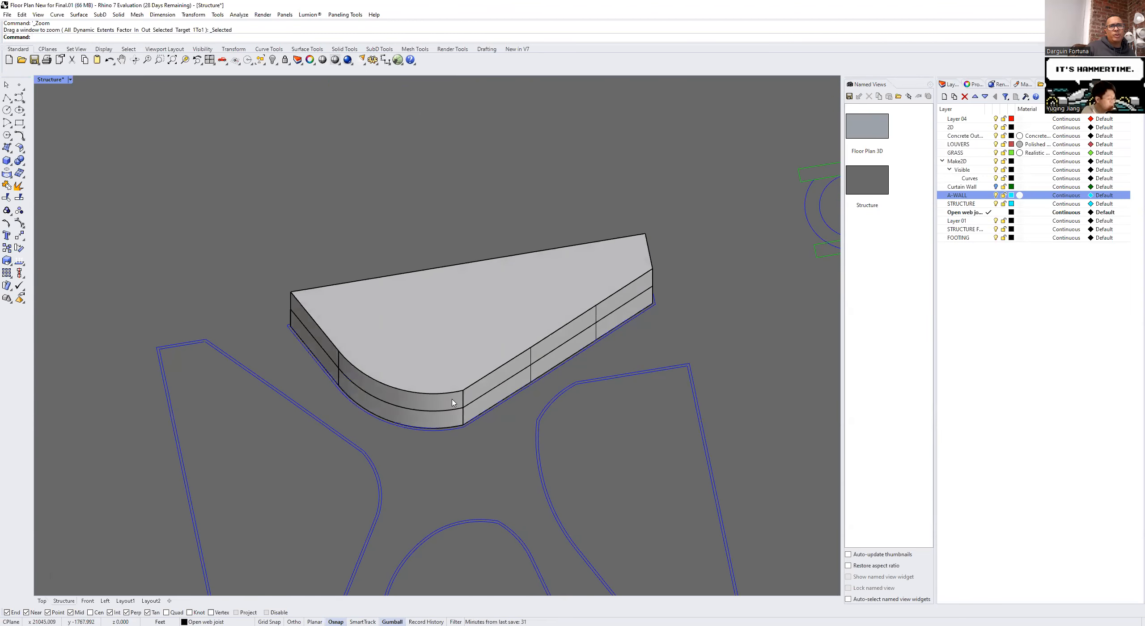
scroll(451, 400, up, 3)
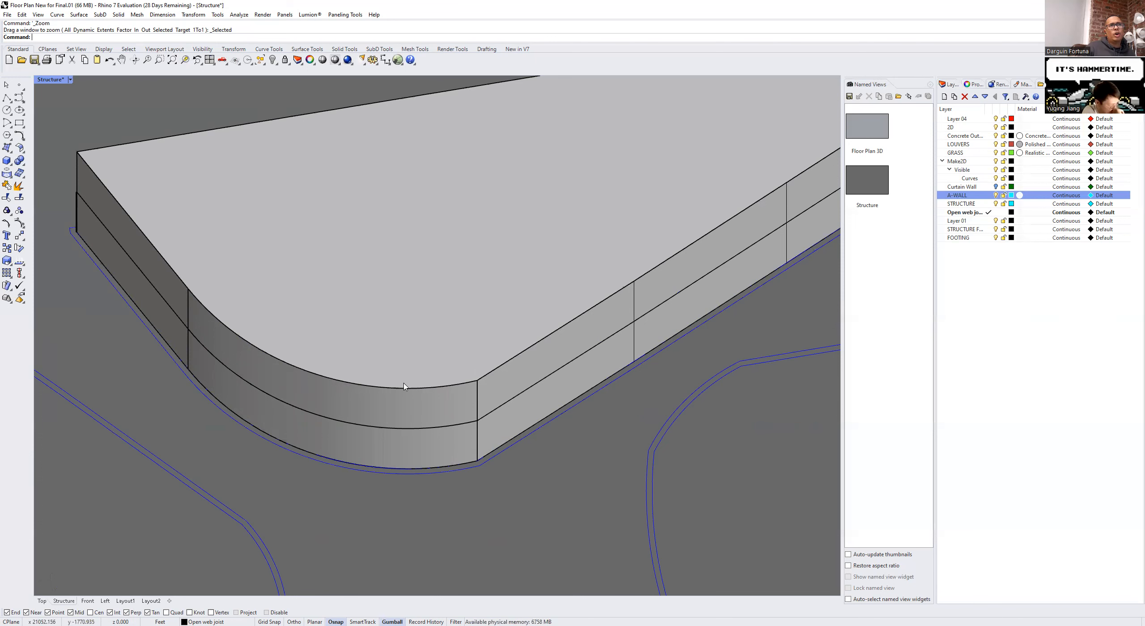
scroll(404, 386, down, 3)
click(363, 436)
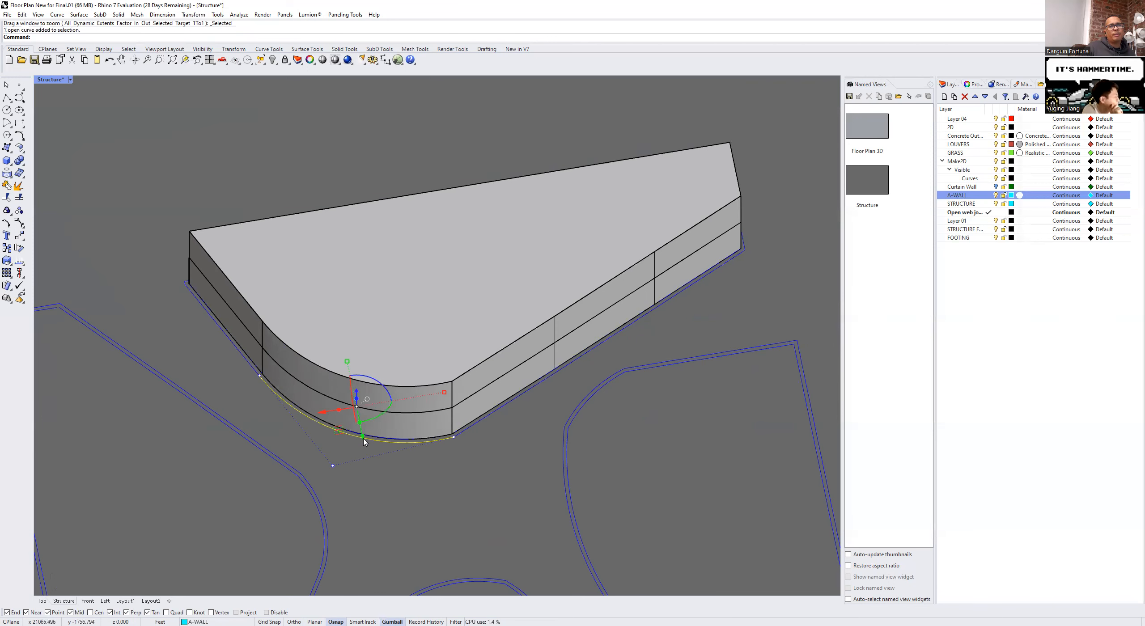
click(471, 430)
click(471, 472)
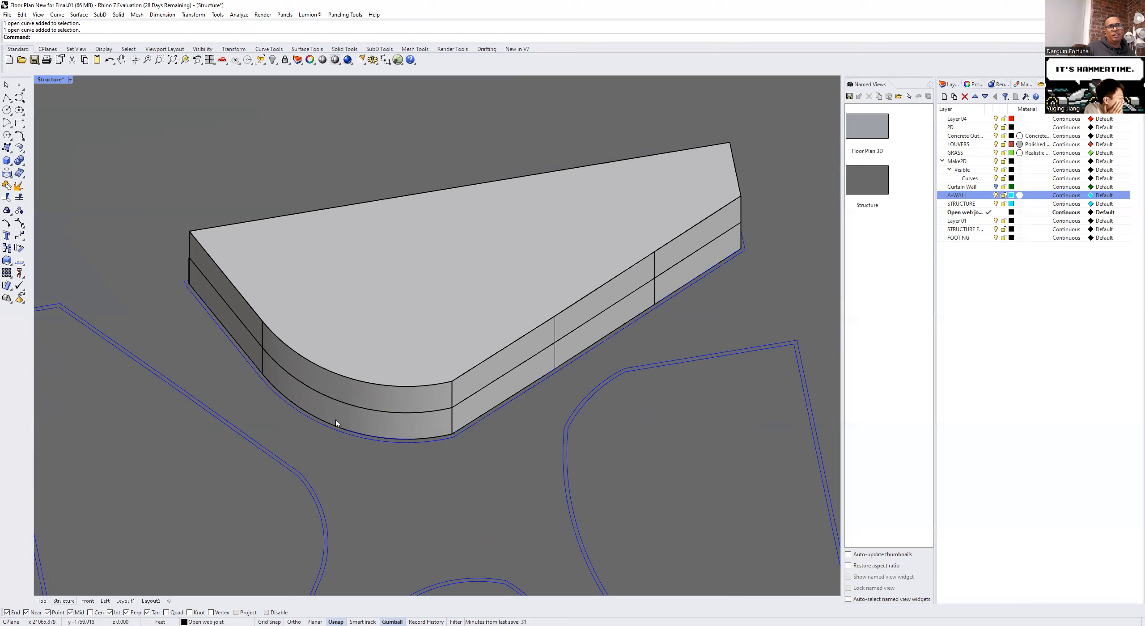
click(248, 313)
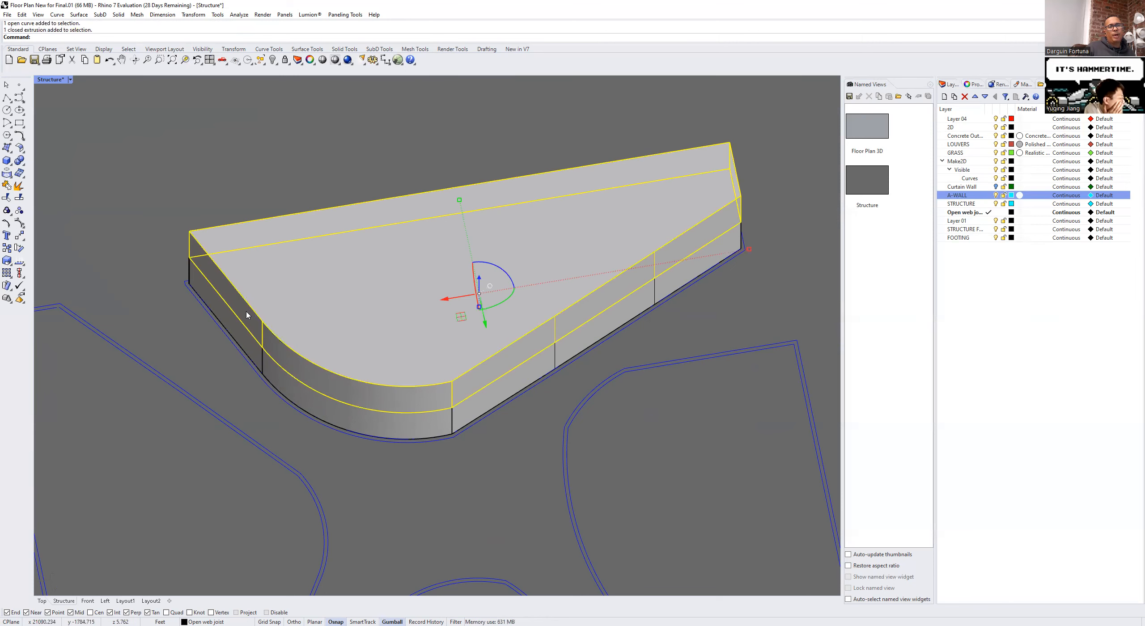
Step: Explode the lower slab extrusion into separate surfaces
click(345, 419)
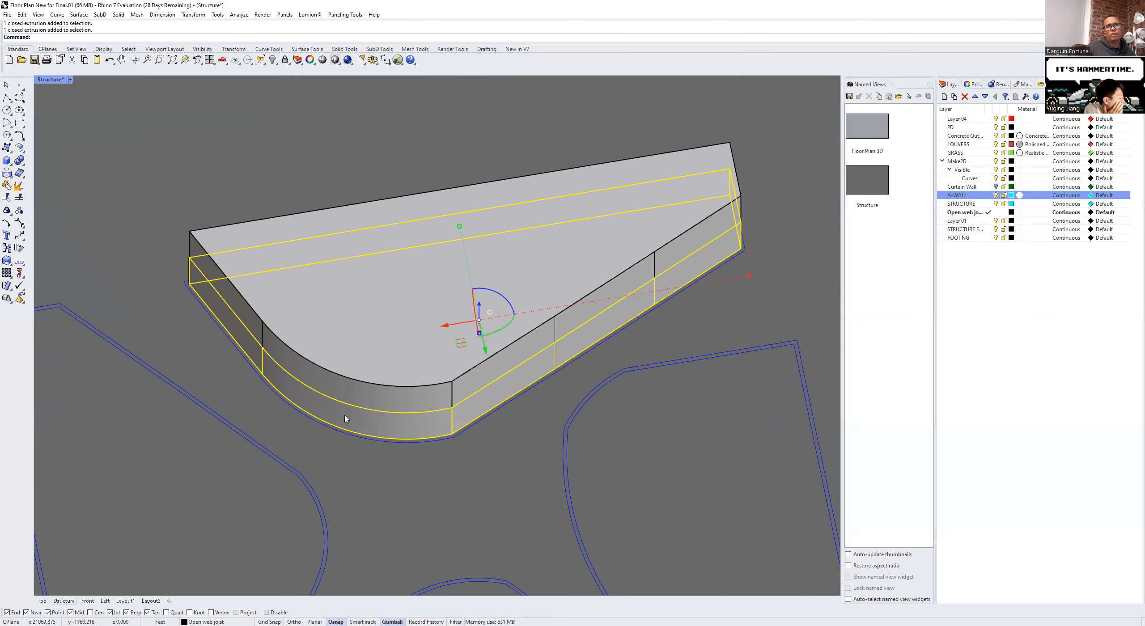
text(exzpl)
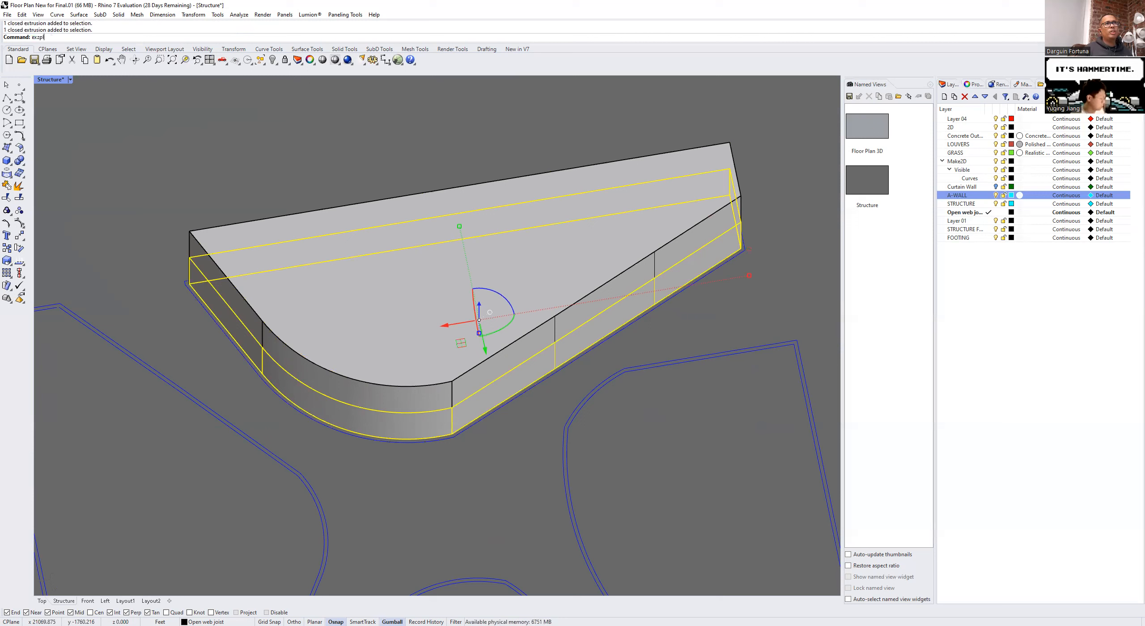
key(BackSpace)
key(BackSpace)
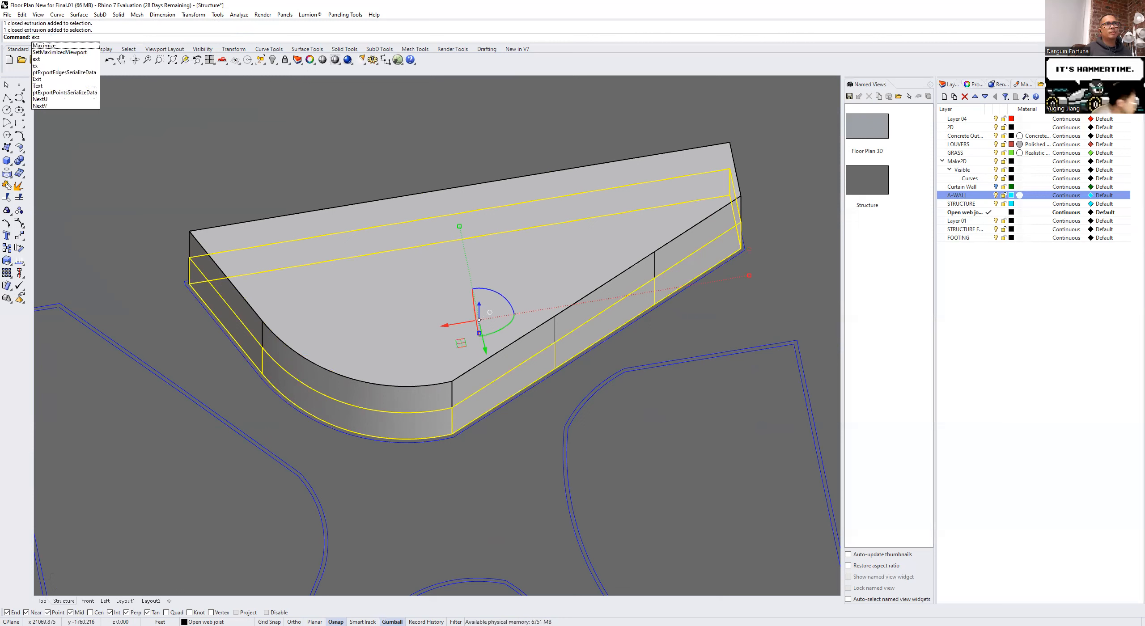
key(BackSpace)
key(Return)
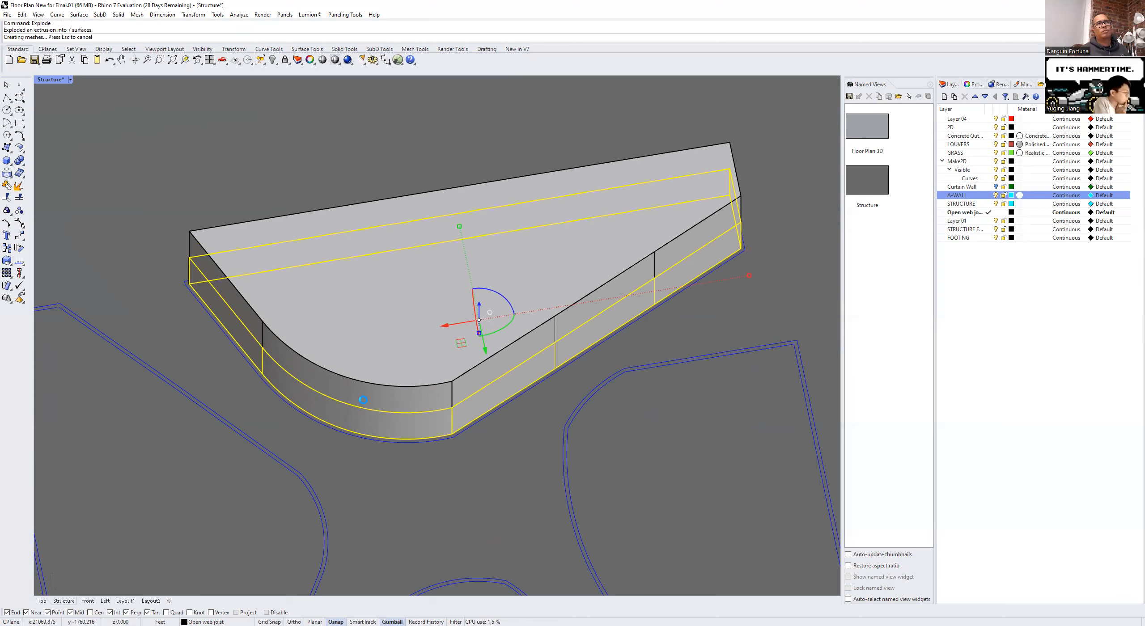
key(Escape)
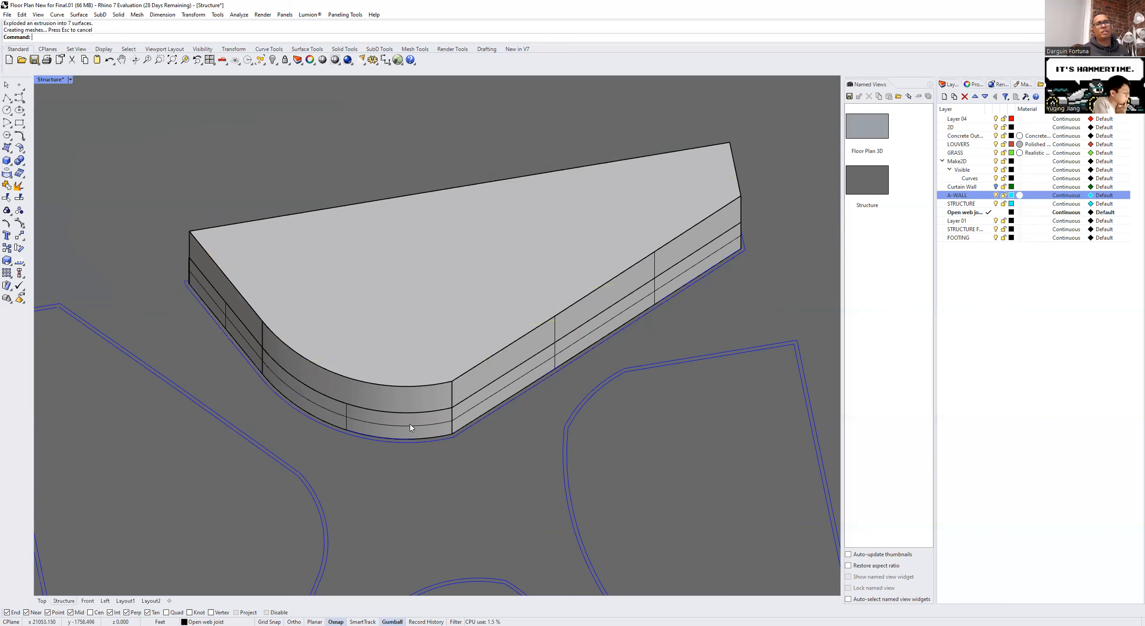
click(412, 430)
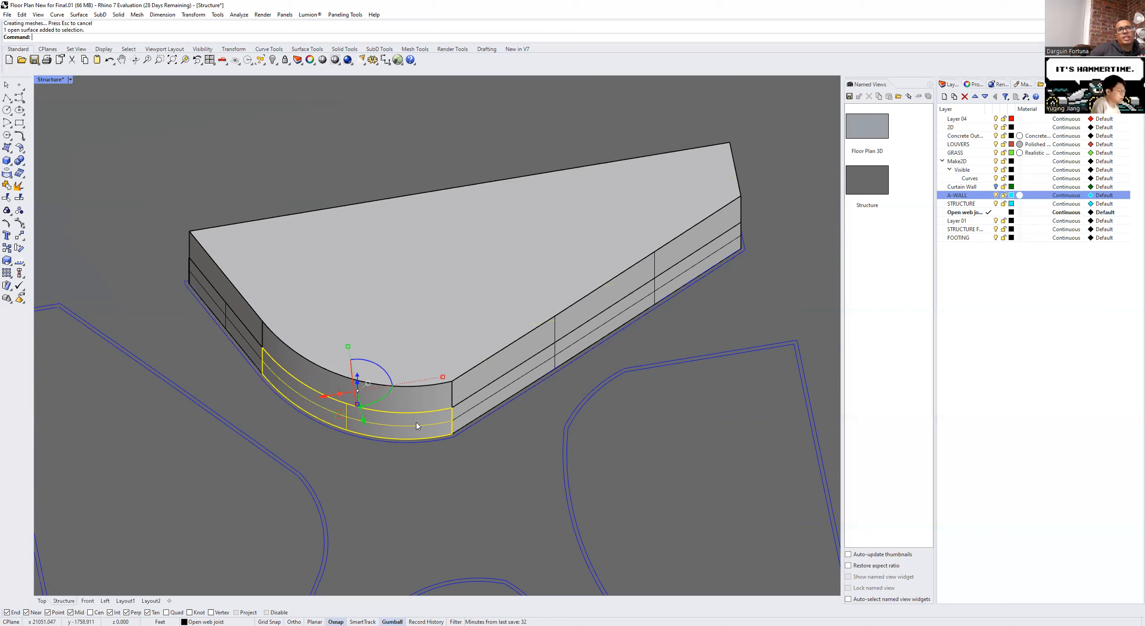
click(473, 380)
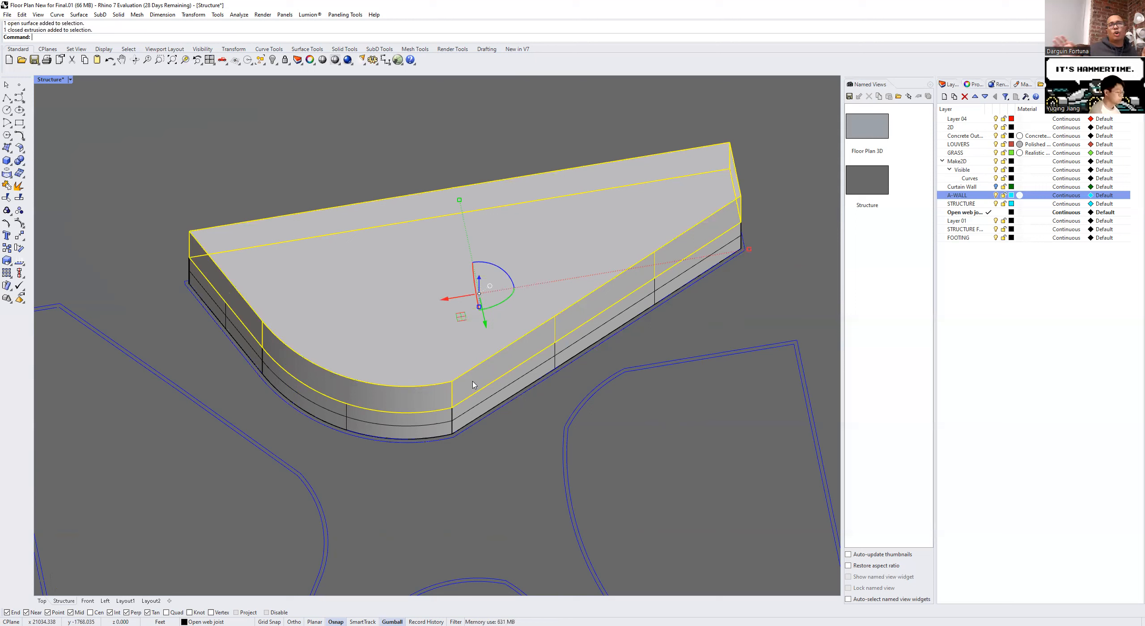
click(462, 440)
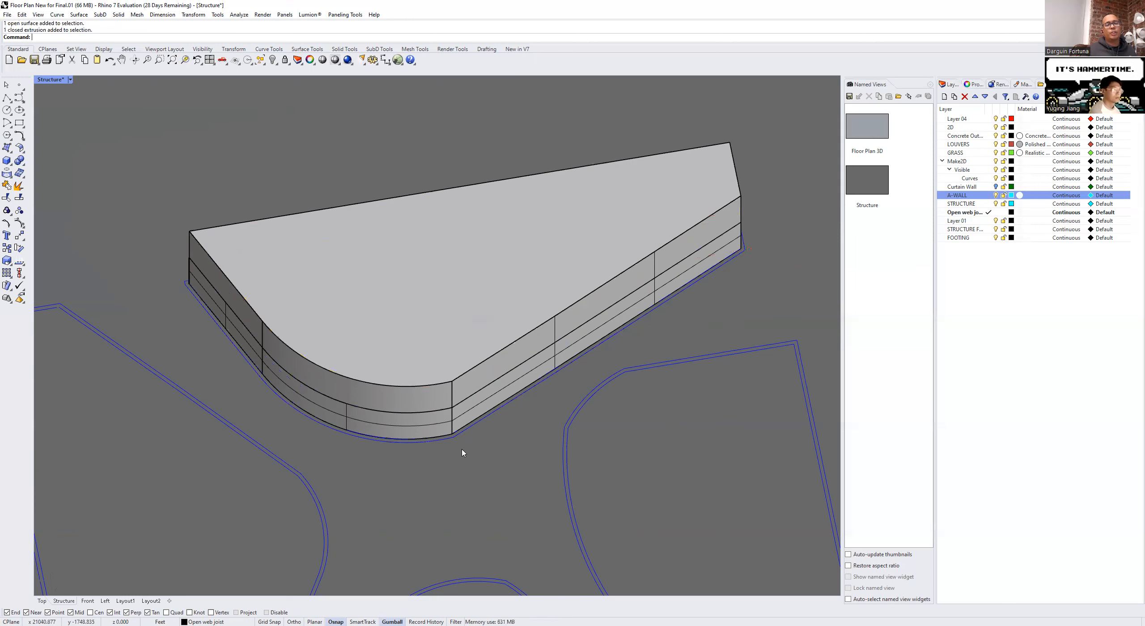
Step: Merge the lower slab's curved corner surface with the adjoining long straight side using MergeSrf, and inspect the merged surface
text(Mer)
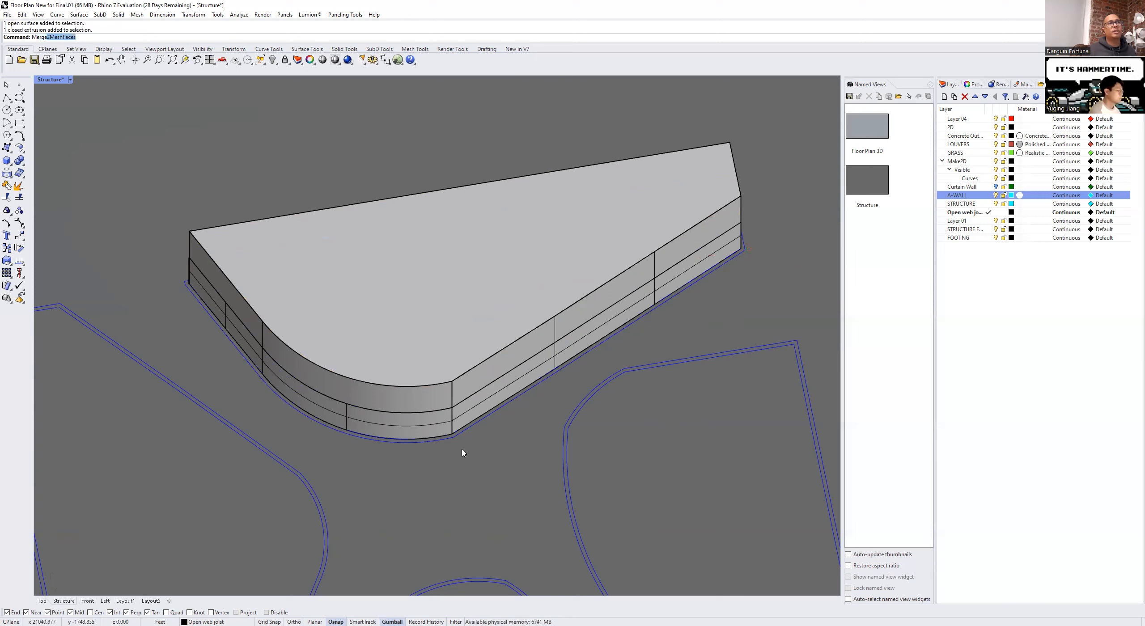
text(geSu)
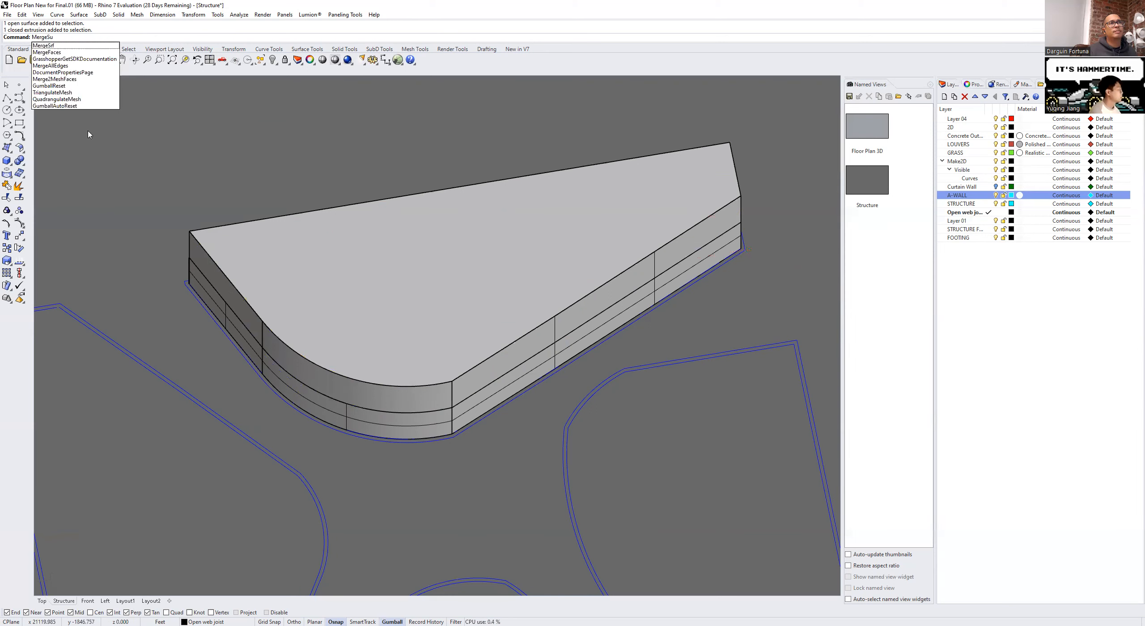
click(44, 45)
click(476, 407)
click(423, 427)
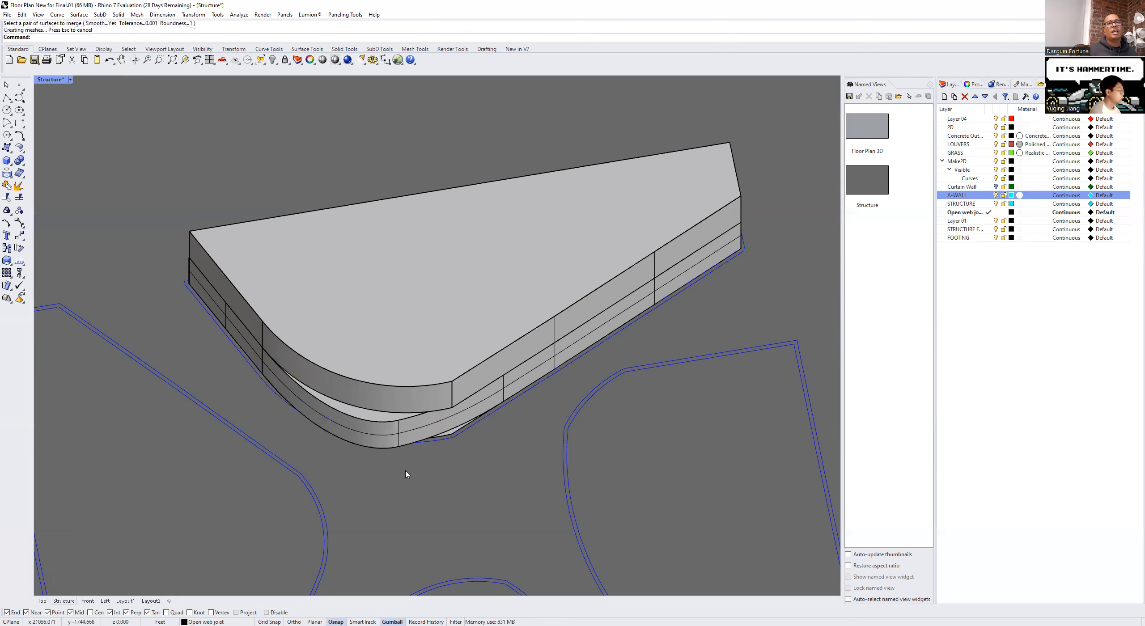
click(403, 443)
right_drag(439, 499, 427, 449)
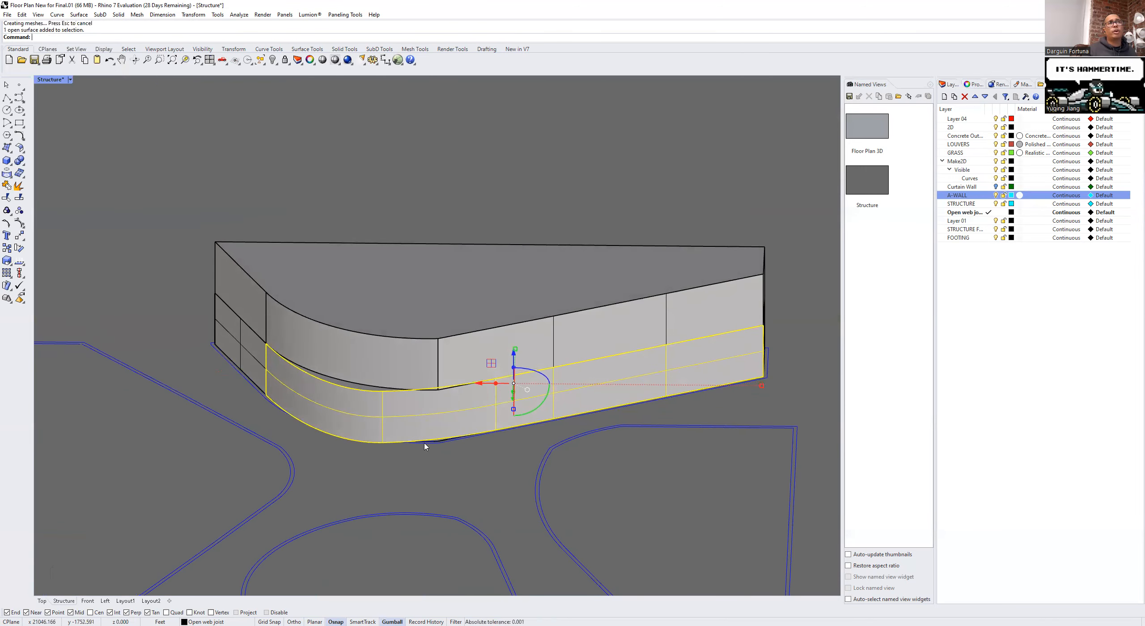
right_drag(427, 460, 401, 483)
key(Escape)
click(354, 439)
key(Escape)
Step: Merge the short straight side beyond the curved corner into the combined side surface with MergeSrf, and check the result
text(MergeSrf)
key(Return)
click(220, 354)
click(286, 403)
click(310, 424)
right_drag(383, 493, 336, 491)
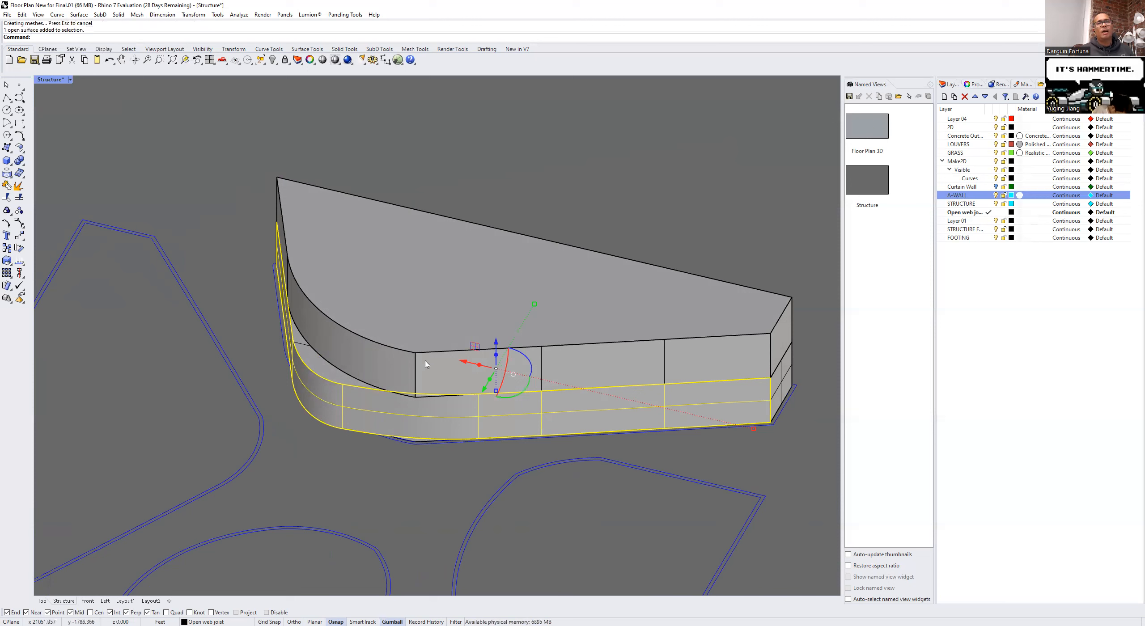
key(Escape)
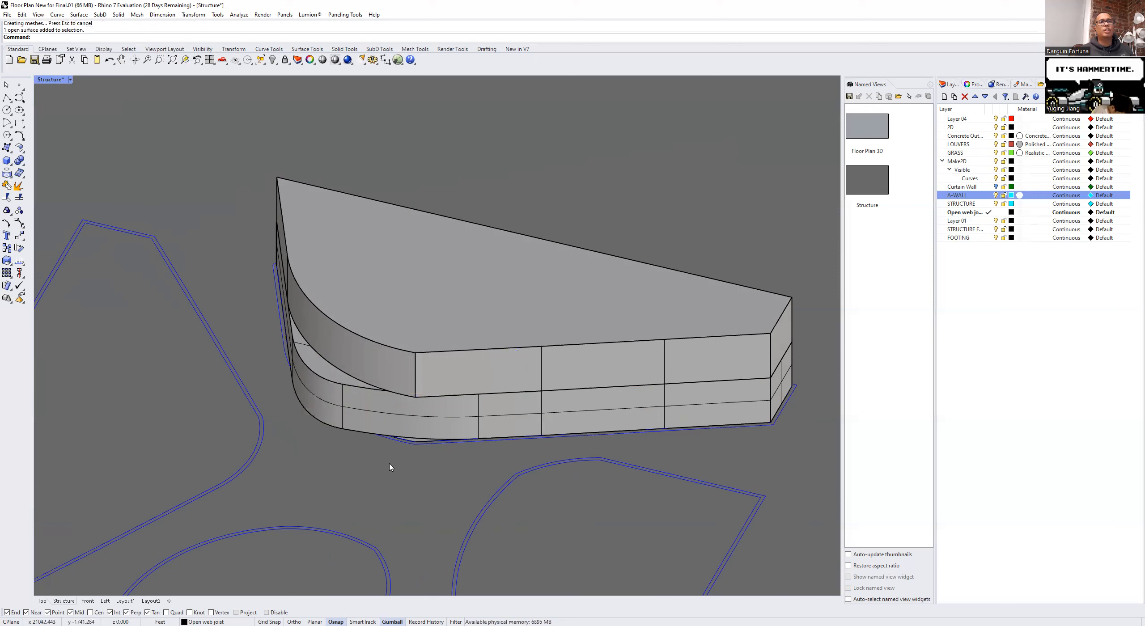
click(382, 411)
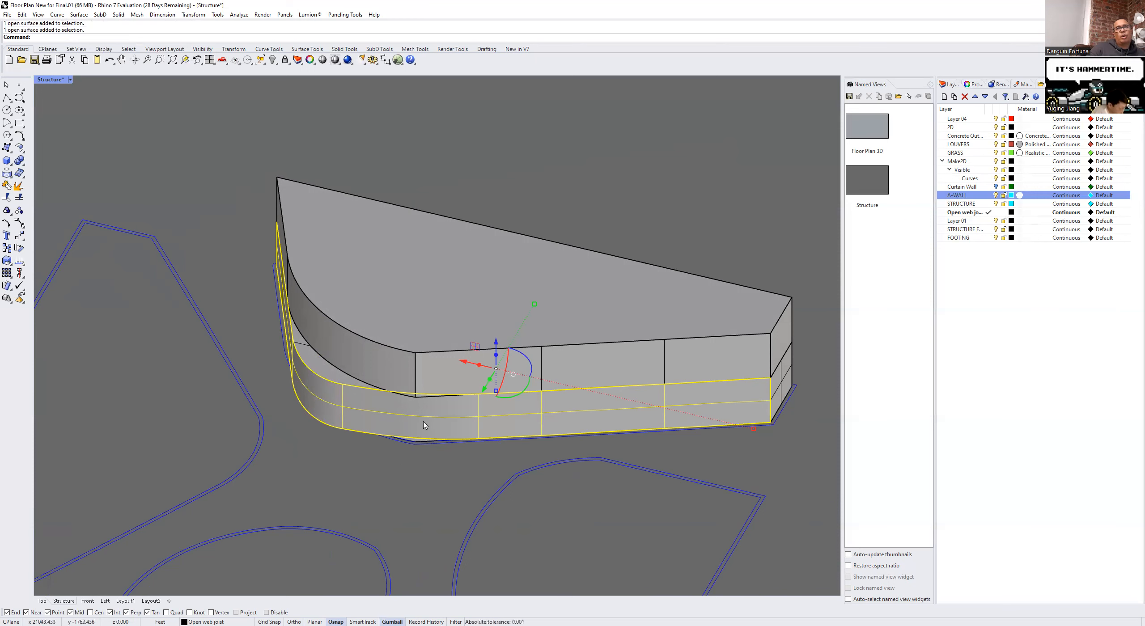
right_drag(412, 486, 340, 478)
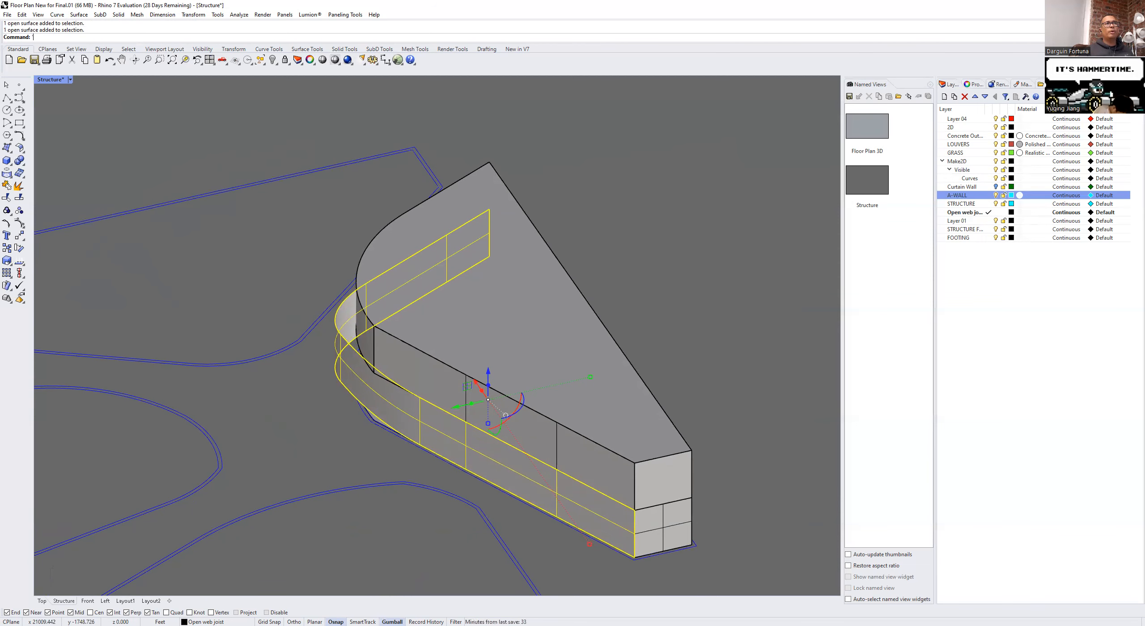
Step: Merge the small end surface at the lower slab's narrow tip with the combined side surface using MergeSrf
text(MergeSrf)
key(Return)
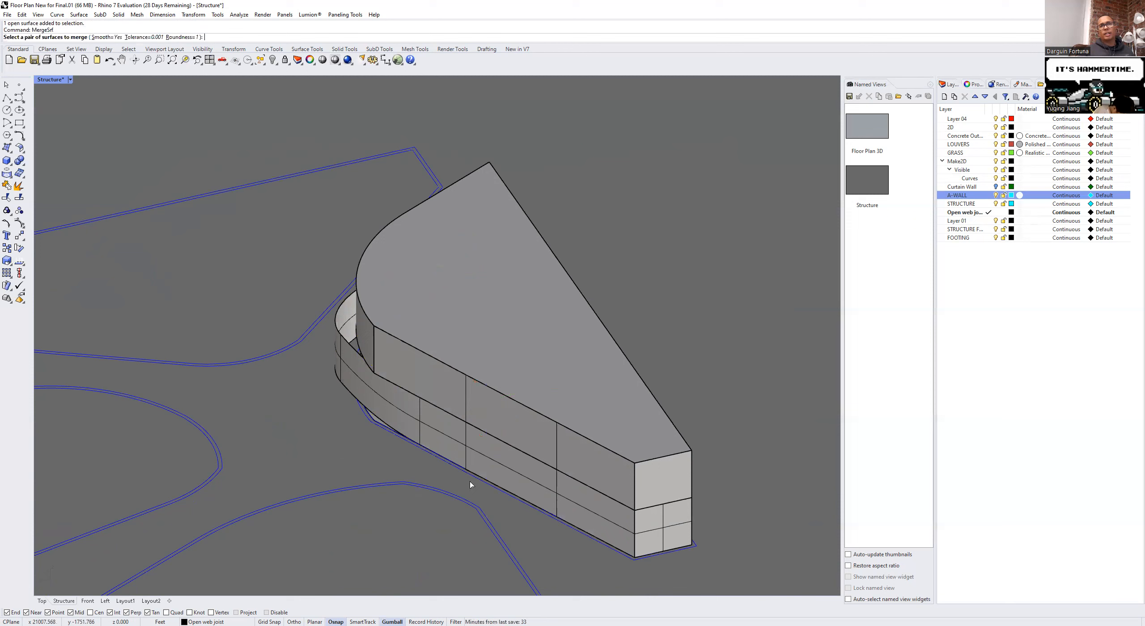
click(639, 531)
click(622, 530)
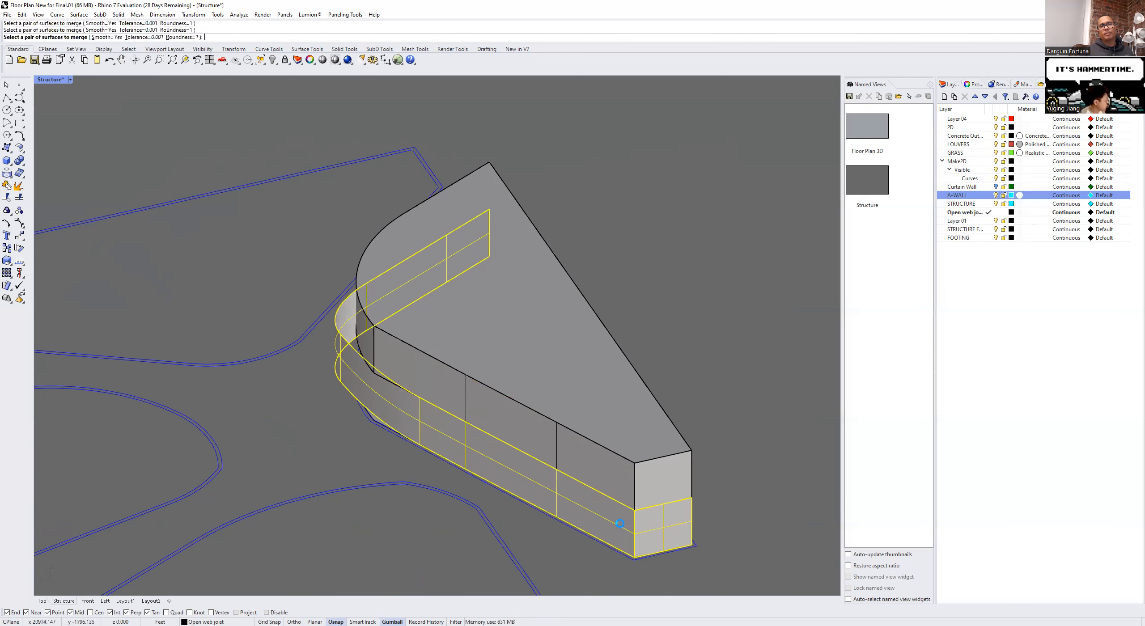
Step: Merge the lower slab's long rear side surface with the combined surface at the narrow tip
right_drag(623, 545, 367, 548)
right_click(363, 551)
click(331, 559)
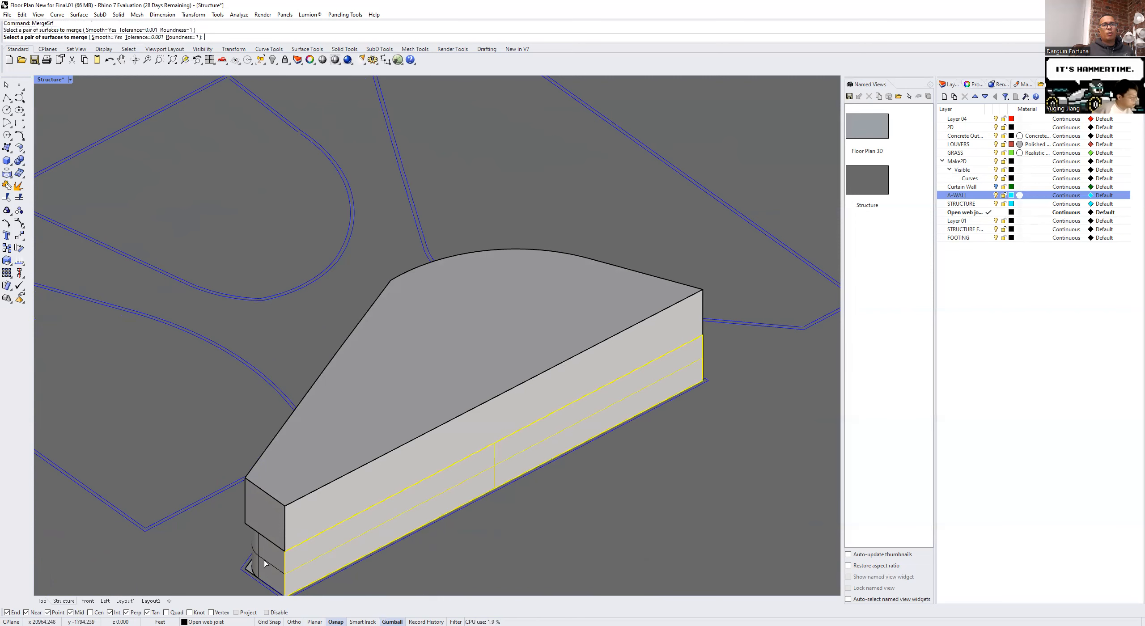
click(268, 561)
Step: Try to merge the combined side surface's two open ends at the remaining sharp corner
right_drag(587, 511, 451, 504)
right_click(451, 504)
click(405, 523)
click(451, 527)
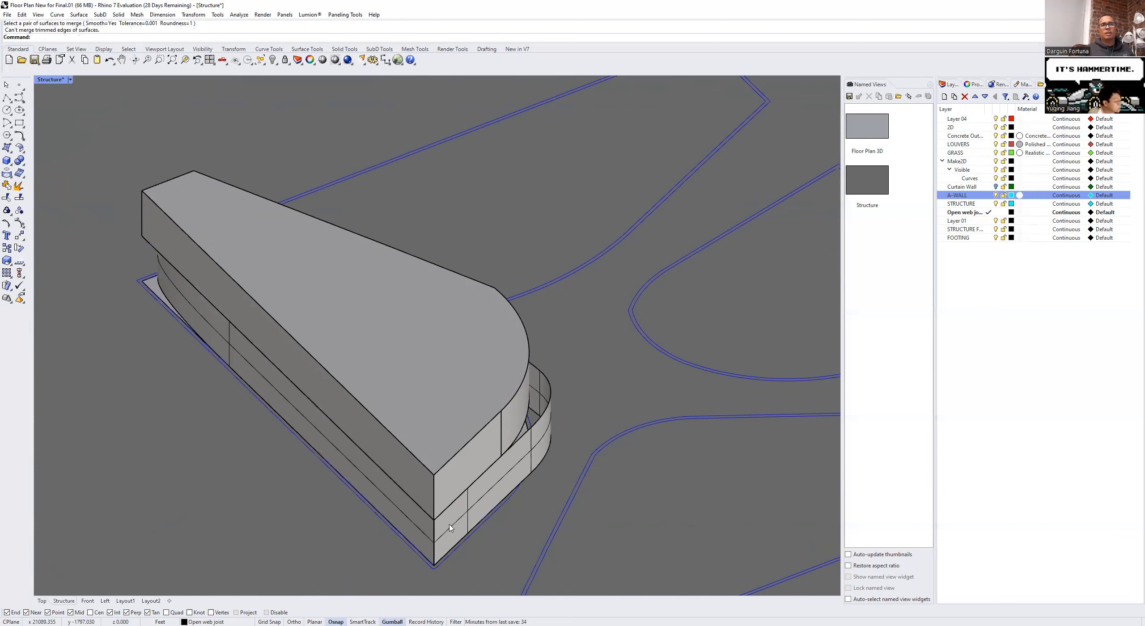
click(450, 528)
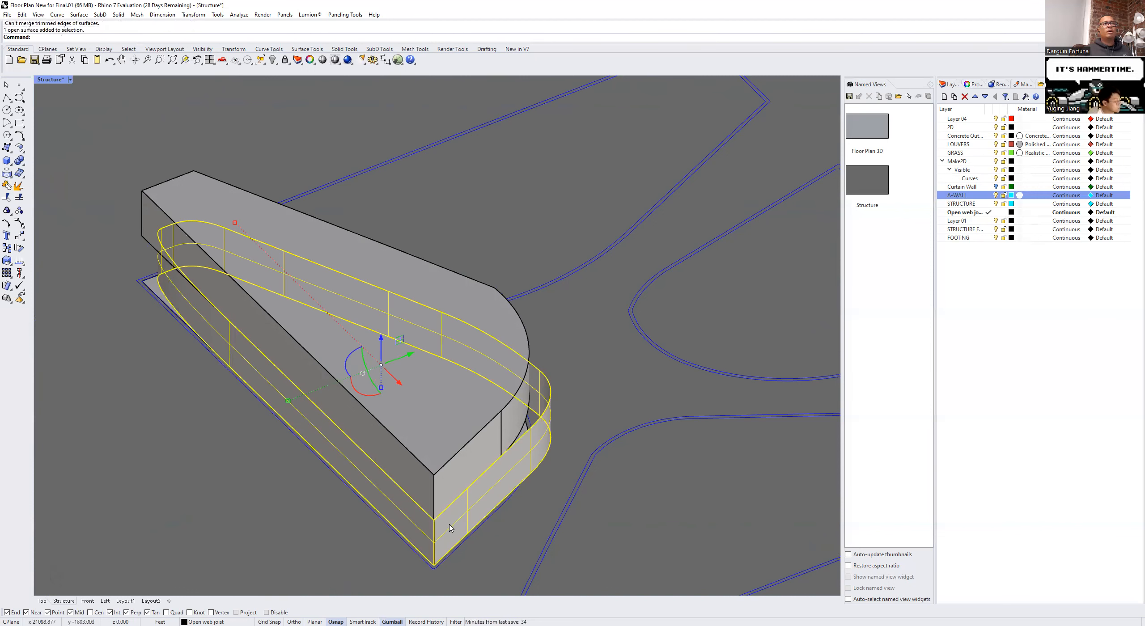
key(Escape)
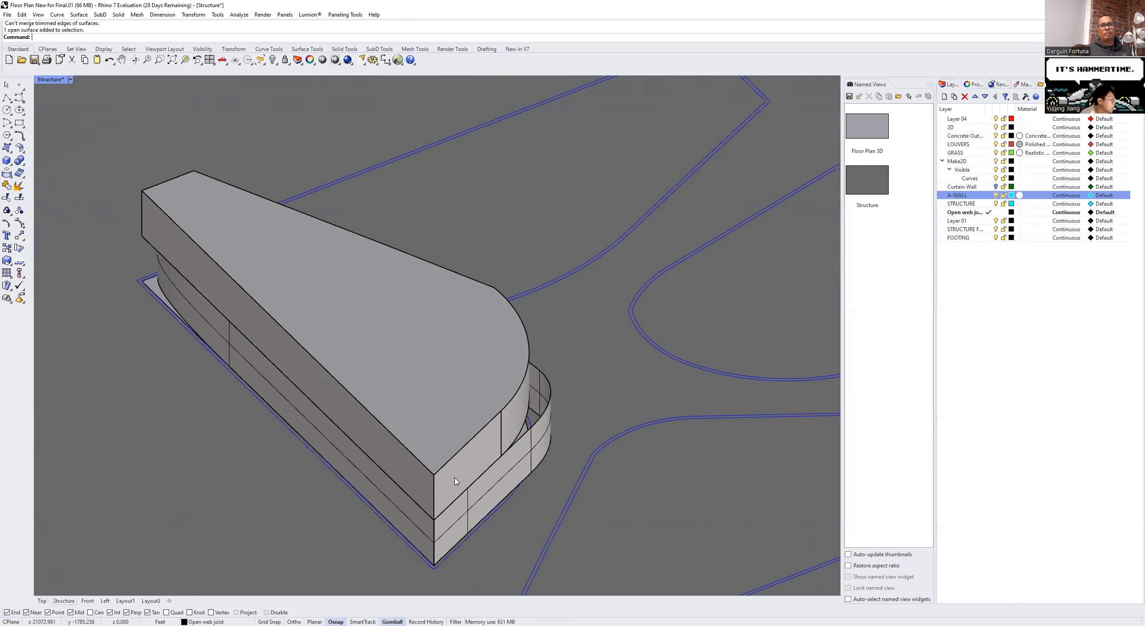
Step: Hide the upper slab extrusion and the exploded flat surface beneath it
click(455, 482)
key(ctrl+h)
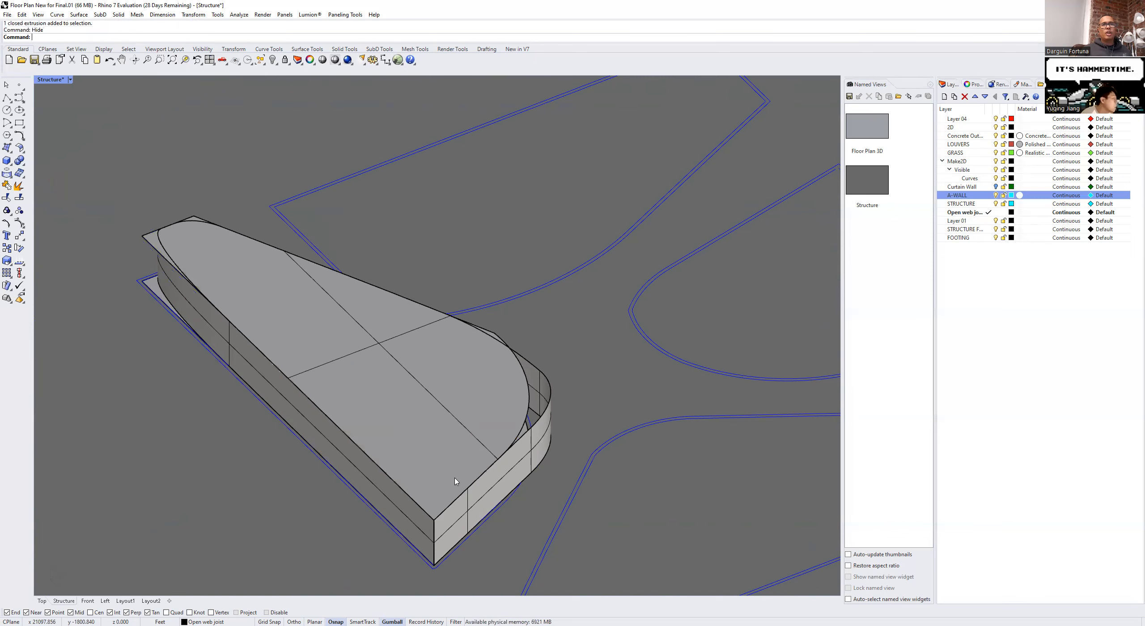
click(457, 455)
key(ctrl+h)
Step: Cap the top and bottom openings of the merged wall surface
right_drag(495, 504, 322, 502)
click(290, 464)
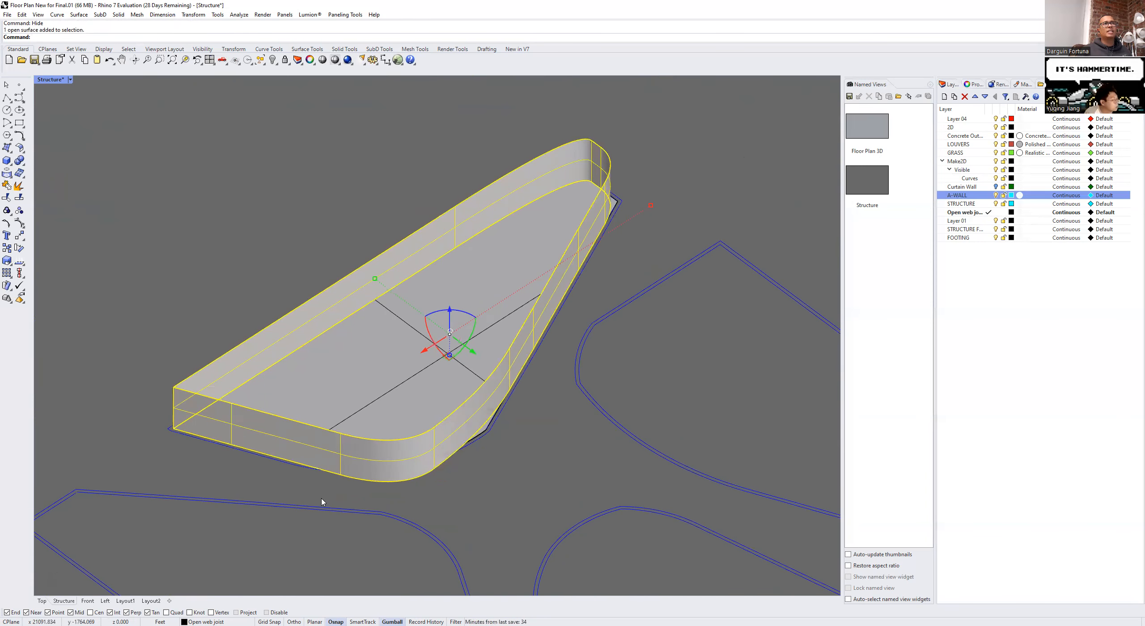
text(Cap)
key(Return)
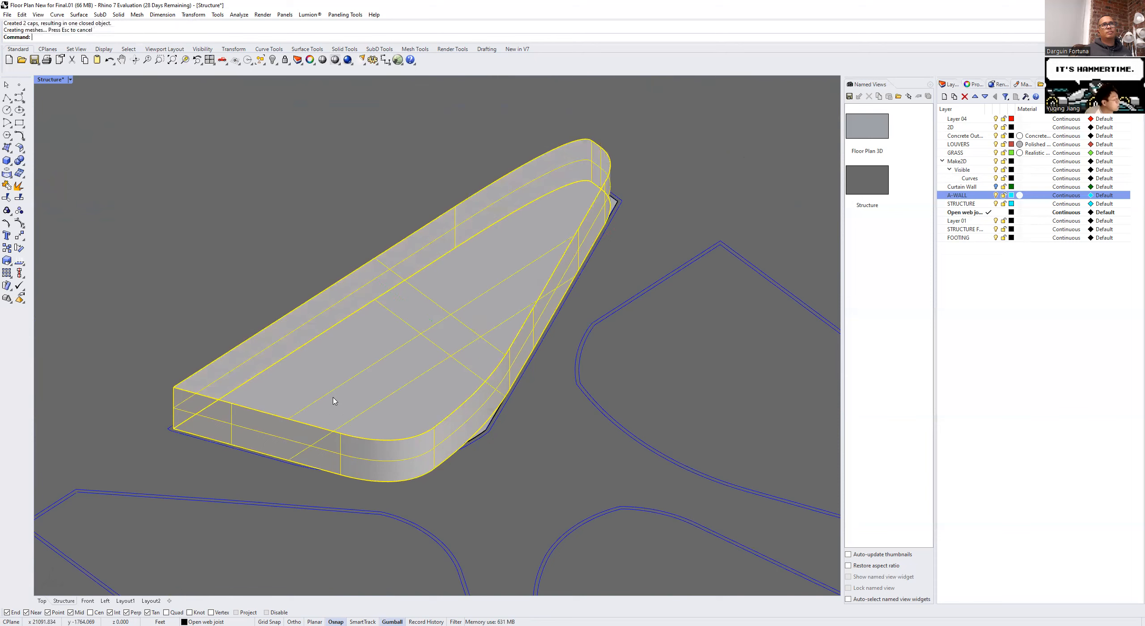
key(Escape)
Step: Examine the capped solid's side walls and narrow rounded end from several angles
right_drag(429, 480, 358, 407)
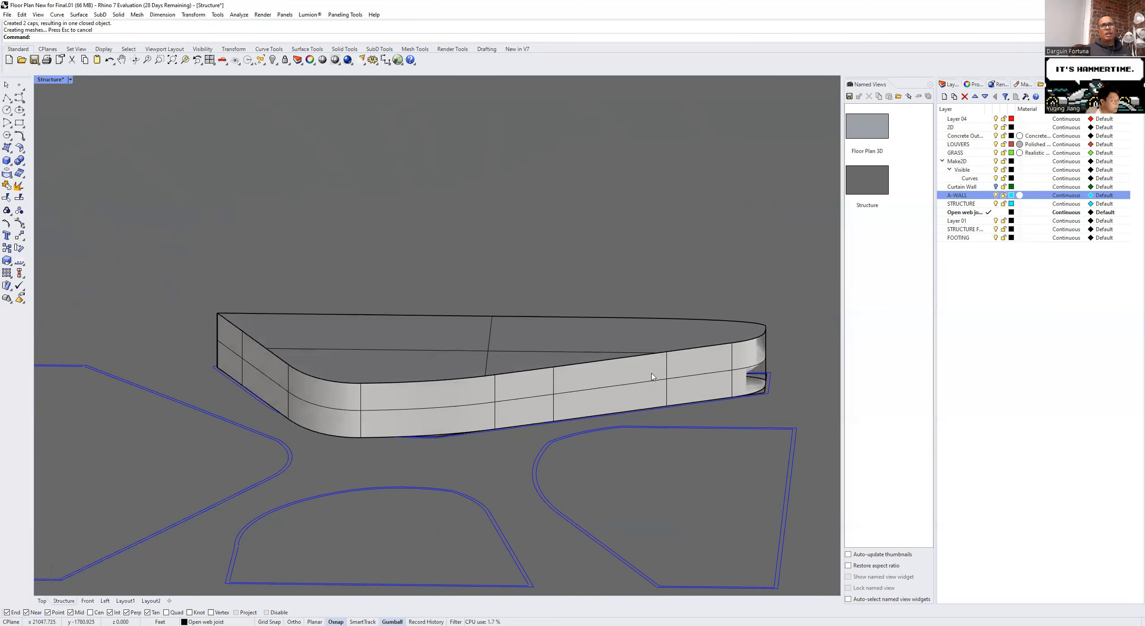
scroll(726, 419, up, 6)
right_drag(725, 419, 677, 456)
click(690, 467)
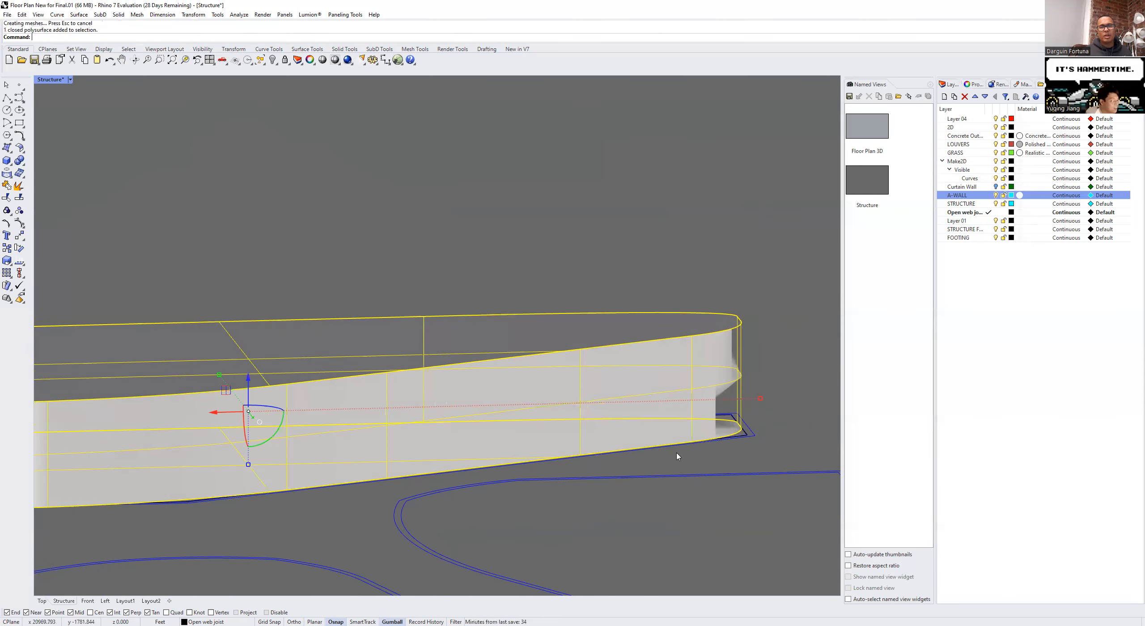
click(666, 485)
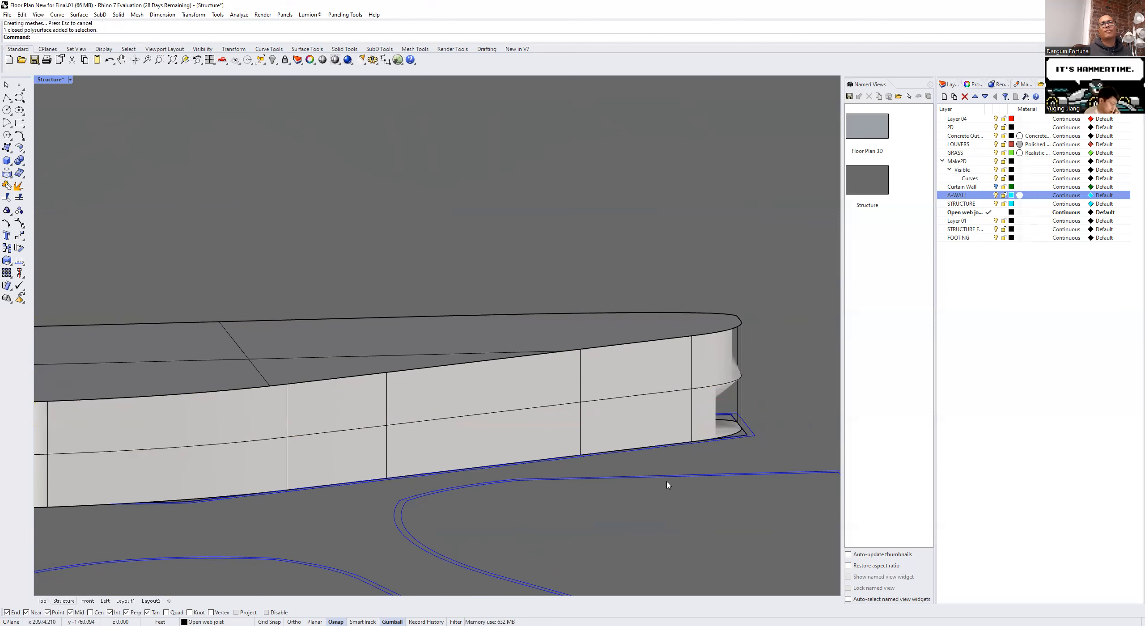
right_drag(605, 499, 323, 399)
scroll(608, 437, up, 3)
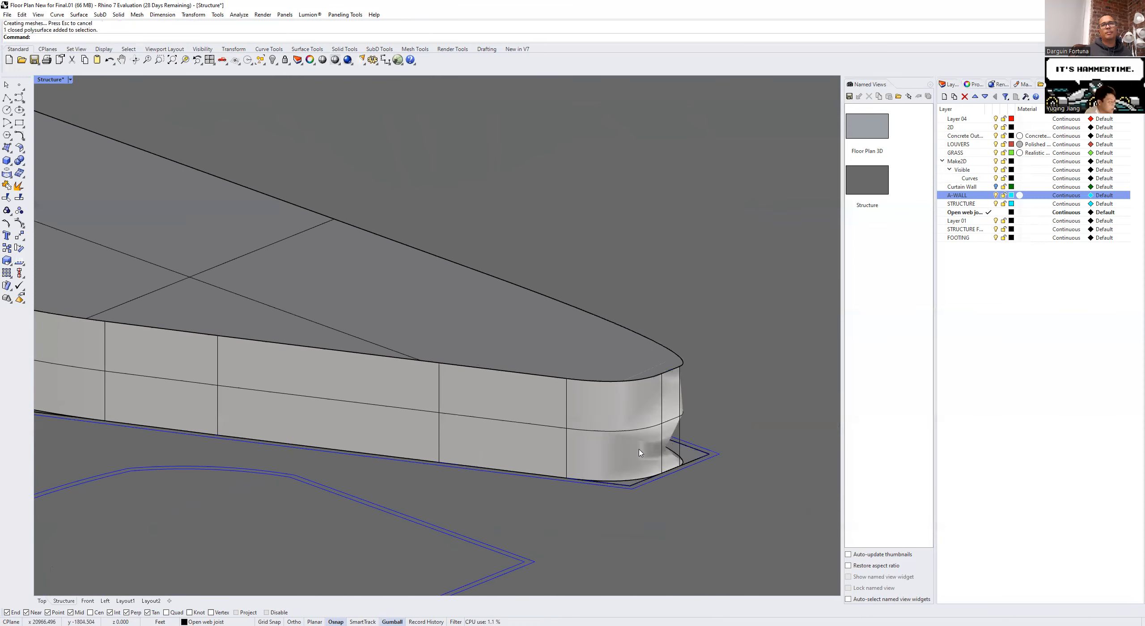
click(659, 459)
right_drag(534, 481, 58, 93)
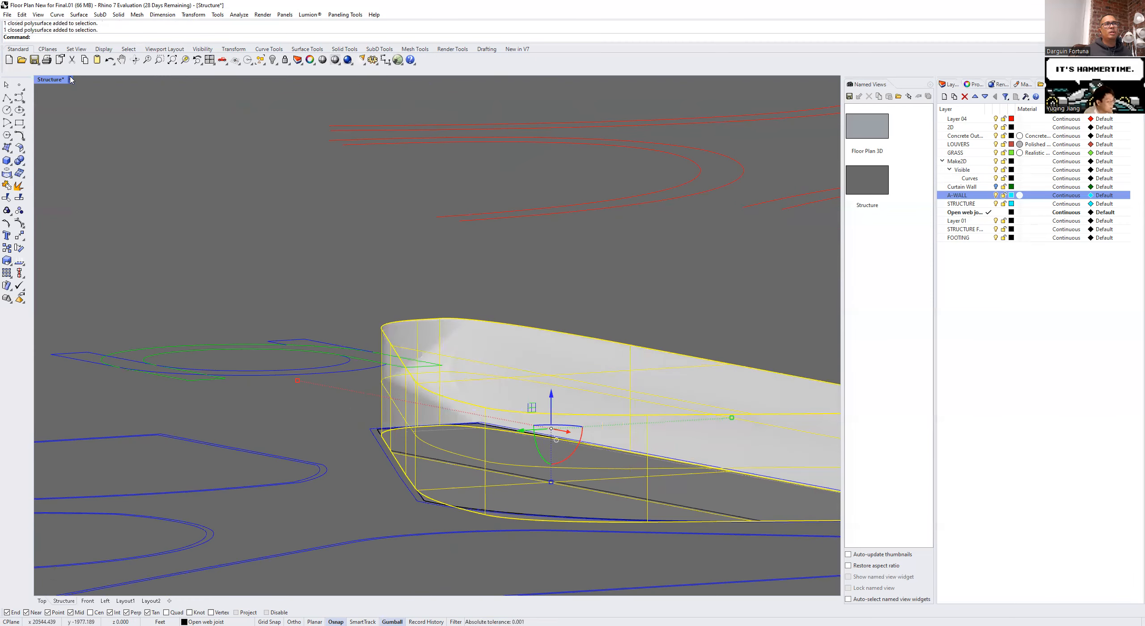
Step: Set the viewport display to Ghosted and examine how the capped solid sits against its base outline
click(71, 80)
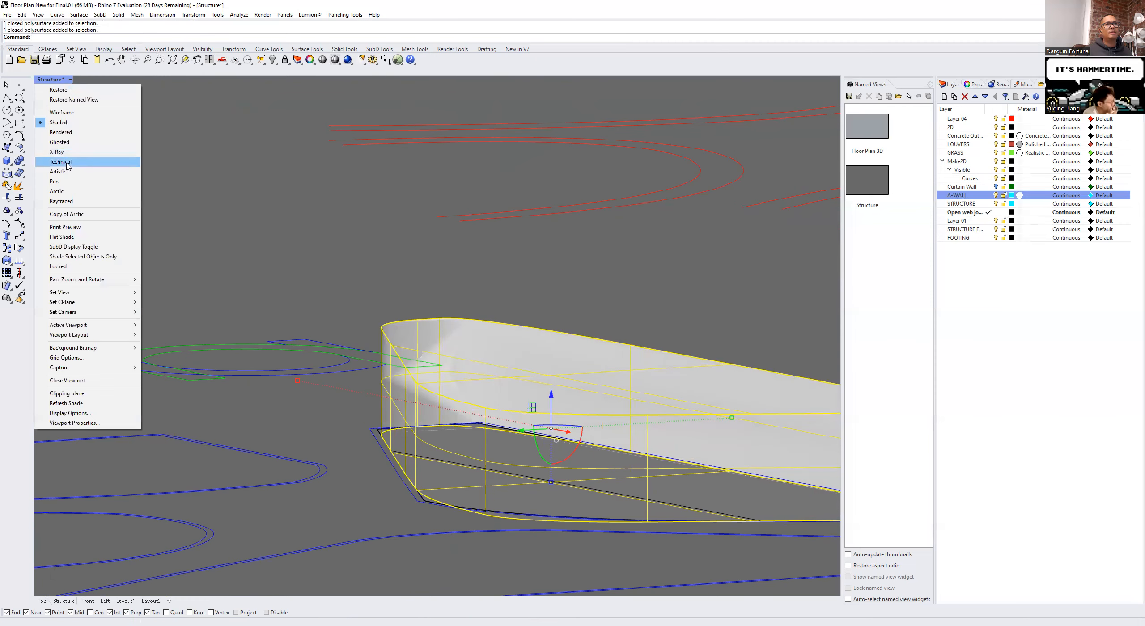
click(406, 274)
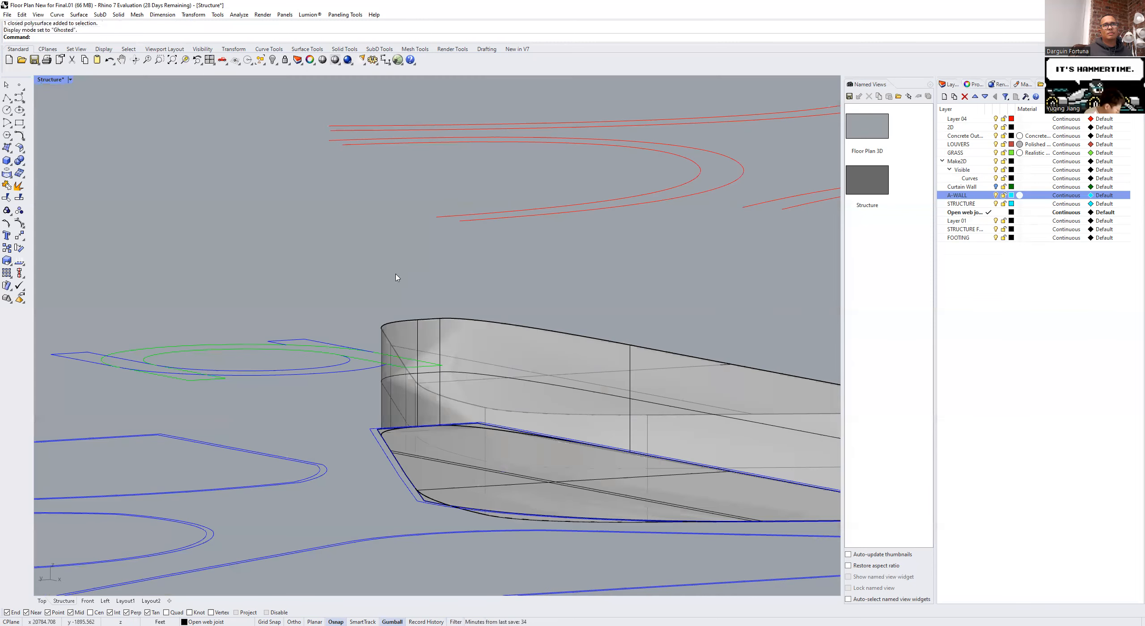
scroll(475, 445, down, 3)
right_drag(475, 445, 526, 494)
right_drag(246, 390, 266, 391)
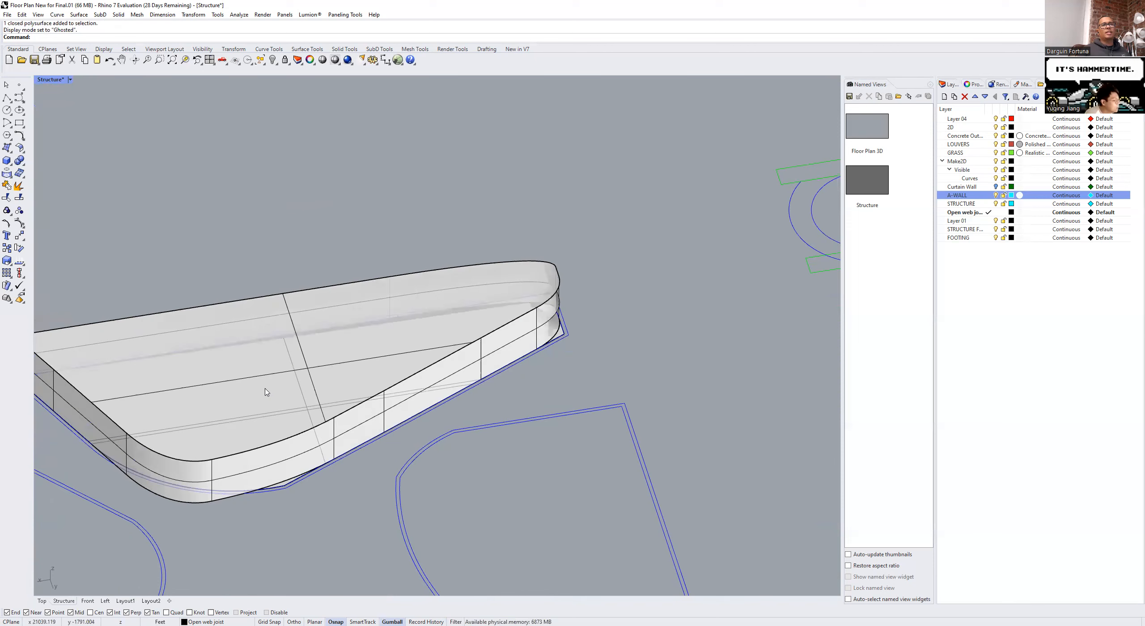
scroll(268, 402, down, 2)
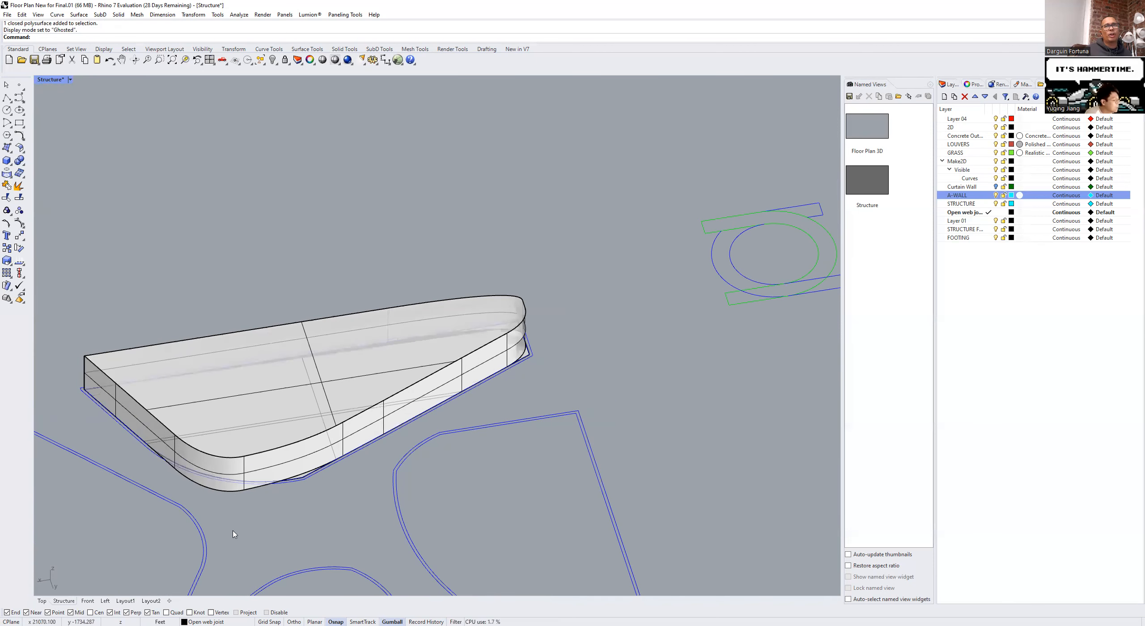
scroll(349, 340, down, 2)
click(322, 374)
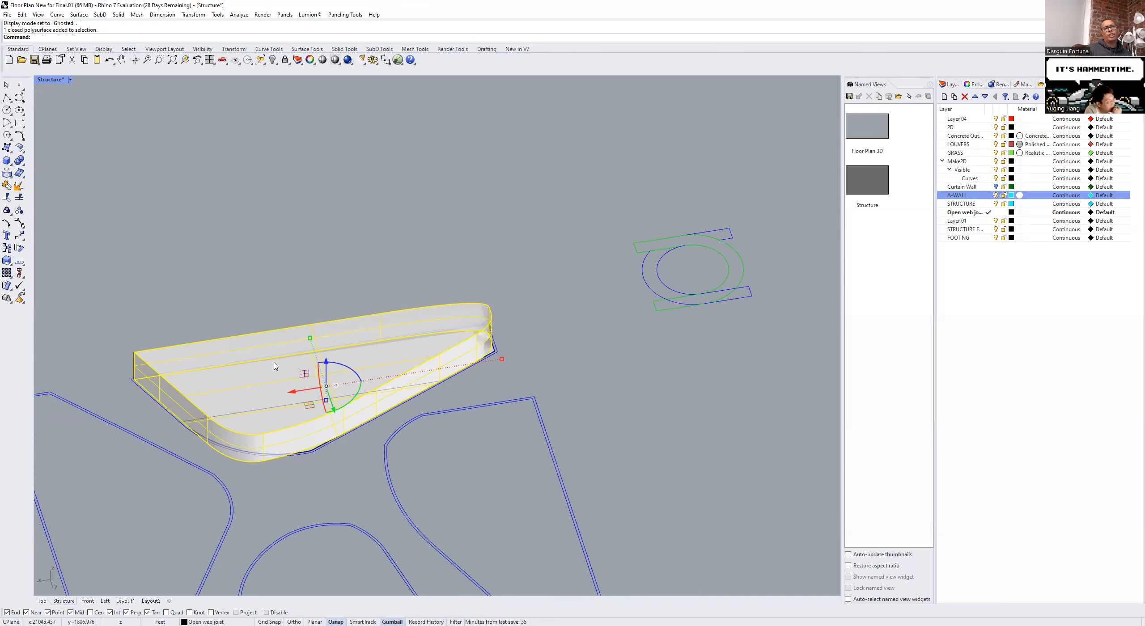
key(Escape)
Step: Select the wall outline's rounded, long straight and short end curves and place them clear of the solid, beyond its long straight side
click(294, 457)
scroll(302, 451, up, 3)
scroll(305, 449, up, 2)
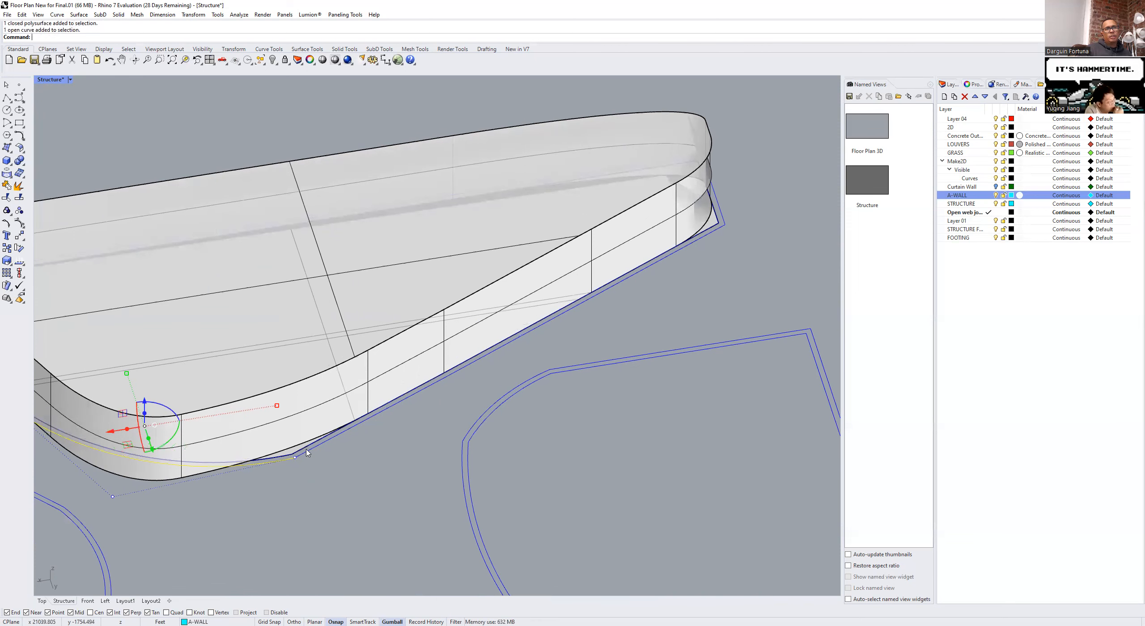
click(330, 443)
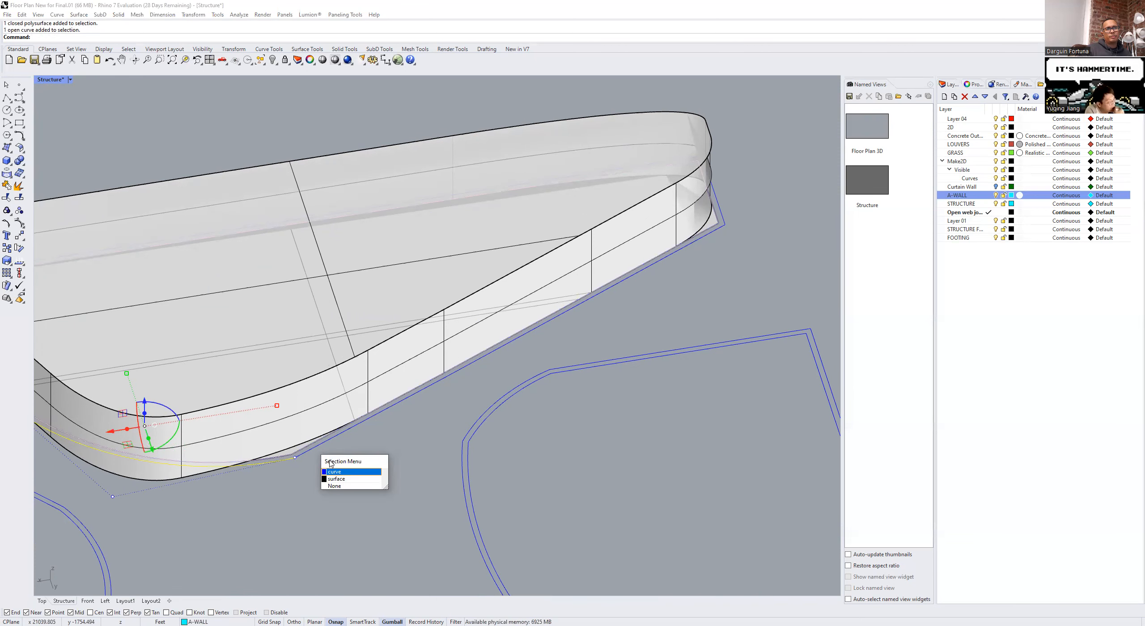
click(332, 473)
click(330, 470)
click(316, 449)
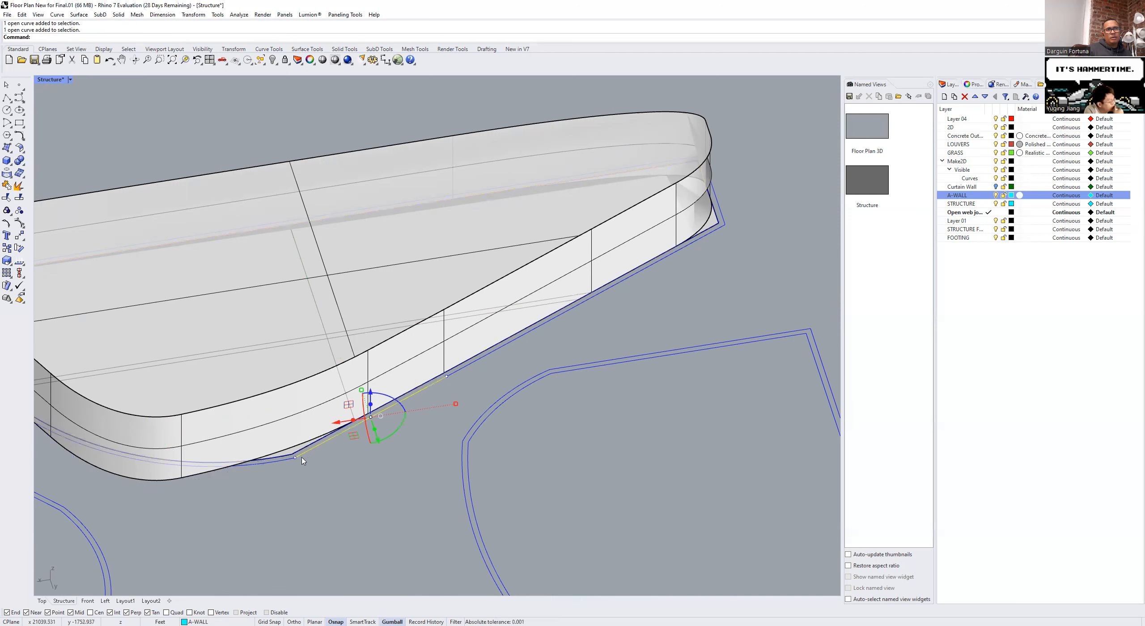
shift+click(282, 462)
scroll(291, 474, down, 3)
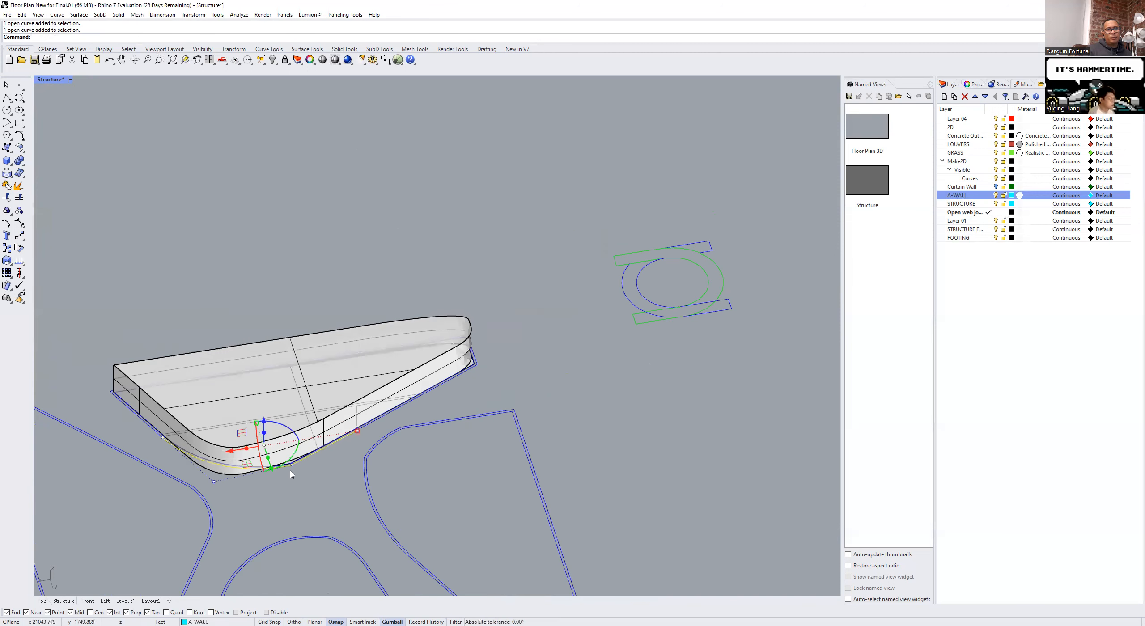
scroll(133, 430, up, 3)
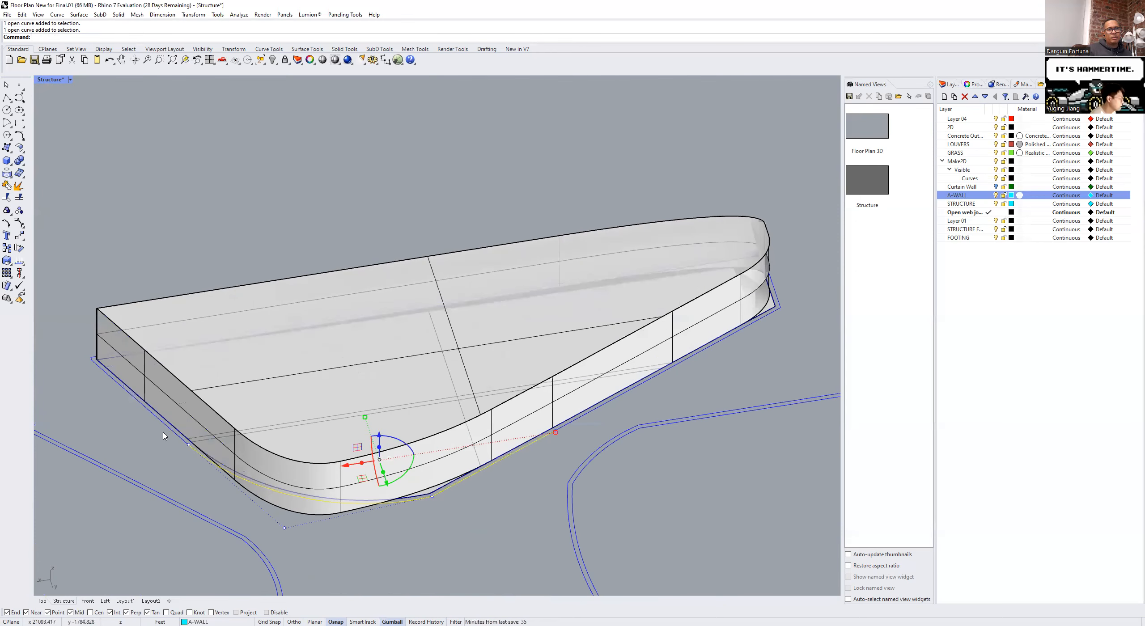
scroll(284, 511, down, 2)
right_drag(462, 482, 436, 490)
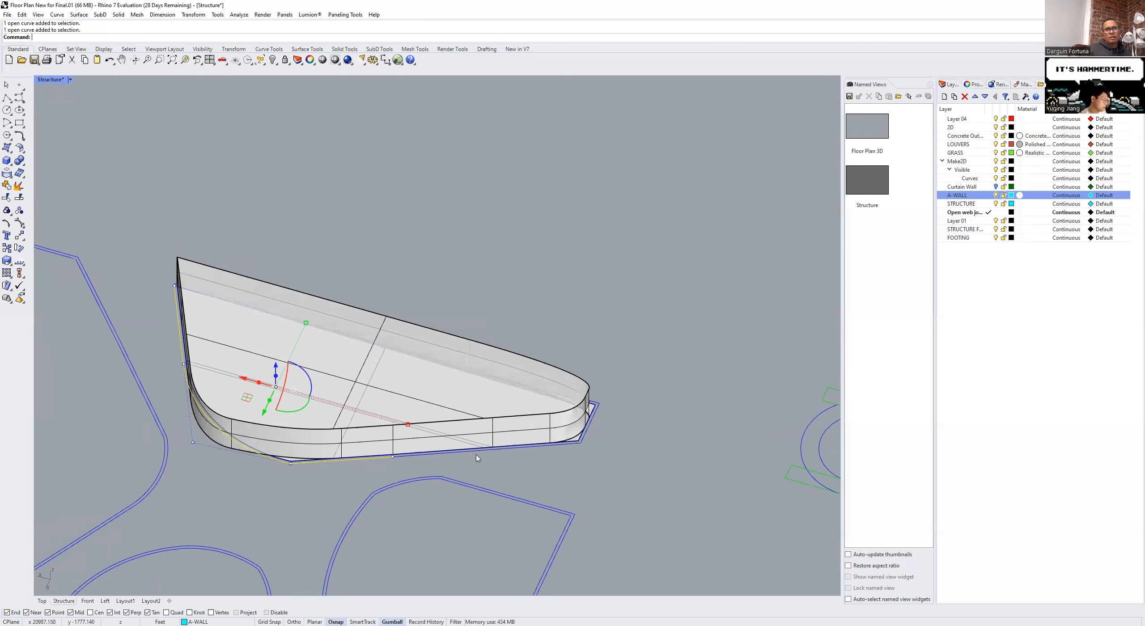
shift+click(476, 454)
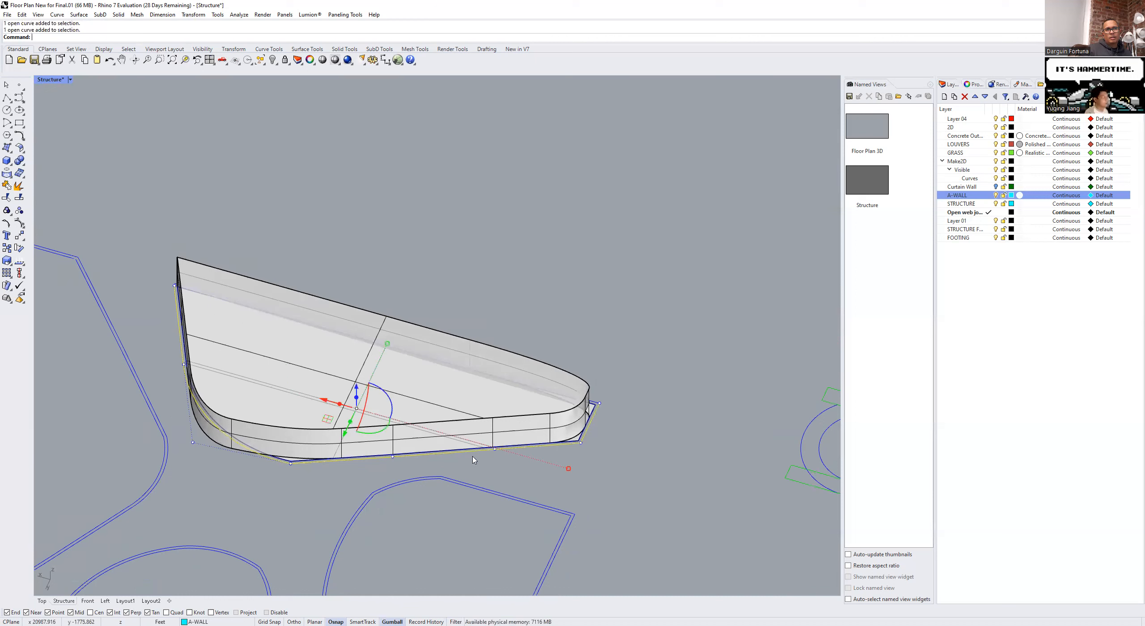
scroll(348, 463, down, 2)
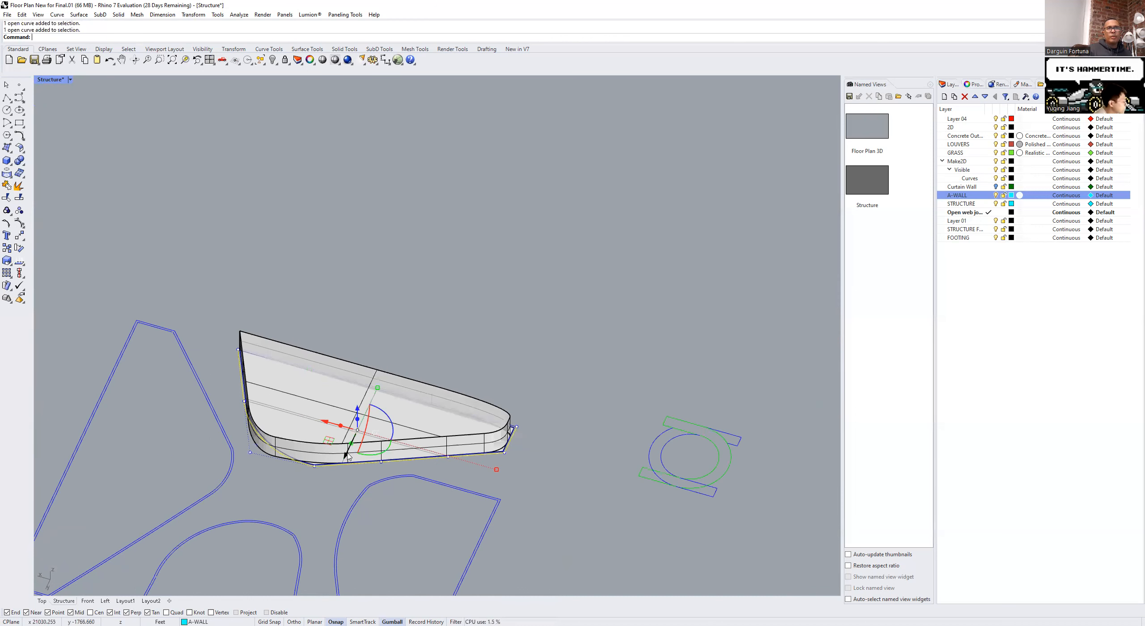
right_drag(351, 440, 318, 390)
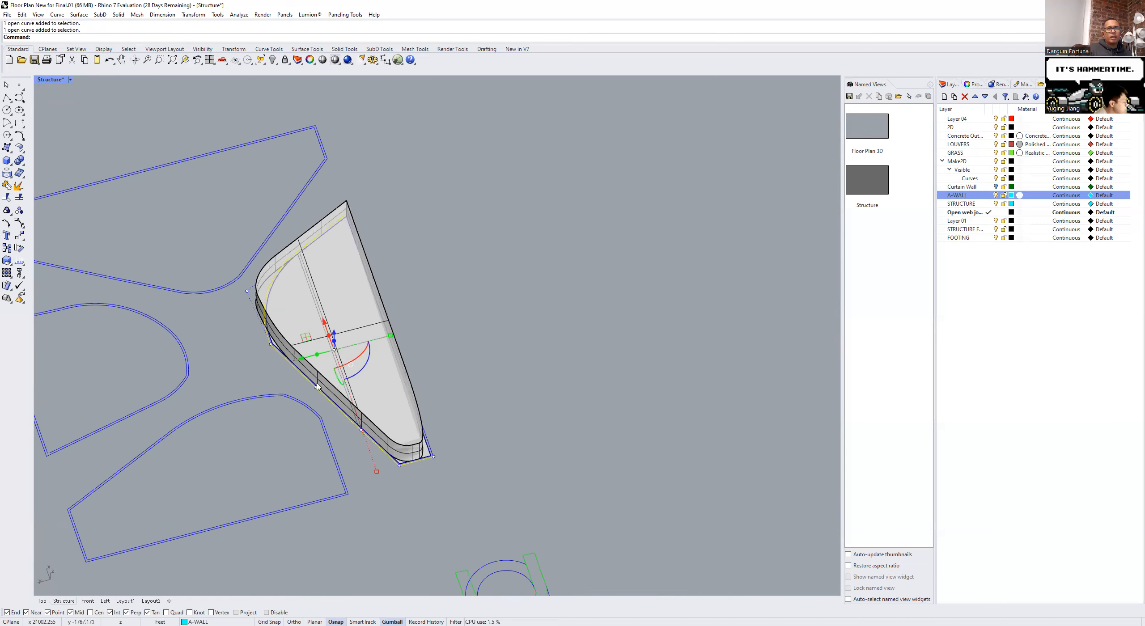
drag(305, 371, 474, 331)
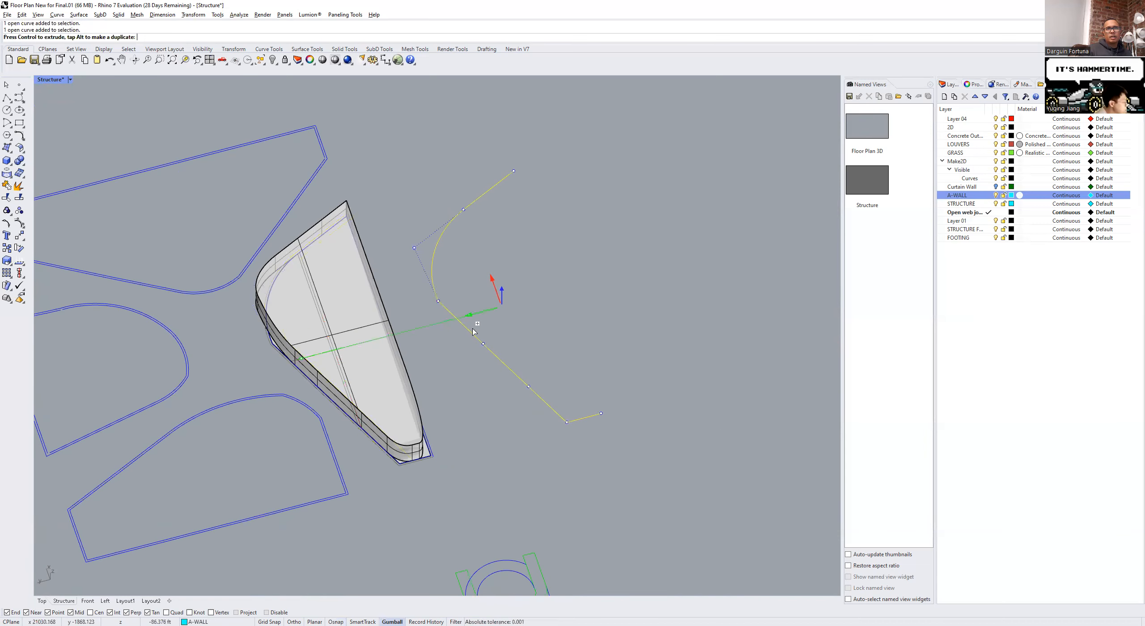
click(610, 325)
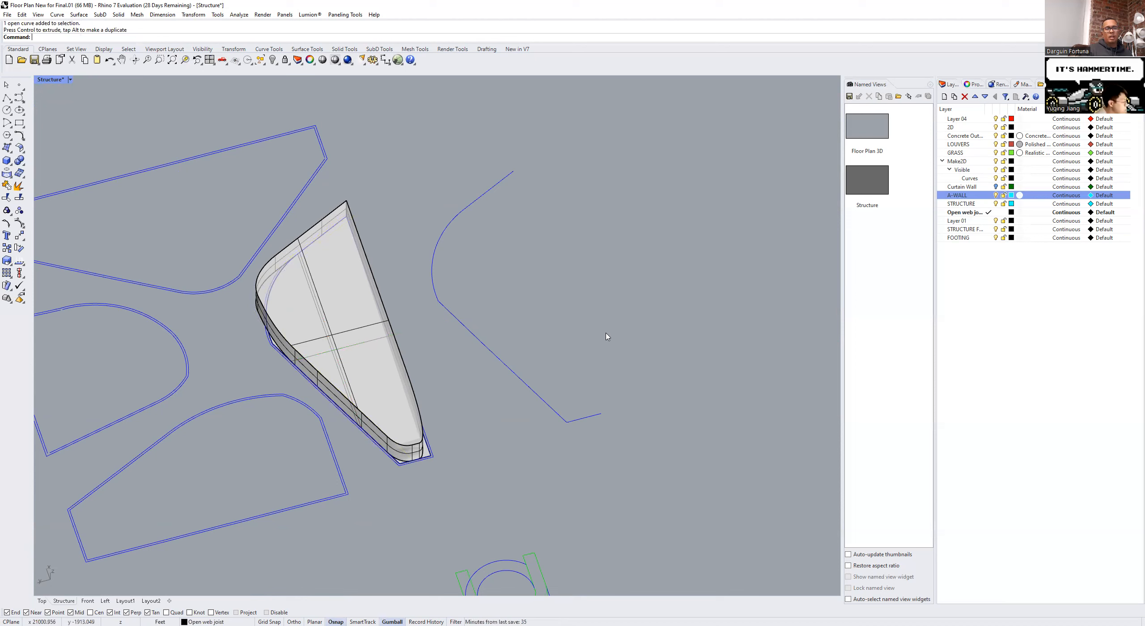
Step: Join the short end line, the long straight line, the arc and the remaining straight line into one open curve
text(join)
key(Return)
click(576, 419)
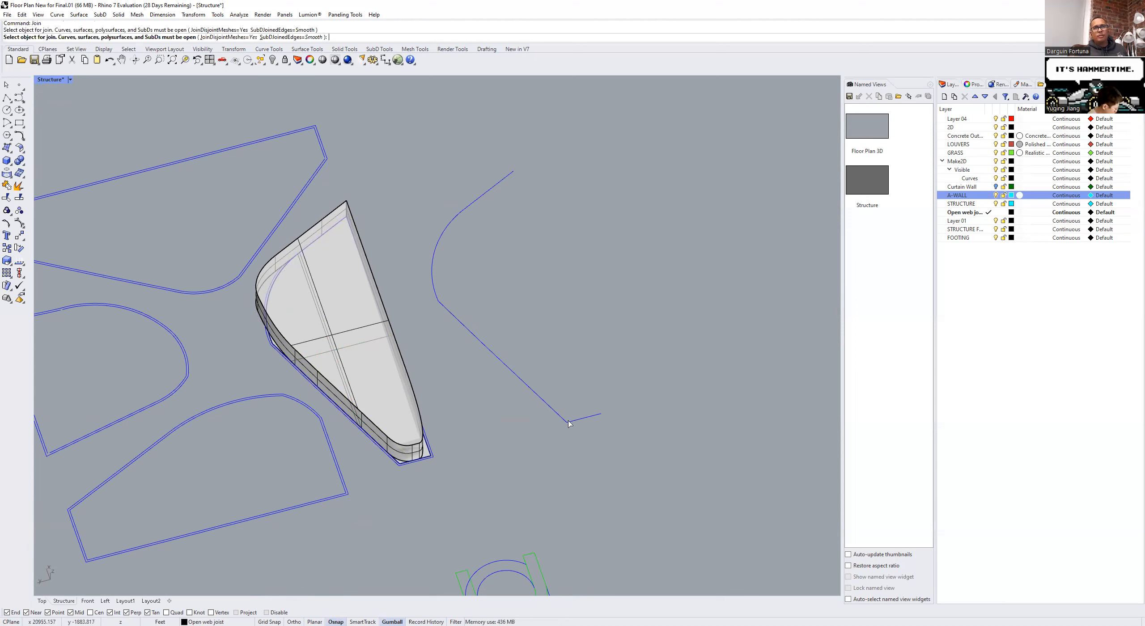
click(464, 332)
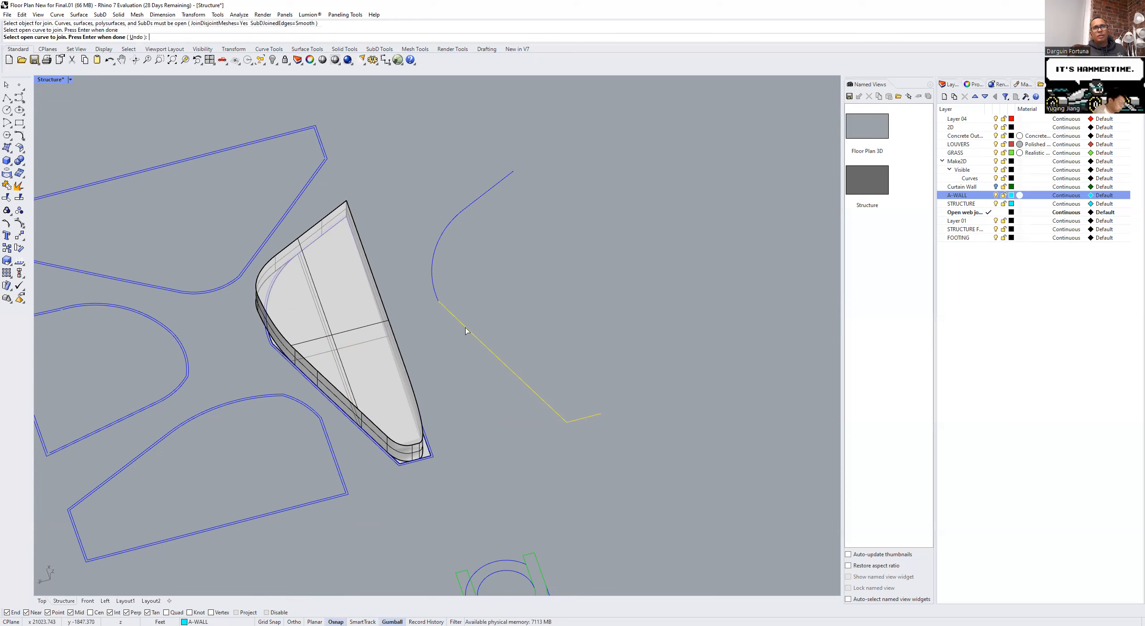
click(433, 268)
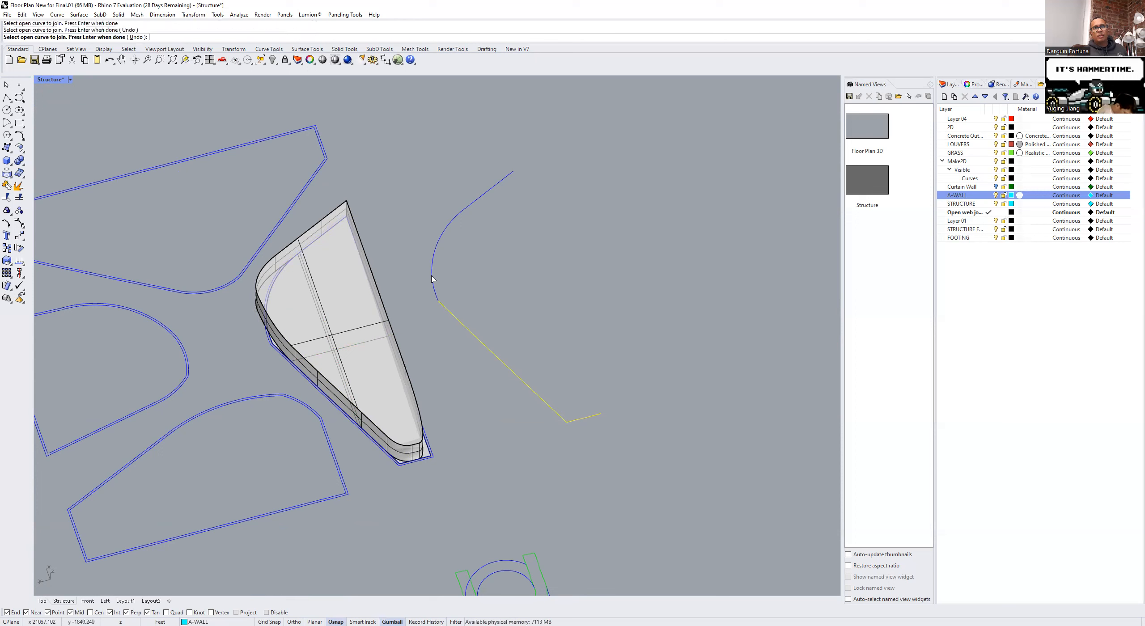
click(487, 196)
key(Return)
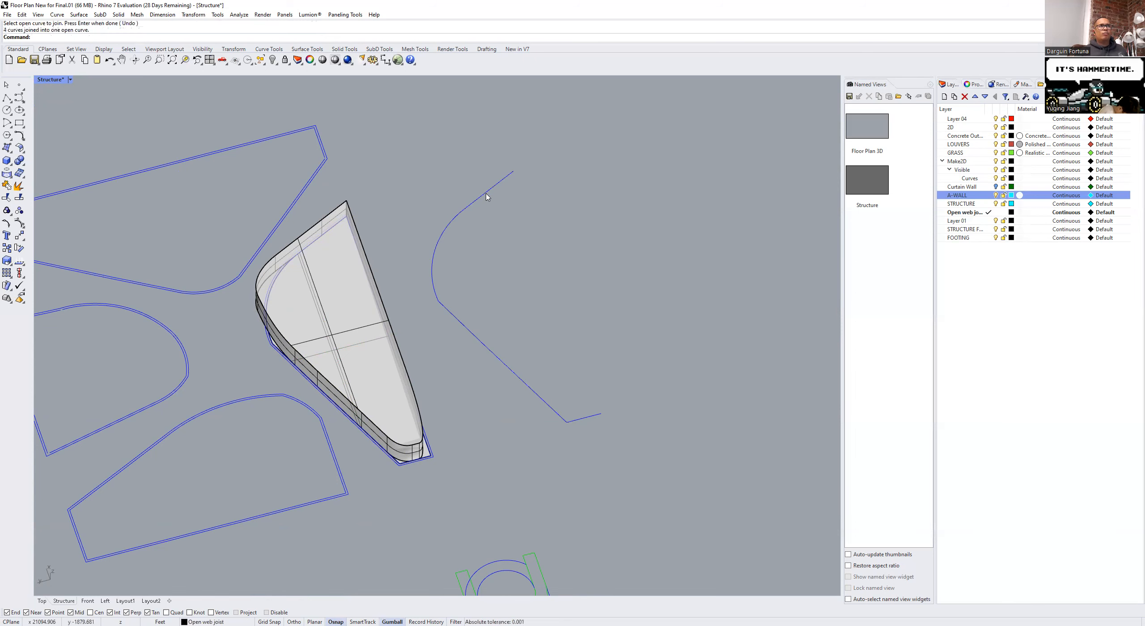
Step: Soft-edit the joined curve with SoftEditCrv, shifting the corner between arc and long line slightly along the straight portion
click(452, 316)
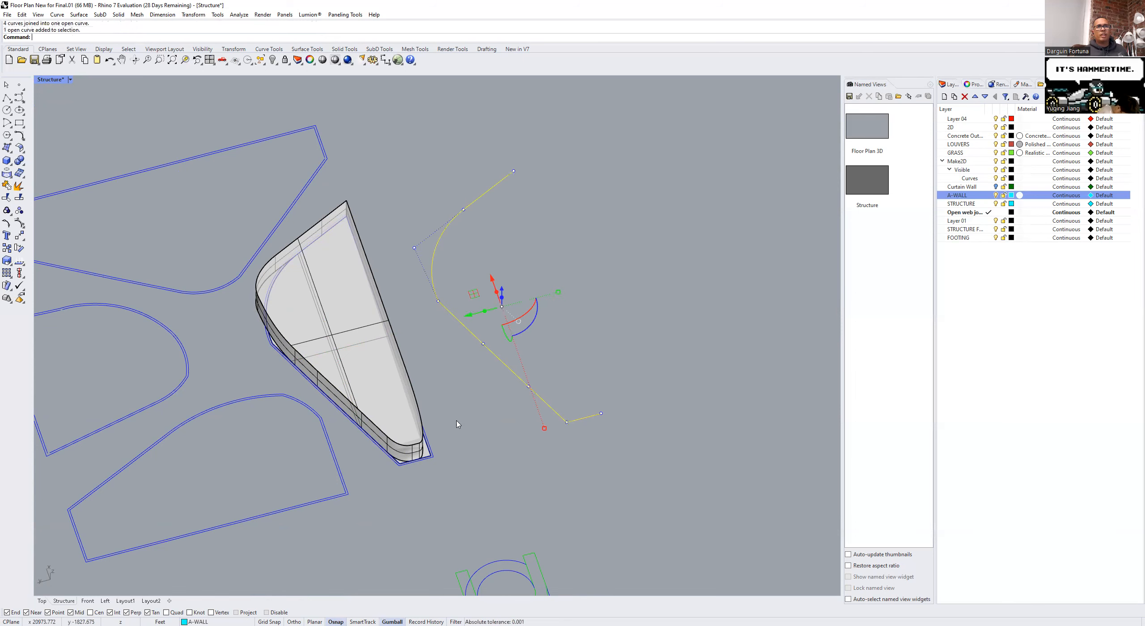
scroll(457, 420, up, 5)
key(Escape)
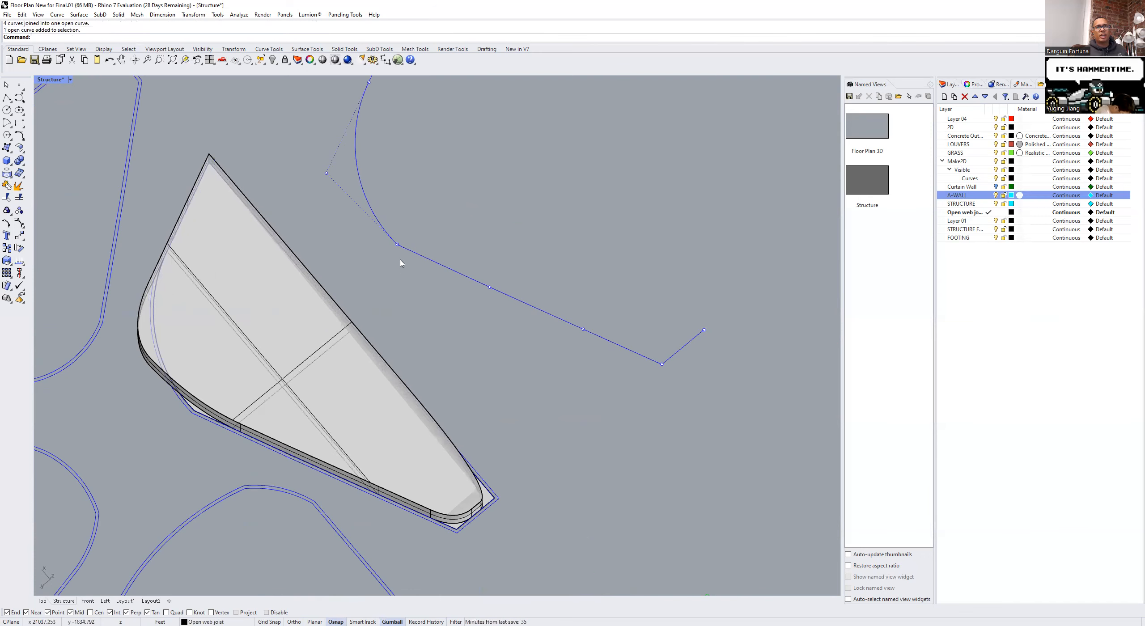
click(518, 305)
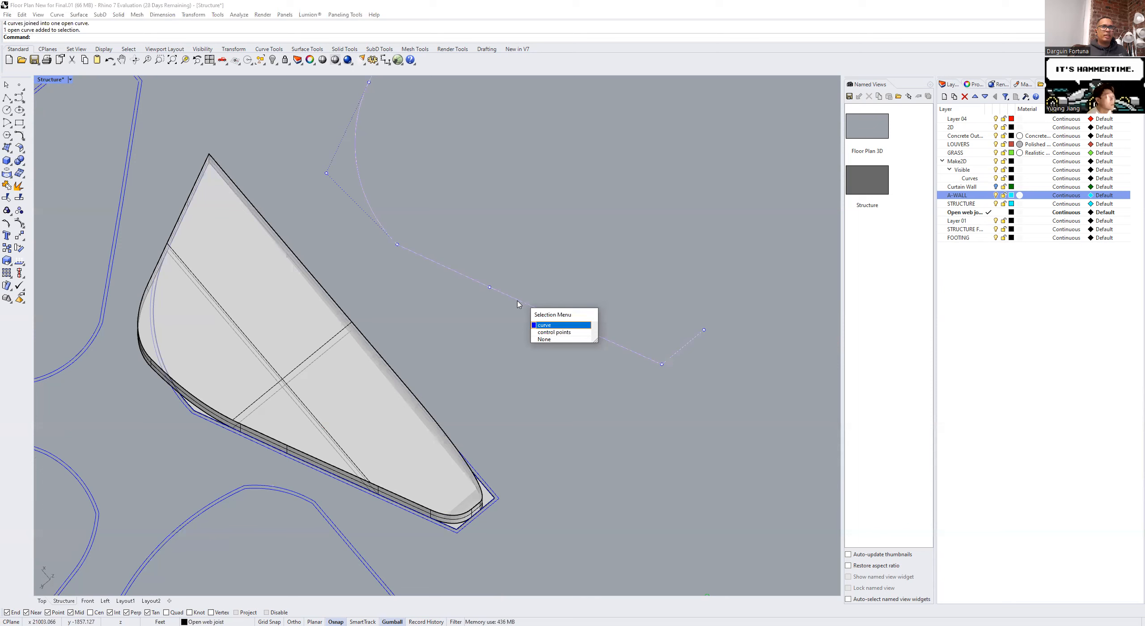
click(560, 327)
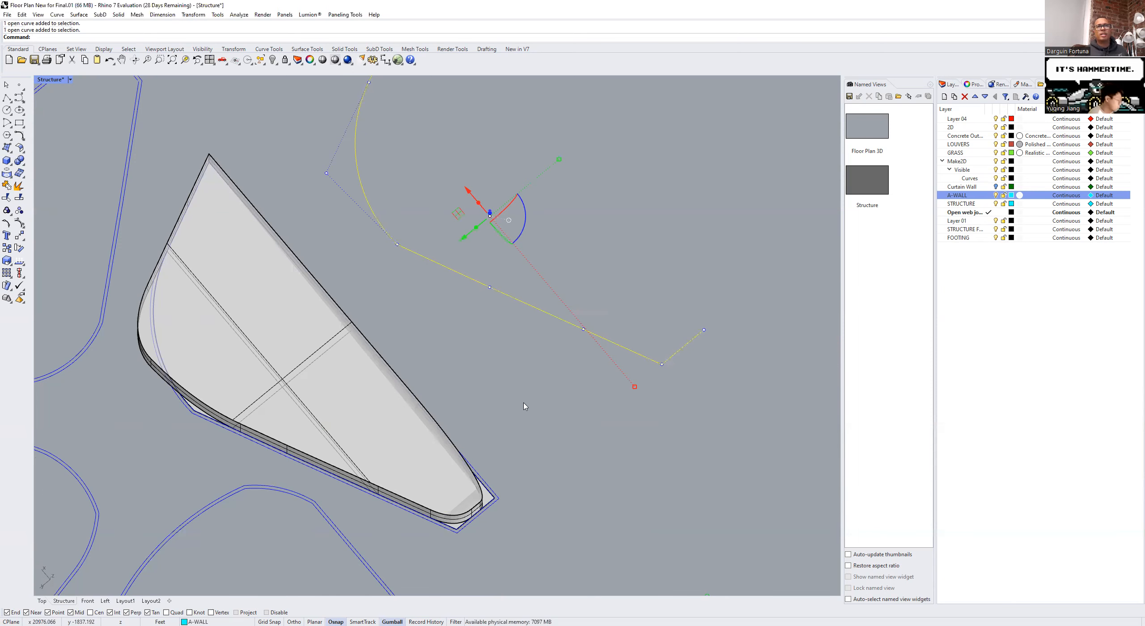
scroll(522, 412, down, 2)
text(Smoothc)
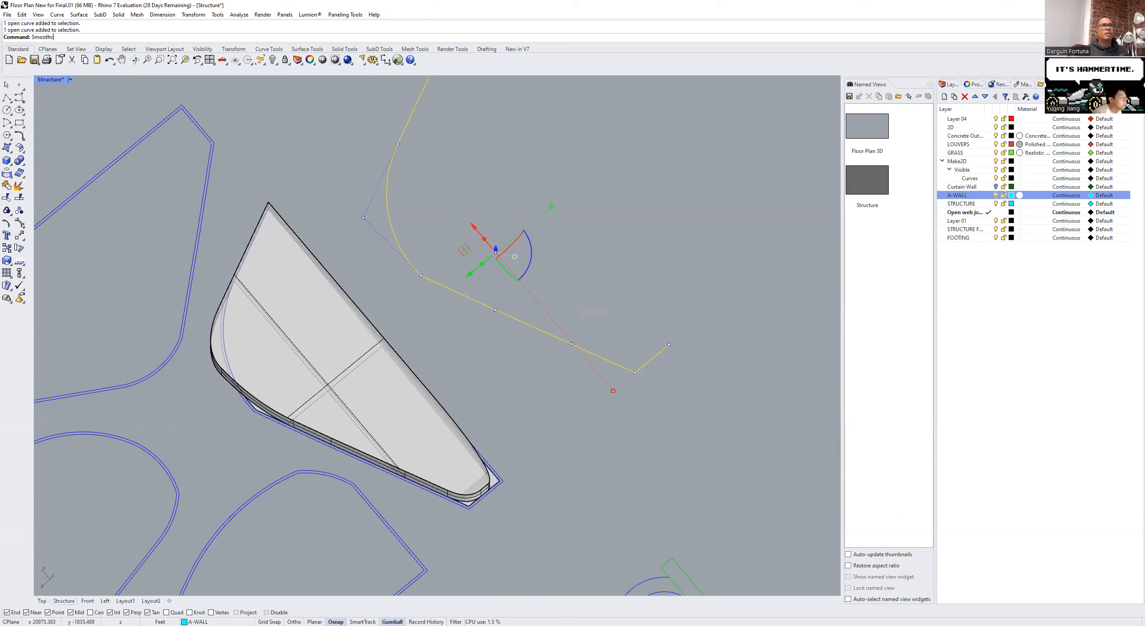
text(r)
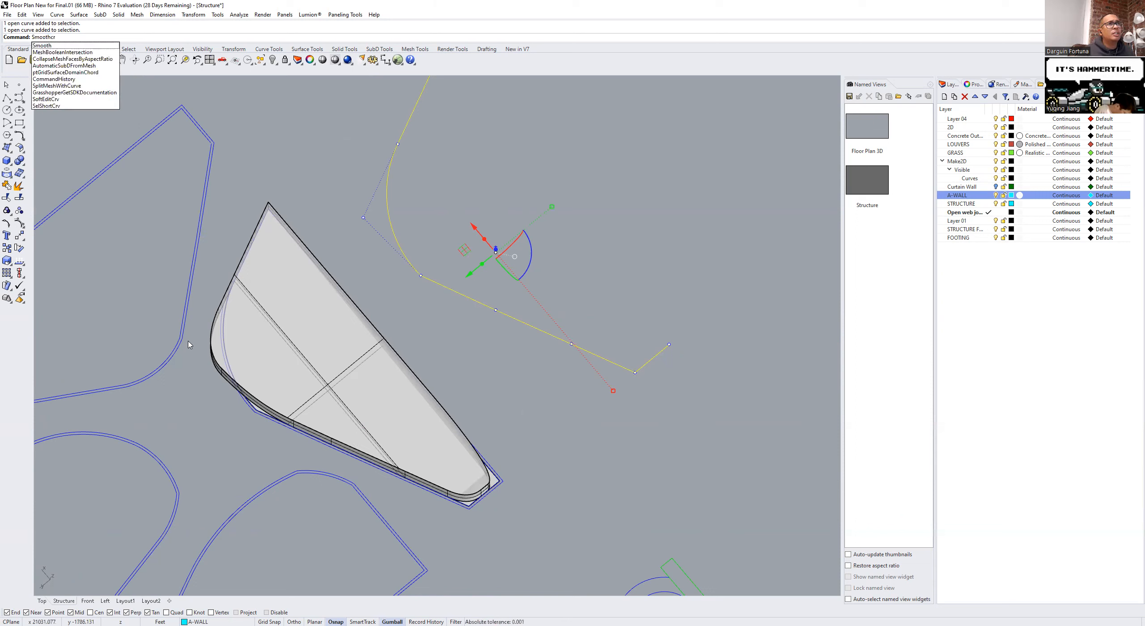
click(60, 101)
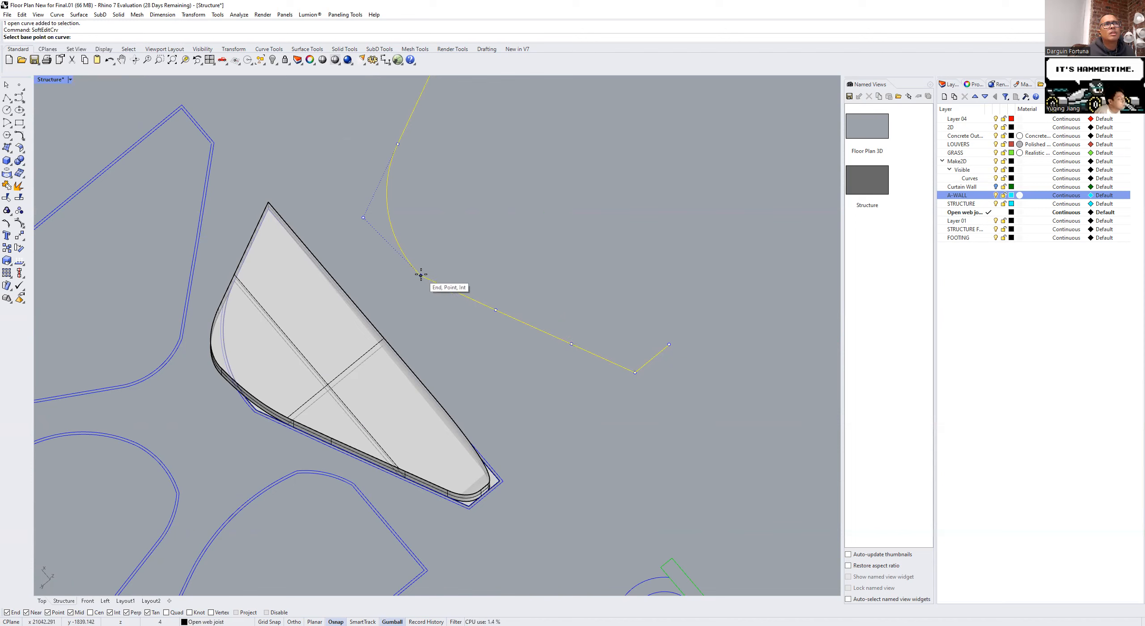
click(407, 261)
click(437, 278)
click(437, 283)
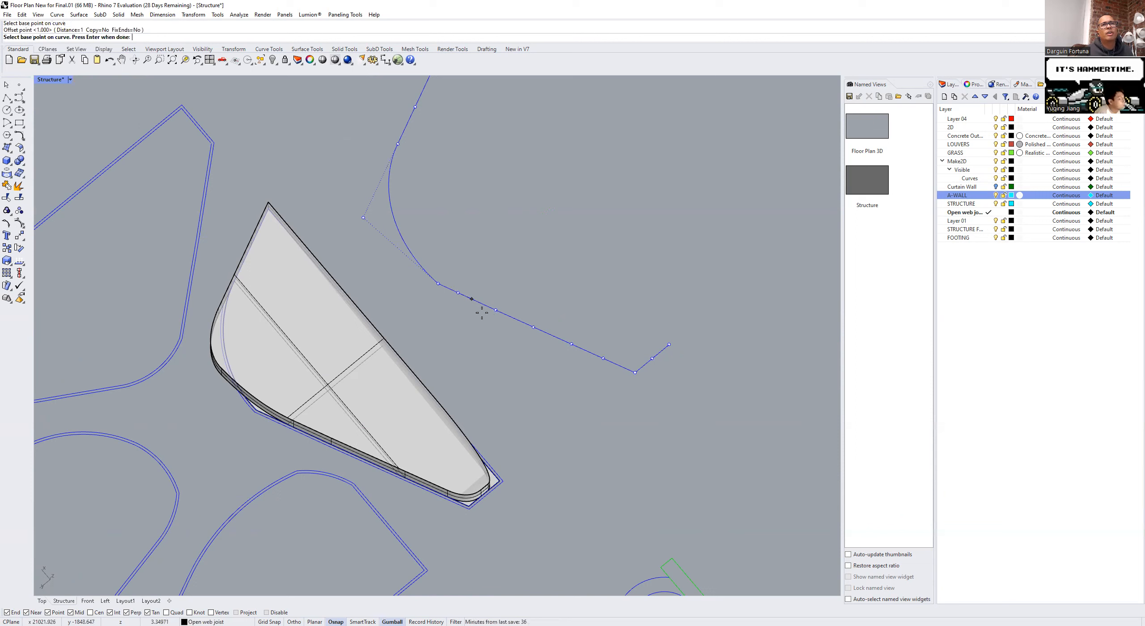
Step: Soft-edit a second base point on the long straight portion, offsetting it toward the short end line, and finish the edit
click(504, 316)
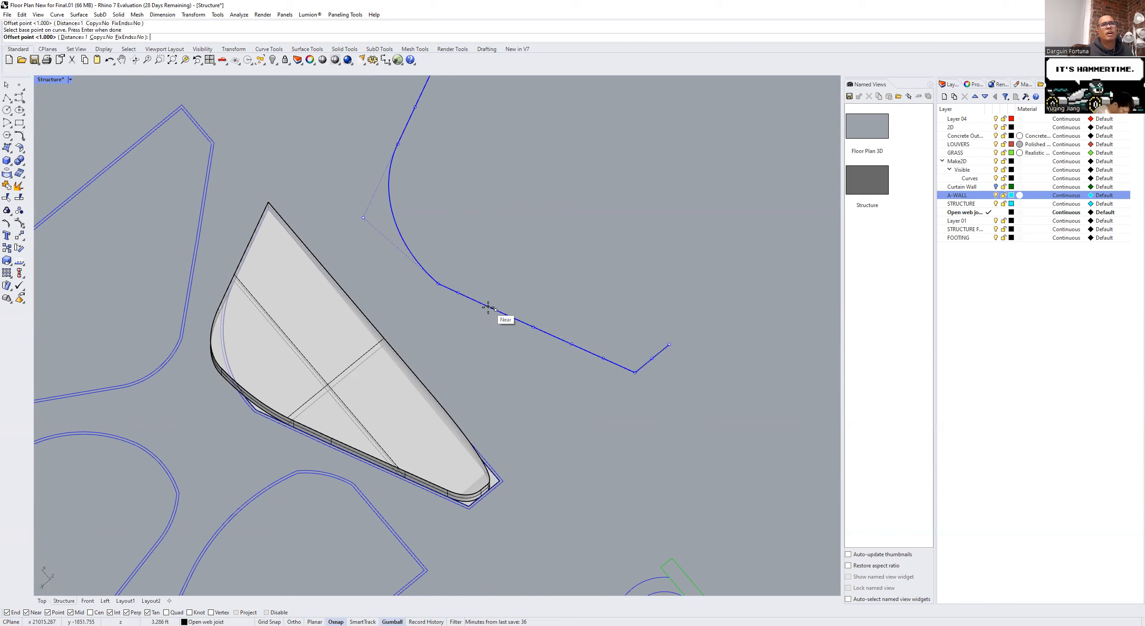
click(577, 348)
key(Return)
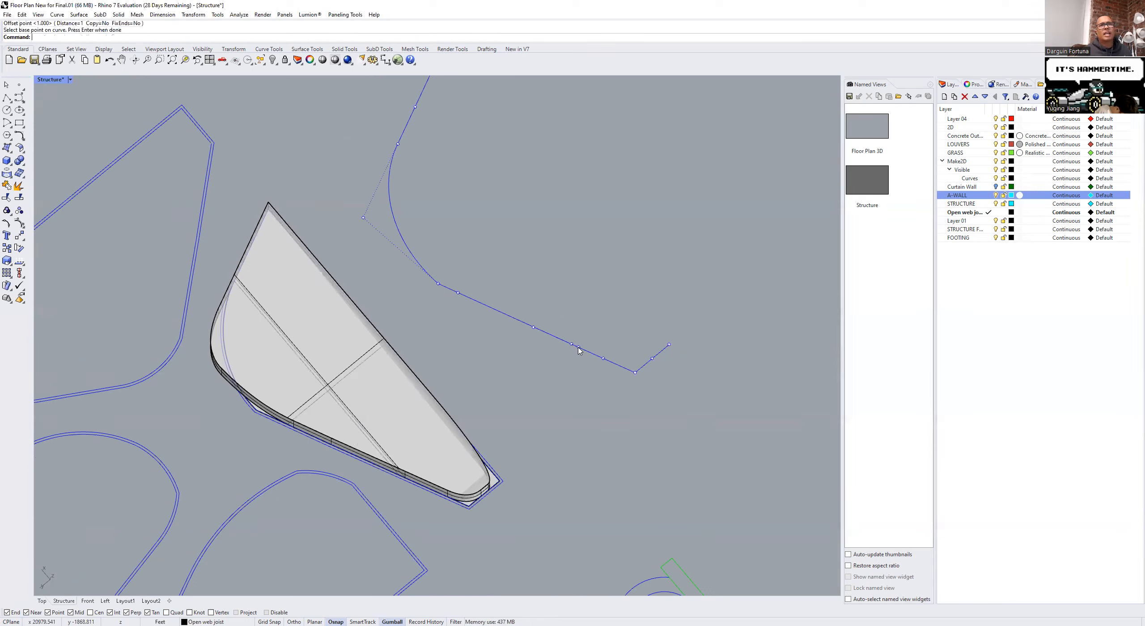
Step: Nudge the control point at the corner between the arc and the long straight portion of the curve
click(444, 287)
scroll(444, 293, up, 1)
scroll(445, 293, up, 2)
key(Escape)
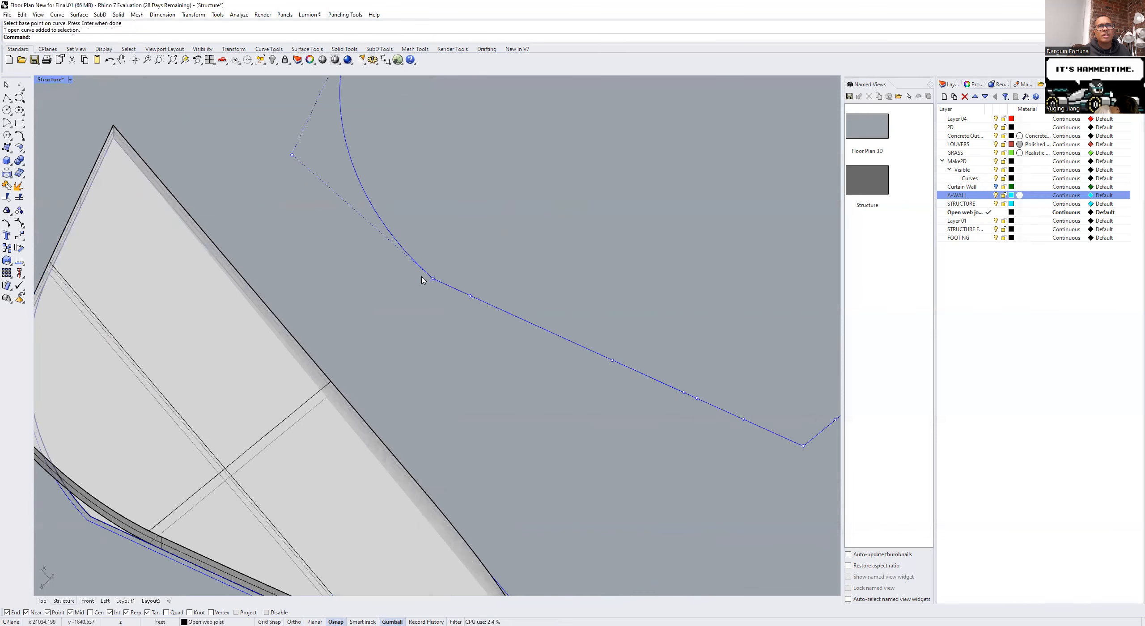
drag(371, 257, 438, 295)
right_drag(476, 314, 431, 354)
drag(467, 273, 468, 275)
key(Escape)
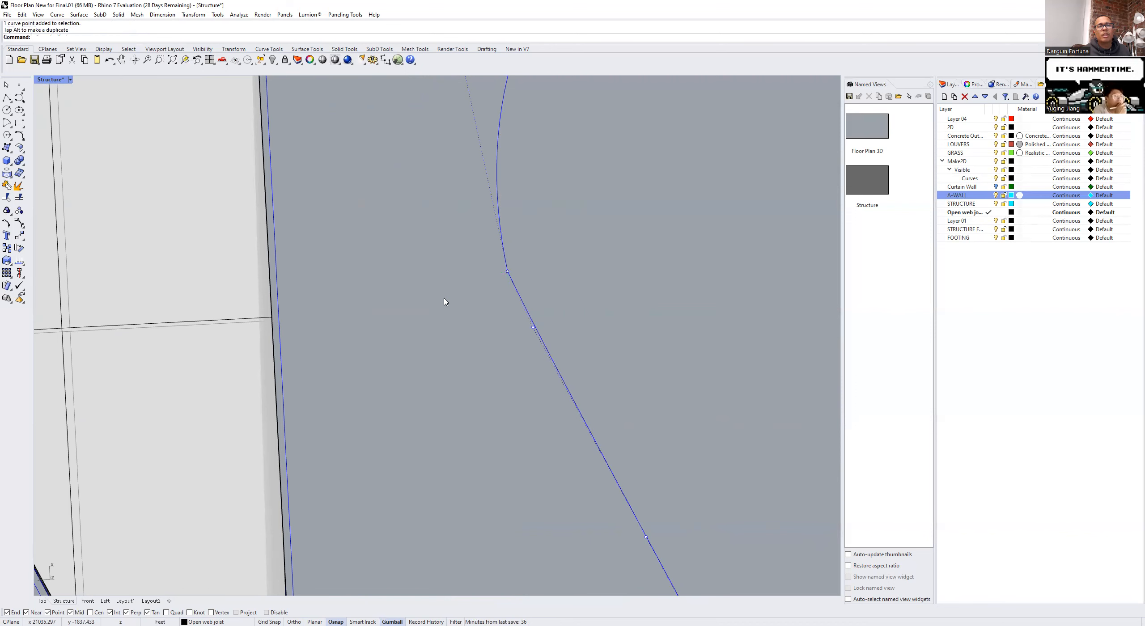
Step: Run Smooth on the joined open curve with a near-zero smooth factor per step and 46 smooth steps
key(Home)
scroll(444, 302, down, 3)
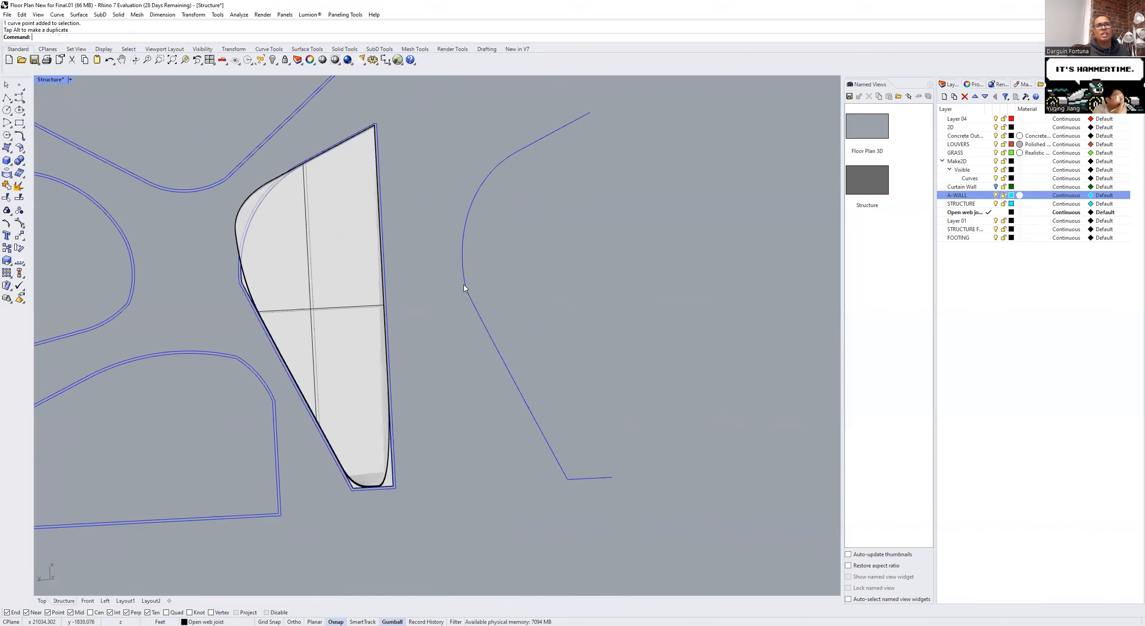
click(470, 296)
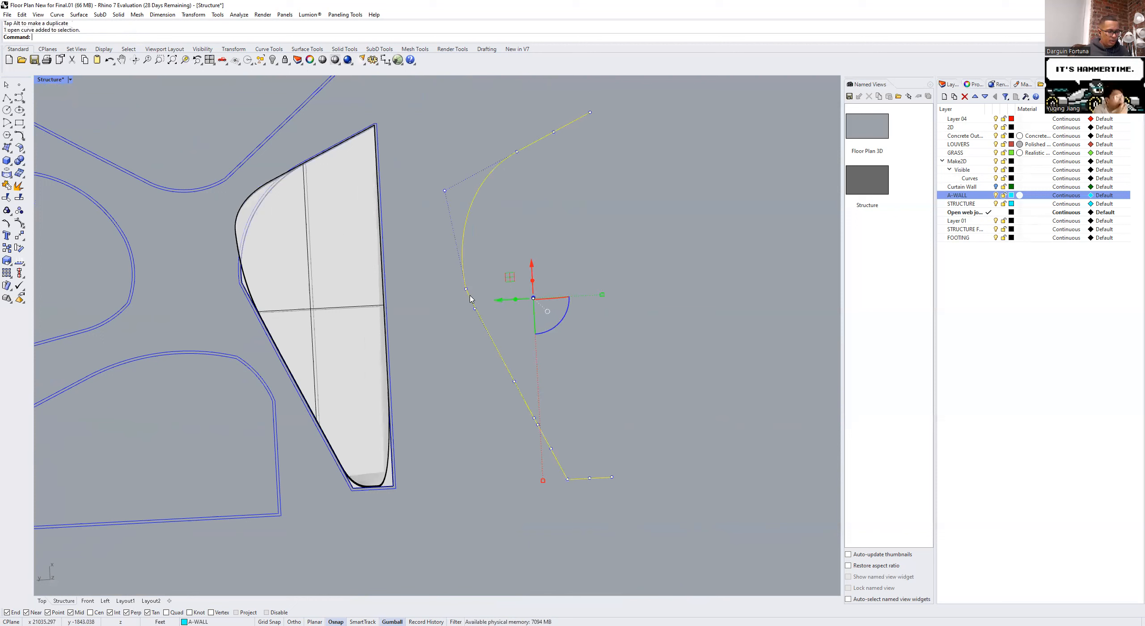
text(Smooth)
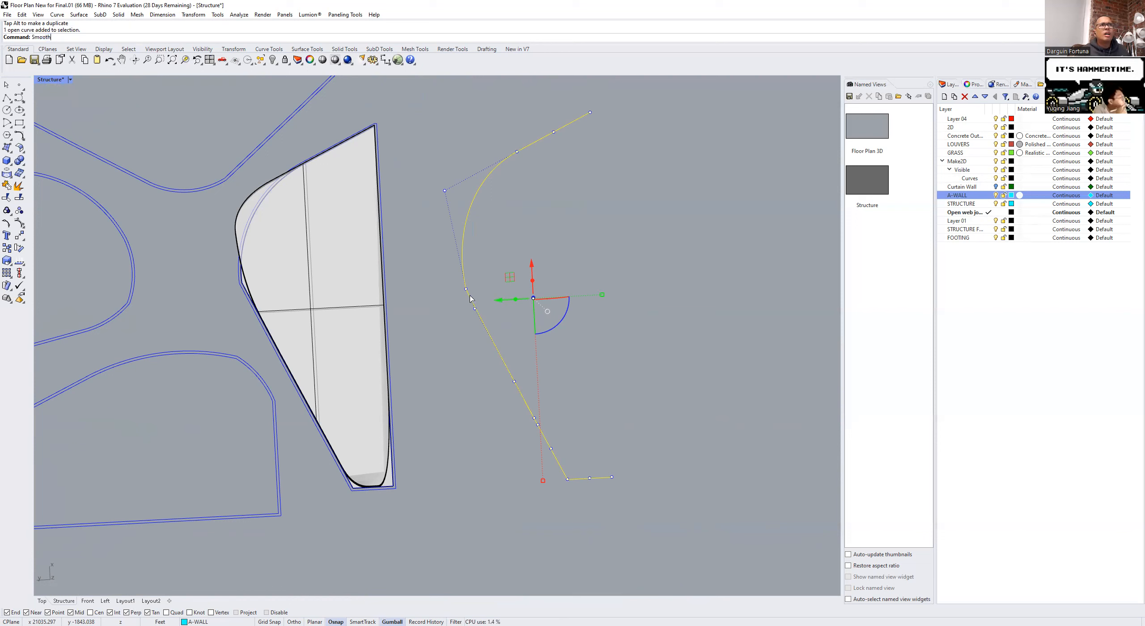
key(Return)
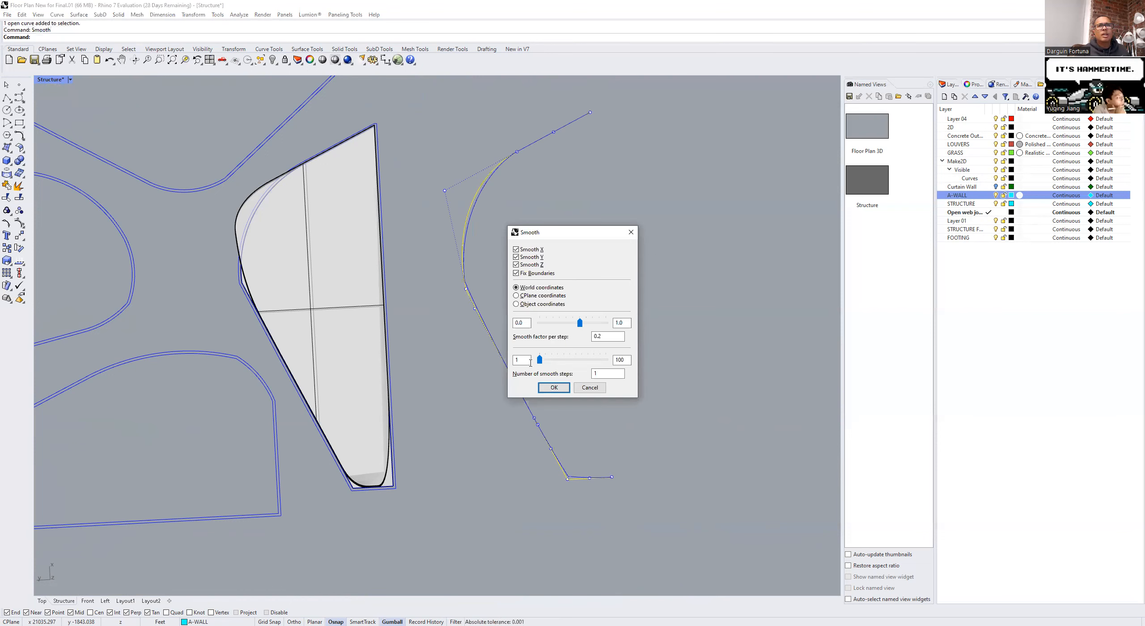
drag(579, 323, 569, 360)
click(553, 387)
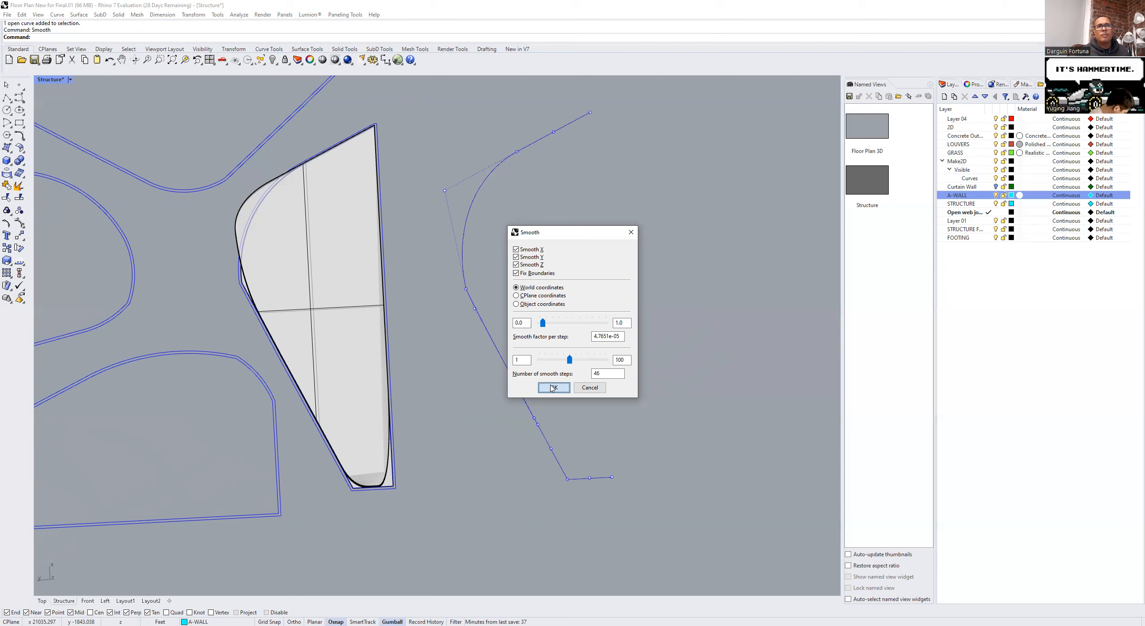
click(539, 387)
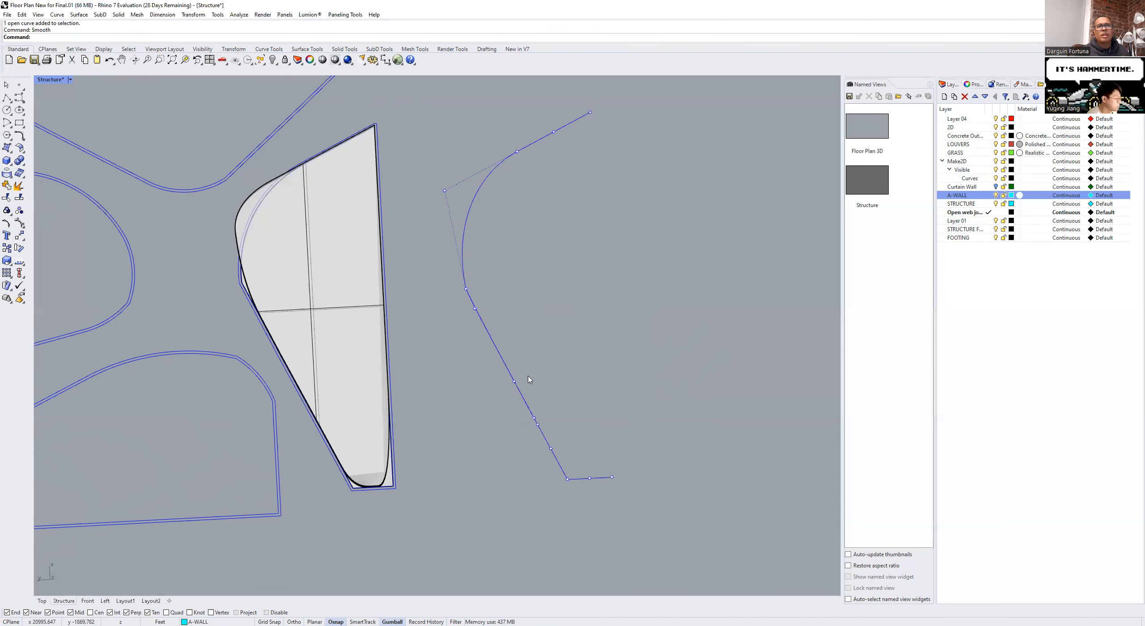
Step: Extrude the smoothed open curve vertically into a very tall surface, about 1036 ft high
click(509, 369)
text(ExtrudeCrv)
key(Return)
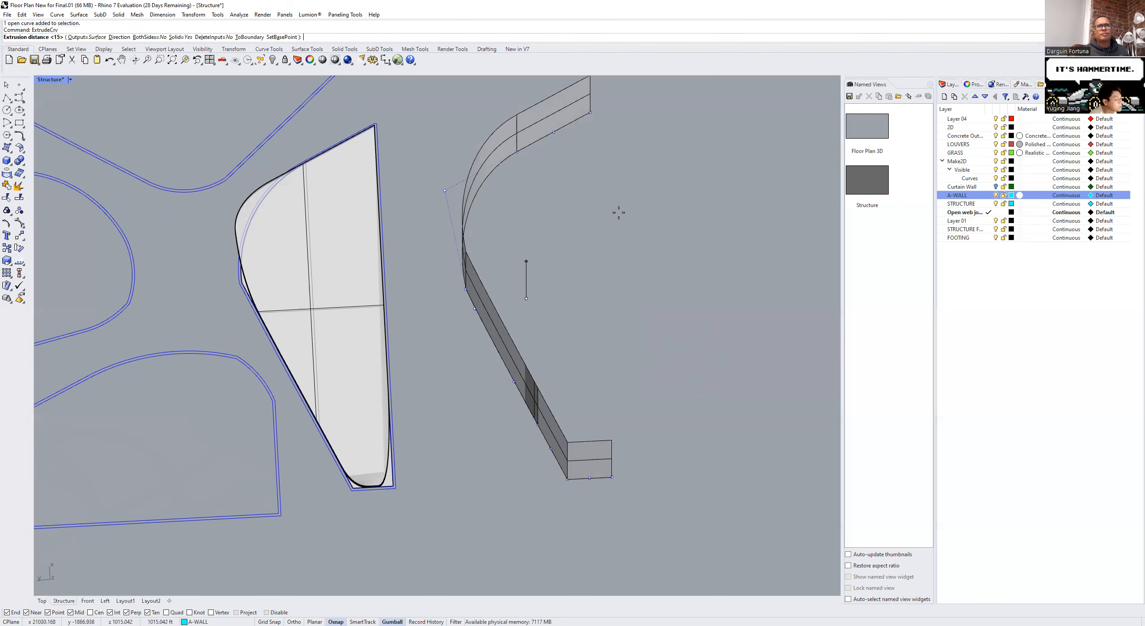
click(602, 245)
Step: Examine the tall extruded surface from several angles, checking how its faces meet at the corners
right_drag(458, 440, 561, 452)
scroll(561, 453, down, 5)
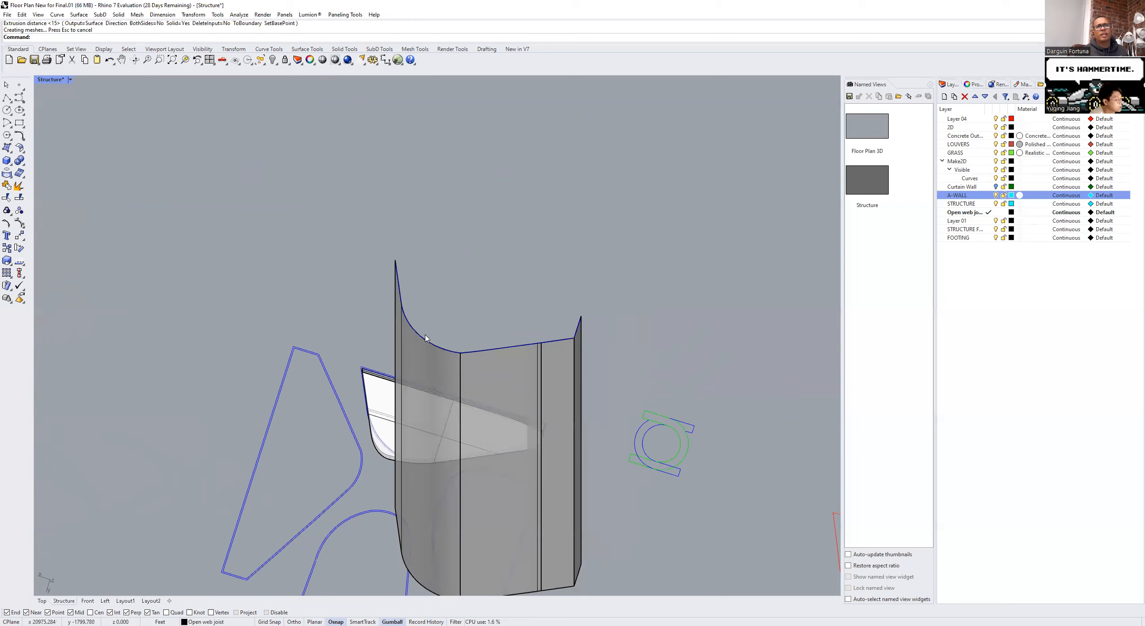
right_drag(536, 414, 460, 443)
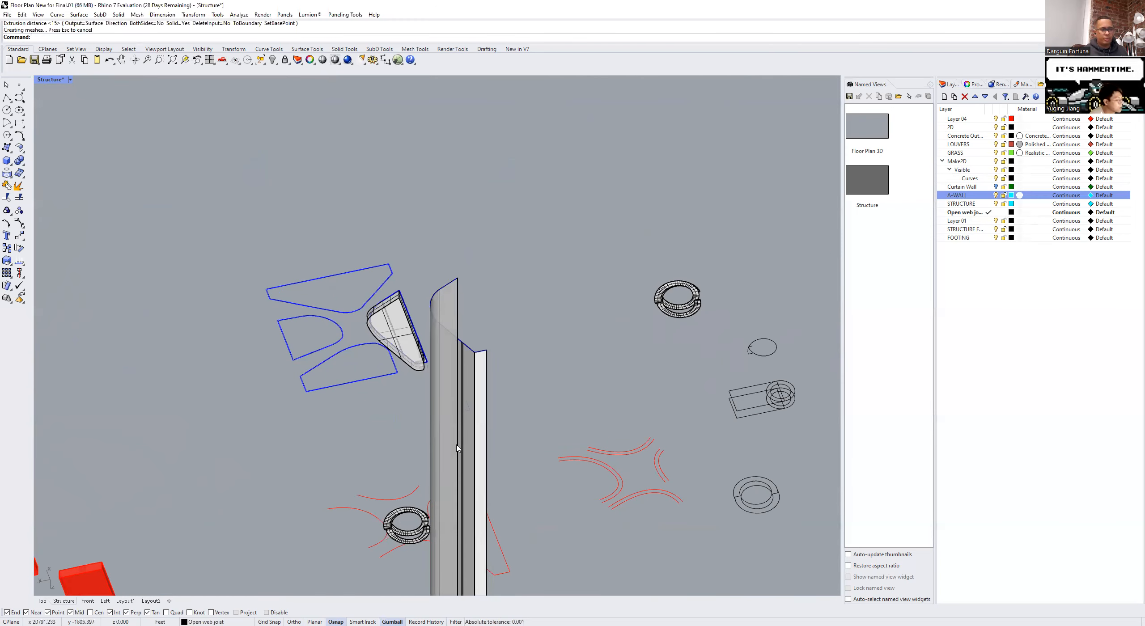
scroll(462, 380, up, 5)
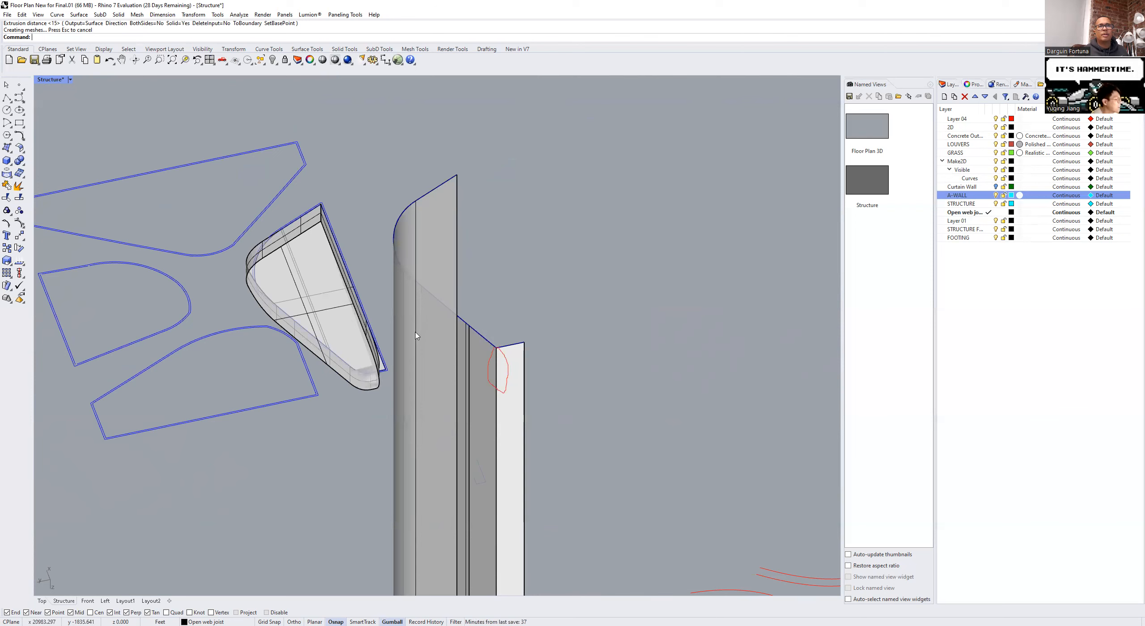
scroll(415, 335, down, 3)
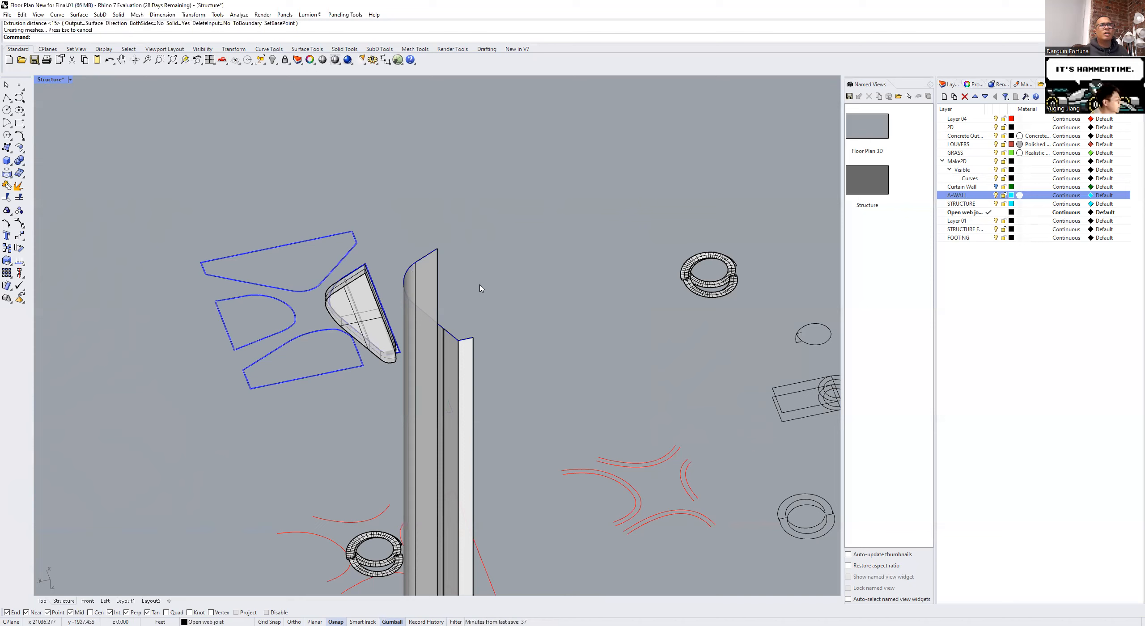
right_drag(322, 398, 465, 374)
click(466, 372)
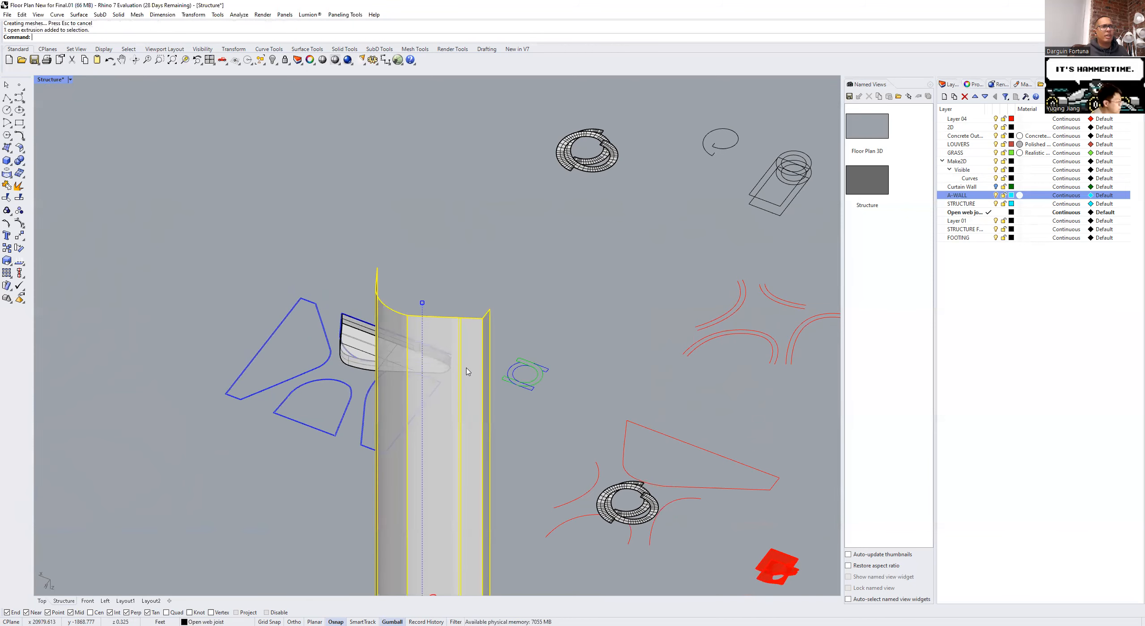
key(Escape)
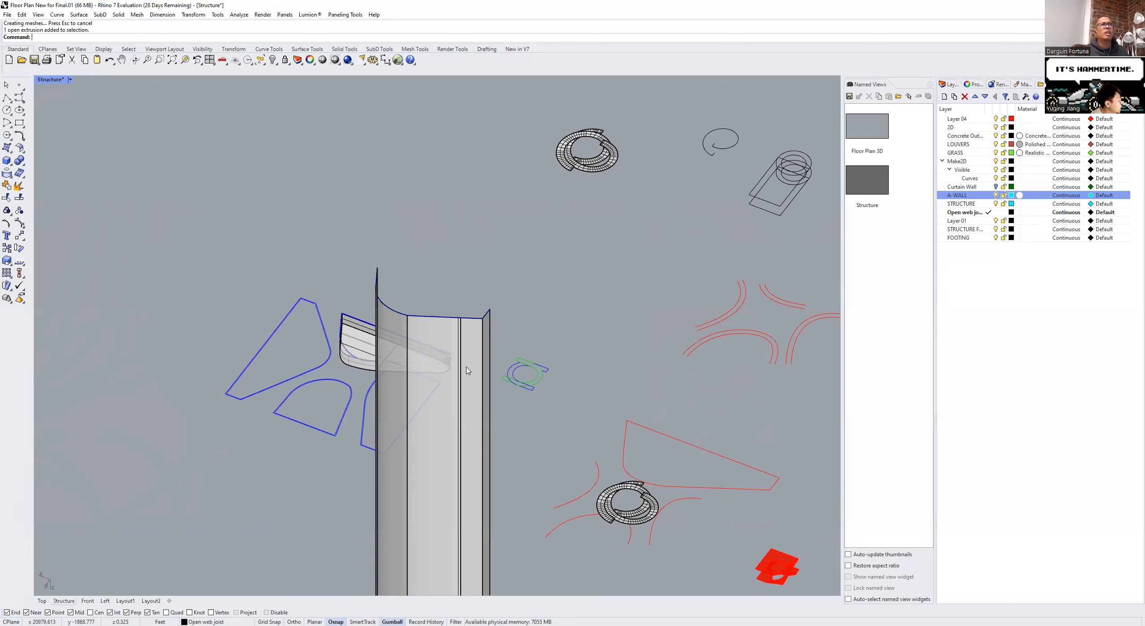
Step: Undo the tall extrusion of the curve
click(22, 15)
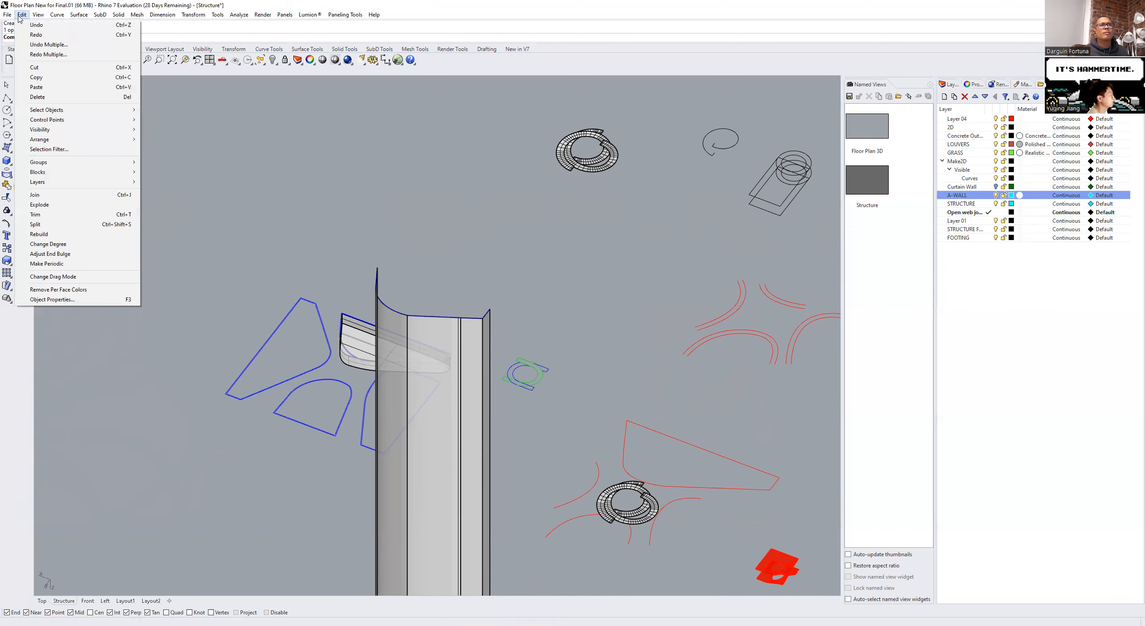
click(340, 196)
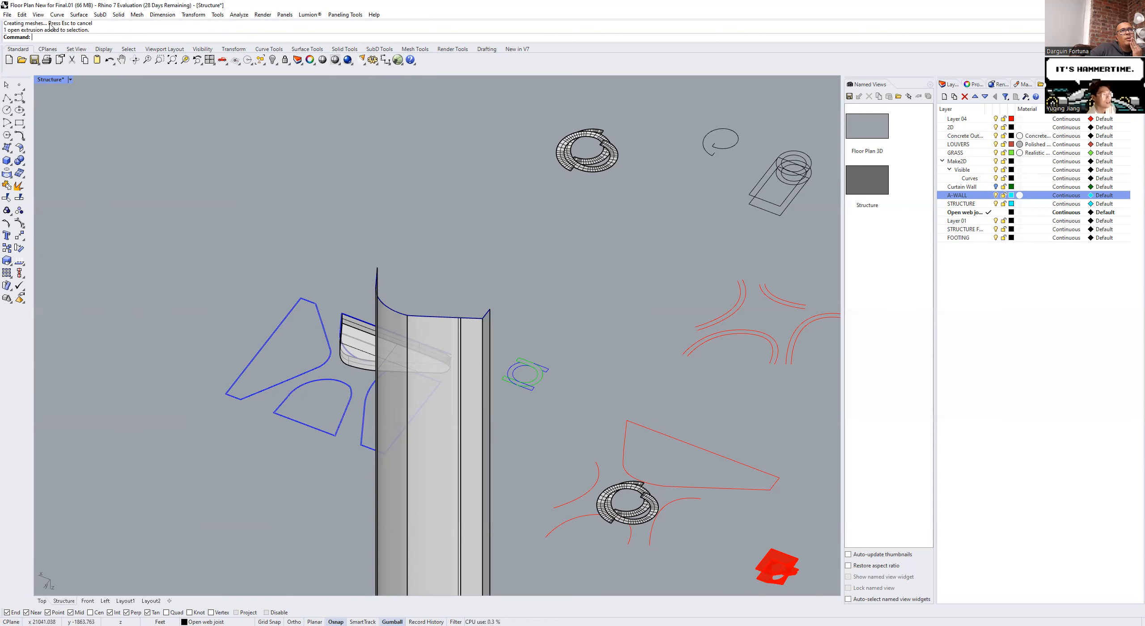
click(22, 15)
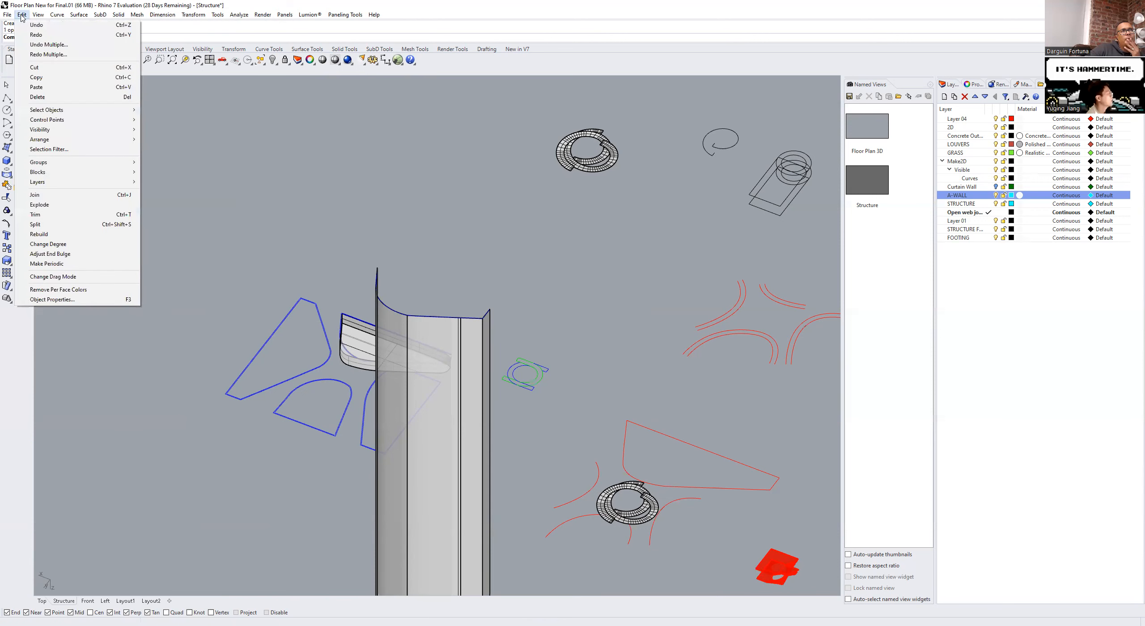
click(36, 25)
Step: Soft-edit the open curve with SoftEditCrv, offsetting the corner between the arc and the long straight portion toward the arc
scroll(472, 336, up, 5)
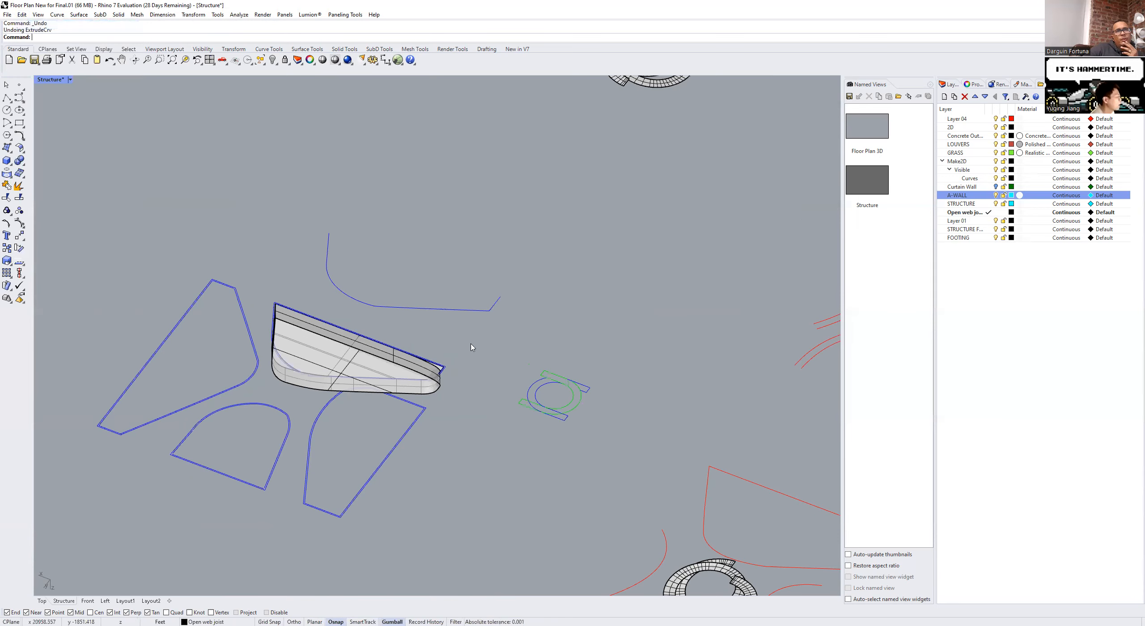
right_drag(441, 351, 414, 355)
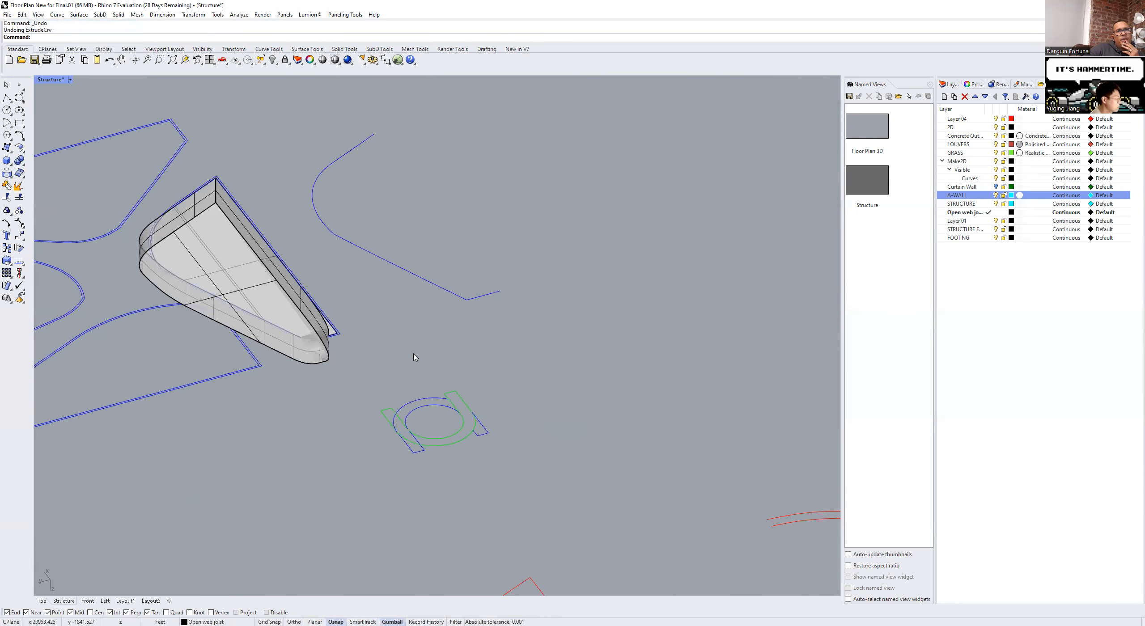
click(406, 273)
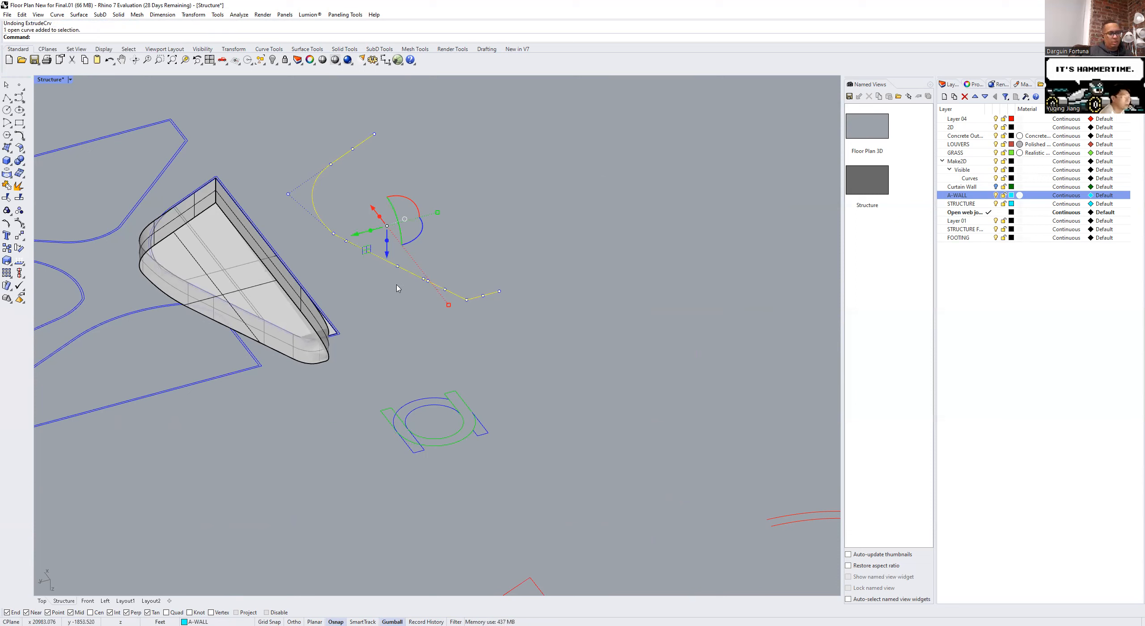
text(S)
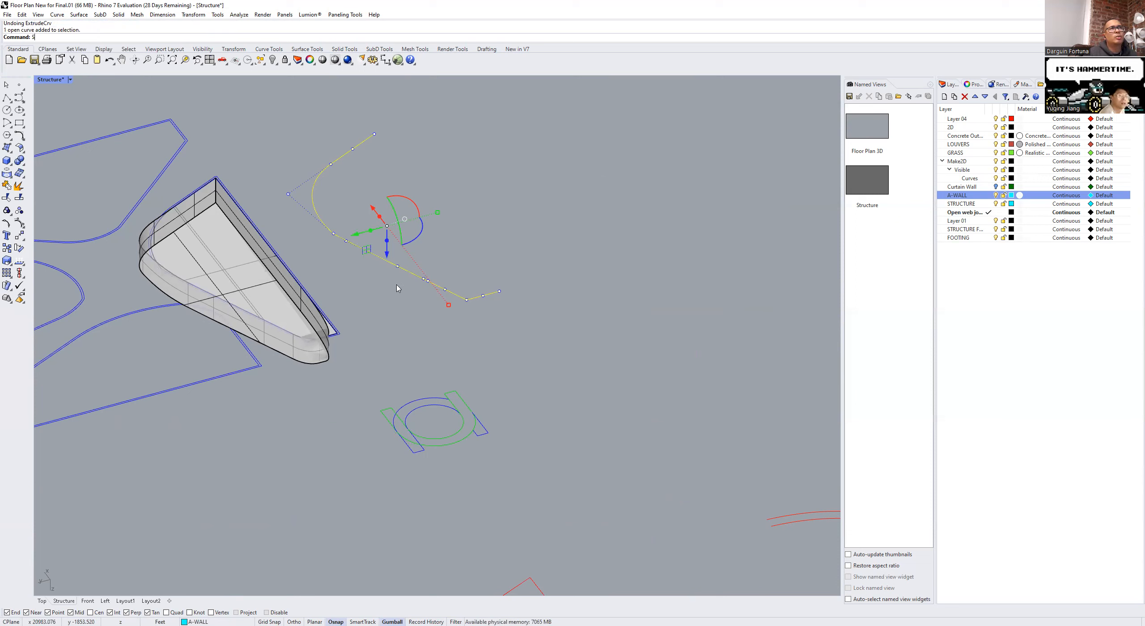
text(oftEditCrv)
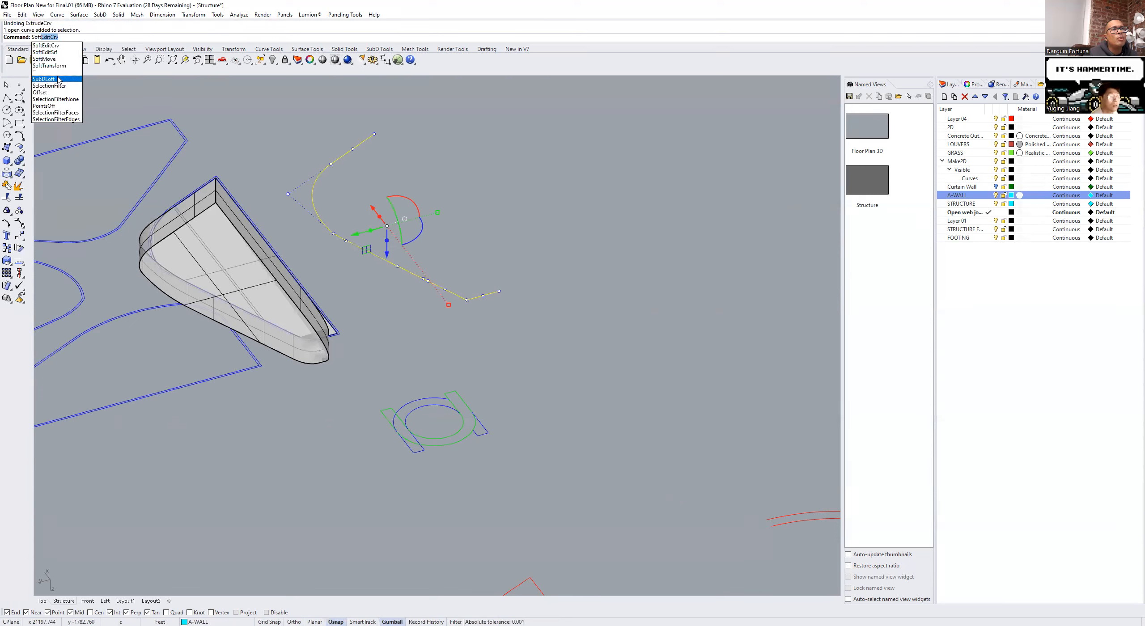
click(55, 46)
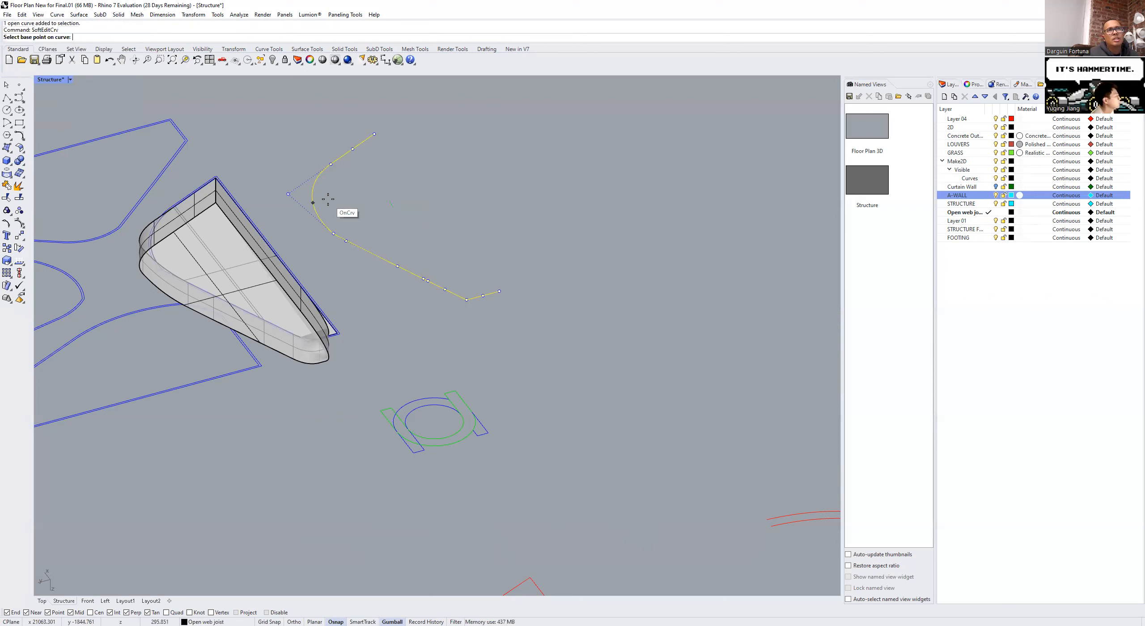
scroll(347, 219, up, 5)
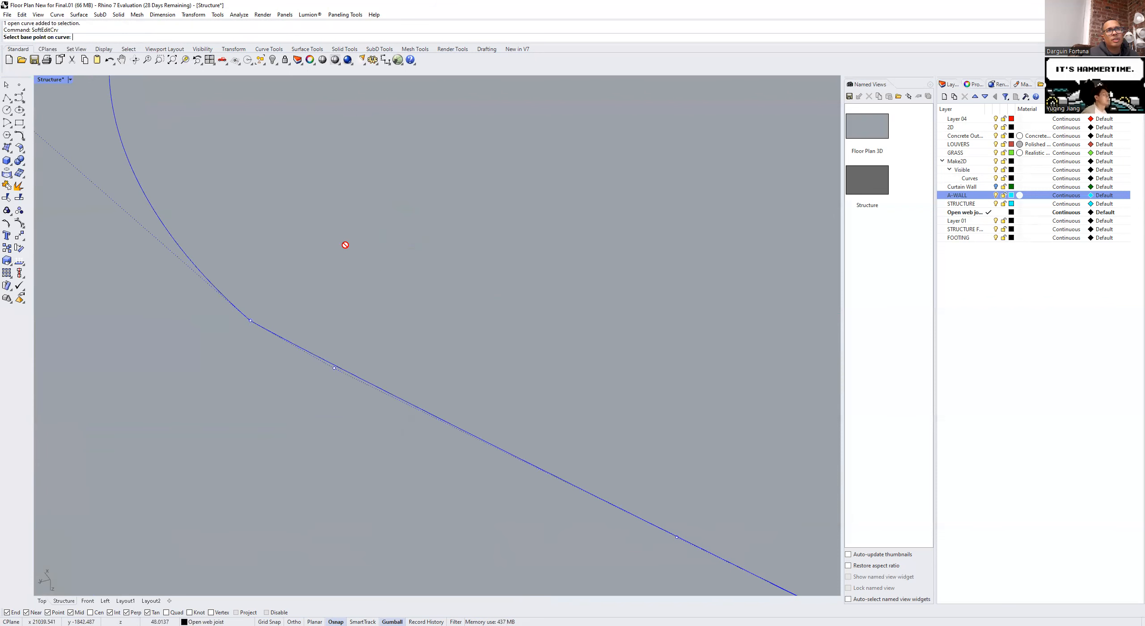
click(273, 363)
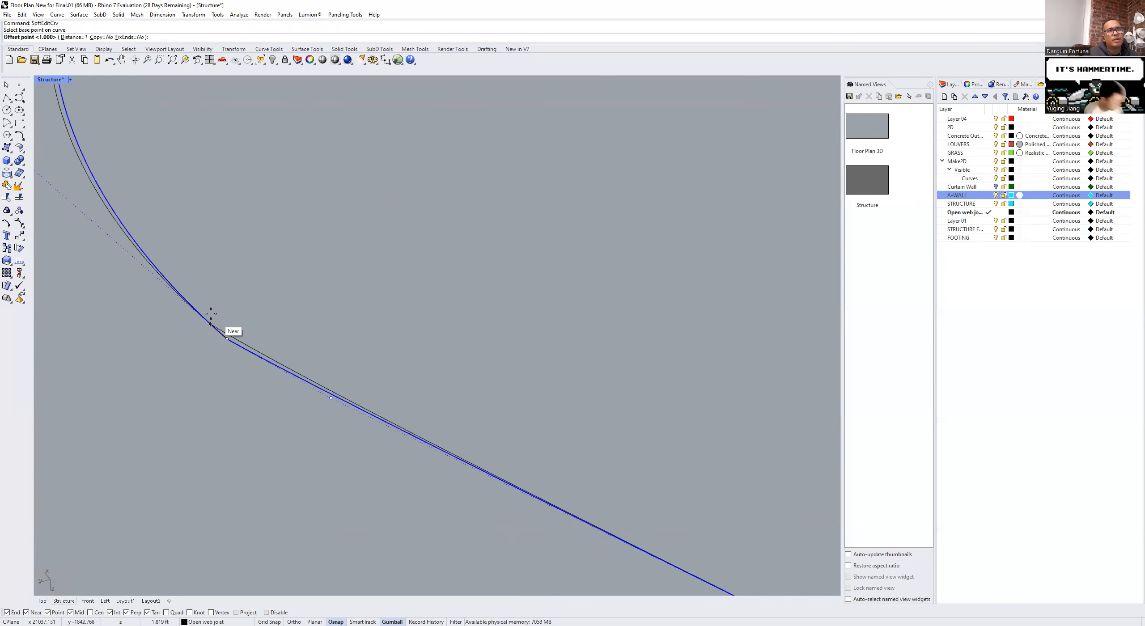
click(192, 299)
key(Return)
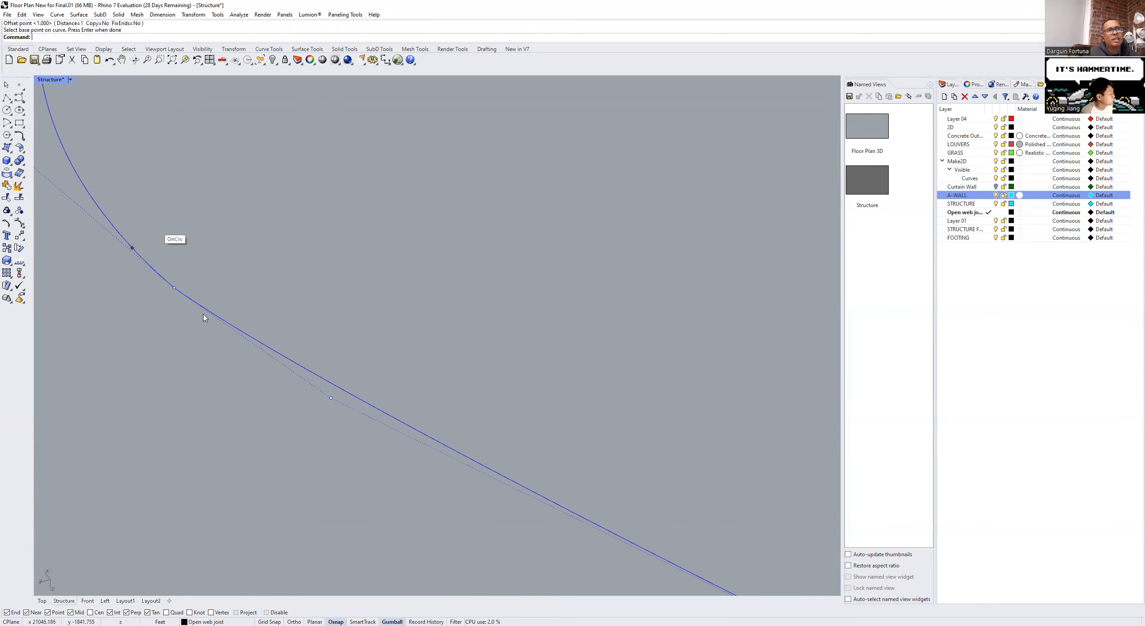
Step: Extrude the softened open curve vertically into a surface about 28 ft high
scroll(173, 329, down, 3)
click(174, 315)
scroll(176, 316, down, 2)
text(Extru)
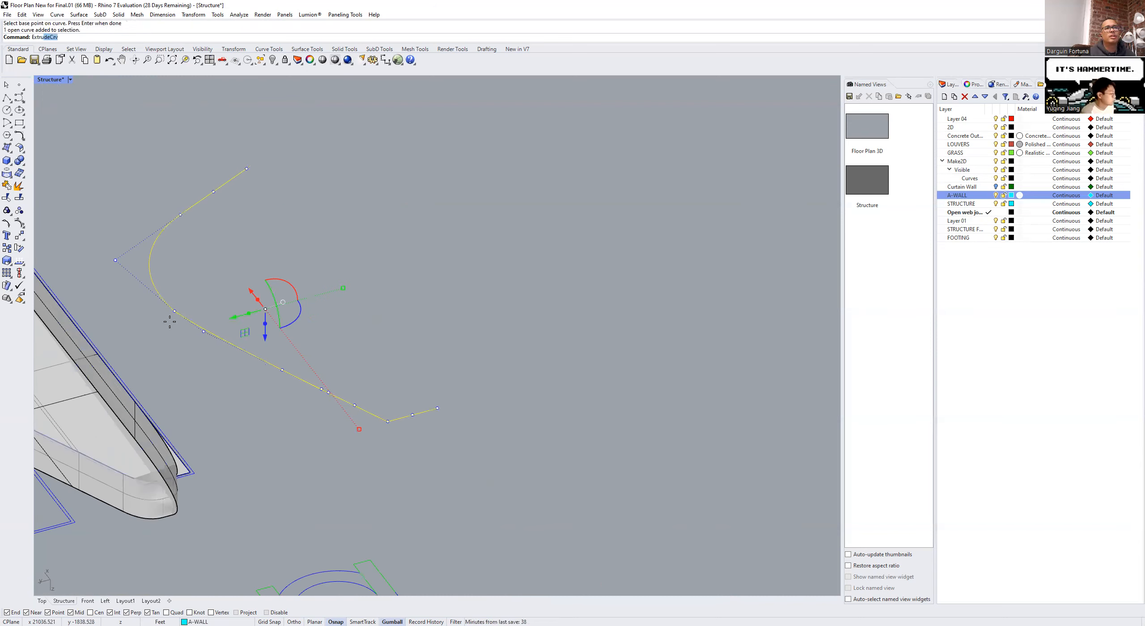
key(Return)
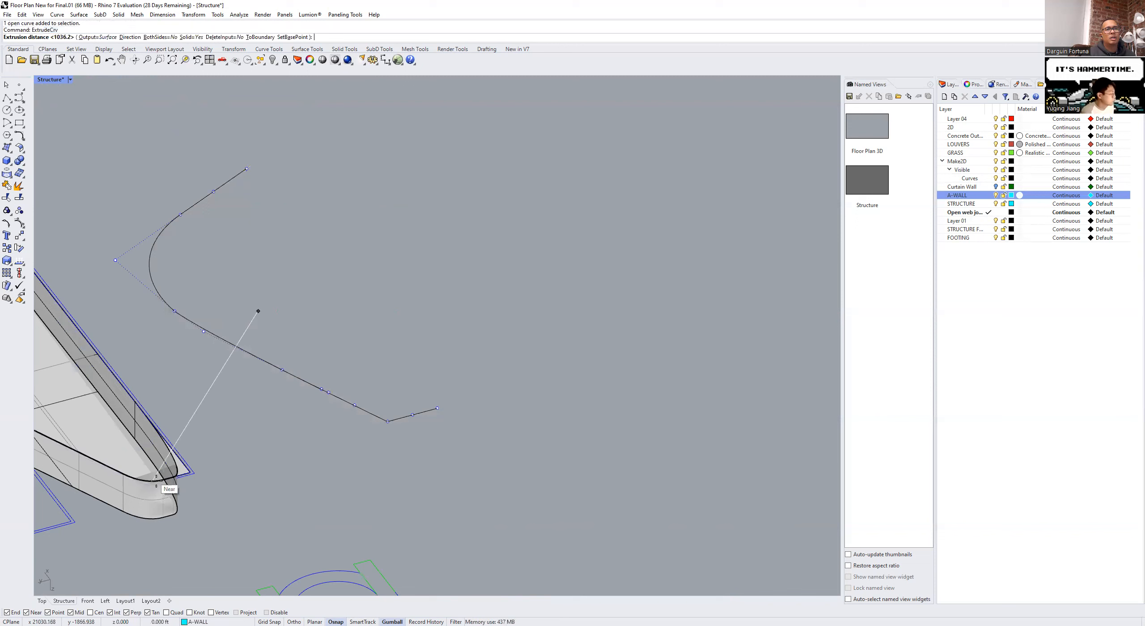
click(140, 479)
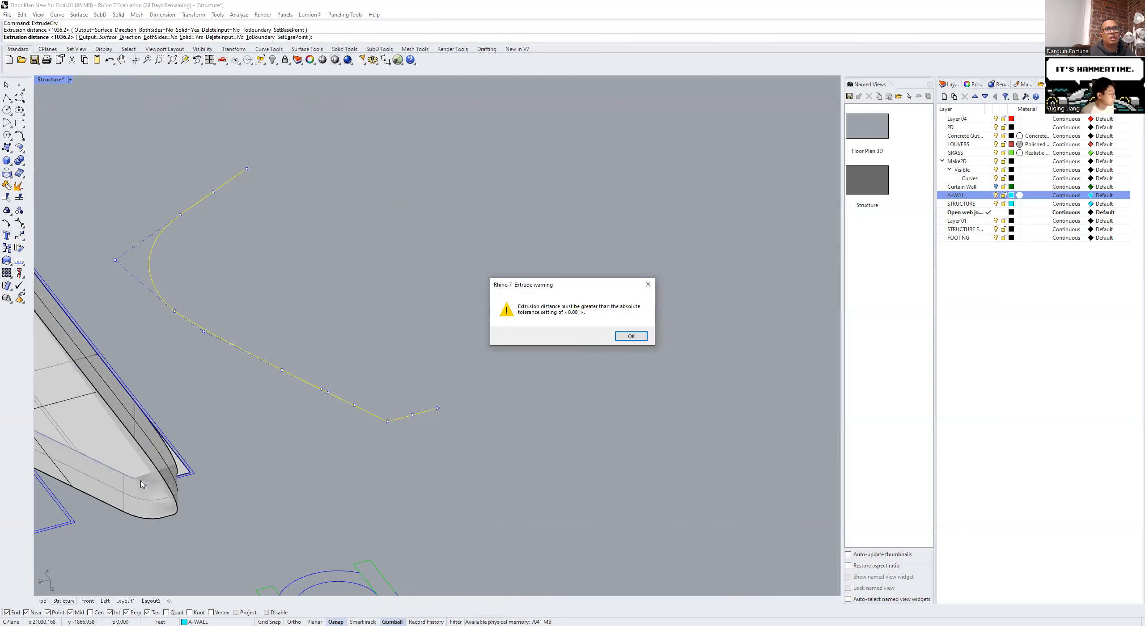
key(Return)
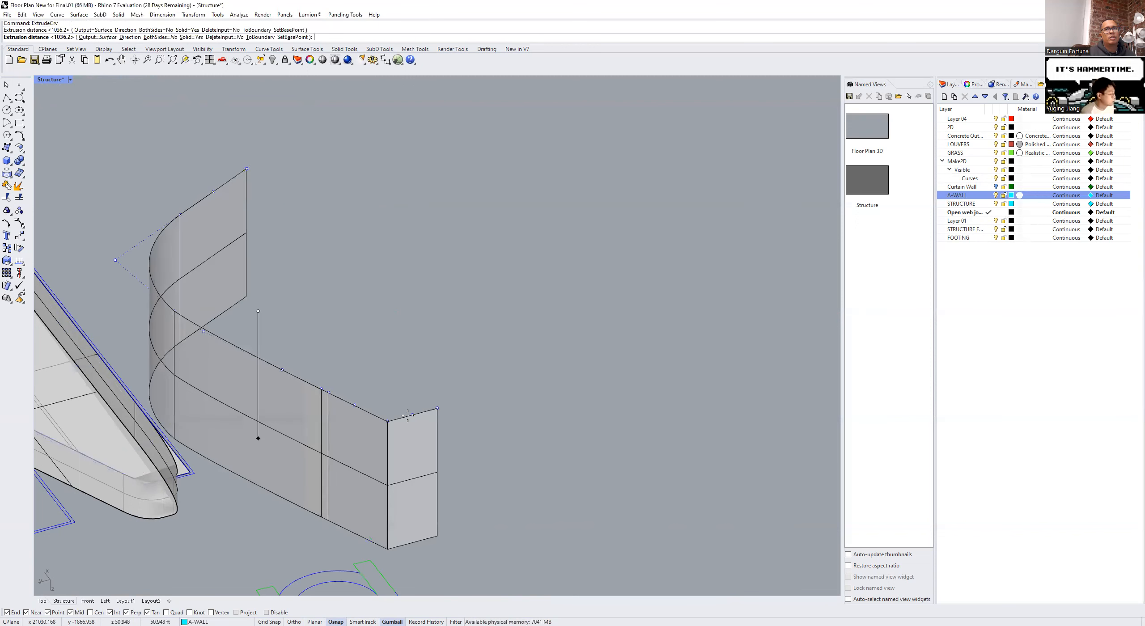
click(415, 381)
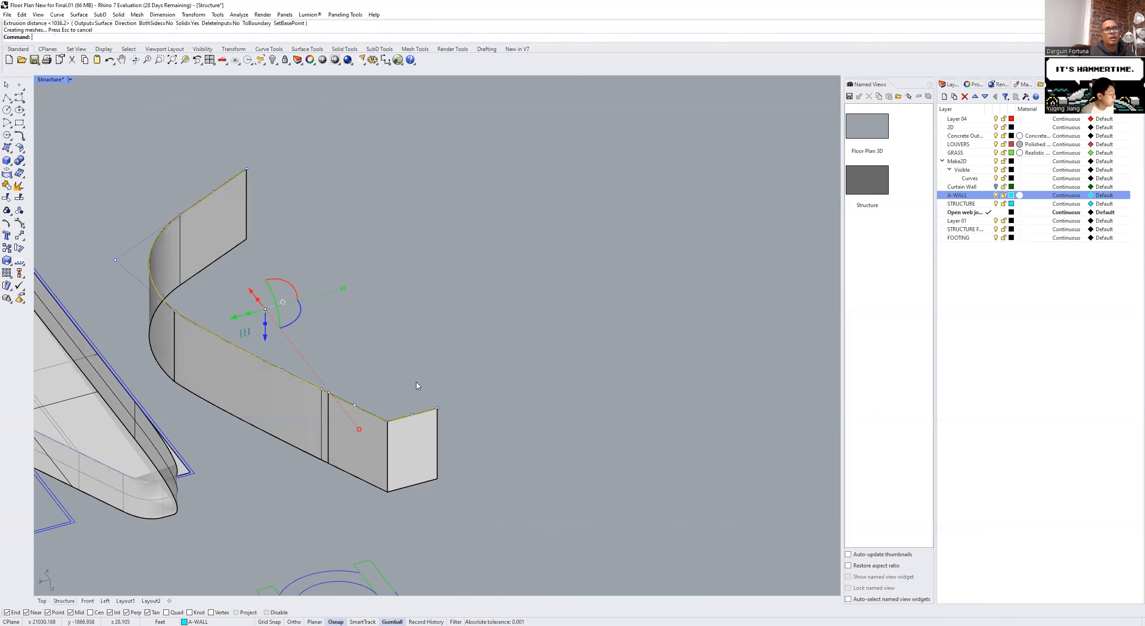
Step: Explode the new extrusion into separate surfaces and clear the selection
click(274, 414)
text(Explode)
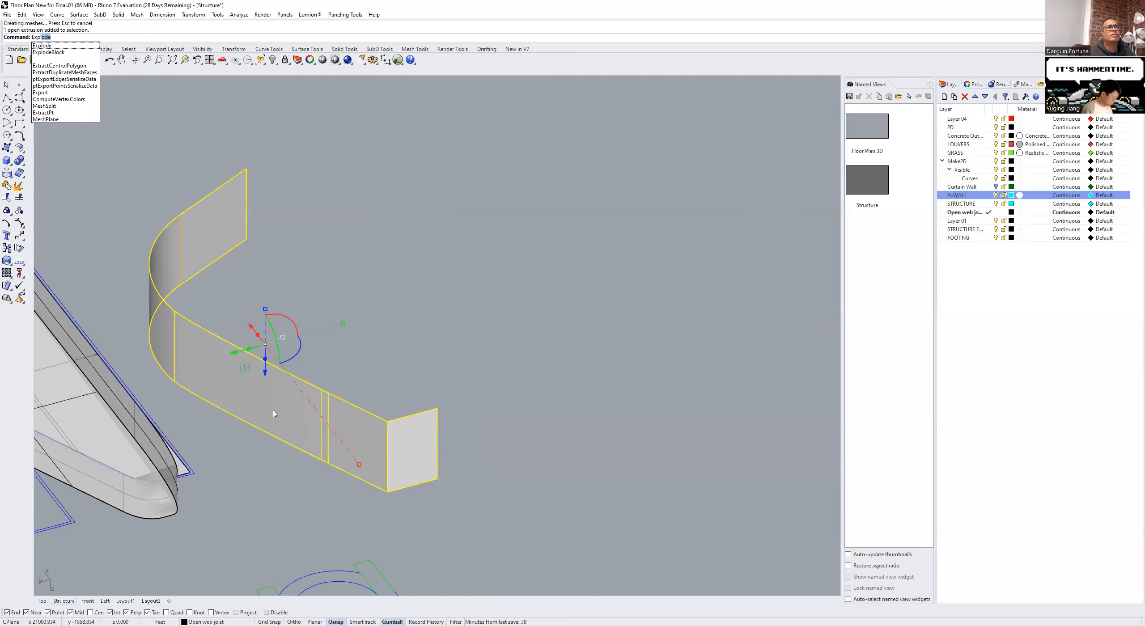
key(Return)
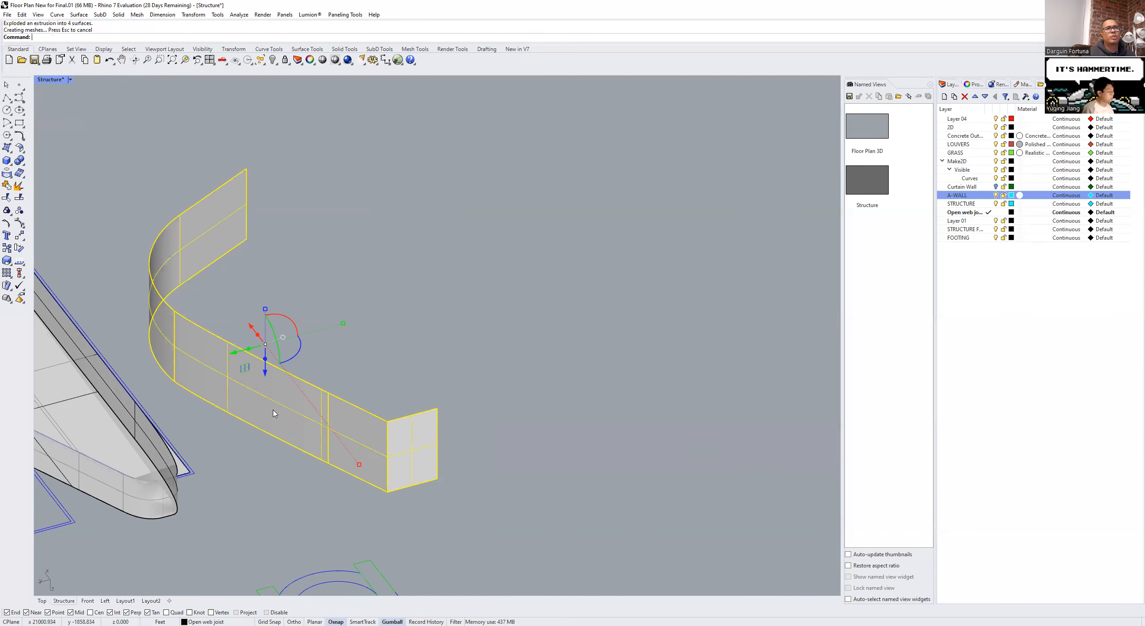
key(Escape)
Step: Merge the long straight side surface with the adjoining curved surface using MergeSrf
text(Mer)
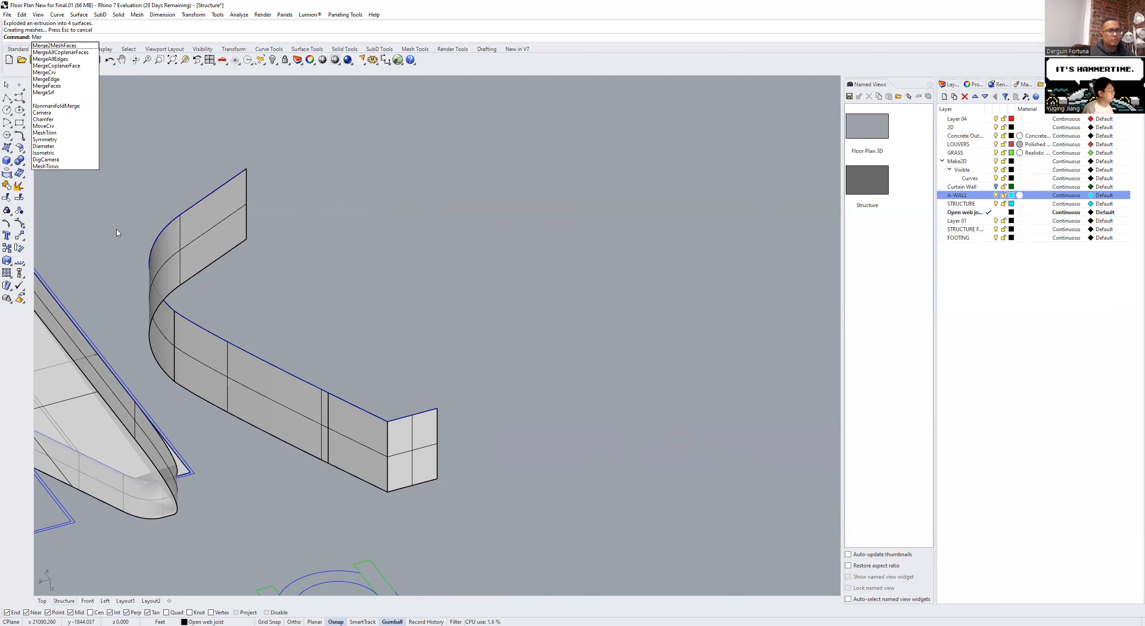
text(ge)
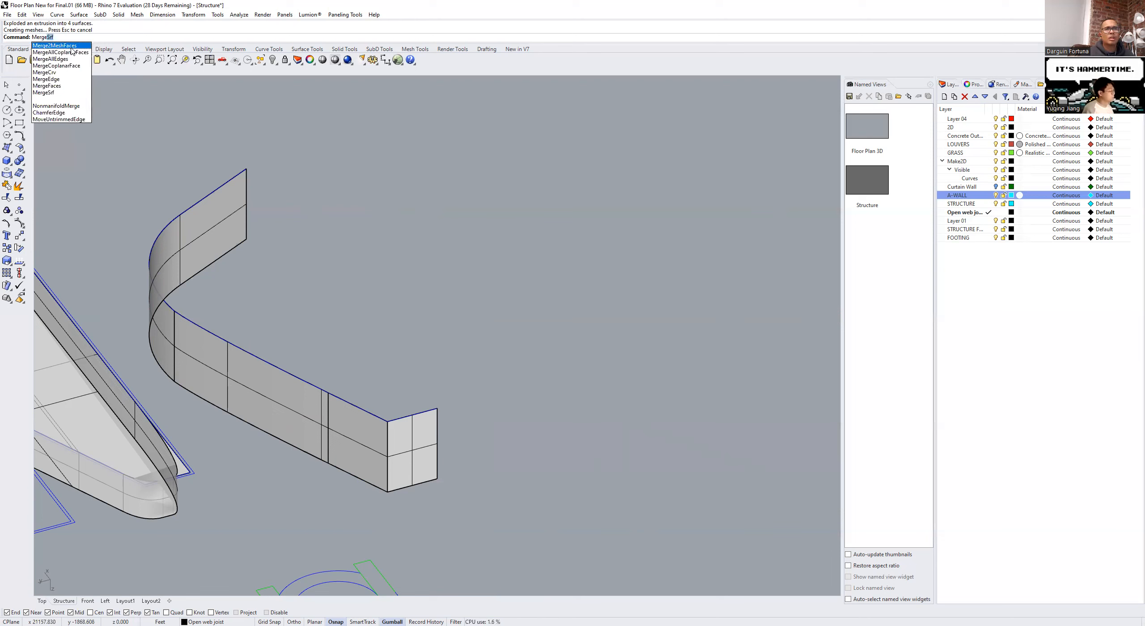
key(Return)
click(226, 372)
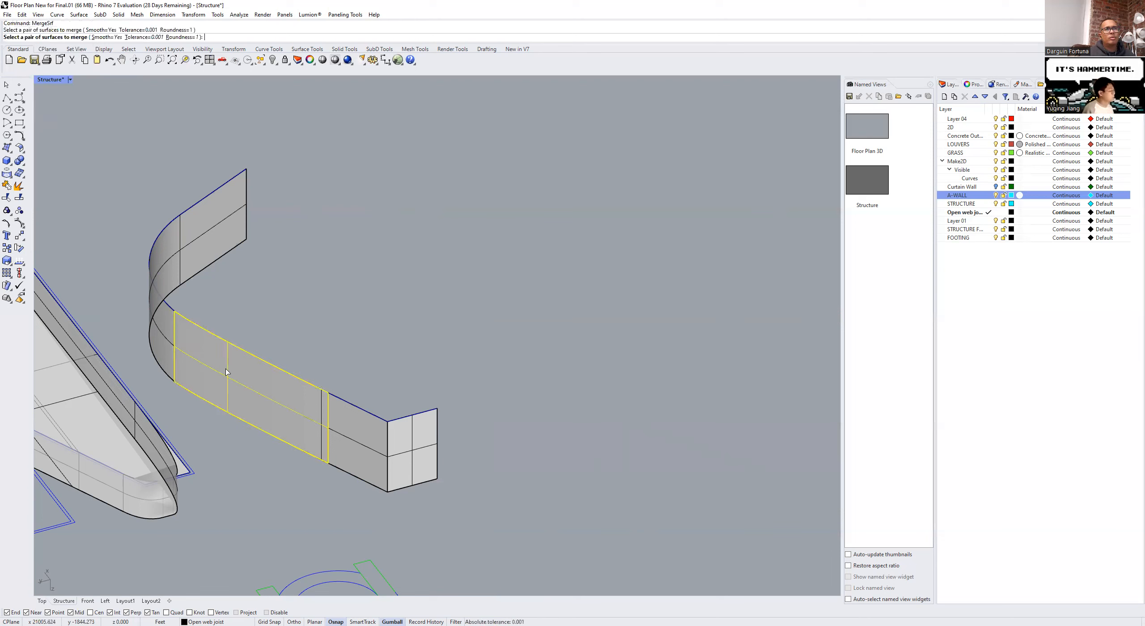
click(156, 343)
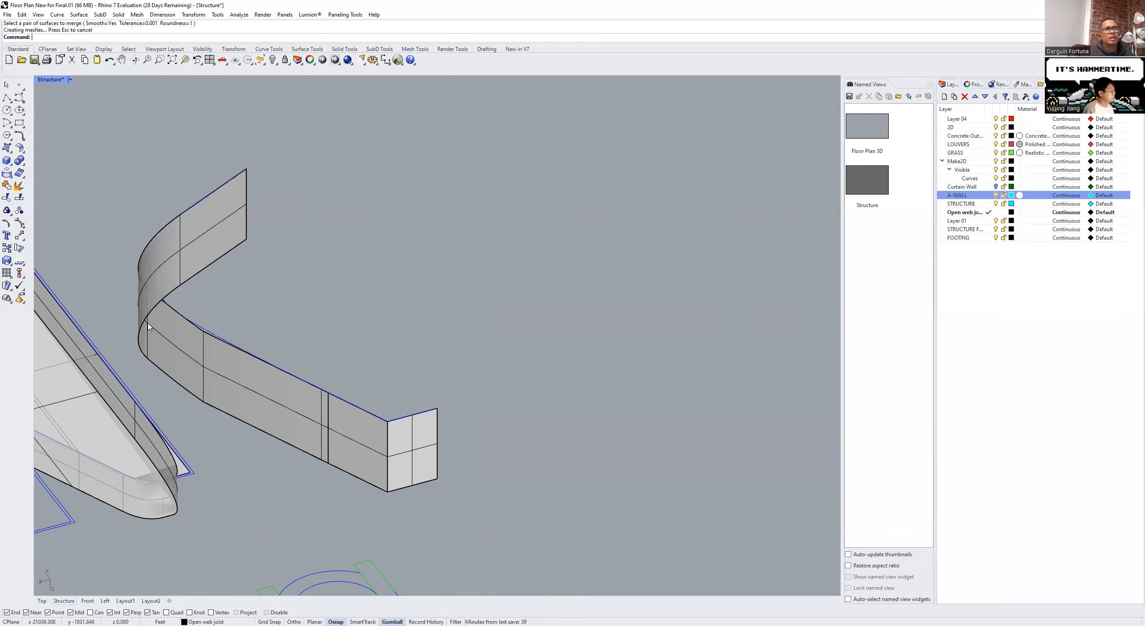
Step: Delete the merged sample surfaces together with their source curve, leaving the capped slab in place
mouse_move(218, 437)
right_down()
mouse_move(244, 492)
mouse_move(277, 519)
mouse_move(254, 538)
mouse_move(261, 294)
mouse_move(265, 357)
mouse_move(274, 333)
mouse_move(263, 362)
mouse_move(281, 311)
right_up()
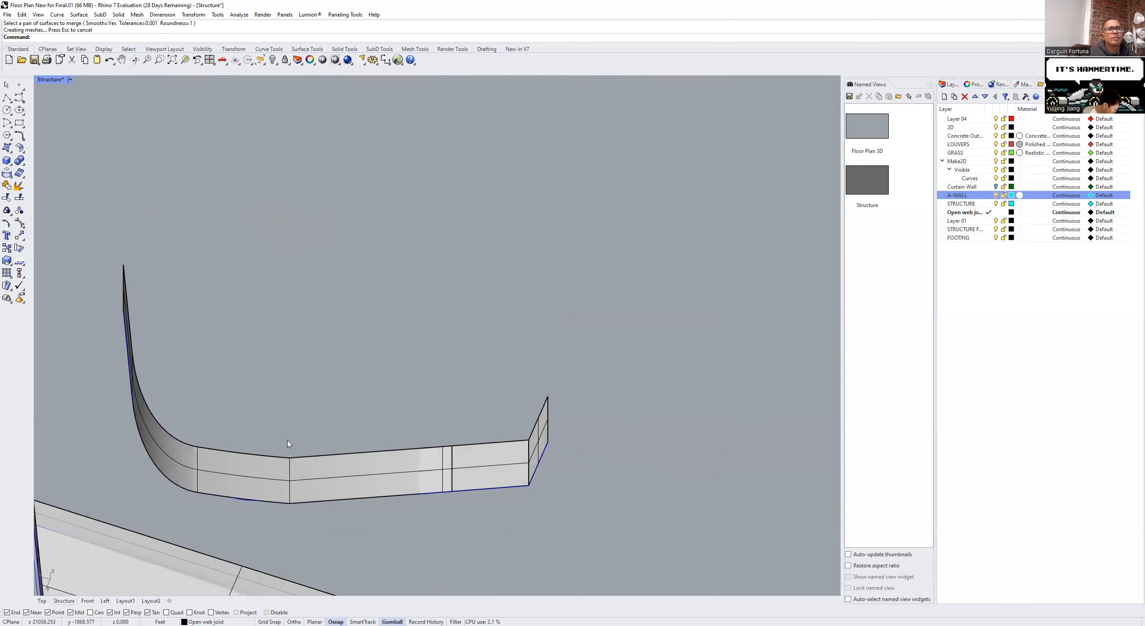
scroll(228, 361, down, 4)
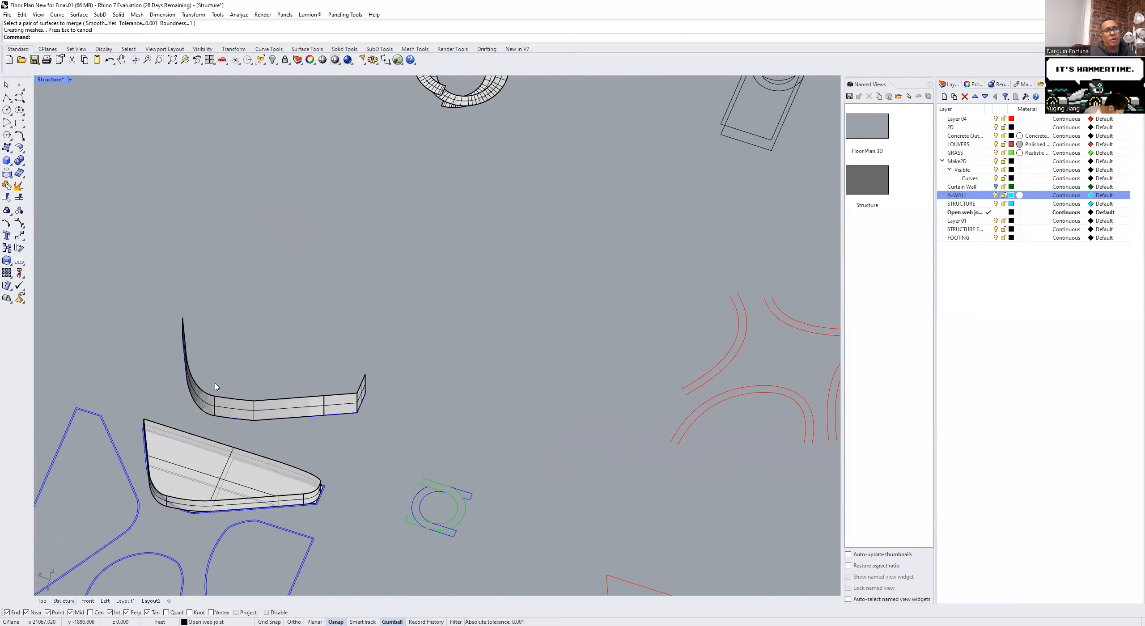
scroll(238, 510, up, 2)
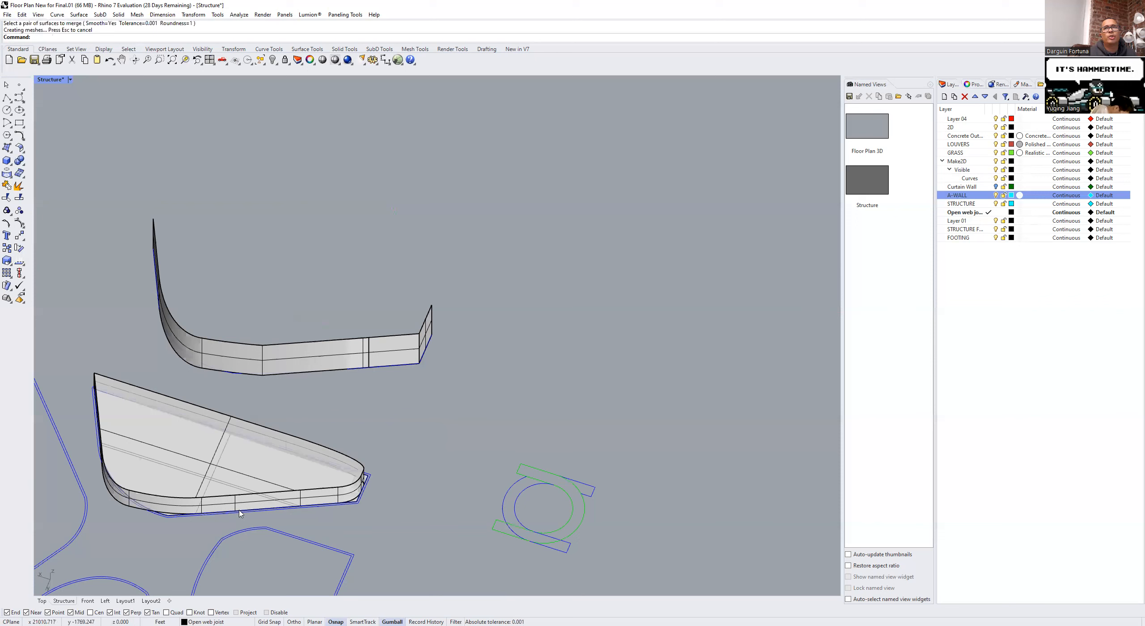
drag(489, 282, 215, 356)
key(Delete)
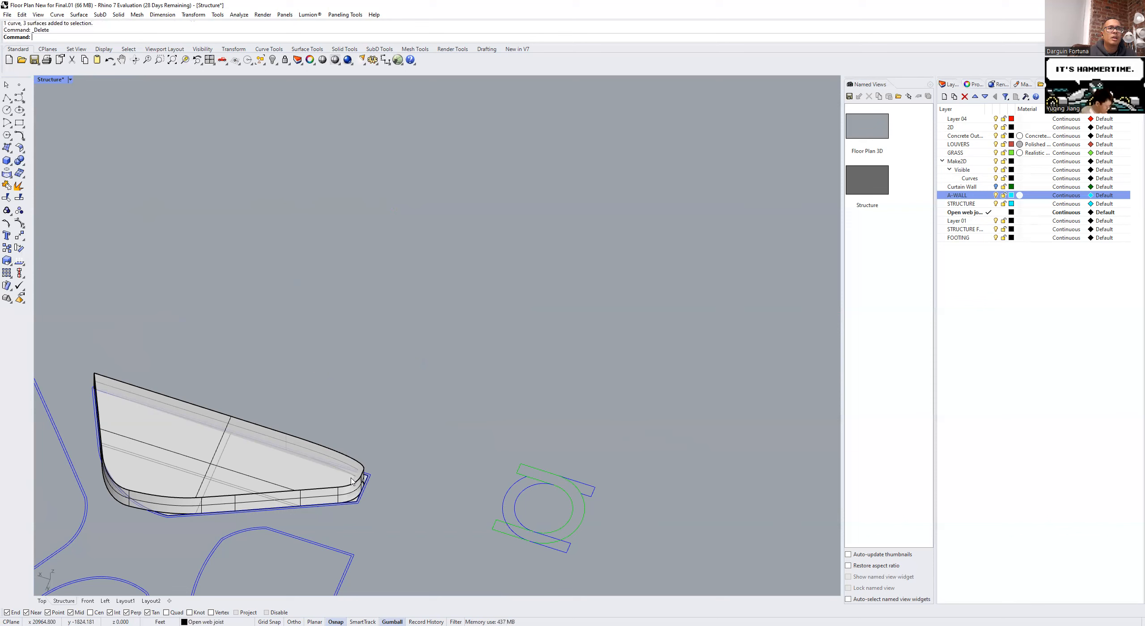
Step: Fillet the neighbouring outline's corner between the arc and the straight end segment with a 6" radius
right_drag(237, 542, 130, 528)
scroll(408, 316, down, 6)
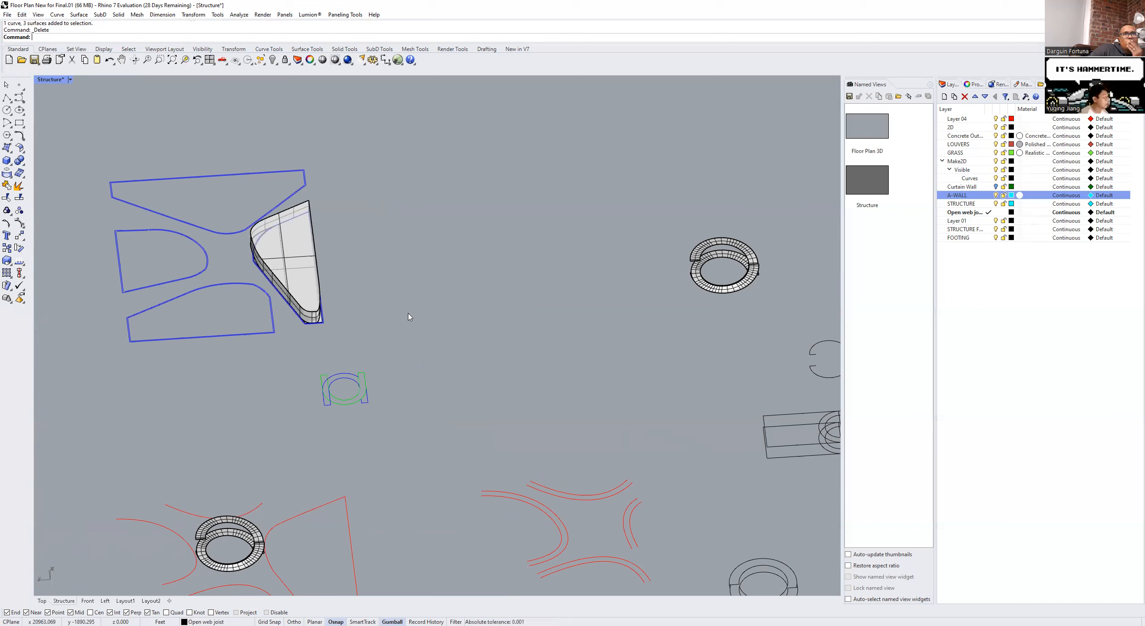
scroll(269, 258, up, 10)
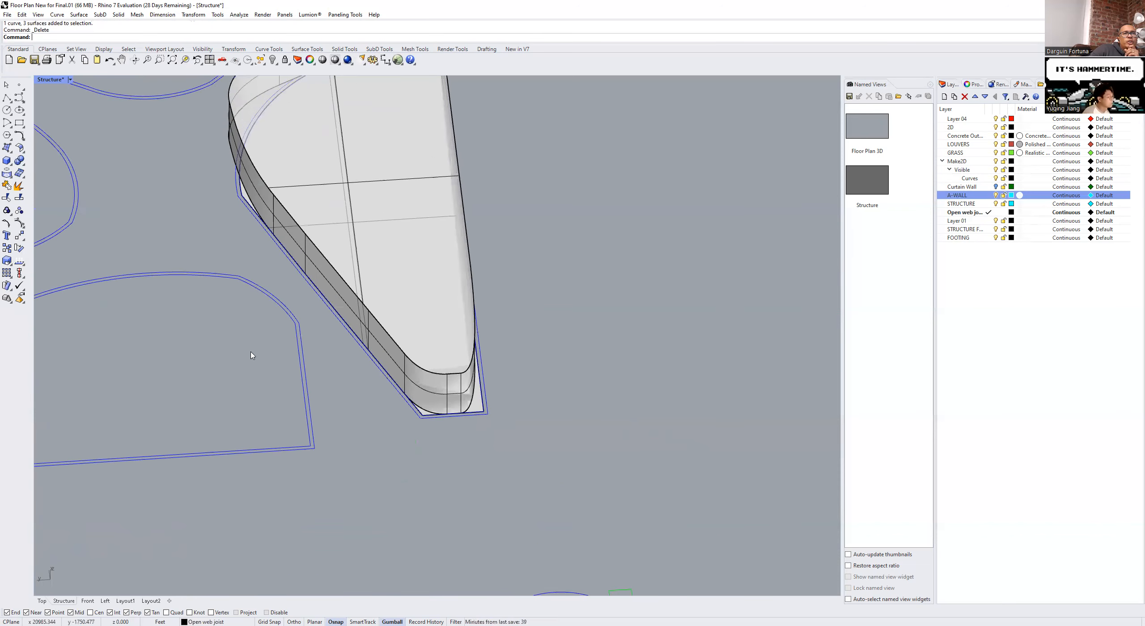
click(327, 316)
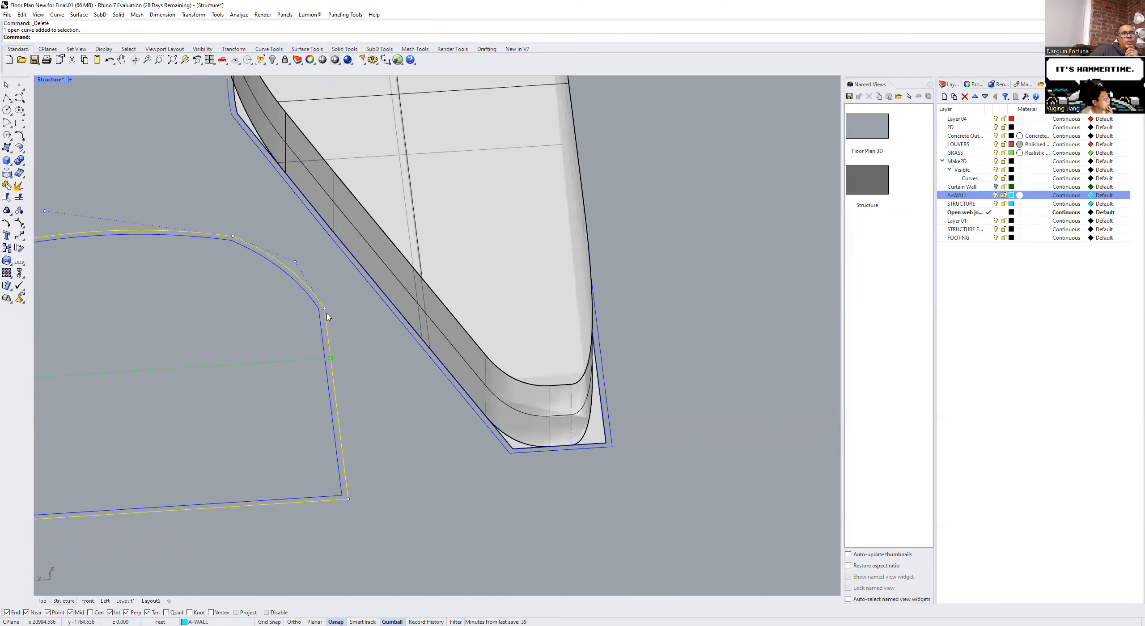
key(Escape)
text(Fillet)
key(Return)
click(85, 37)
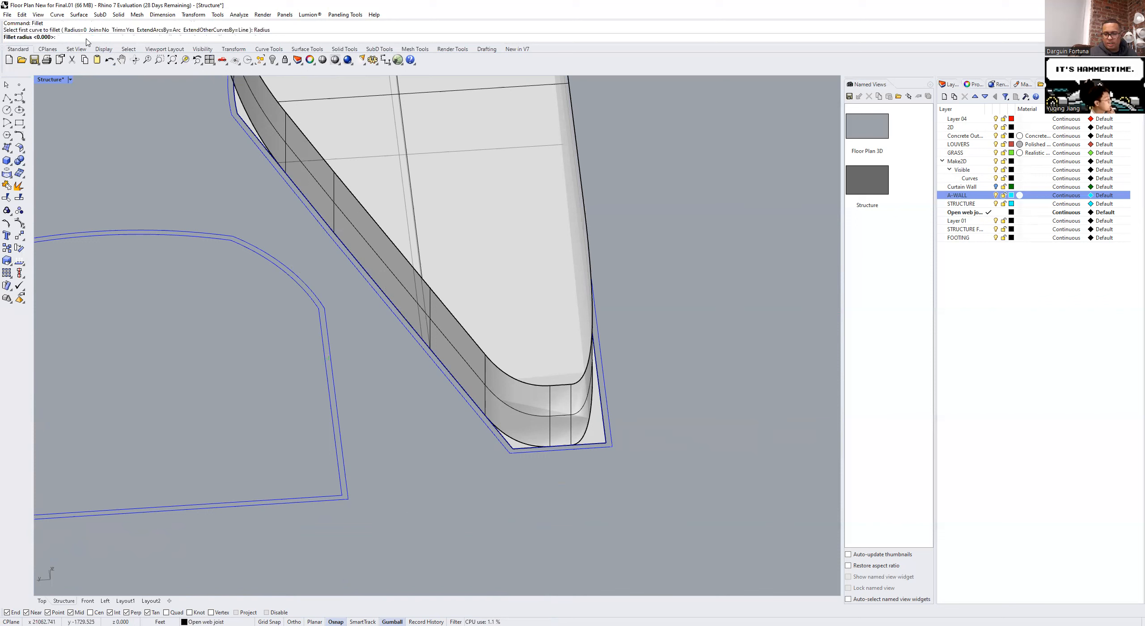
text(6)
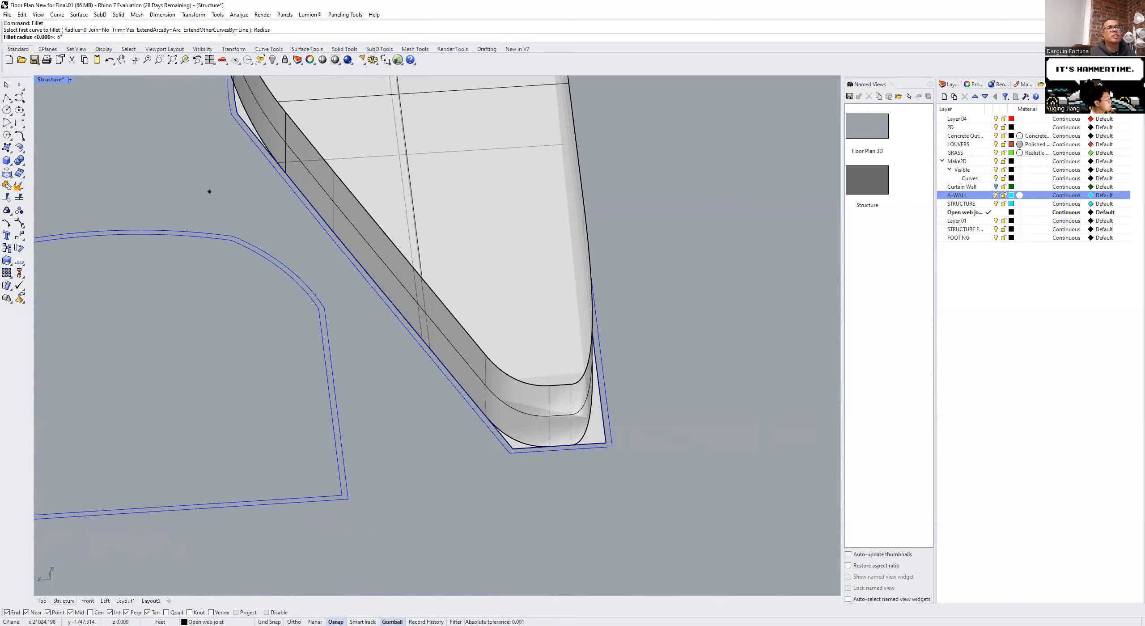
text(")
key(Return)
click(336, 326)
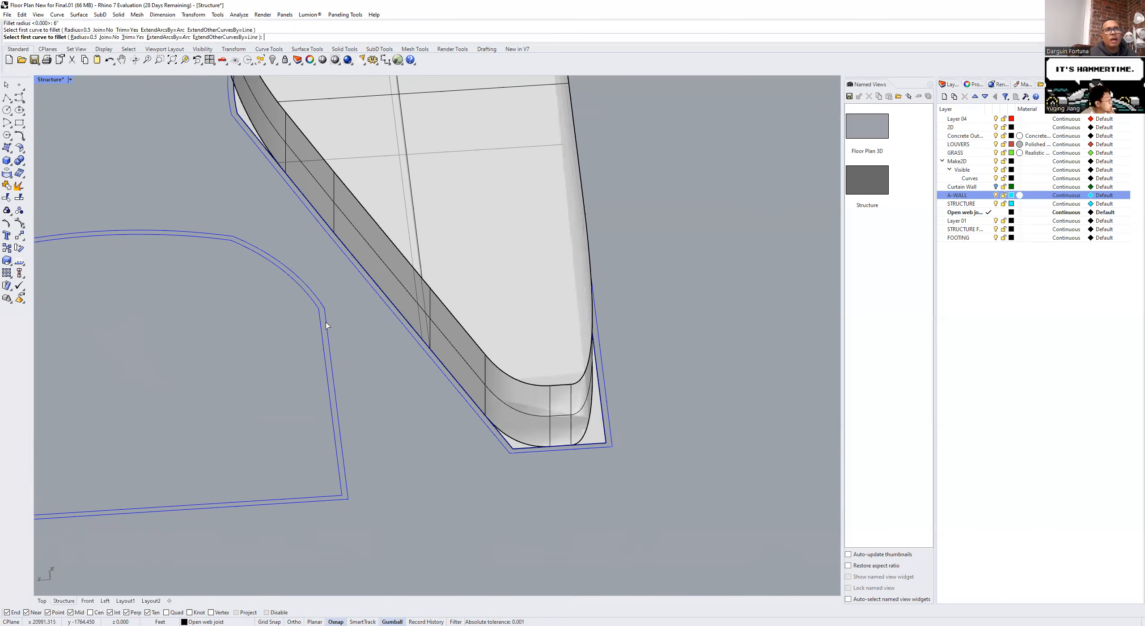
click(312, 297)
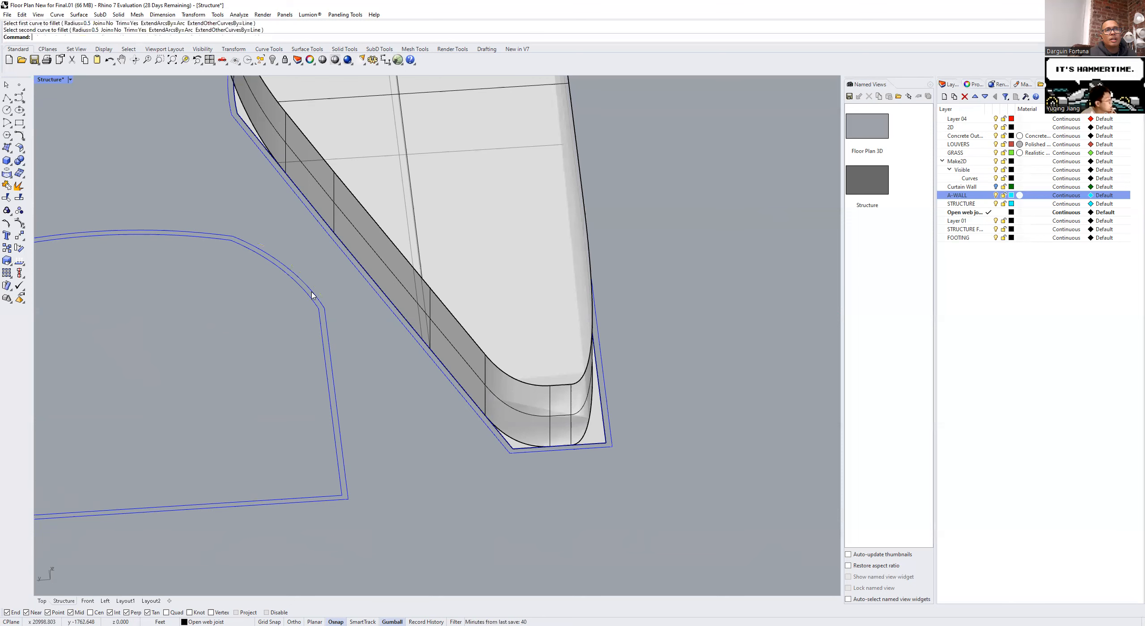
Step: Fillet the outer outline's corner between the arc and the straight end segment with a 6' radius
scroll(320, 320, up, 3)
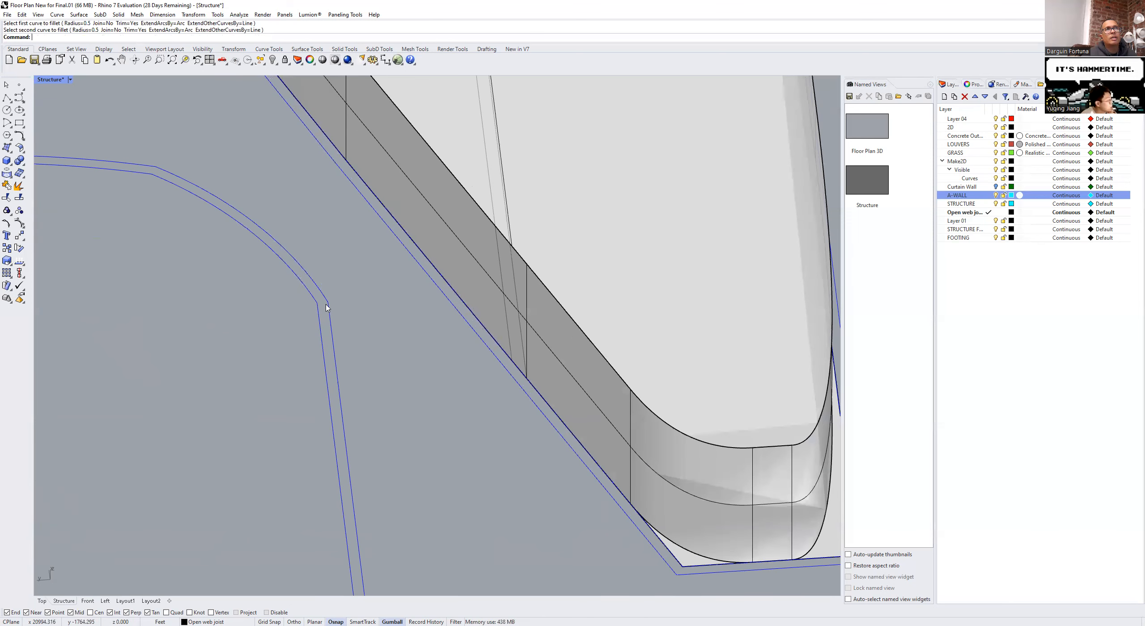
key(Return)
text(6')
key(Return)
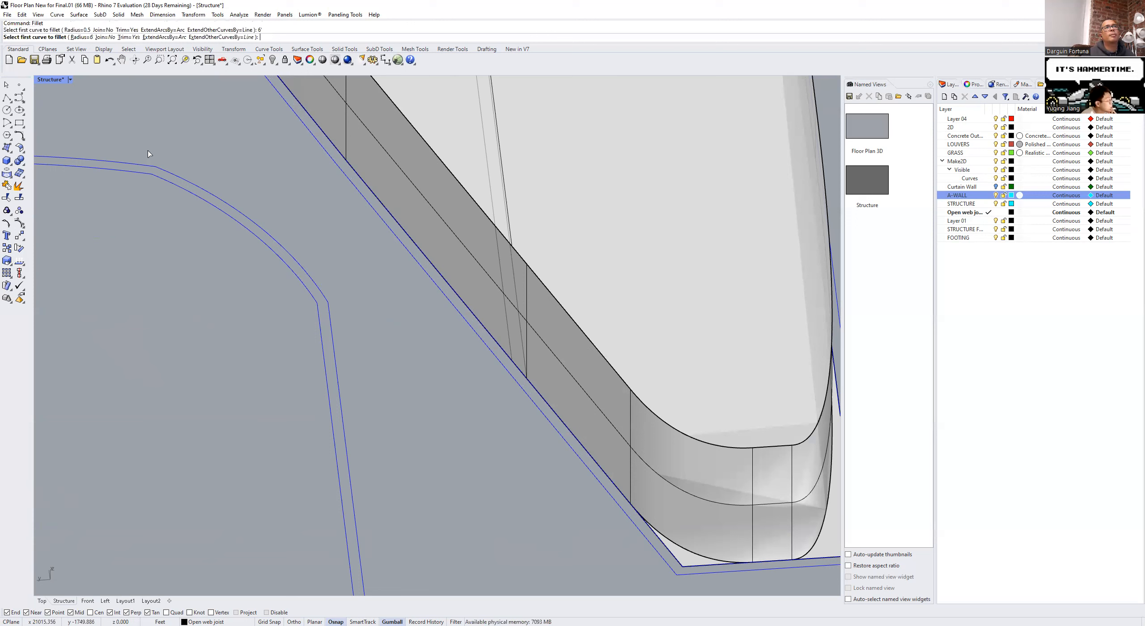
click(332, 316)
click(309, 275)
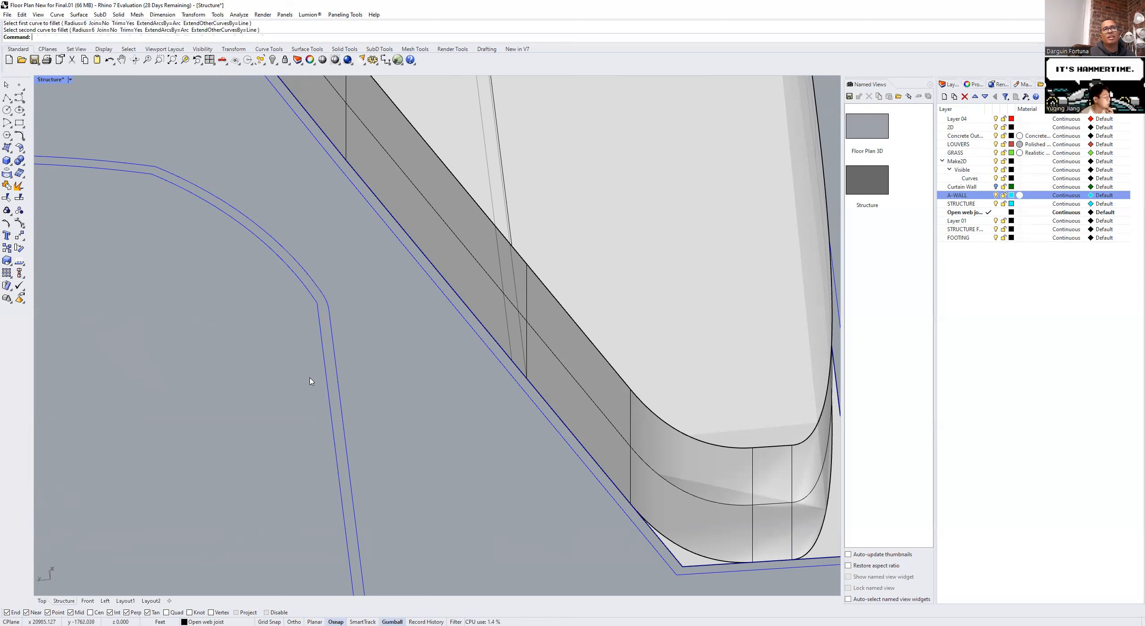
Step: Examine the filleted outline and the curved sides of the capped slab from several angles
scroll(317, 365, down, 3)
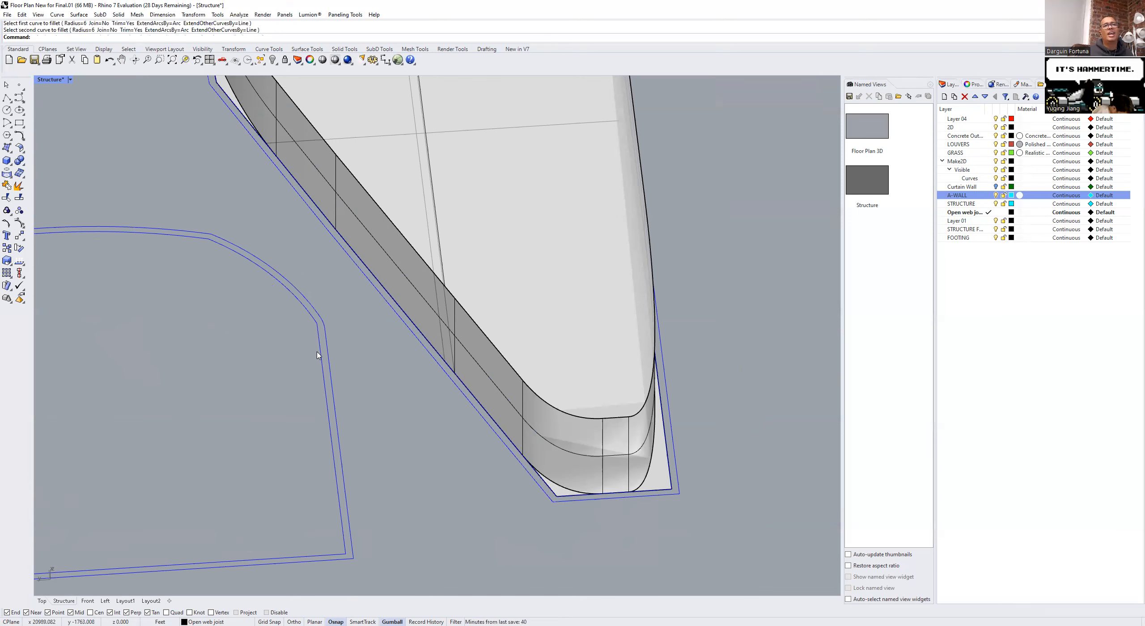
scroll(317, 353, down, 2)
scroll(249, 291, down, 1)
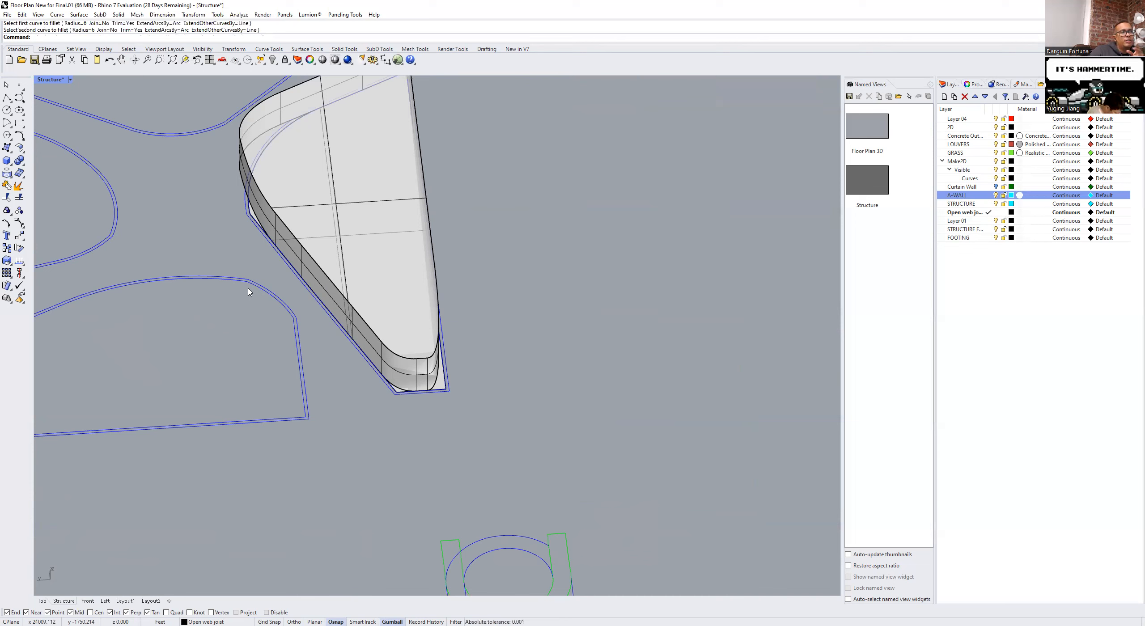
scroll(249, 292, down, 3)
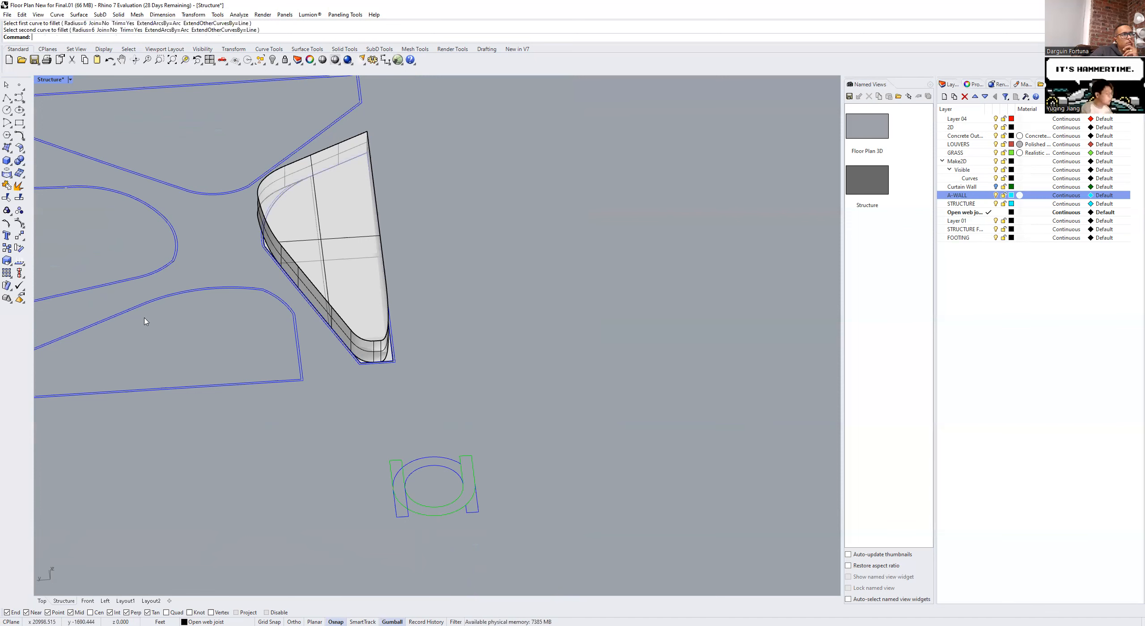
scroll(403, 204, up, 5)
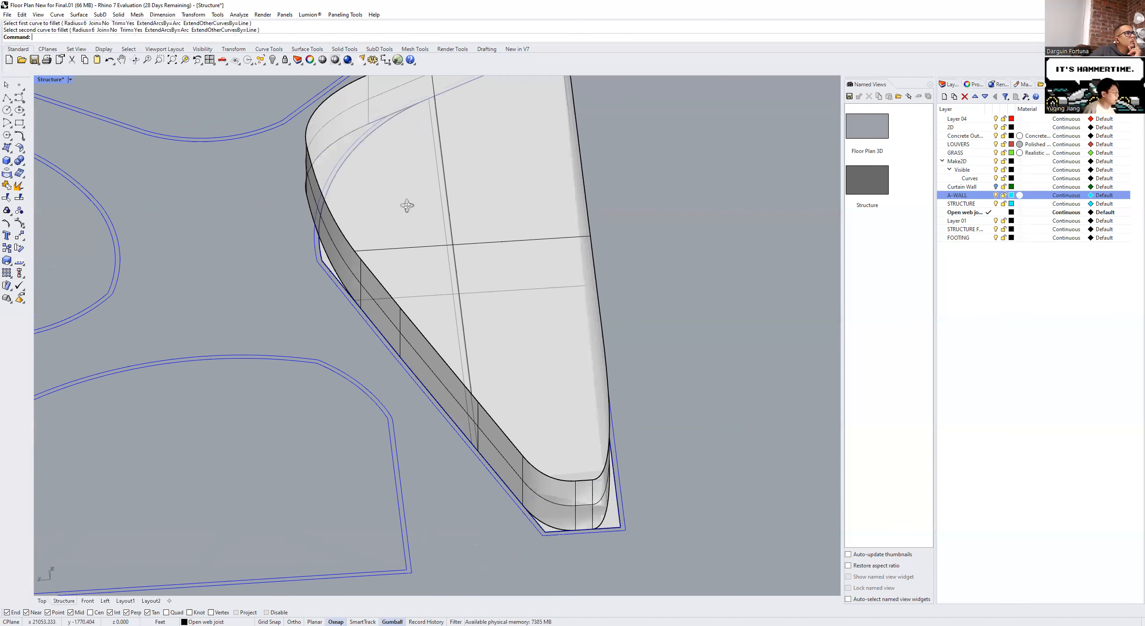
right_drag(396, 325, 394, 335)
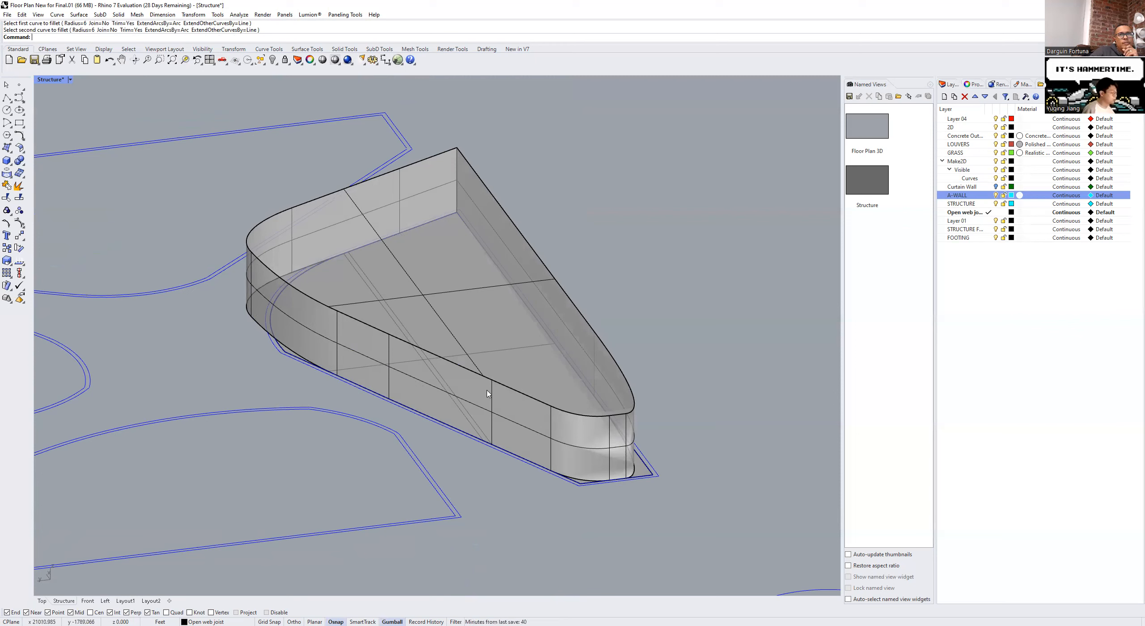
scroll(472, 327, up, 3)
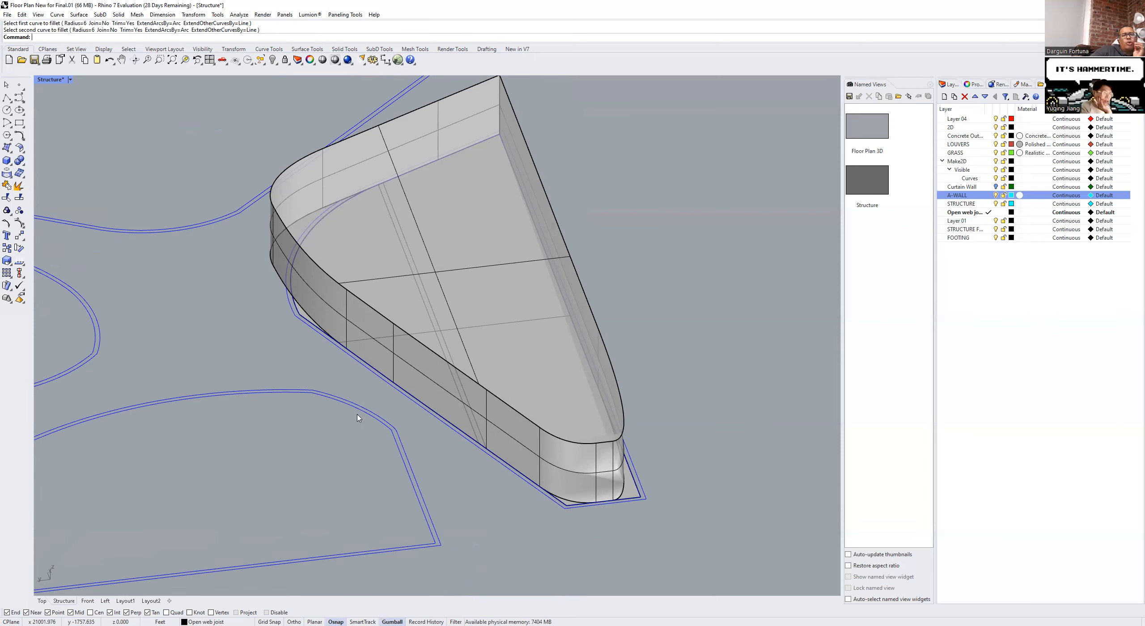
right_drag(359, 388, 319, 362)
scroll(320, 363, up, 2)
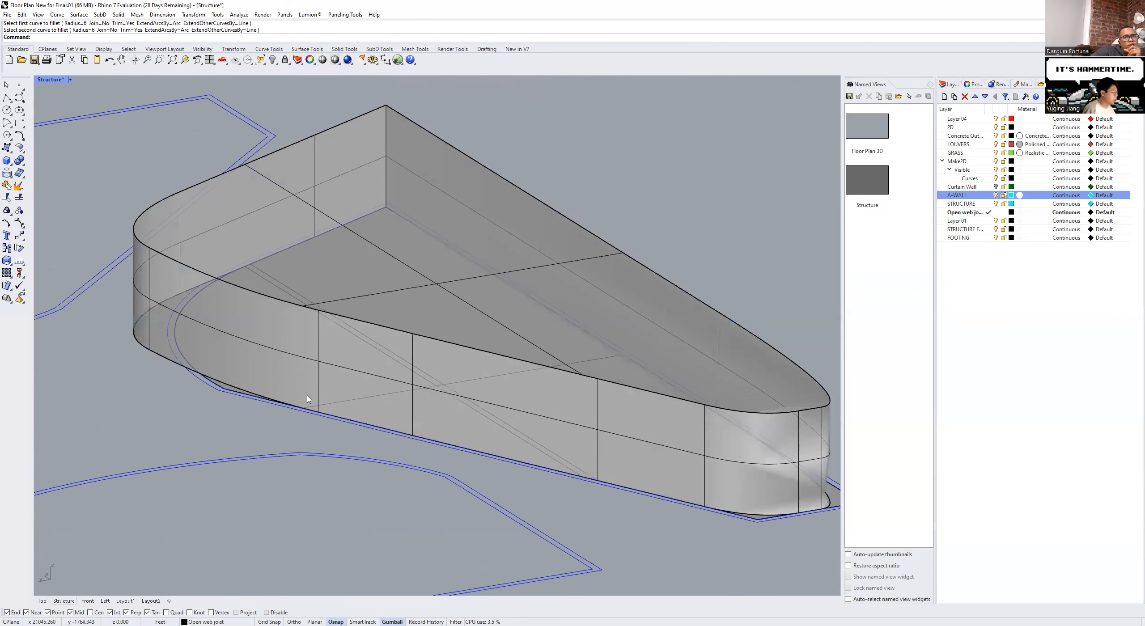
right_drag(358, 327, 282, 252)
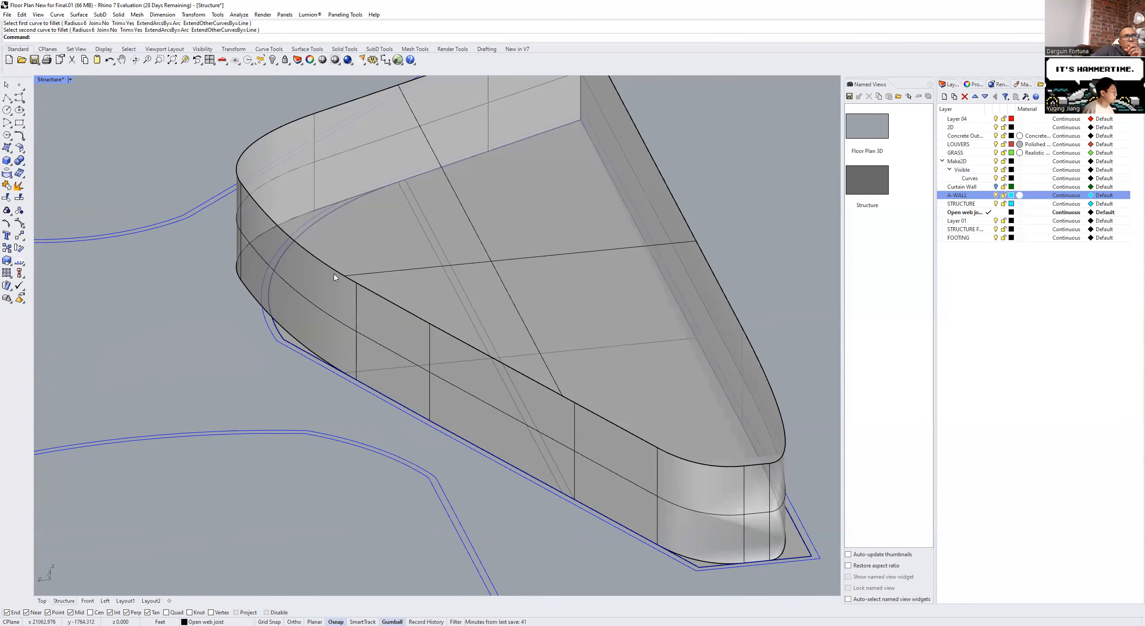
Step: Duplicate the closed capped slab in place
click(350, 285)
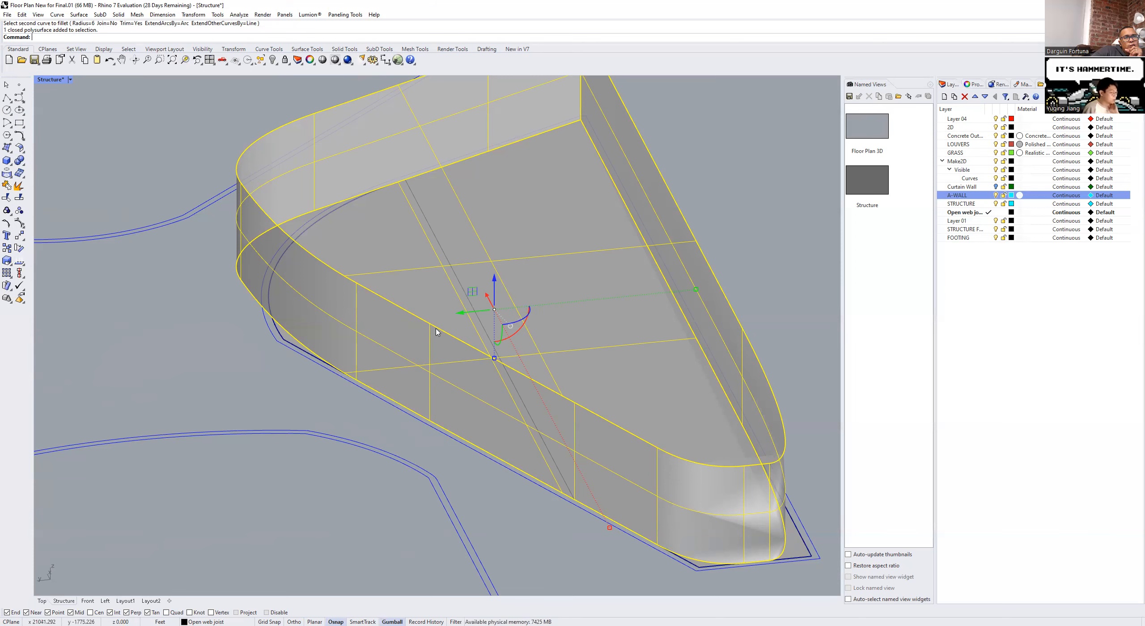
right_drag(448, 318, 465, 309)
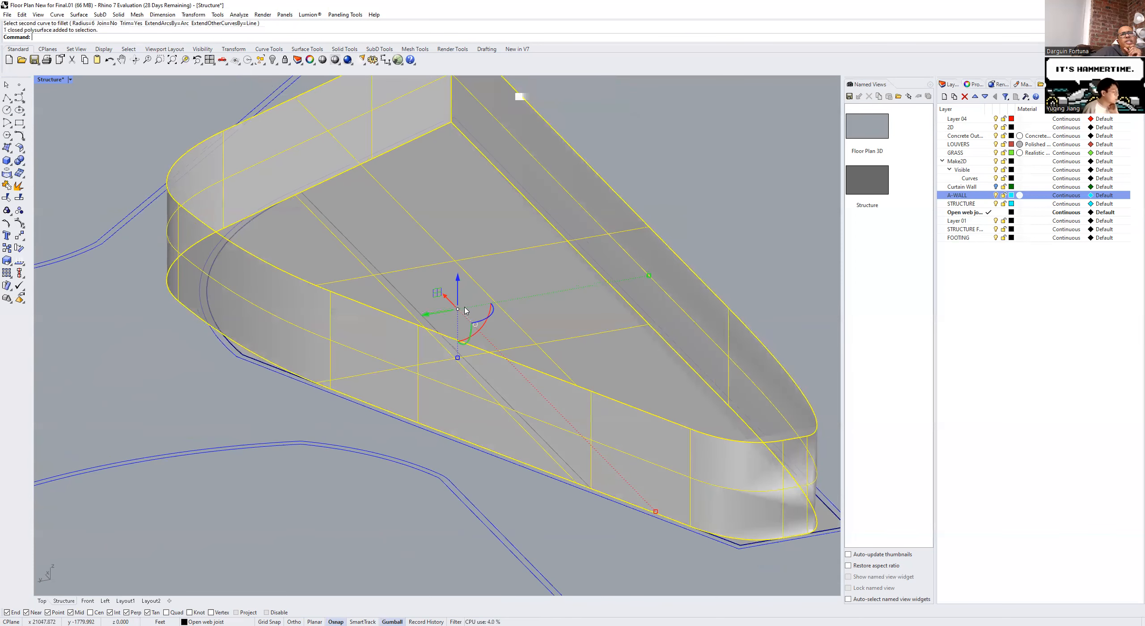
scroll(465, 310, down, 5)
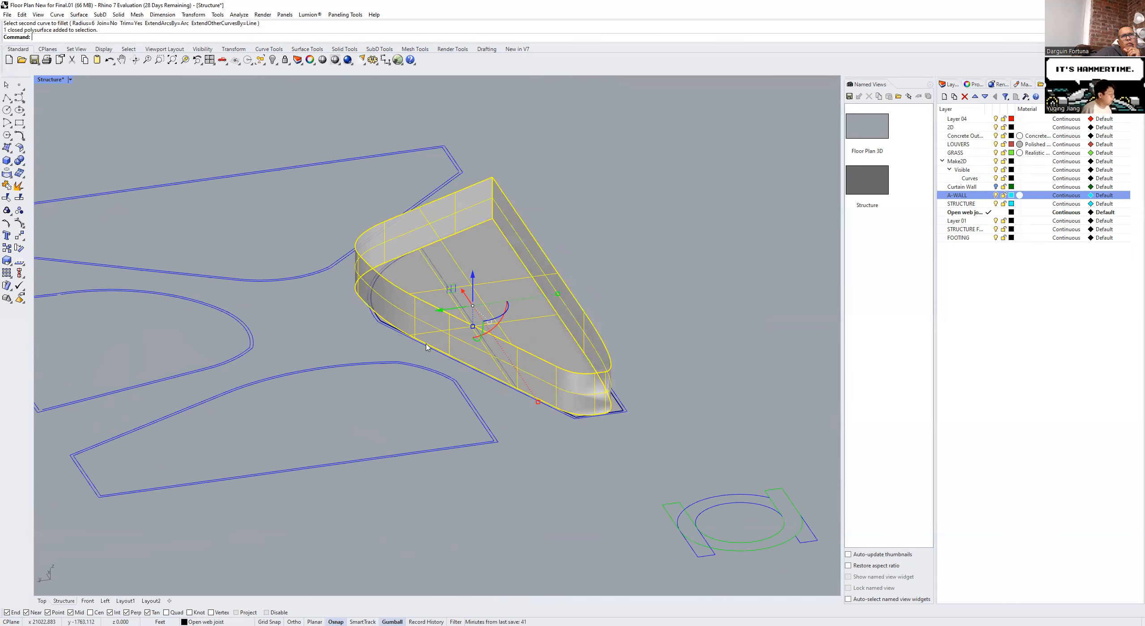
scroll(425, 345, up, 2)
key(ctrl+c)
key(ctrl+v)
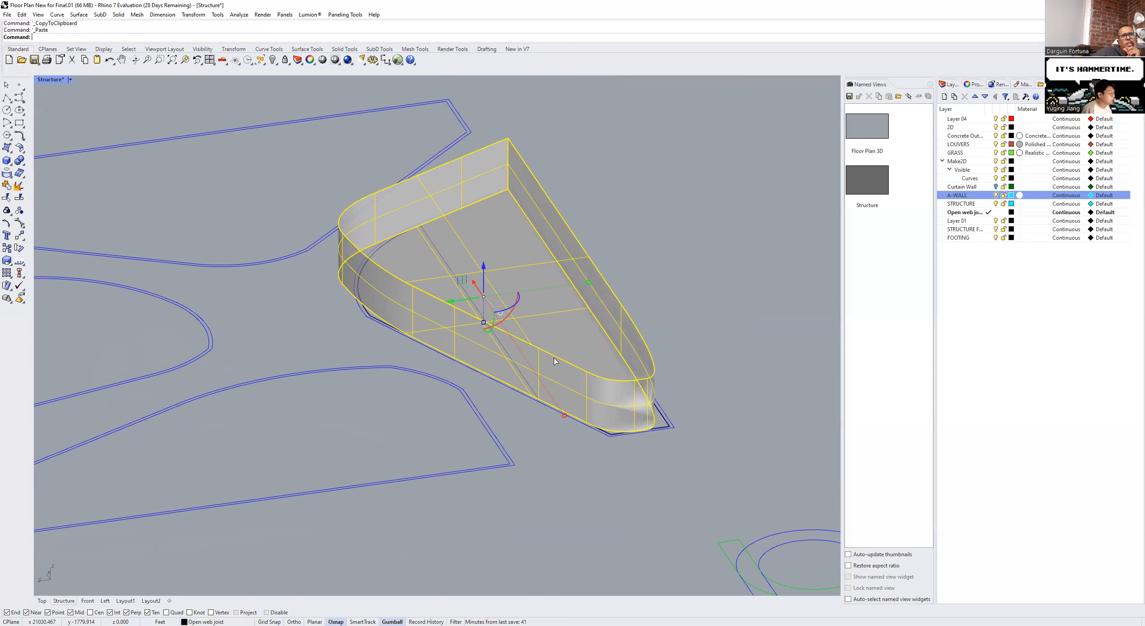
scroll(608, 406, up, 1)
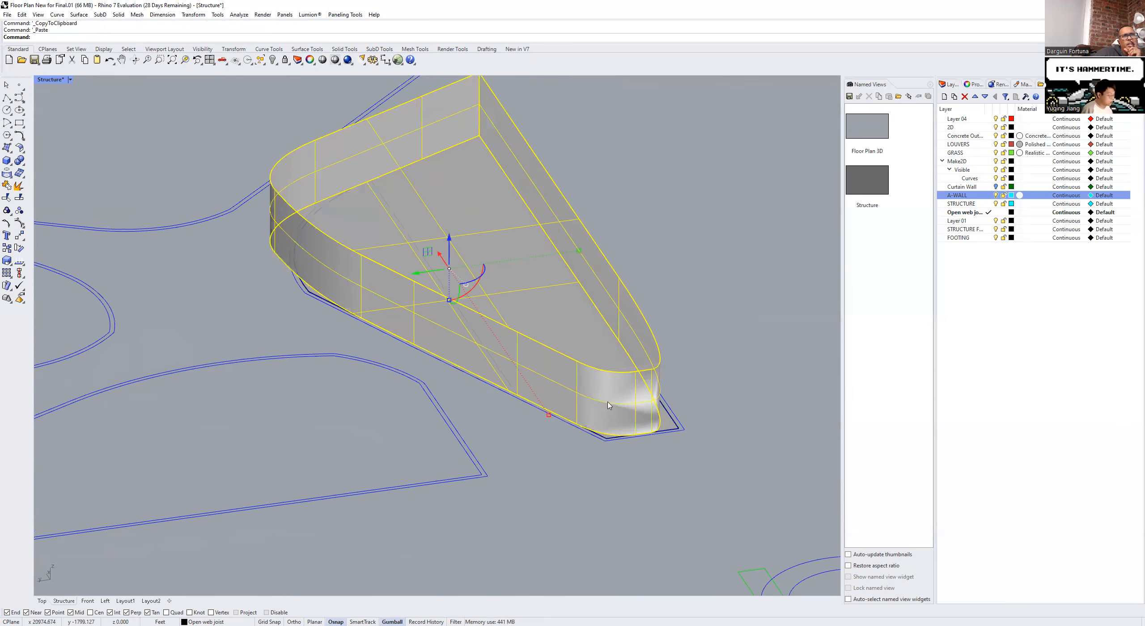
Step: Move the duplicated slab vertically by 15 ft so it sits on top of the original
text(Move)
key(Return)
click(576, 360)
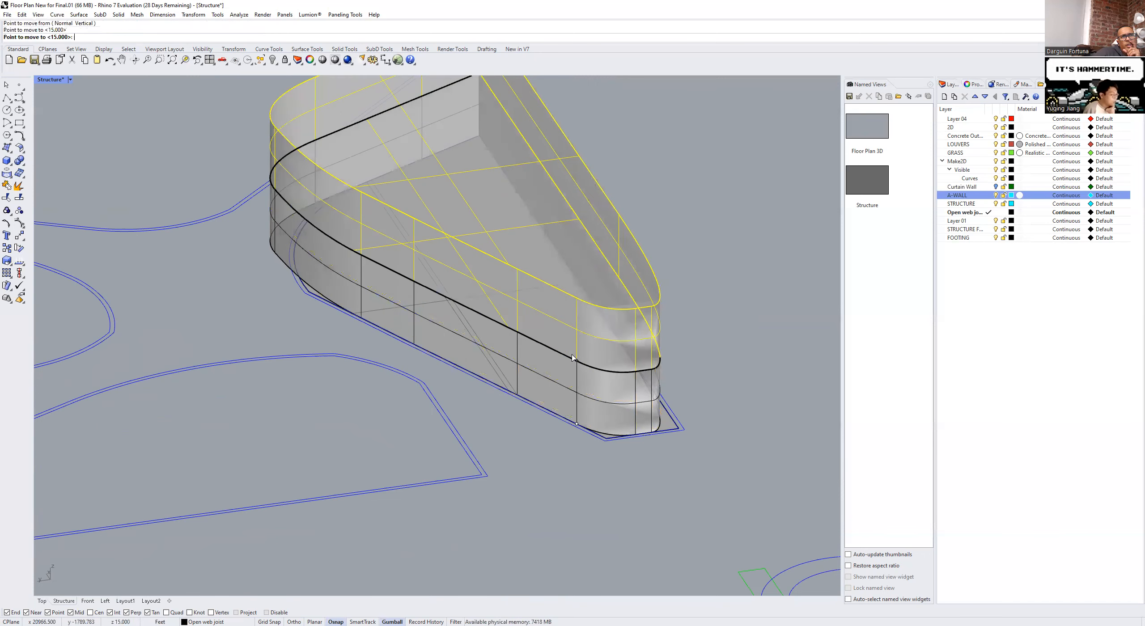
Step: Shift the upper slab horizontally so it is offset from the lower one, and clear the selection
drag(432, 208, 476, 203)
click(226, 223)
right_drag(350, 244, 299, 203)
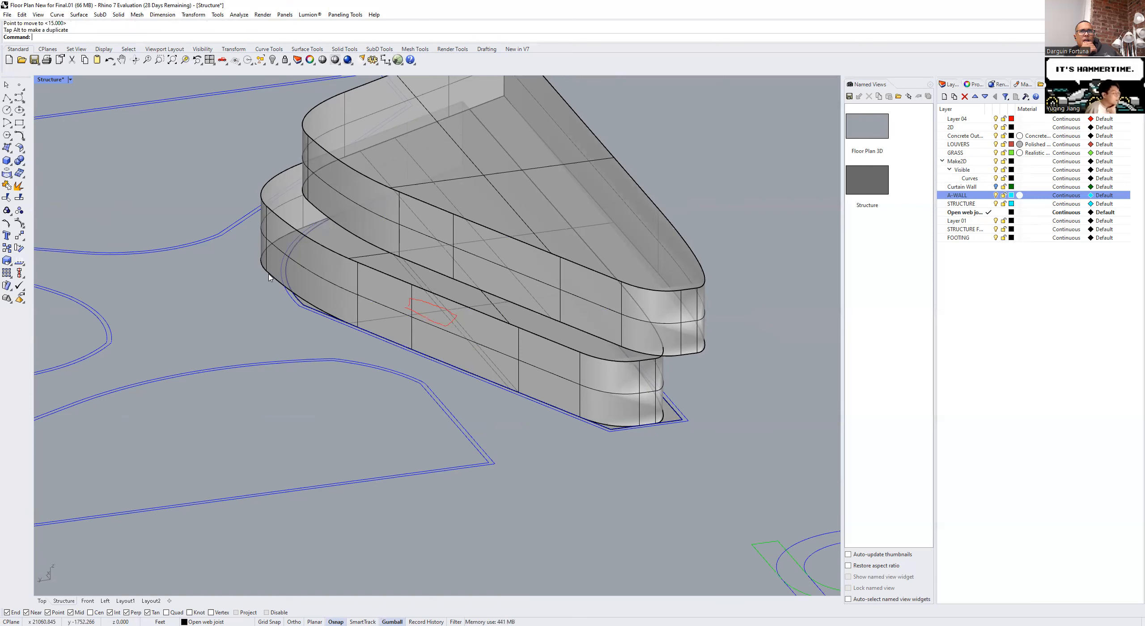
scroll(558, 254, down, 3)
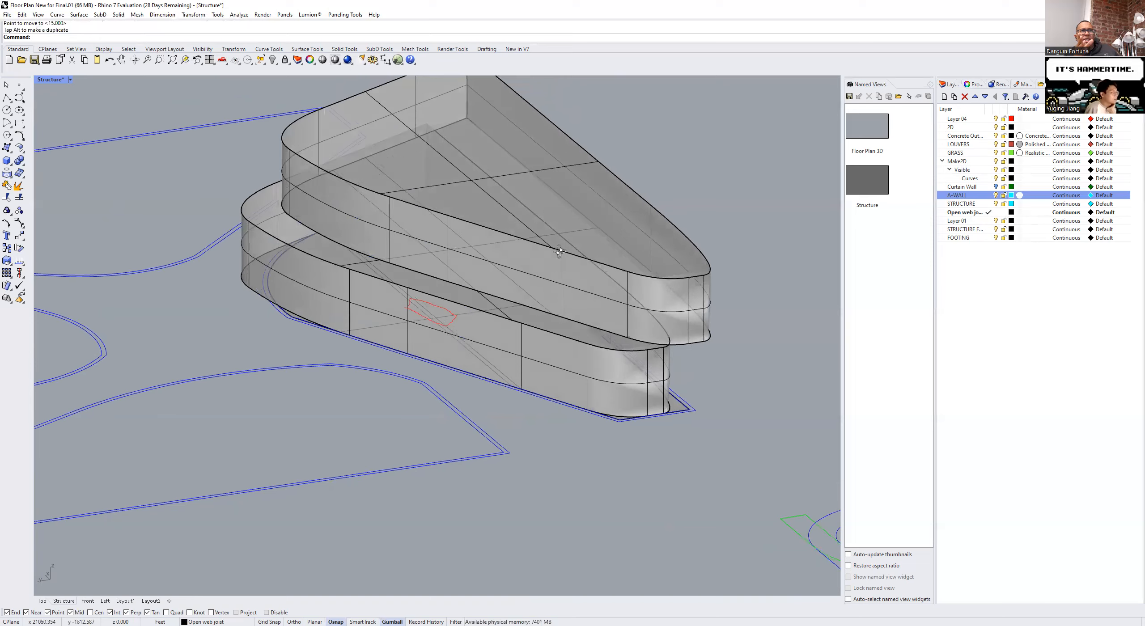
right_drag(553, 284, 560, 280)
scroll(559, 281, up, 10)
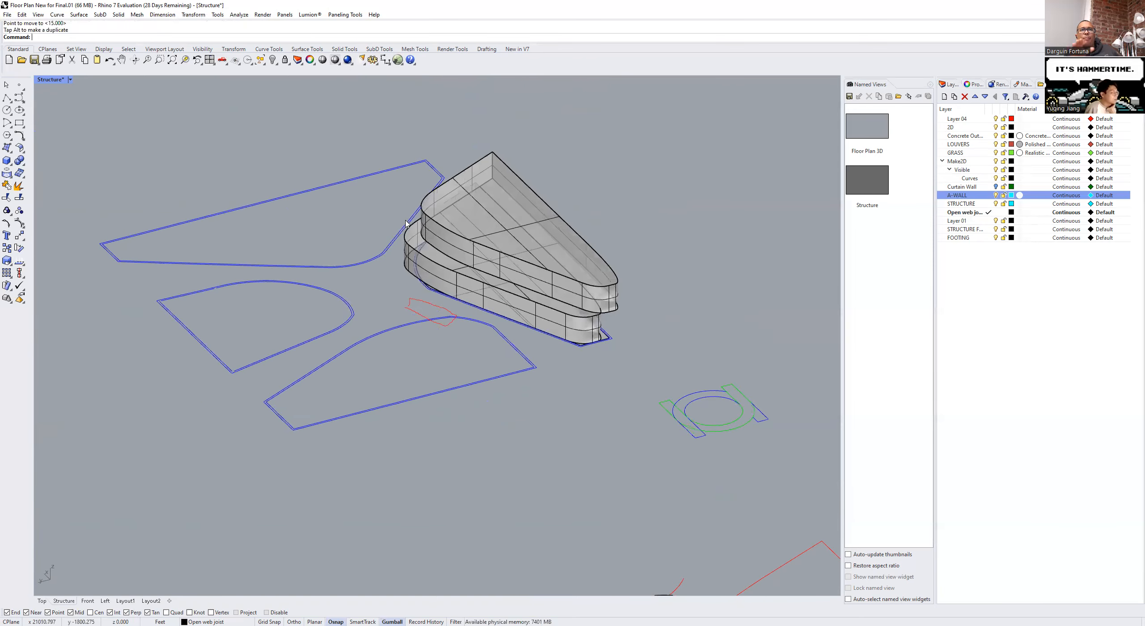
Step: Delete the horizontally offset upper slab, keeping only the original capped slab
scroll(499, 240, down, 10)
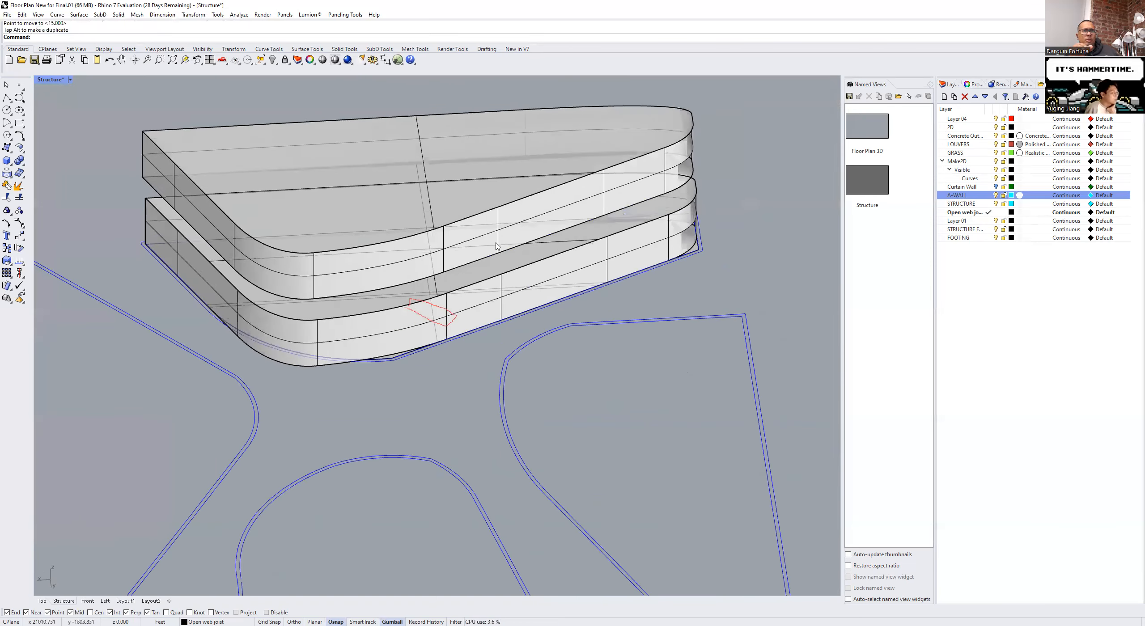
right_drag(498, 240, 436, 170)
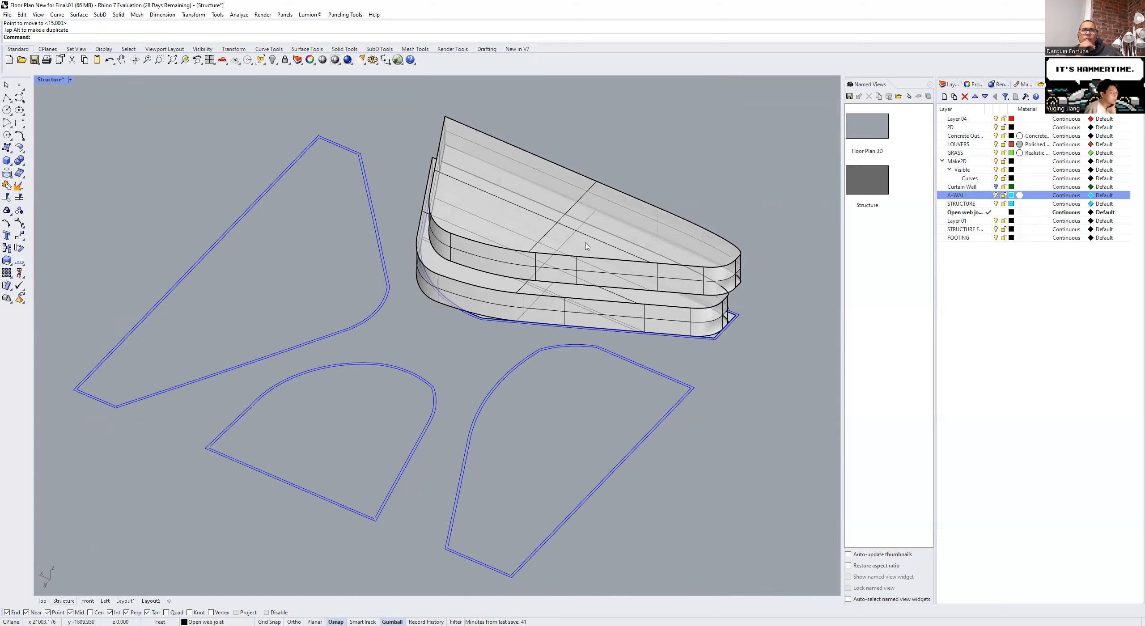
click(556, 251)
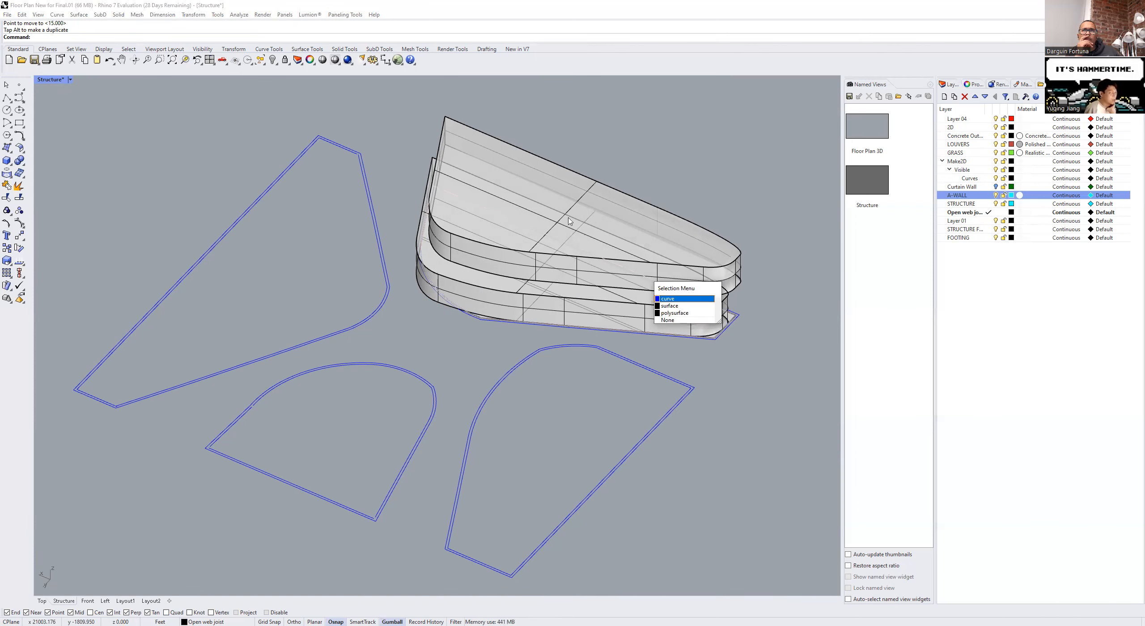
click(674, 313)
key(Escape)
right_drag(649, 221, 587, 255)
scroll(587, 255, up, 5)
click(587, 255)
key(Delete)
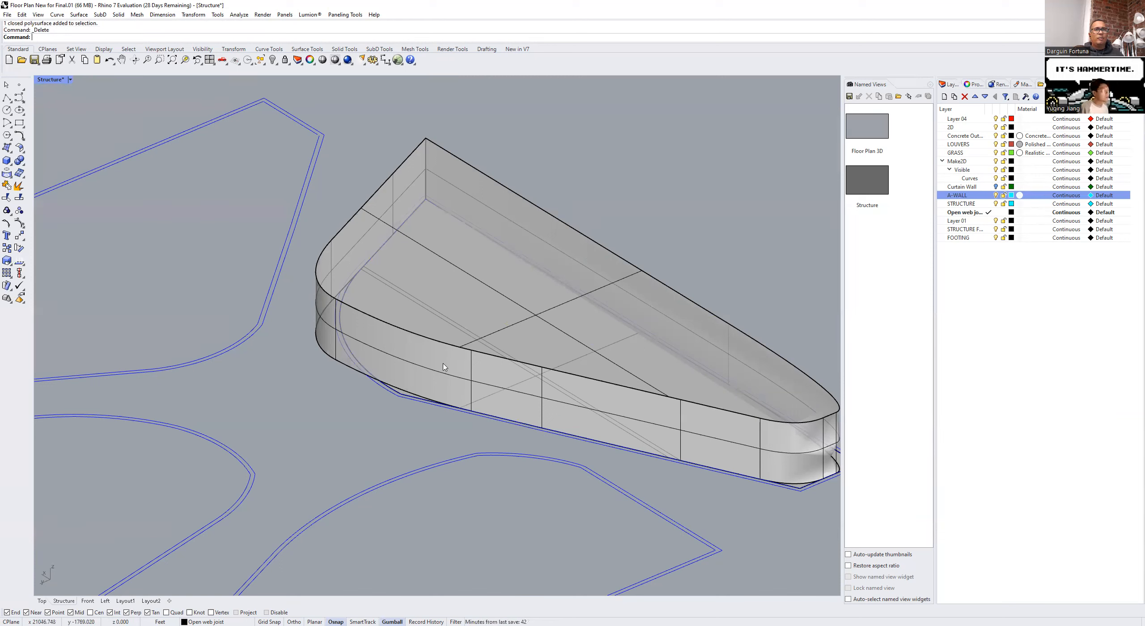
Step: Copy the remaining slab straight up above the original and scale the copy down slightly in all three dimensions
click(445, 346)
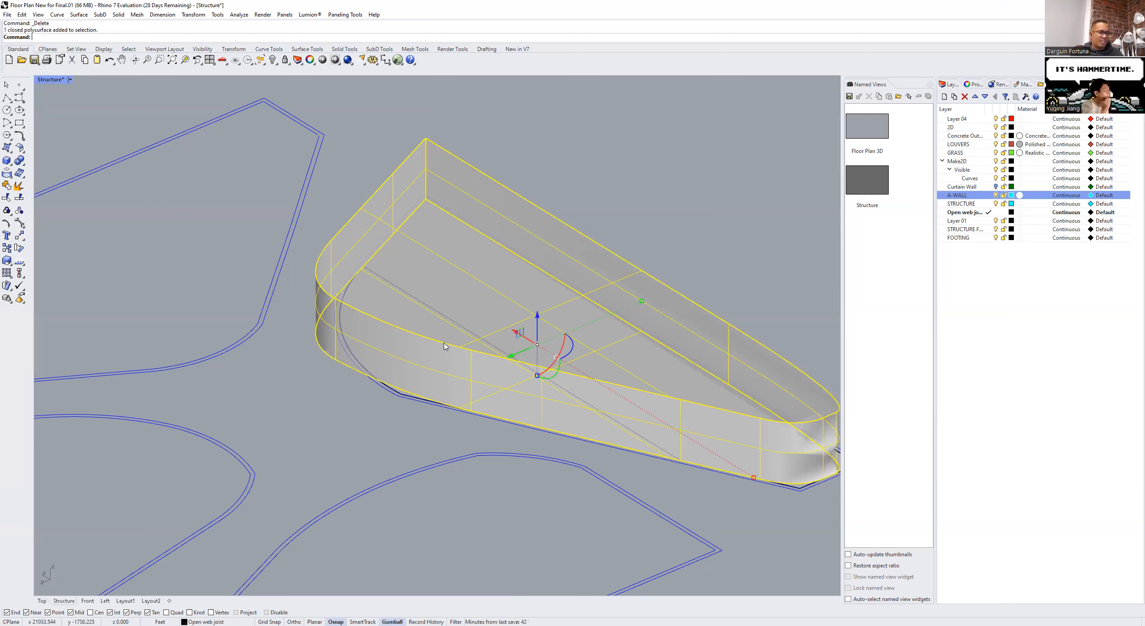
drag(537, 314, 537, 219)
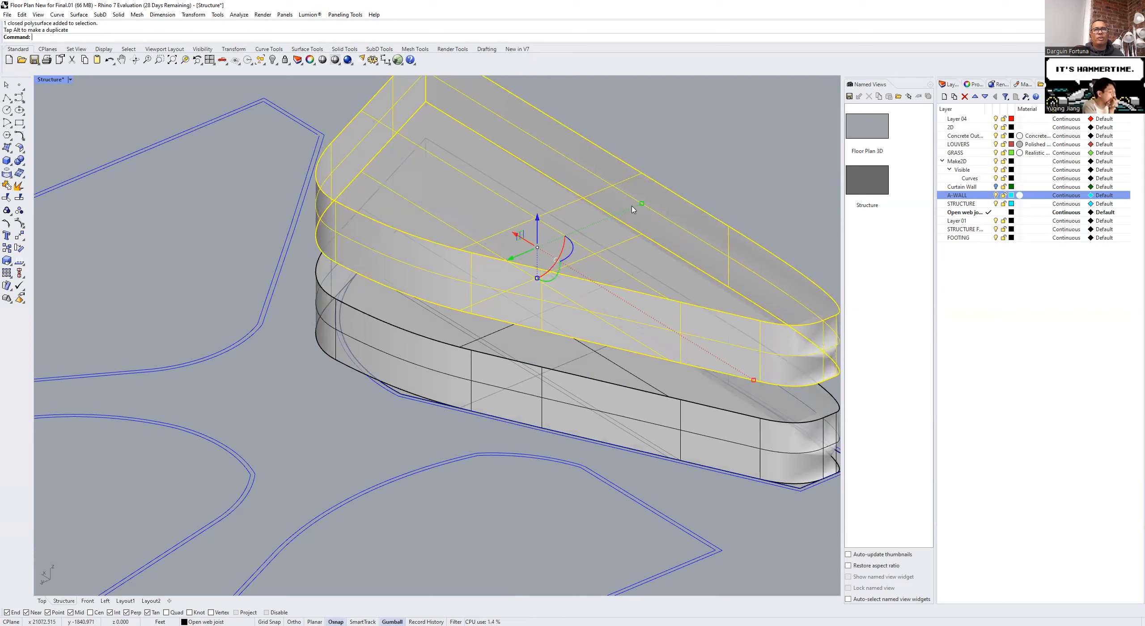
mouse_move(641, 204)
shift+mouse_down()
mouse_move(623, 214)
mouse_move(633, 206)
shift+mouse_up()
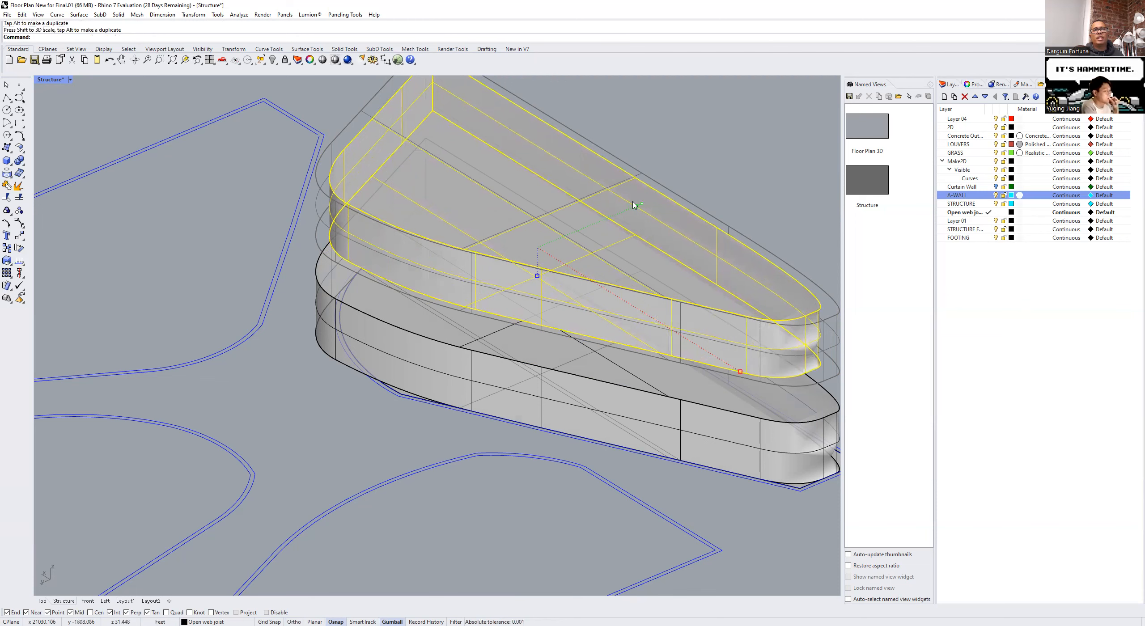
key(Escape)
scroll(454, 316, down, 5)
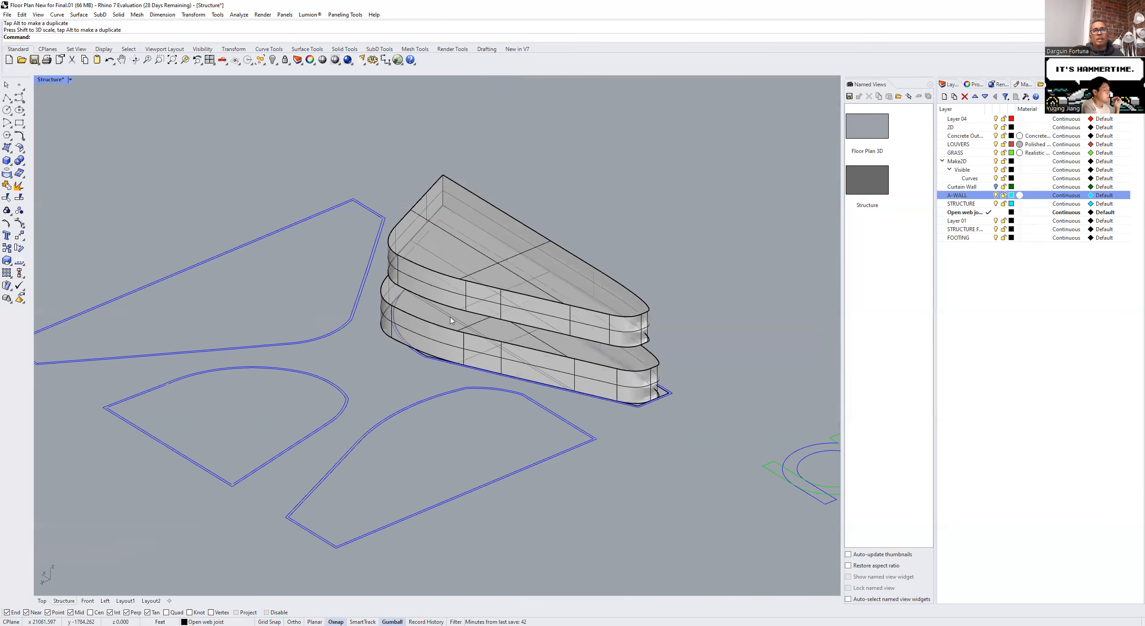
Step: Lower the scaled copy so it rests on top of the bottom slab, and clear the selection
right_drag(505, 376, 575, 348)
click(573, 312)
drag(511, 271, 513, 298)
click(543, 228)
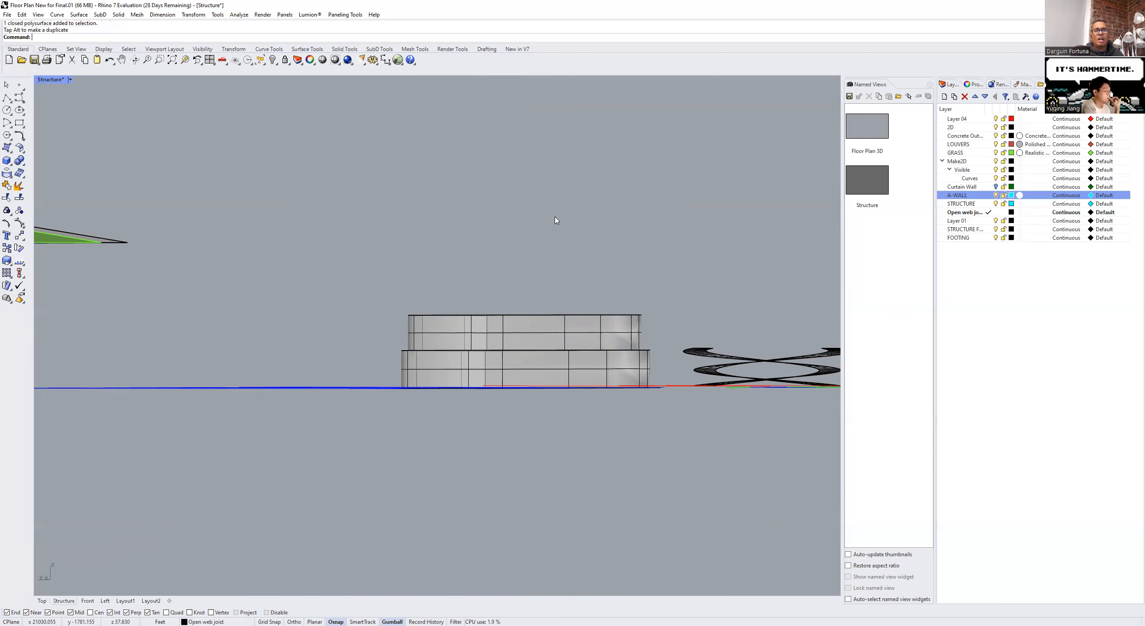
Step: Delete the scaled-down upper slab
right_drag(560, 265, 527, 309)
right_drag(458, 361, 523, 357)
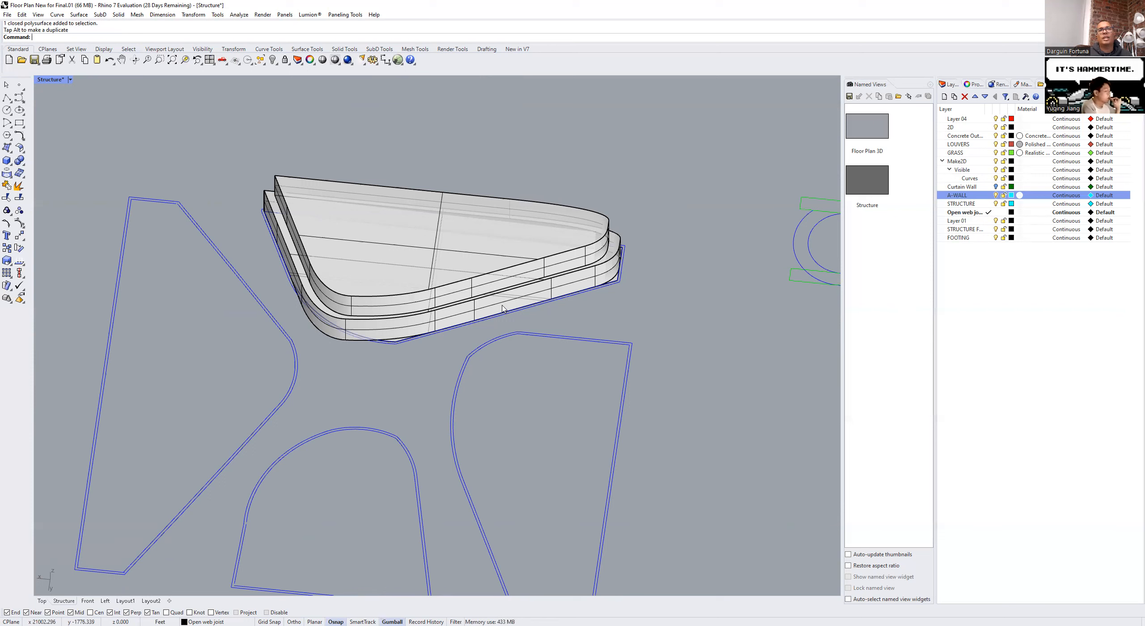
click(503, 273)
key(Delete)
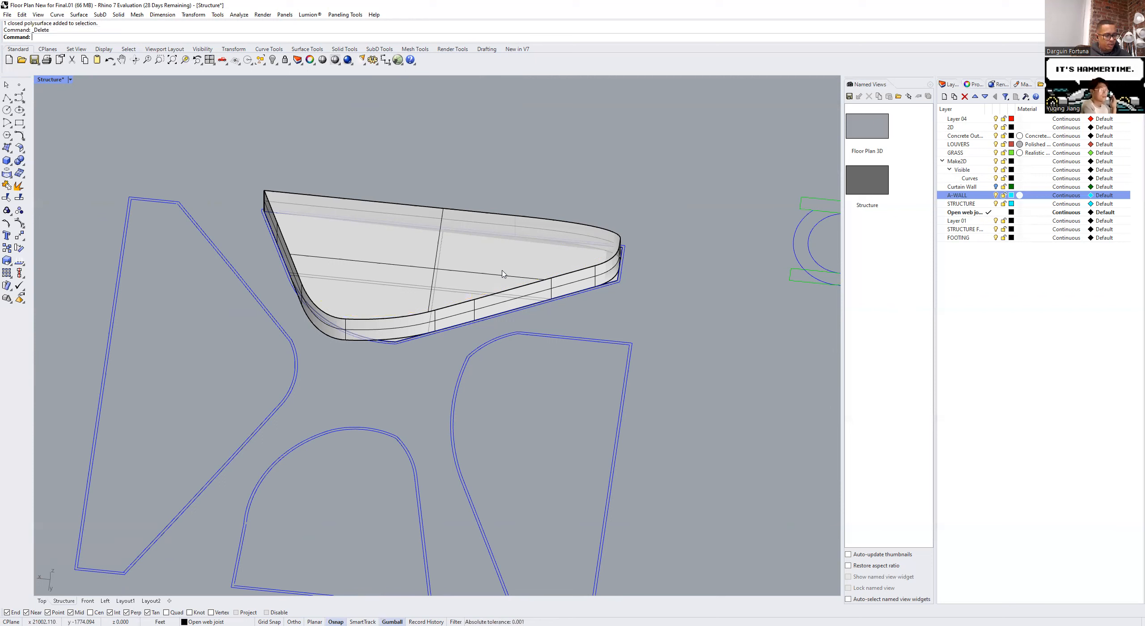
Step: Duplicate the edges of the slab's top face with DupEdge and join them into one closed curve
text(DupEdge)
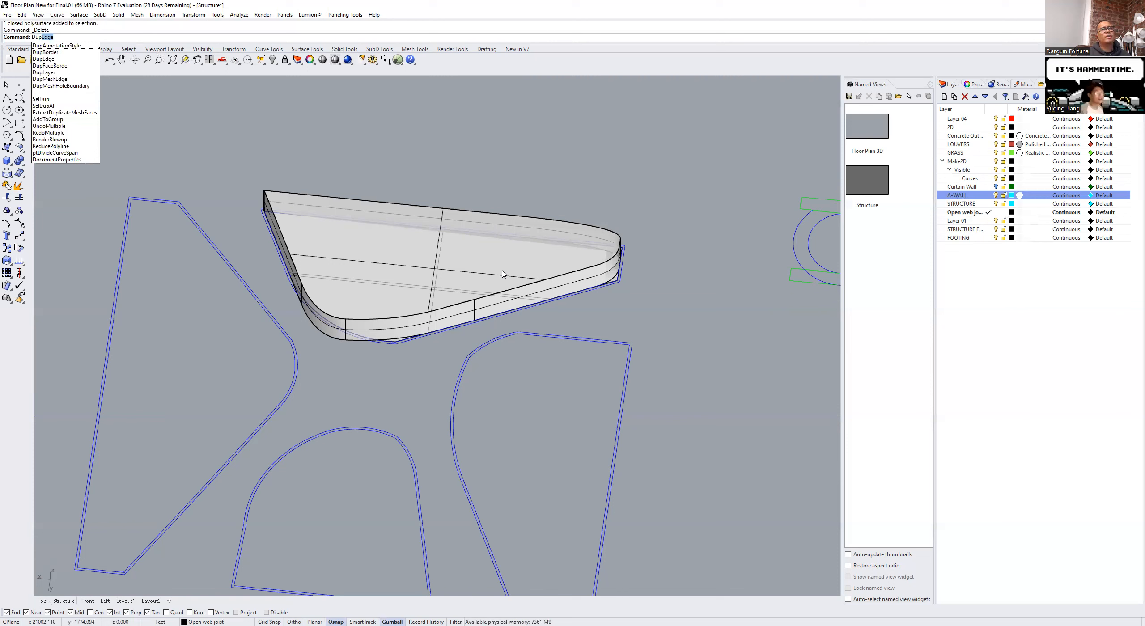
key(Return)
click(571, 274)
click(600, 228)
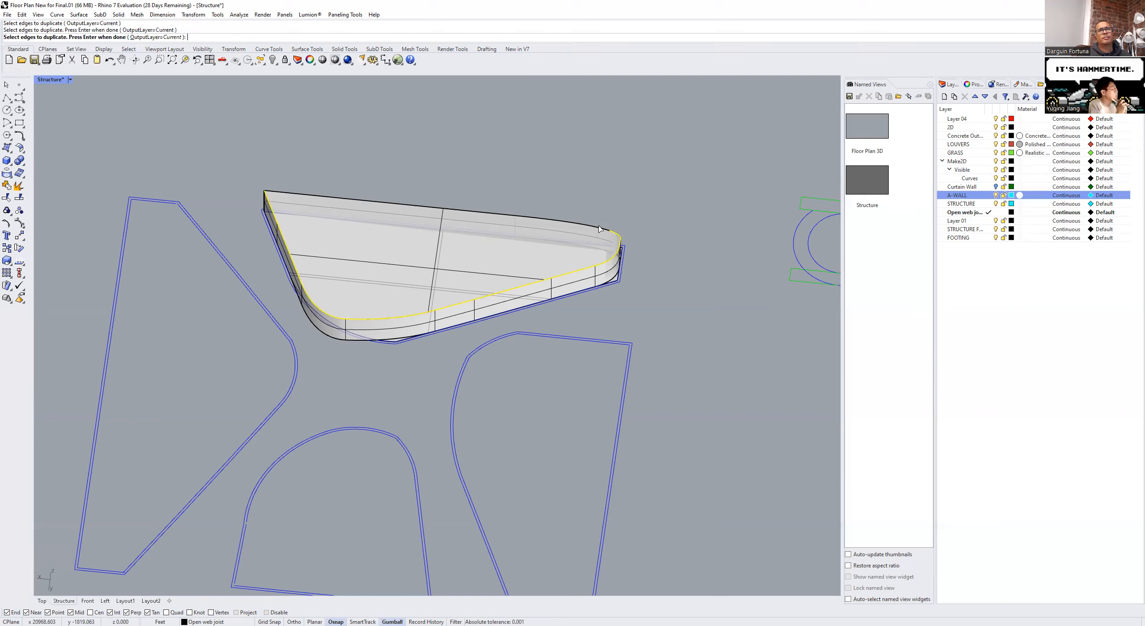
key(Return)
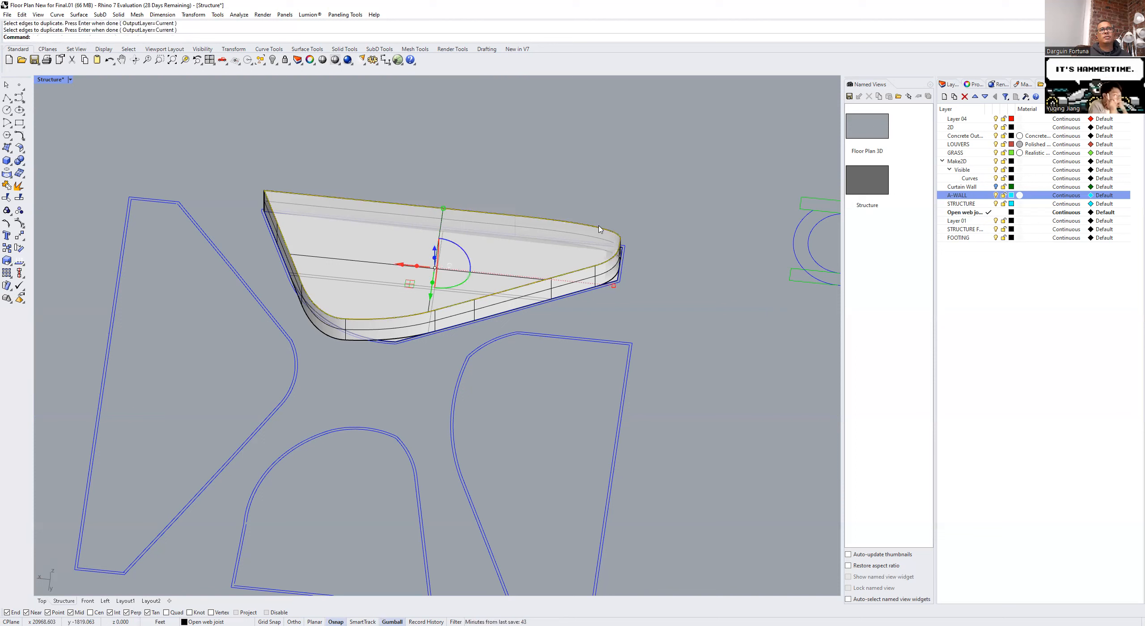
text(j)
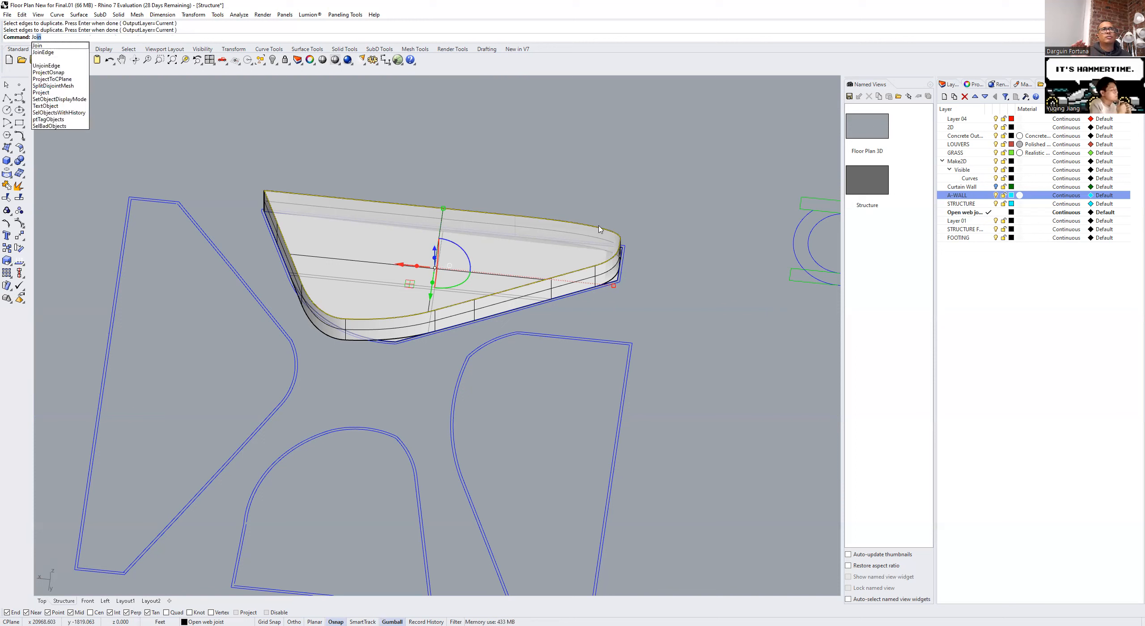
key(Return)
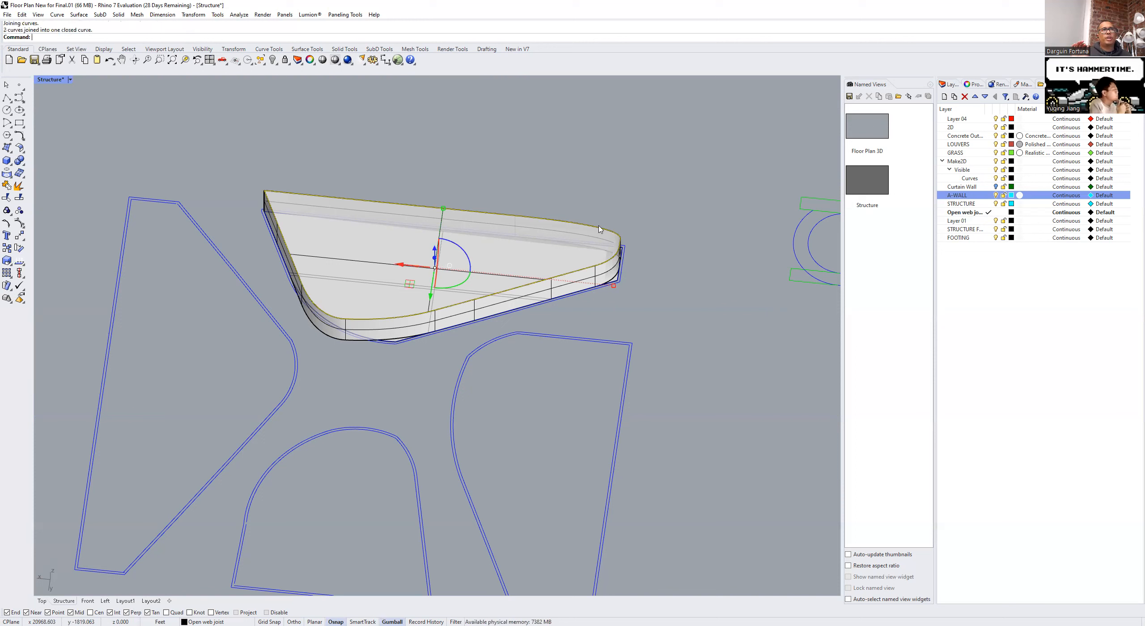
Step: Offset the joined top-edge curve inward by 6 ft with sharp corners, and clear the selection
text(of)
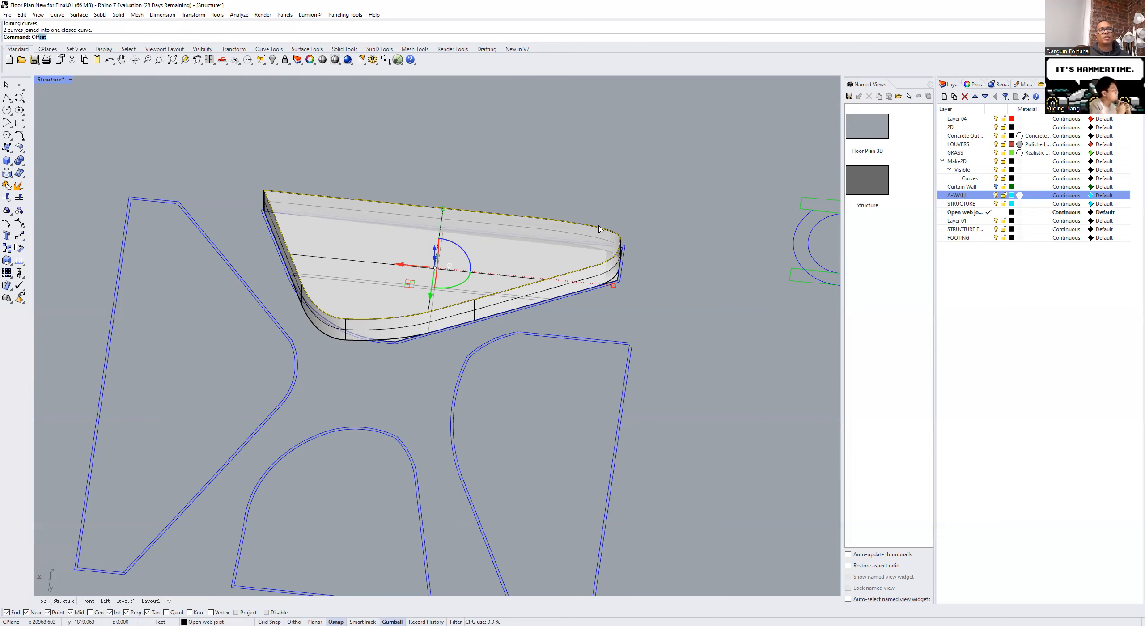
key(Return)
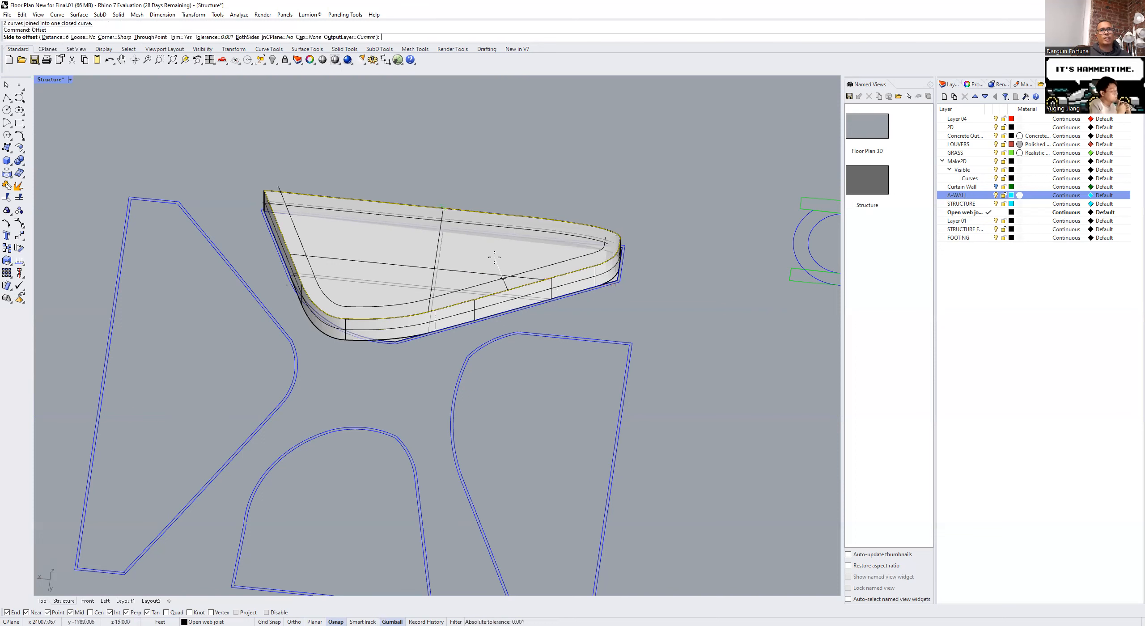
scroll(494, 257, up, 2)
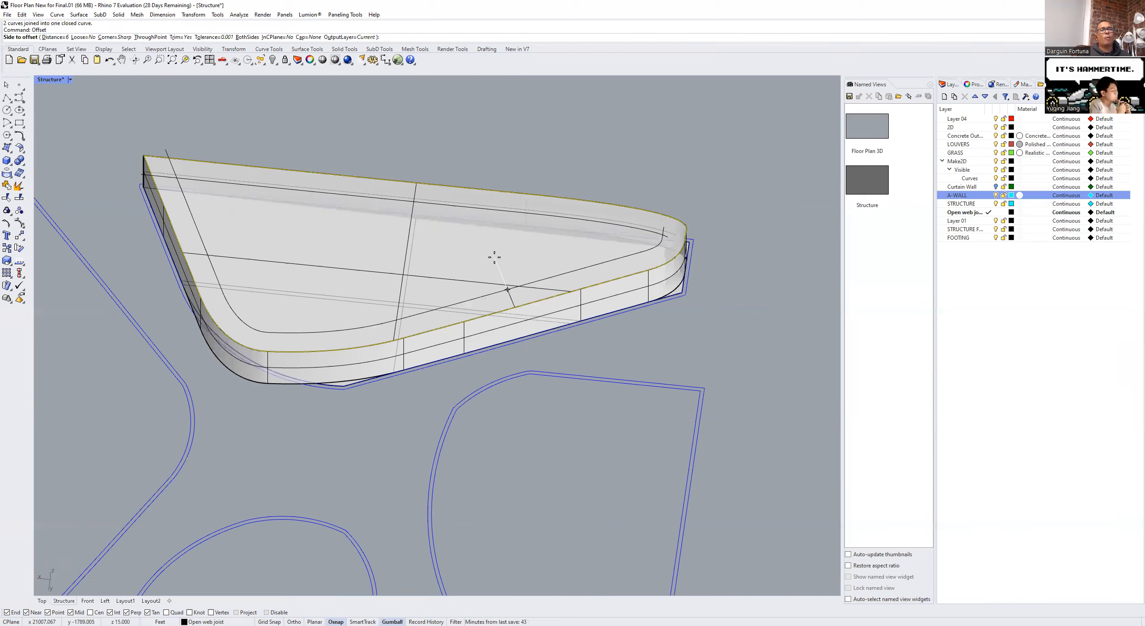
scroll(494, 257, down, 2)
scroll(497, 268, up, 2)
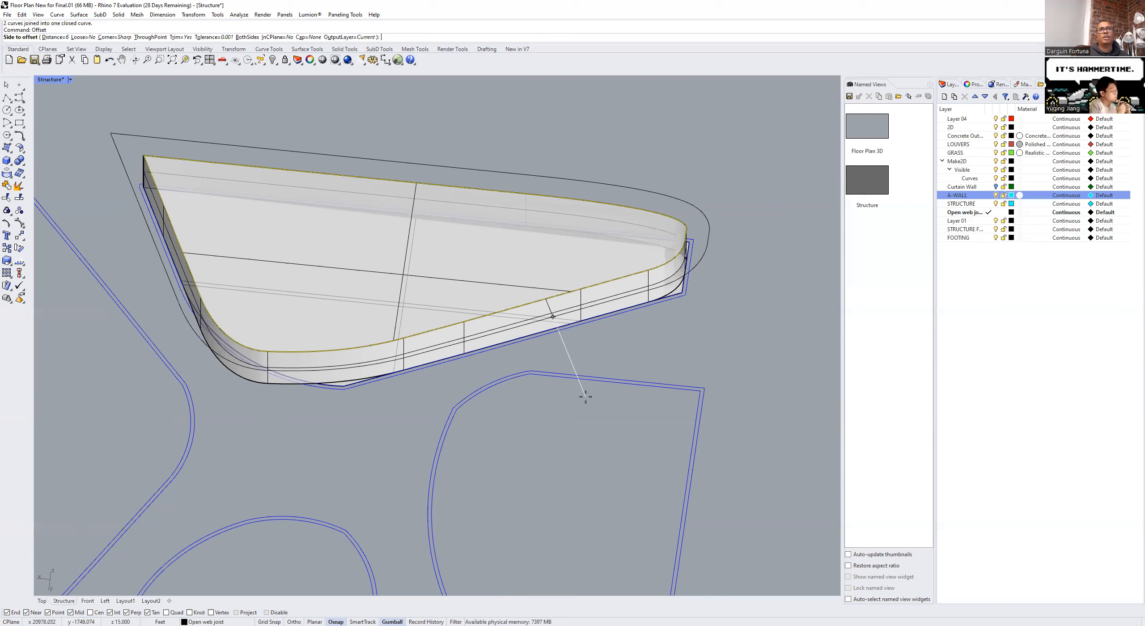
click(509, 264)
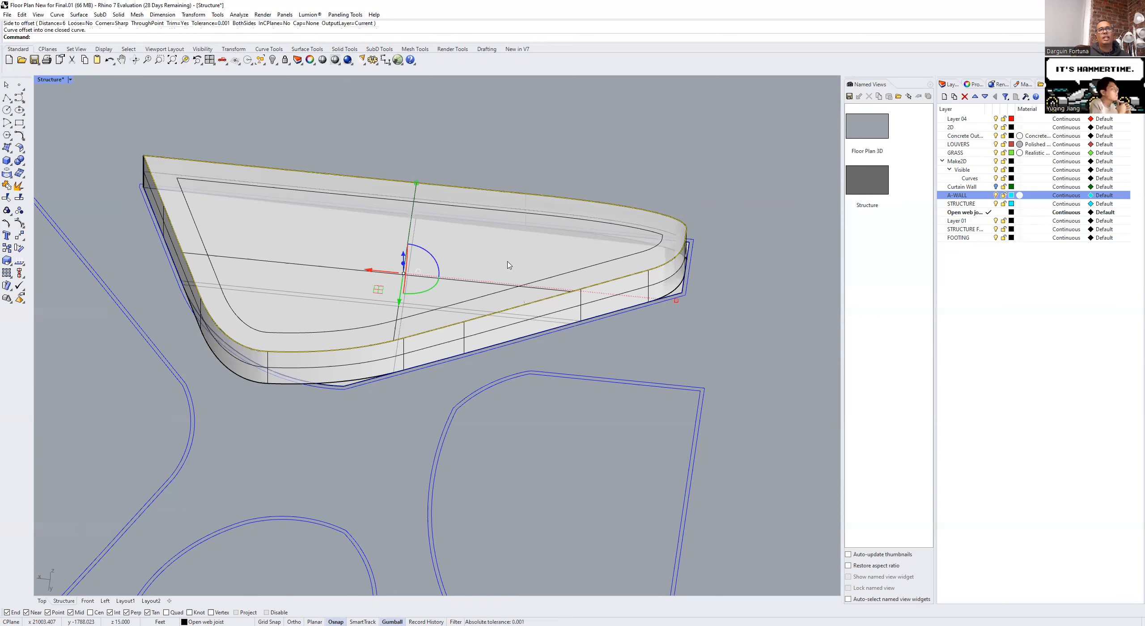
key(Escape)
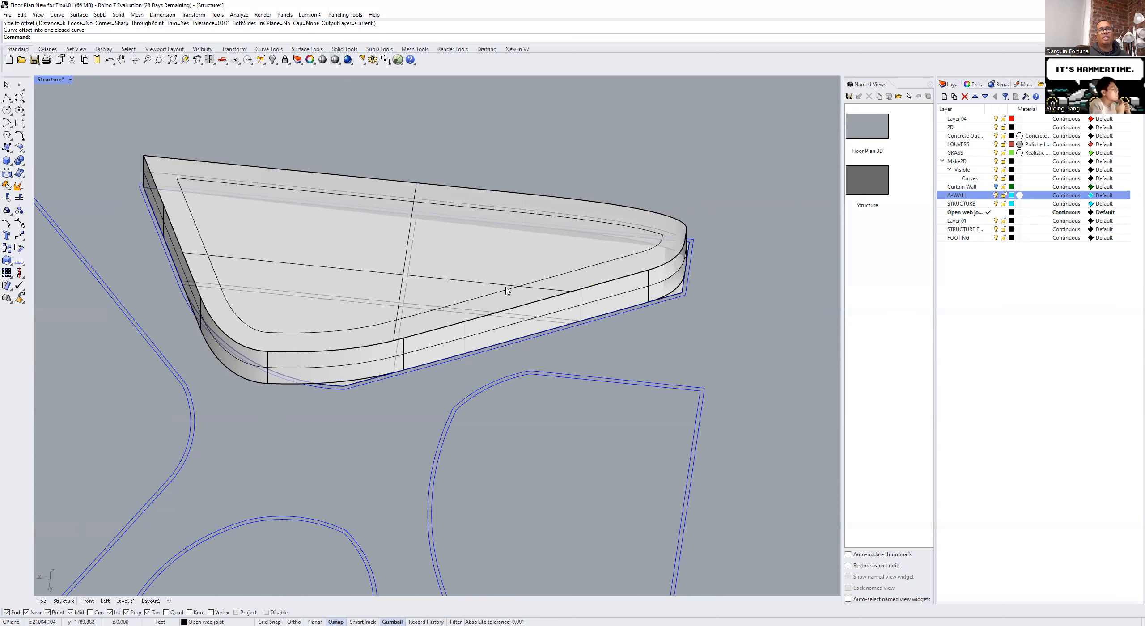
Step: Extrude the inner offset curve upward 15 ft as a solid on top of the slab
click(506, 288)
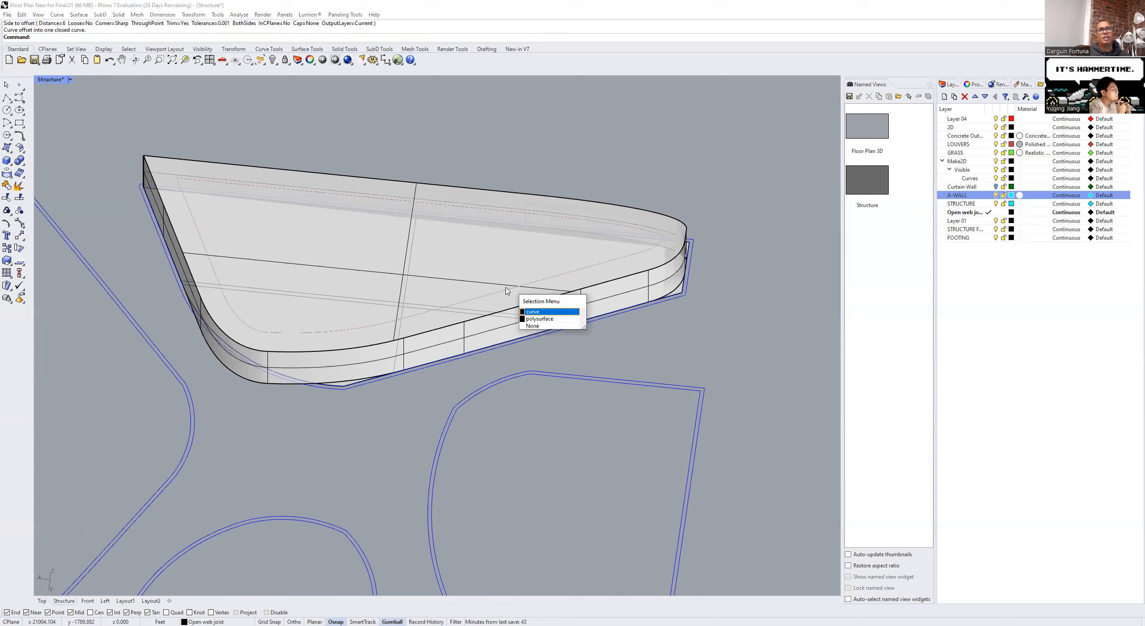
click(538, 311)
text(extr)
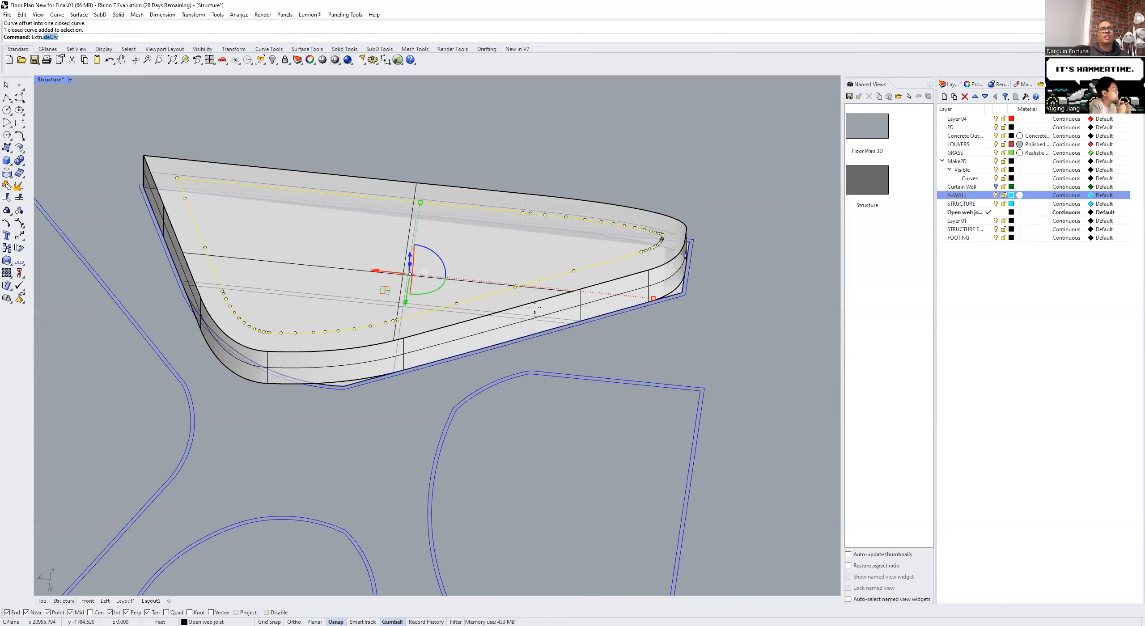
key(Return)
text(15)
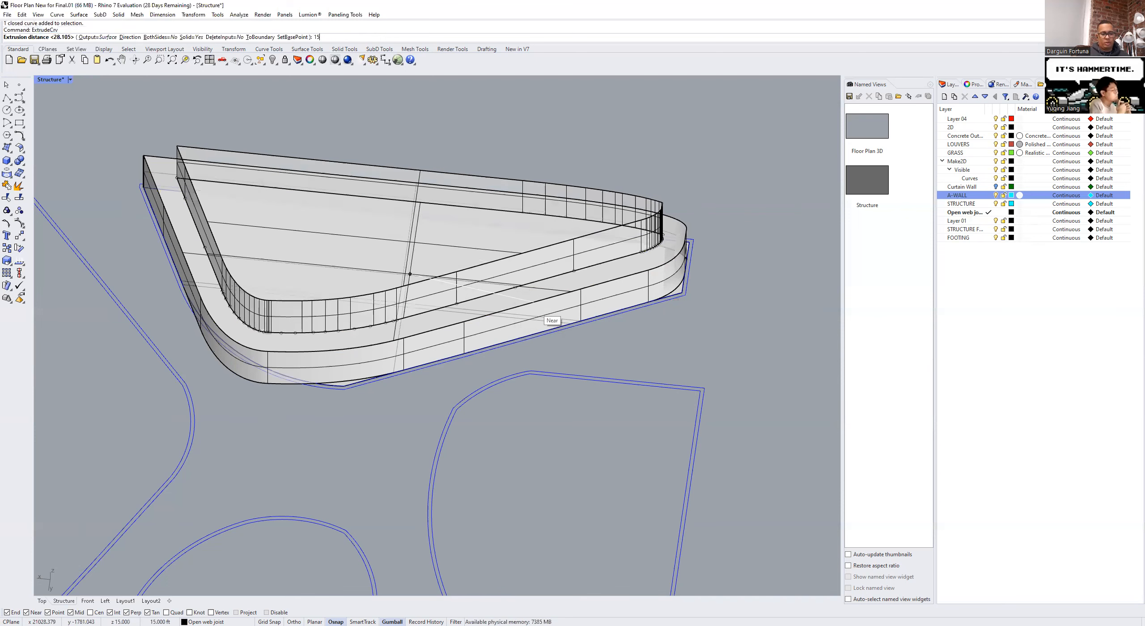
key(Return)
key(Escape)
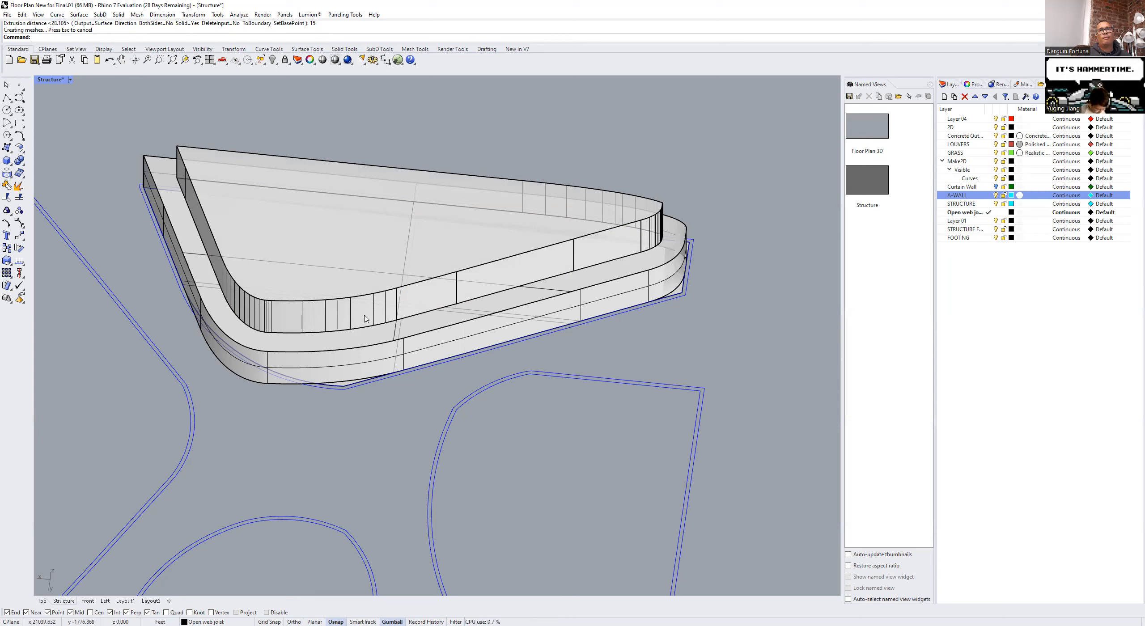
Step: Undo the upper tier's extrusion and the inward offset of the top-edge curve
right_drag(497, 262, 589, 159)
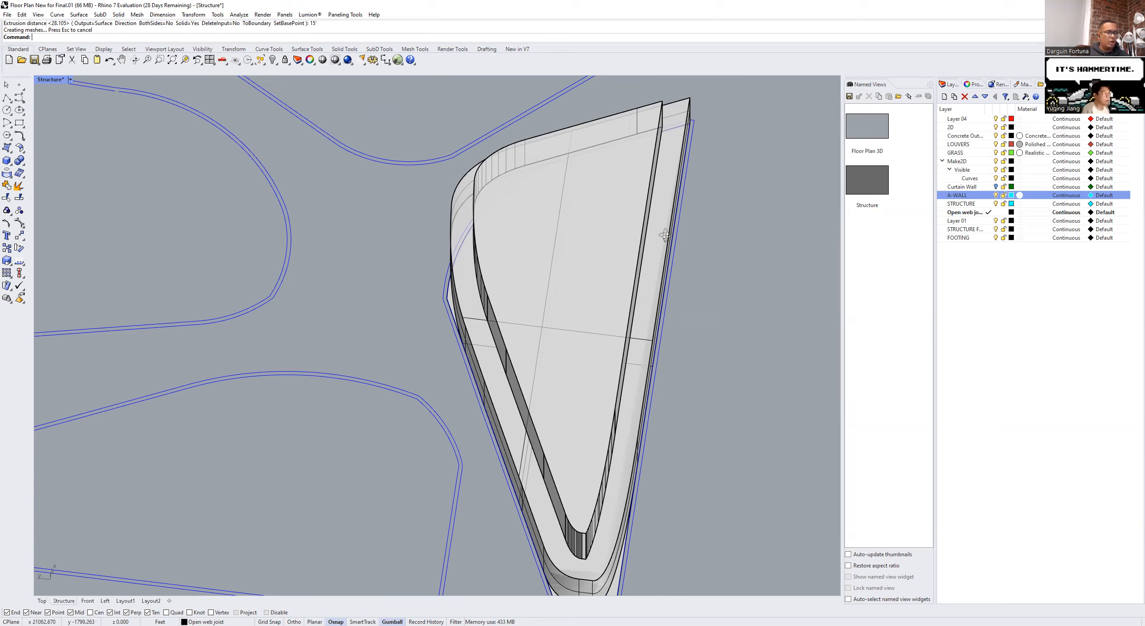
right_drag(666, 233, 670, 230)
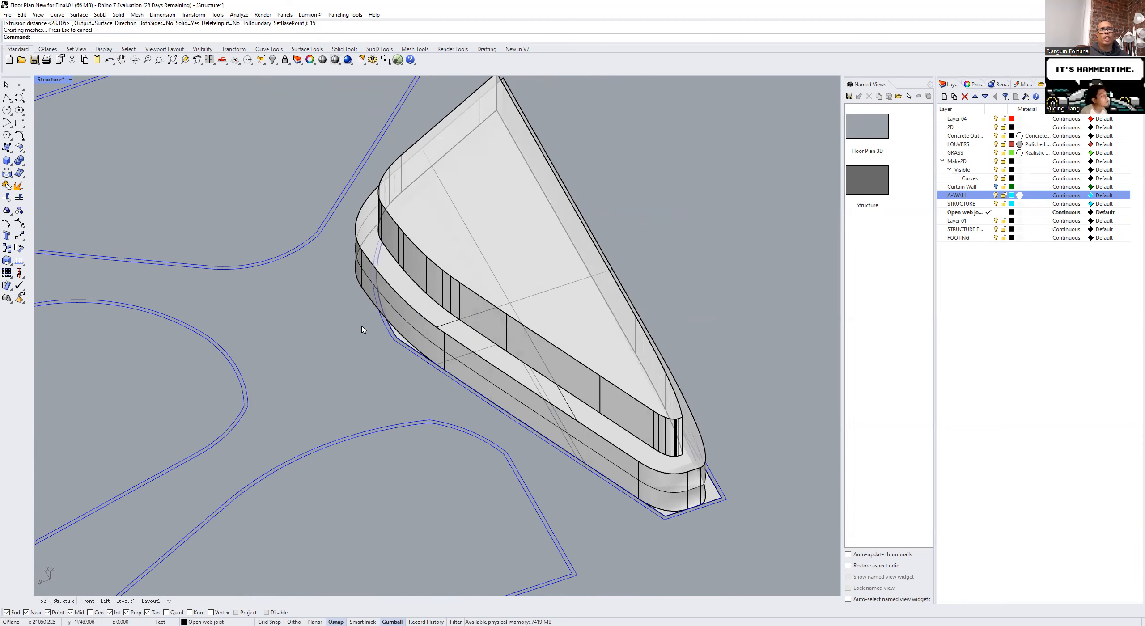
click(21, 15)
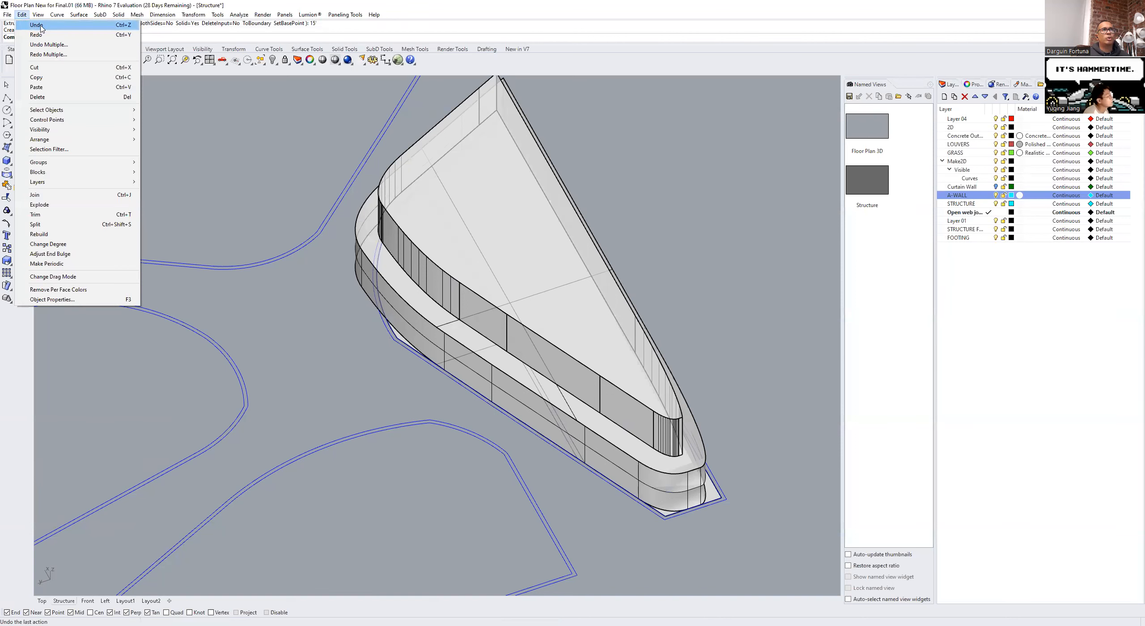
click(38, 25)
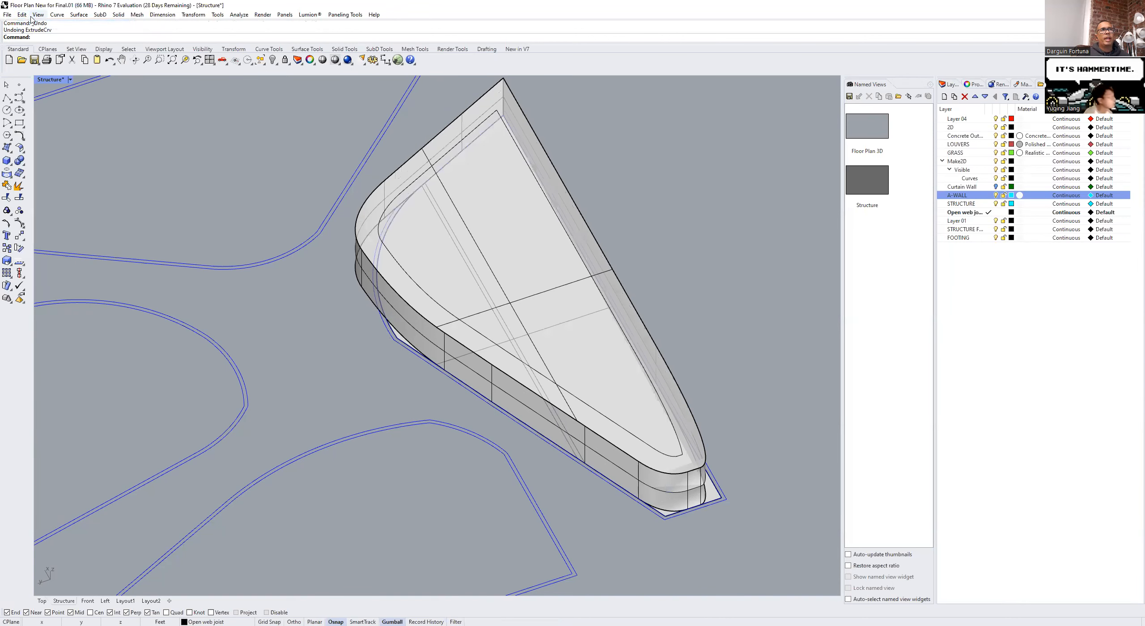
click(25, 16)
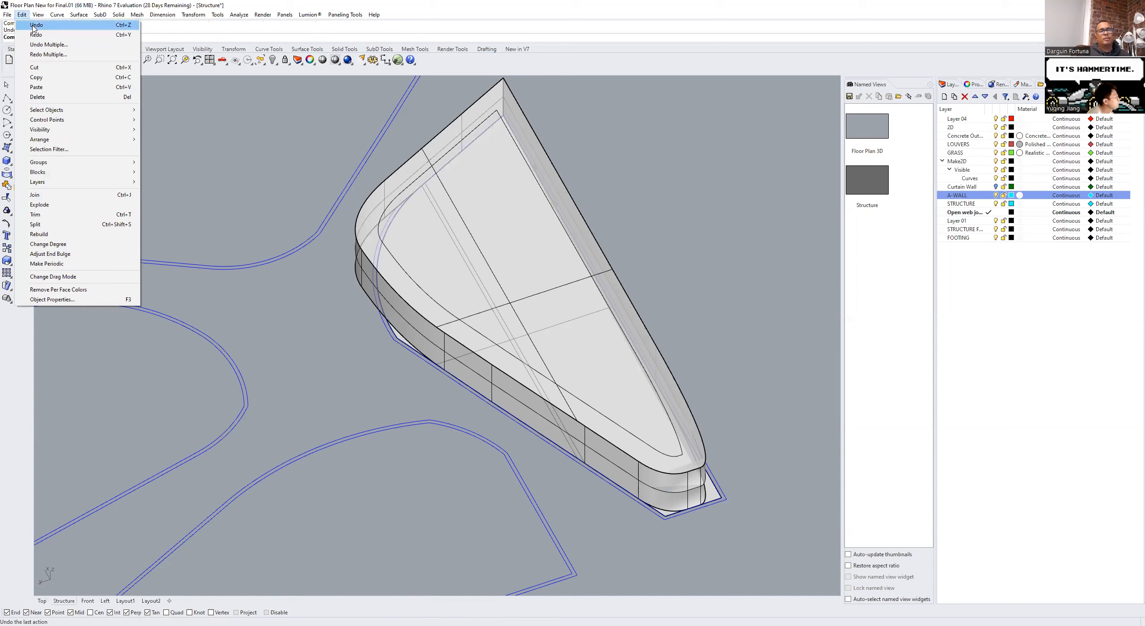
click(38, 25)
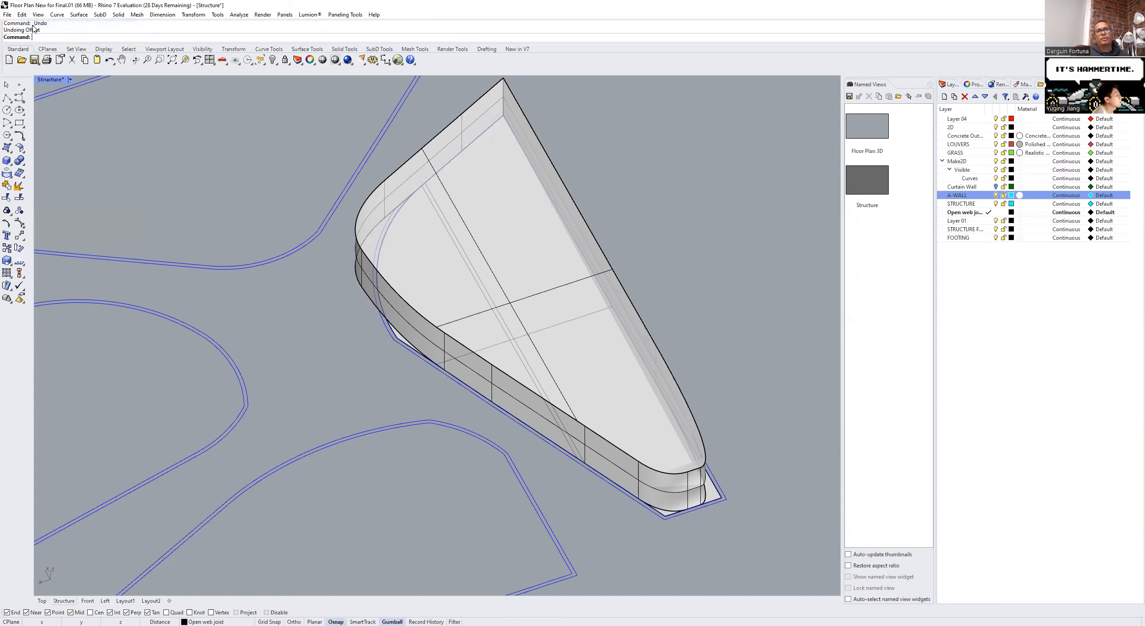
Step: Delete the closed curve duplicated from the slab's top-face edges
click(427, 321)
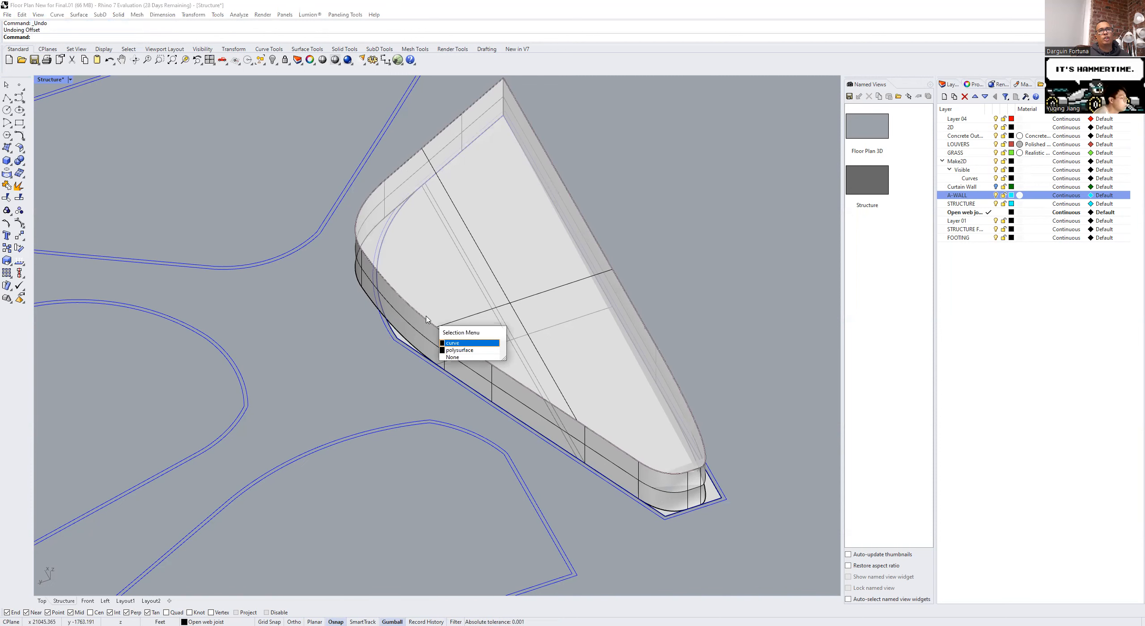
click(462, 343)
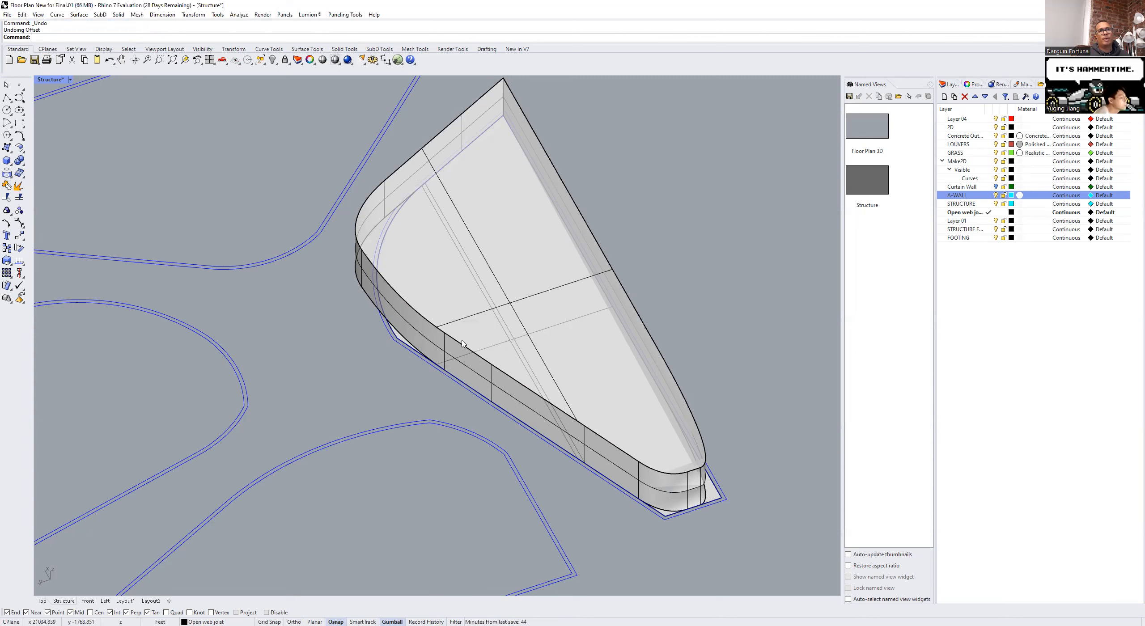
click(461, 345)
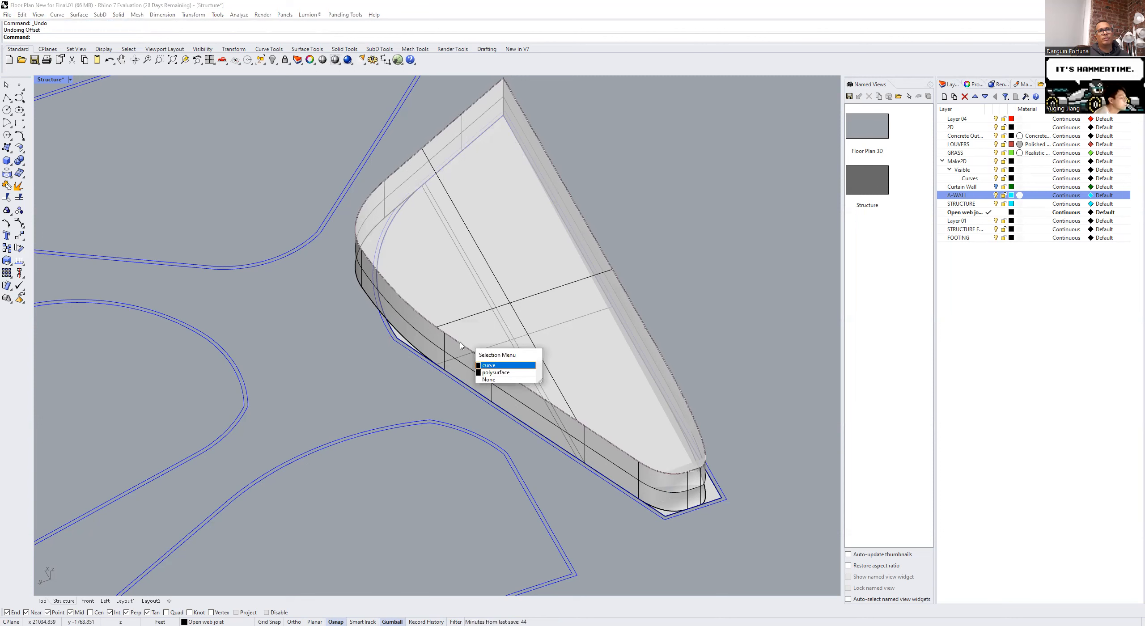
click(483, 367)
key(Delete)
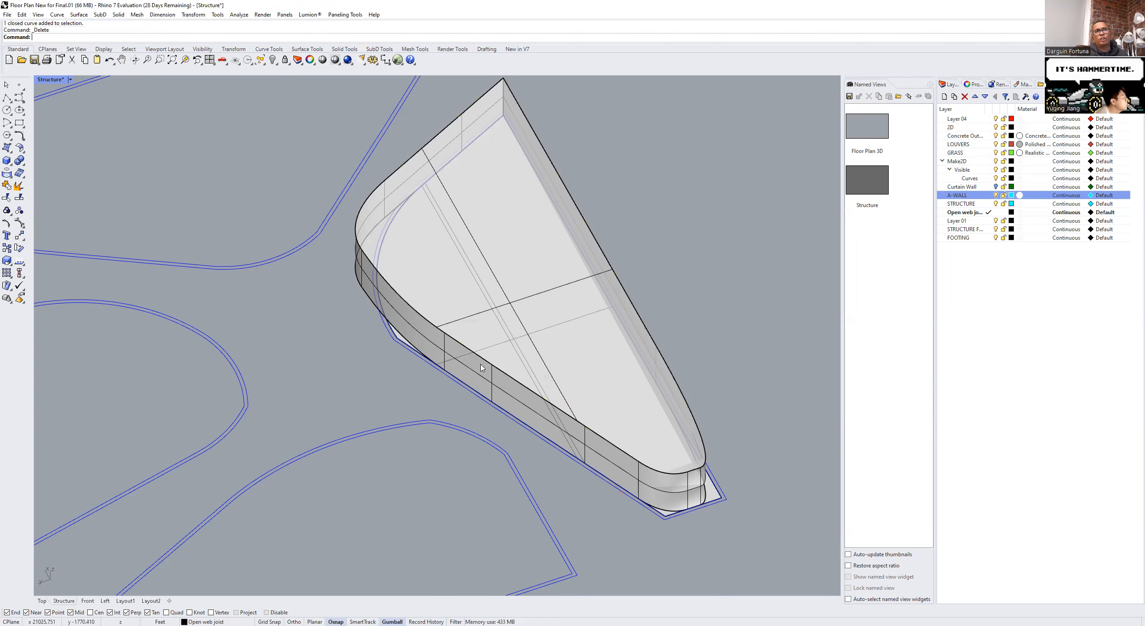
Step: Duplicate the slab's curved top edge from the pointed corner around to the narrow end, and offset it inward by 6 ft with sharp corners
text(upEdge)
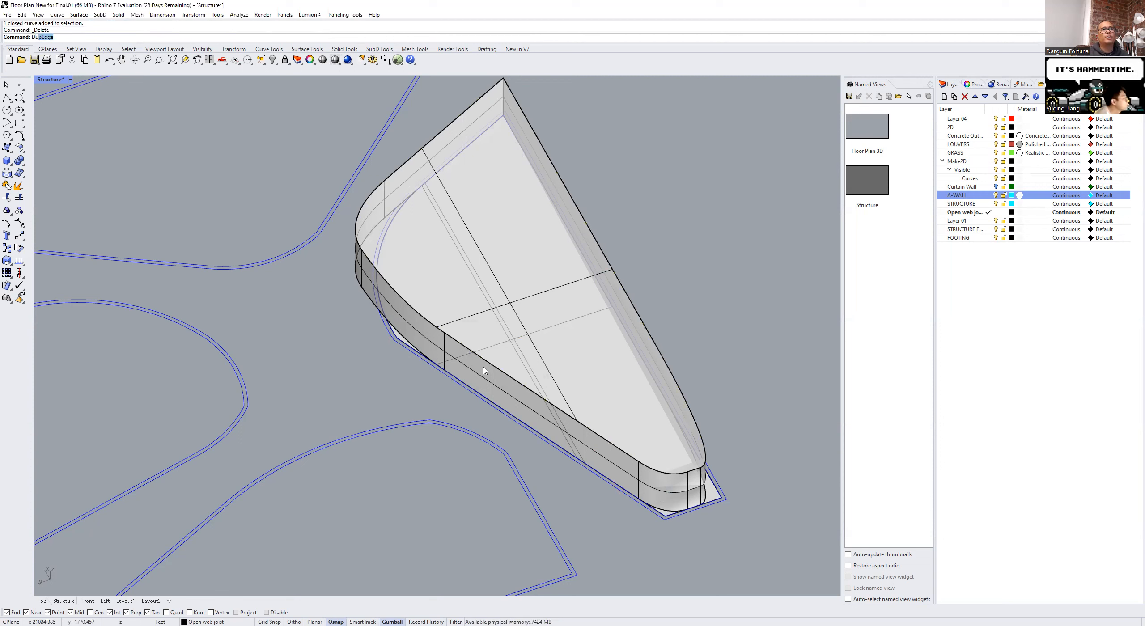
key(Return)
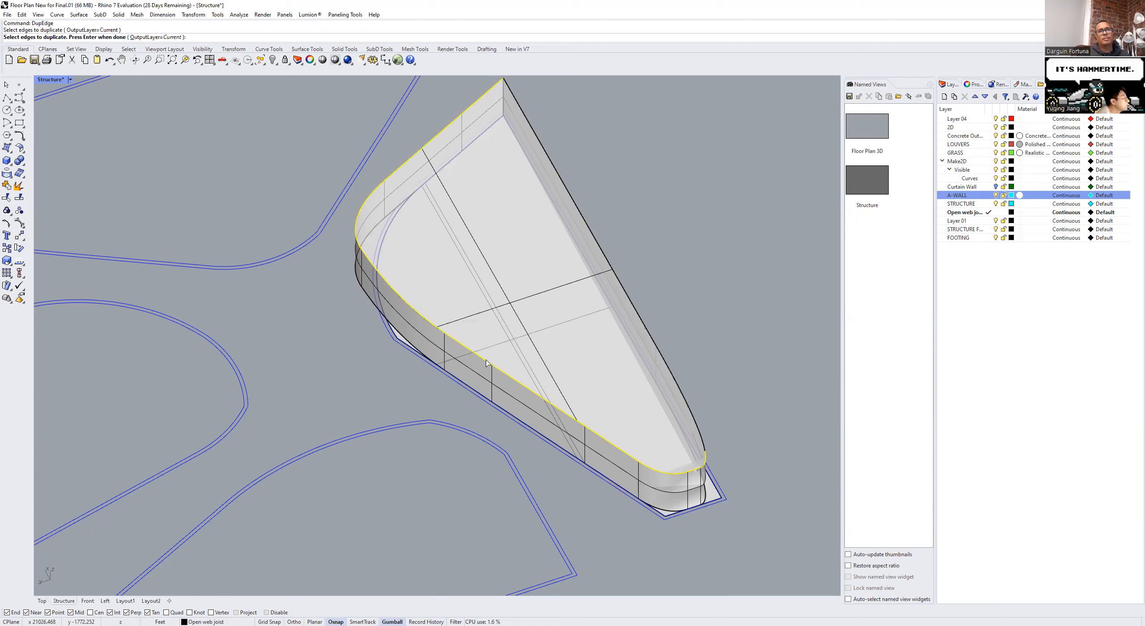
key(Return)
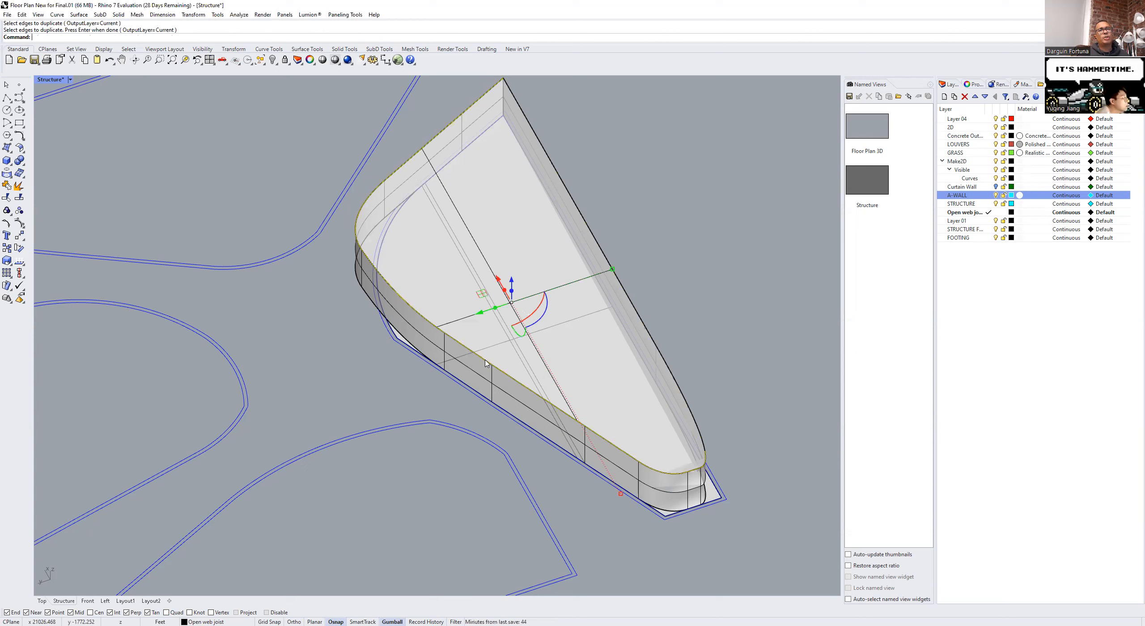
text(Offset)
key(Return)
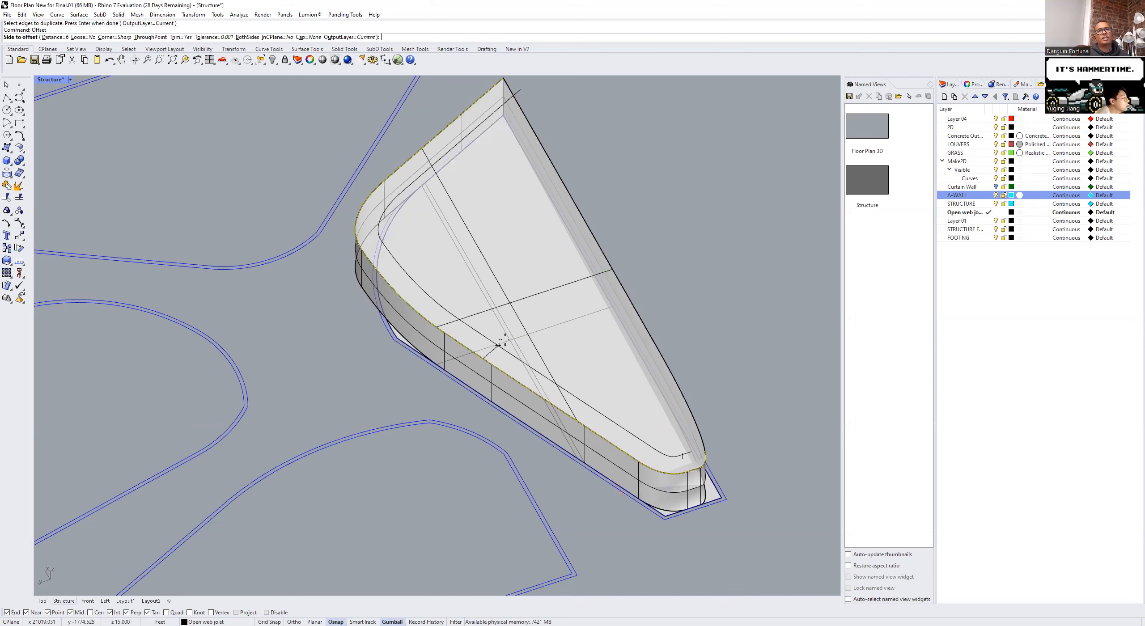
click(507, 343)
key(Escape)
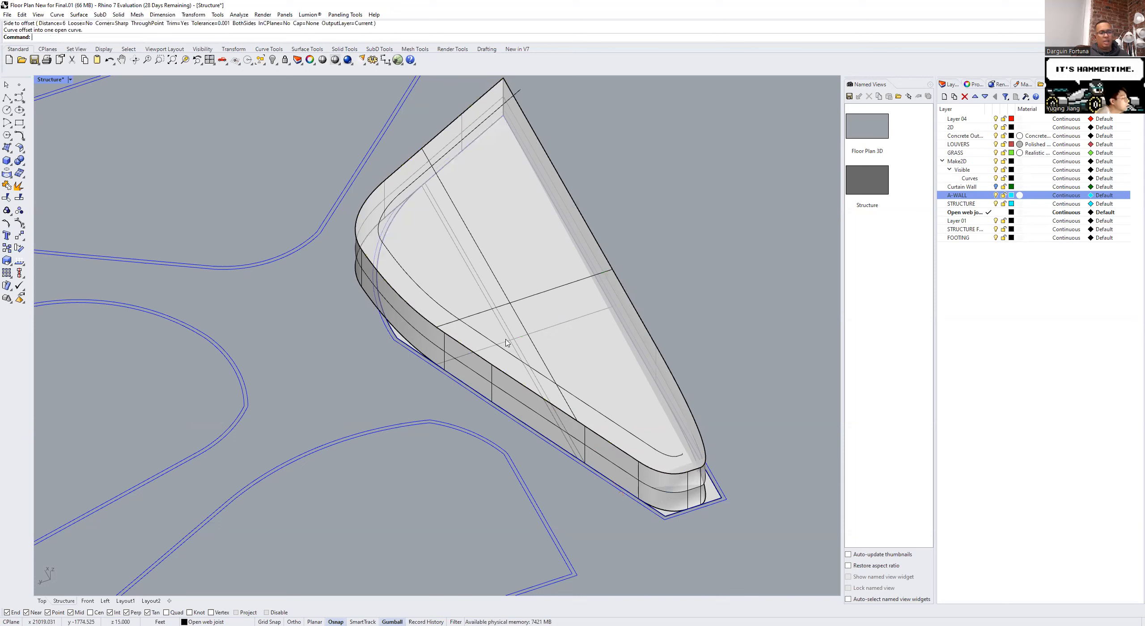
Step: Duplicate the slab's remaining long top edge with DupEdge and clear the selection
text(DupEdge)
key(Return)
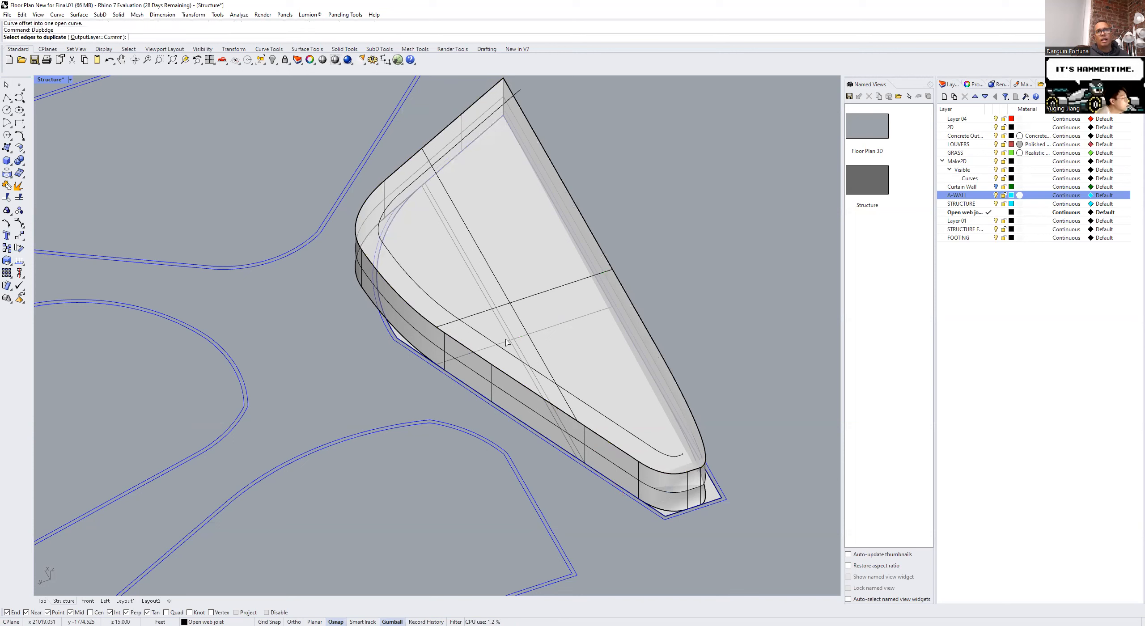
click(638, 318)
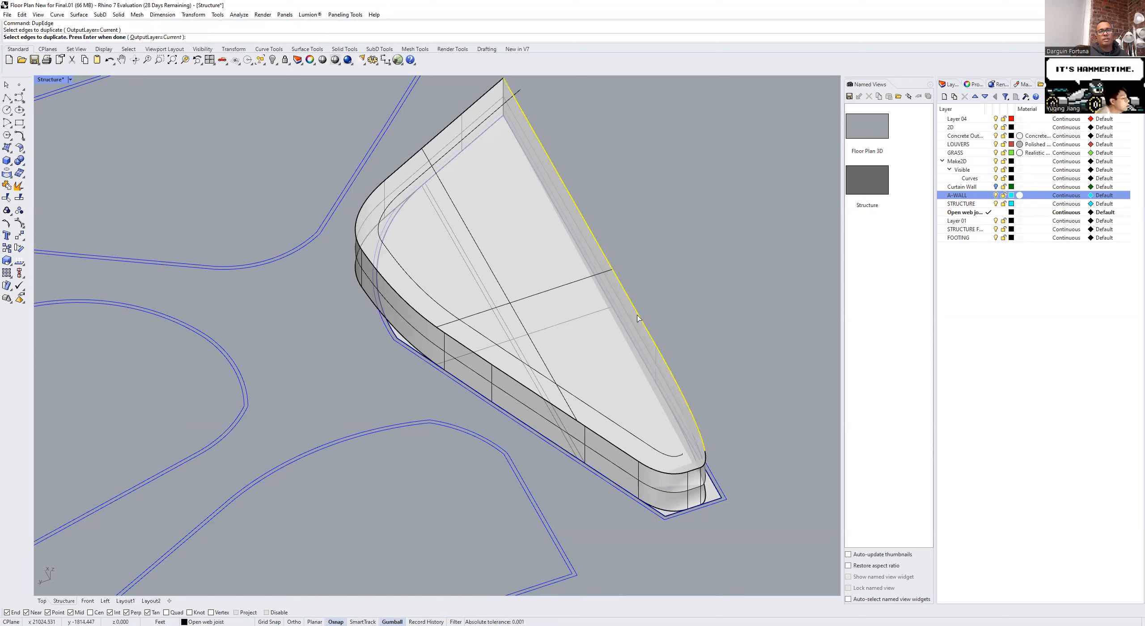
key(Return)
key(Escape)
Step: Fillet the duplicated long edge curve and the inward offset curve at the slab's pointed corner with a 6 ft radius
text(TR)
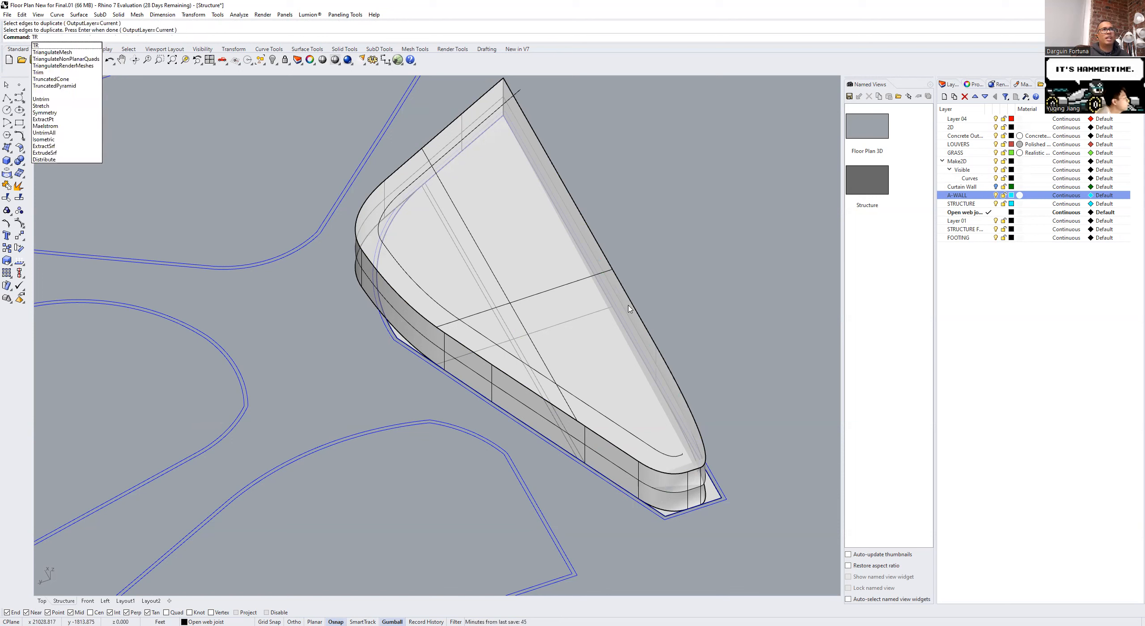
key(BackSpace)
key(BackSpace)
text(Fillet)
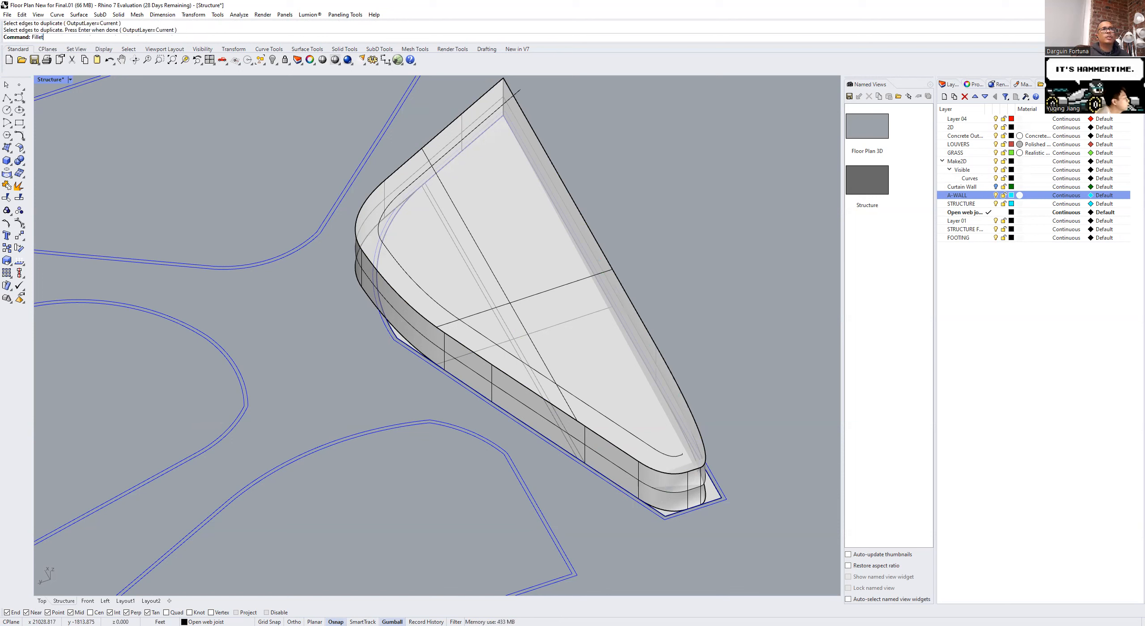
key(Return)
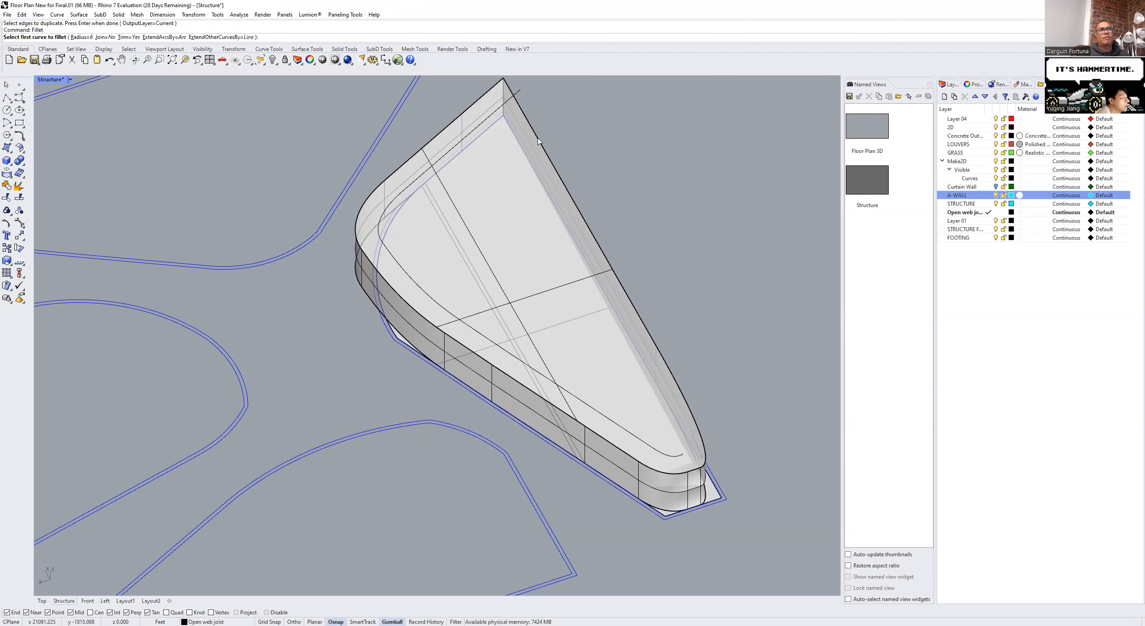
click(539, 141)
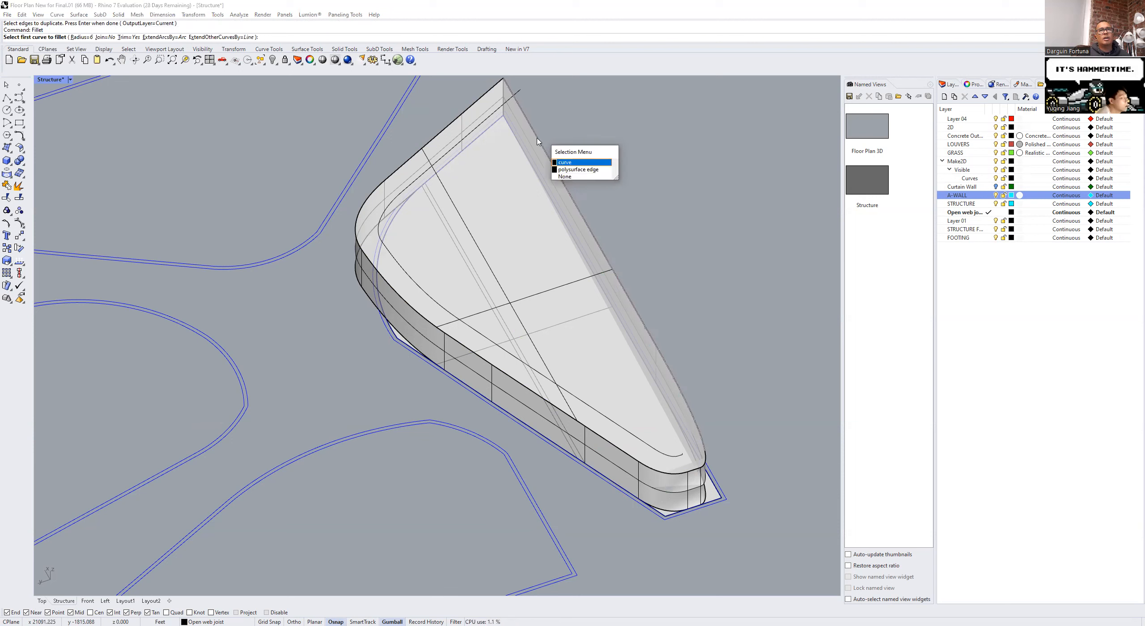
key(Return)
click(501, 107)
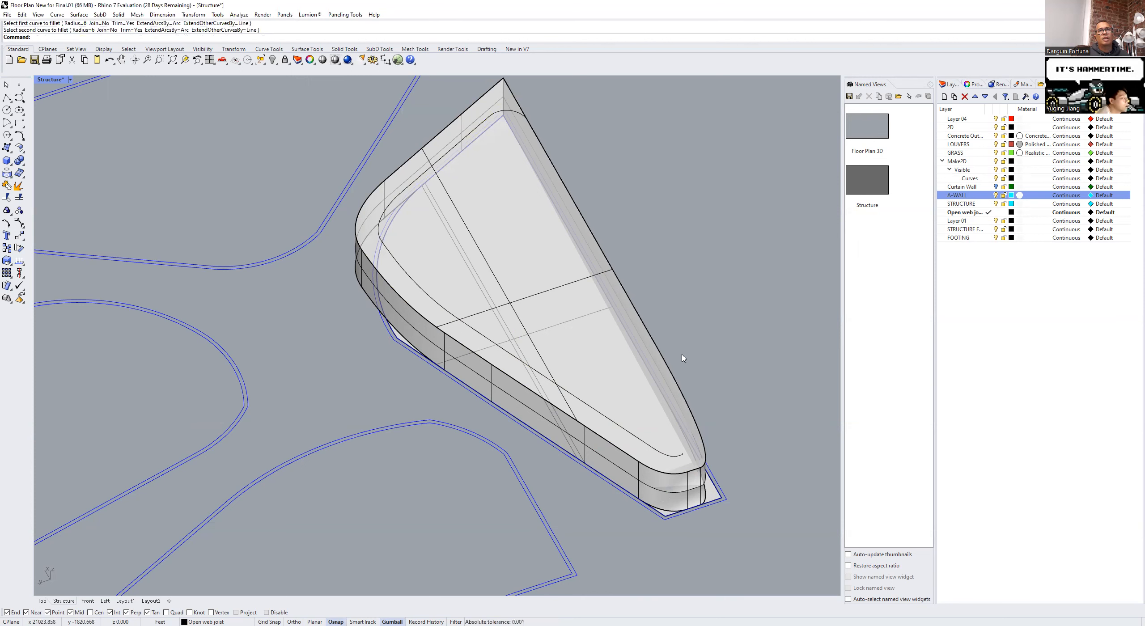
Step: Try to fillet the duplicated long edge curve and the offset curve at the slab's narrow end with a 6 ft radius
click(687, 404)
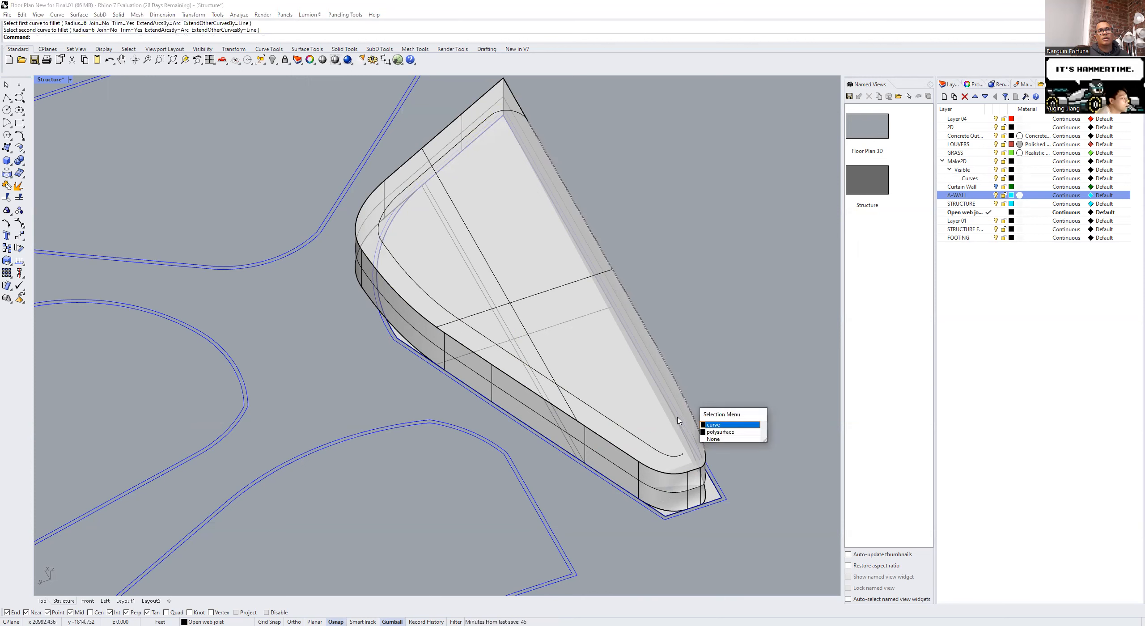
key(Return)
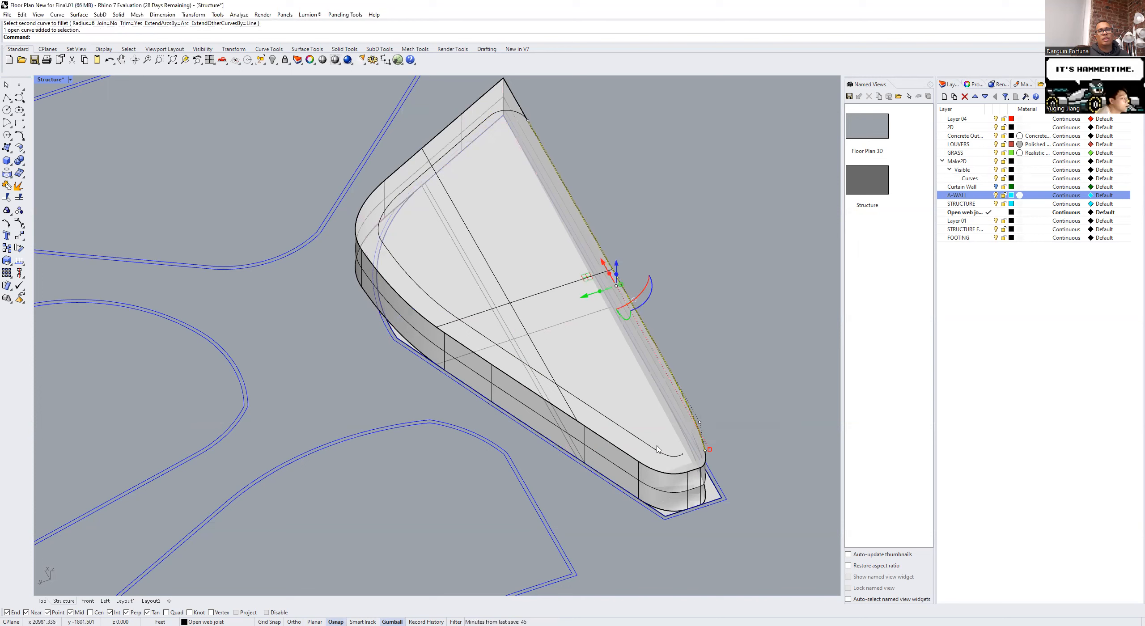
click(656, 453)
key(Escape)
text(fillet)
key(Return)
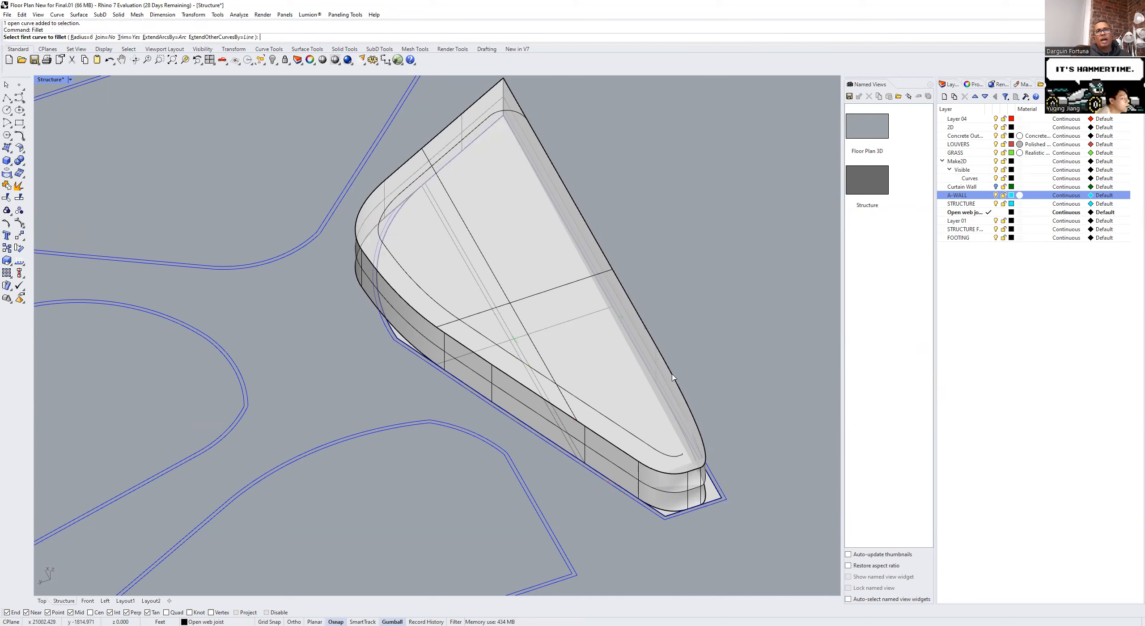
click(673, 378)
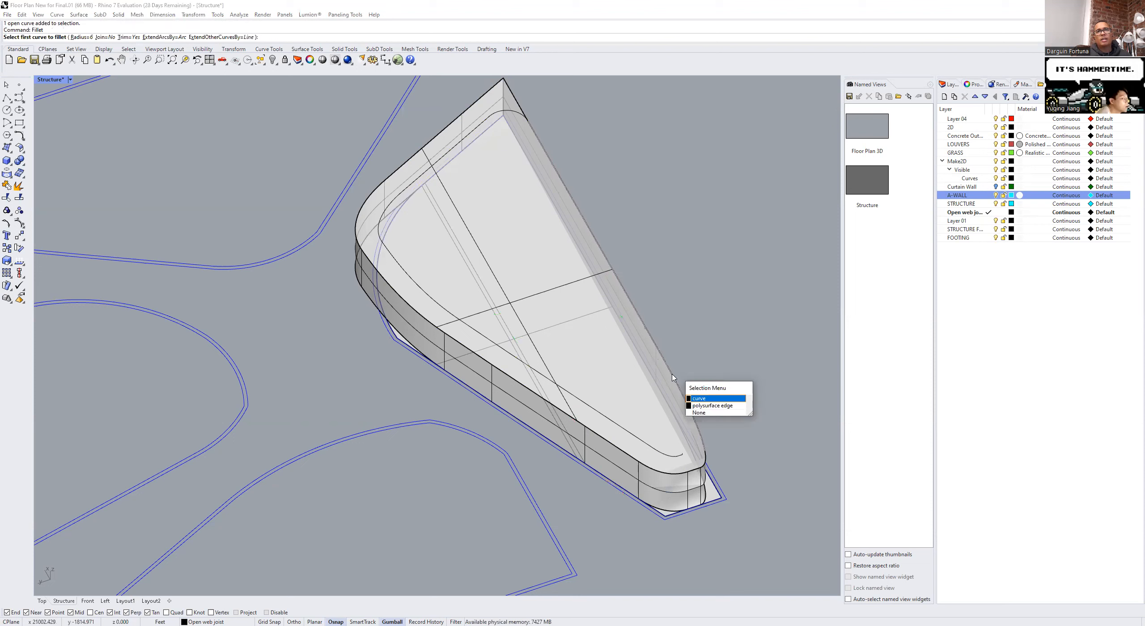
click(699, 398)
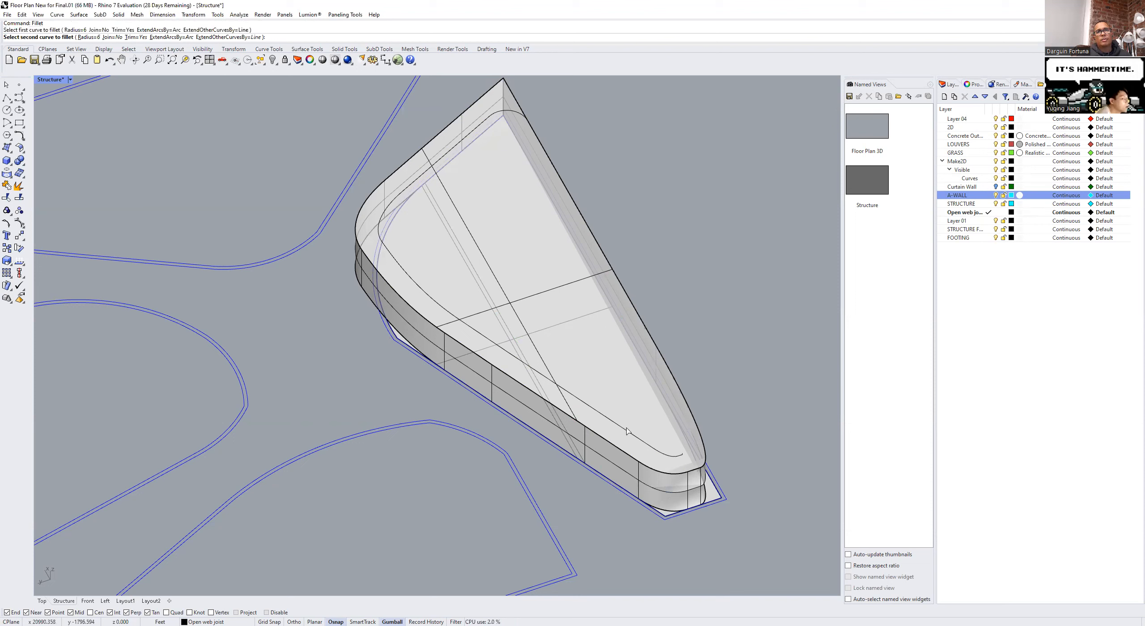
click(626, 431)
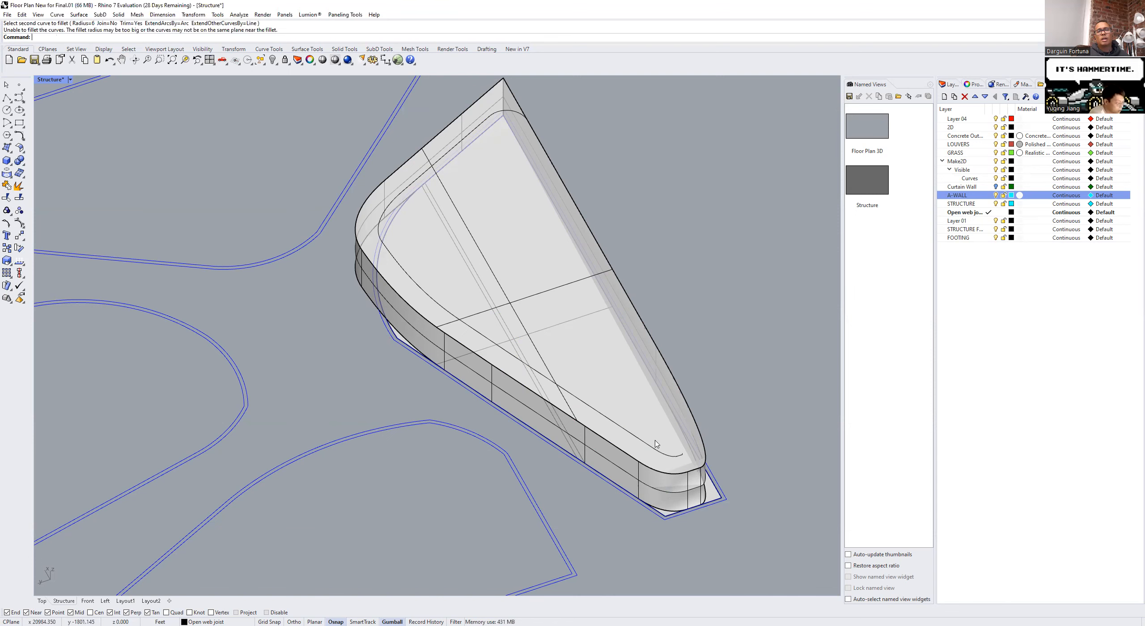
scroll(635, 425, up, 5)
scroll(671, 462, up, 2)
click(664, 457)
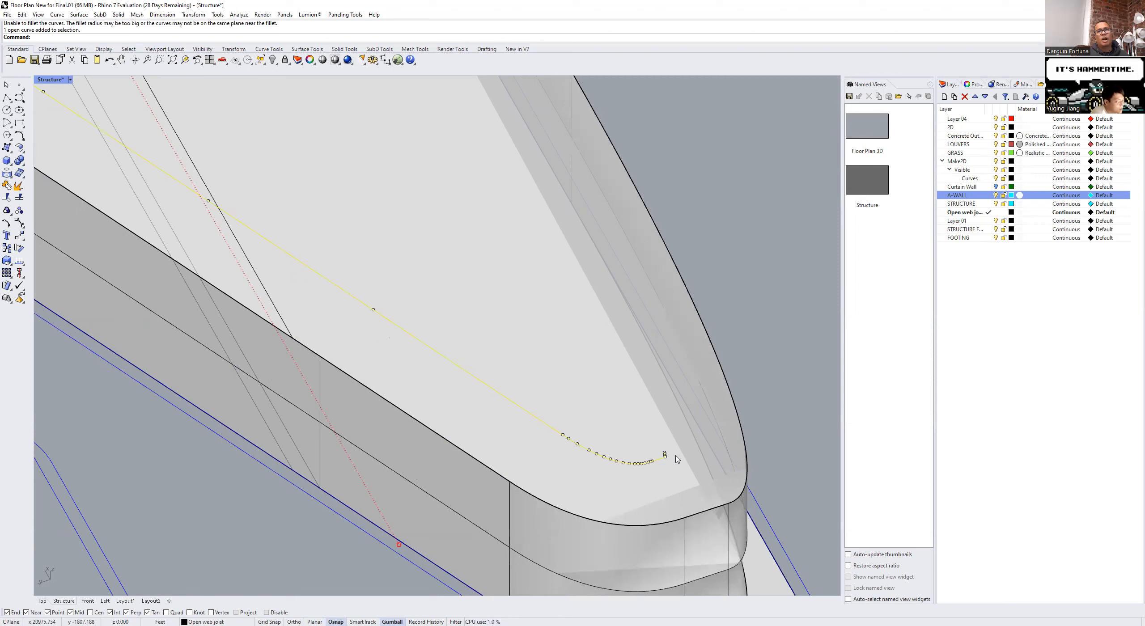
key(Escape)
click(665, 458)
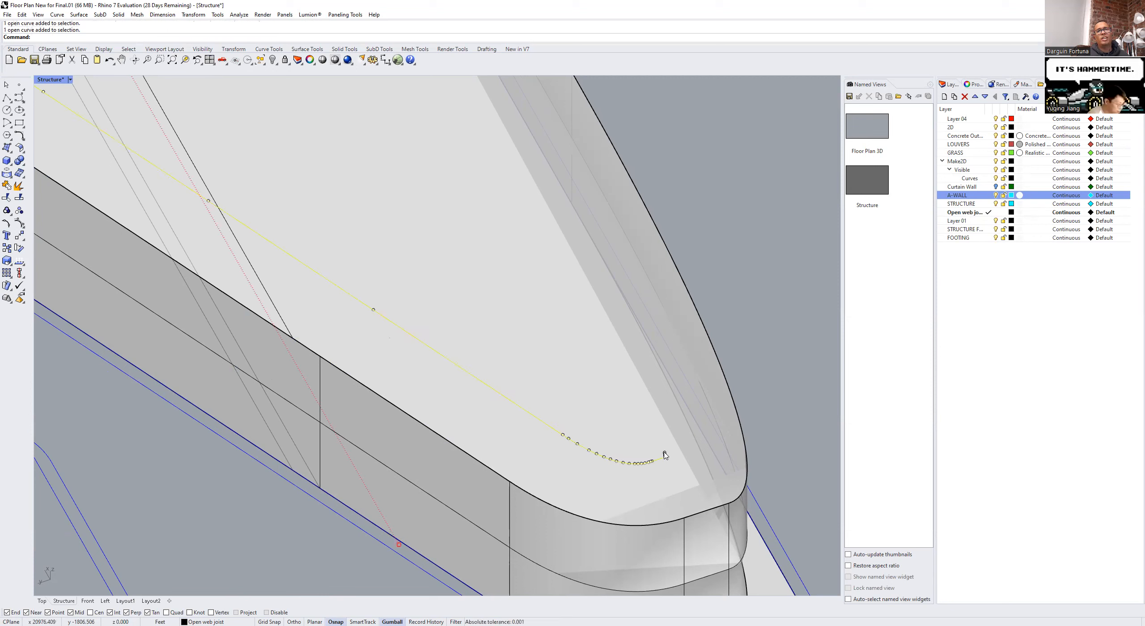
click(664, 454)
text(Move)
key(Return)
click(664, 454)
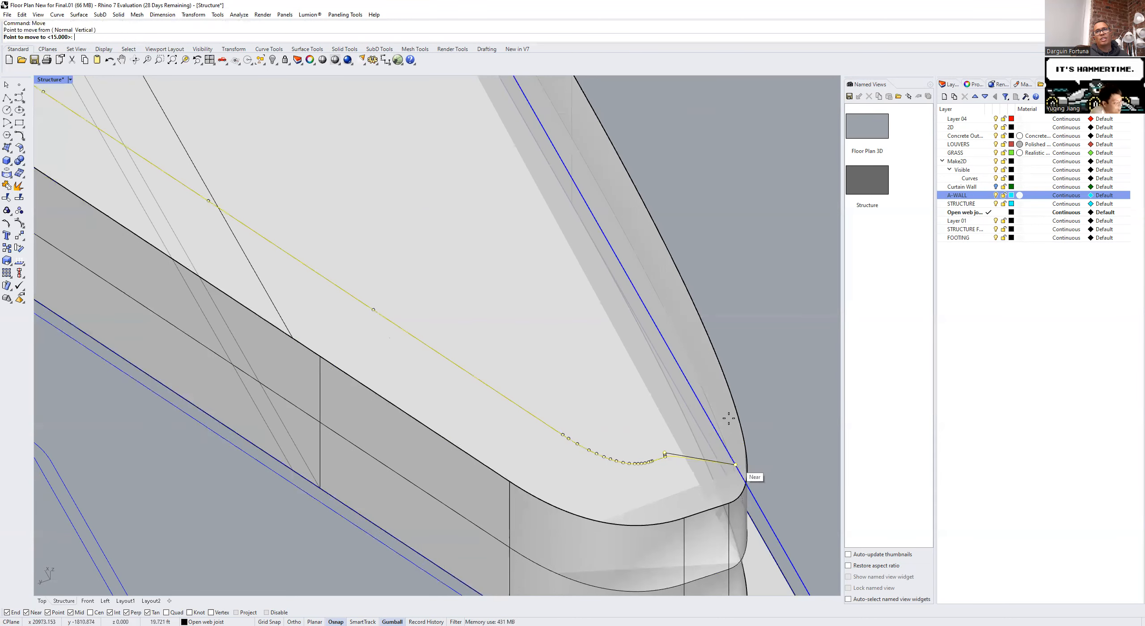
key(Escape)
key(Escape)
Step: Join the inward offset curve, the pointed-corner fillet arc and the duplicated long edge into one open curve
scroll(613, 455, down, 4)
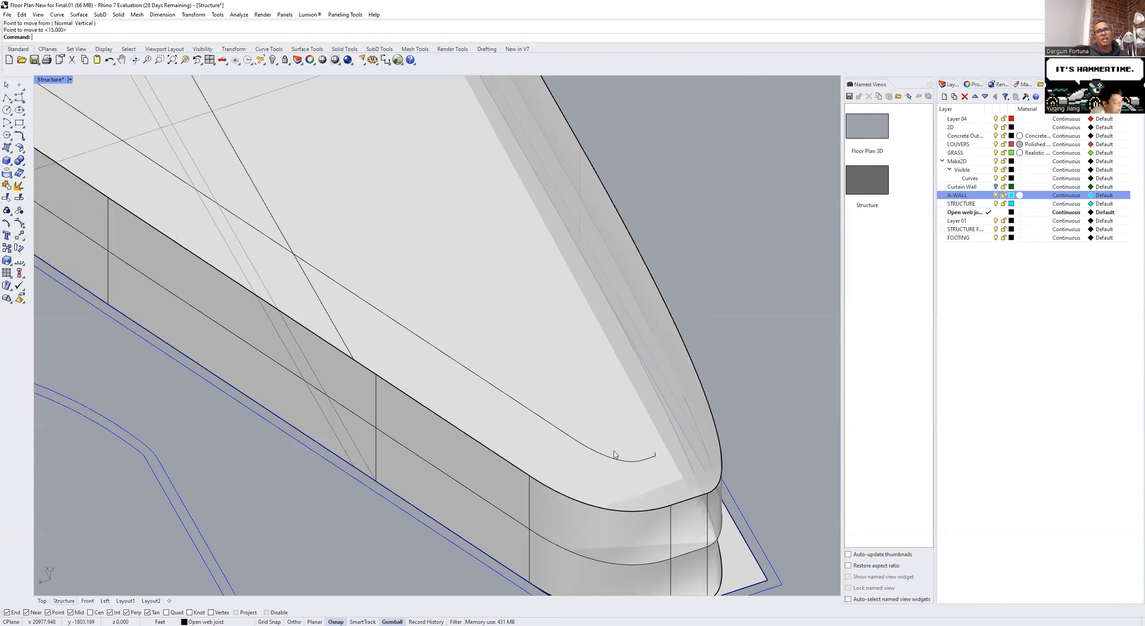
scroll(611, 455, down, 3)
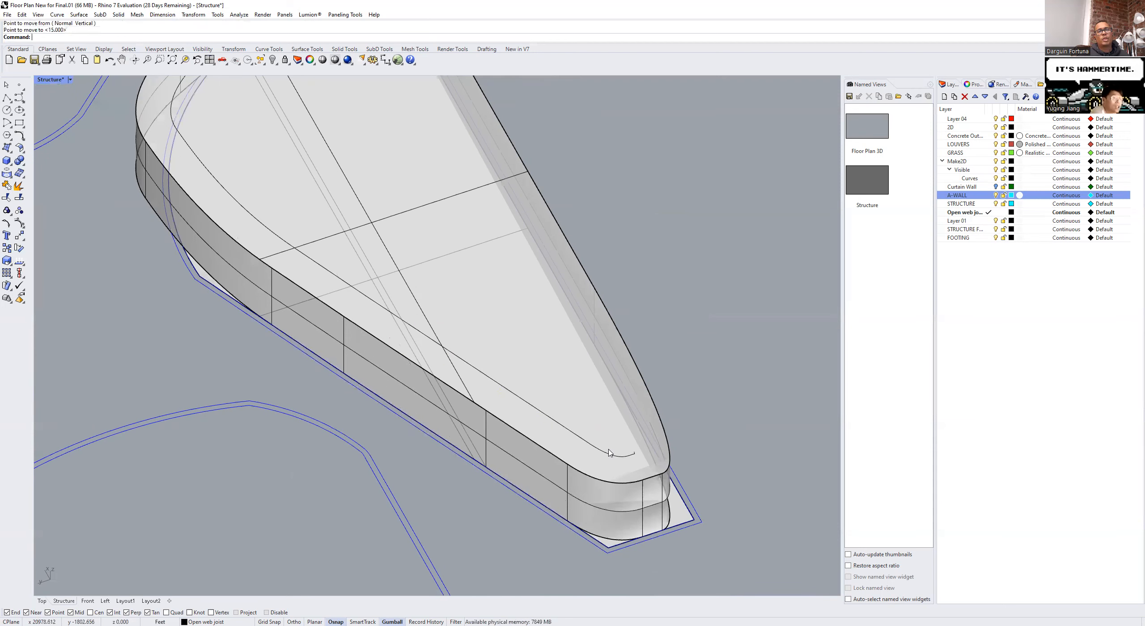
scroll(657, 419, up, 1)
scroll(657, 419, down, 1)
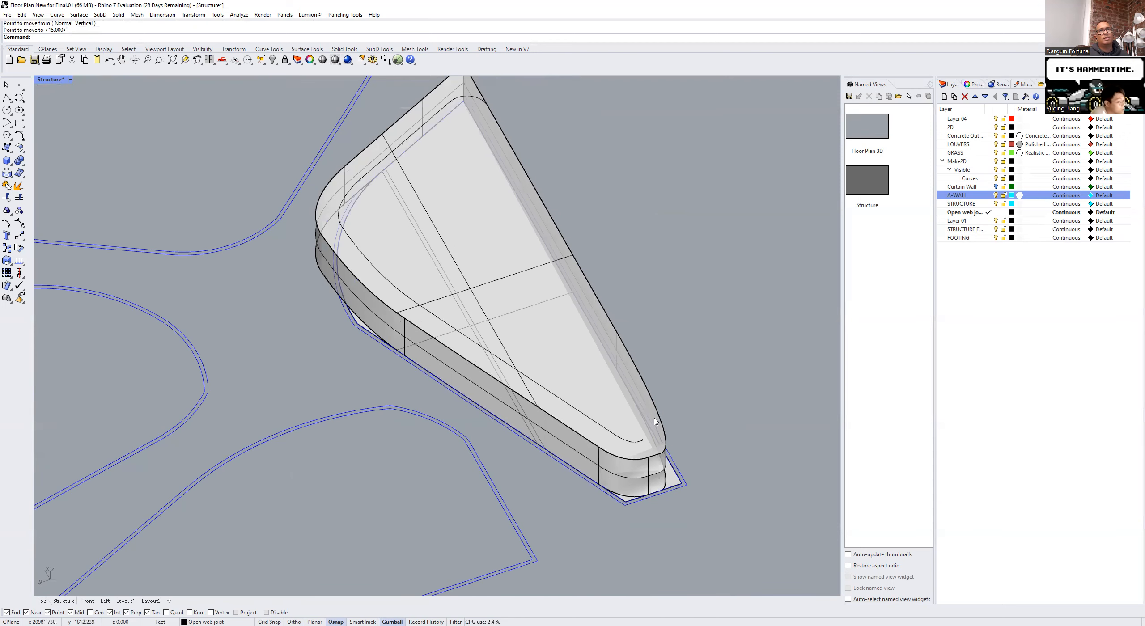
click(635, 442)
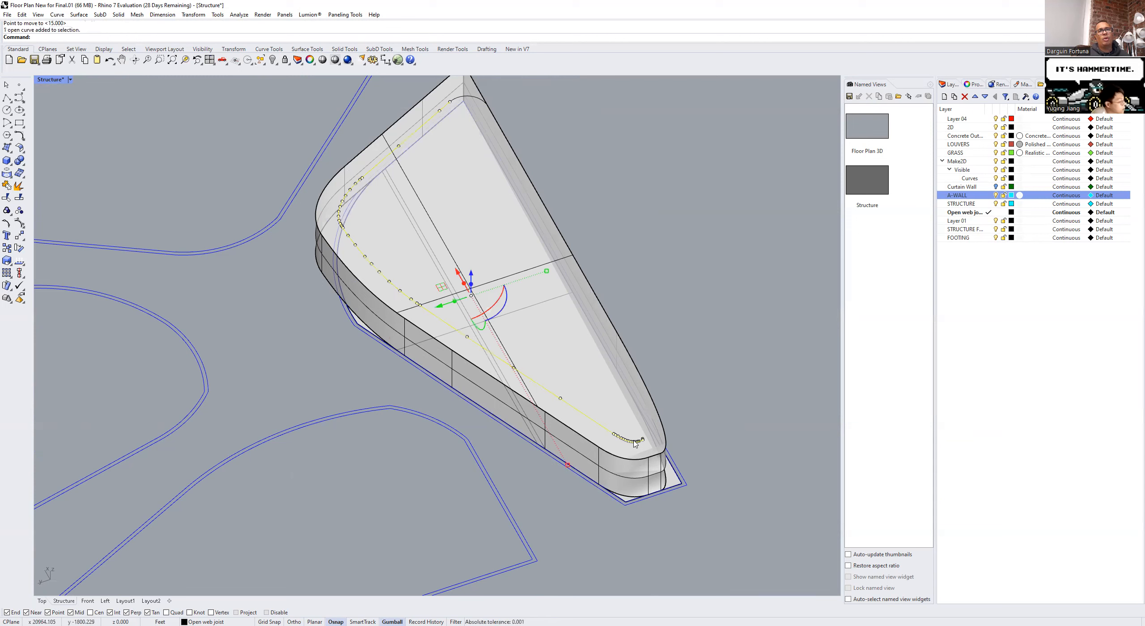
click(463, 98)
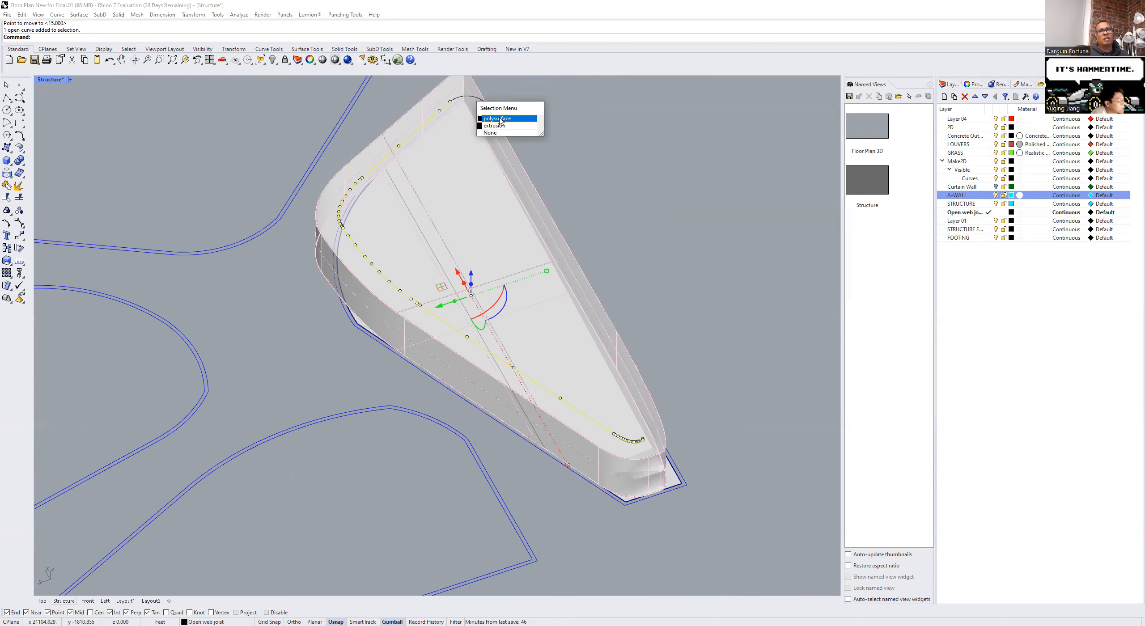
click(470, 100)
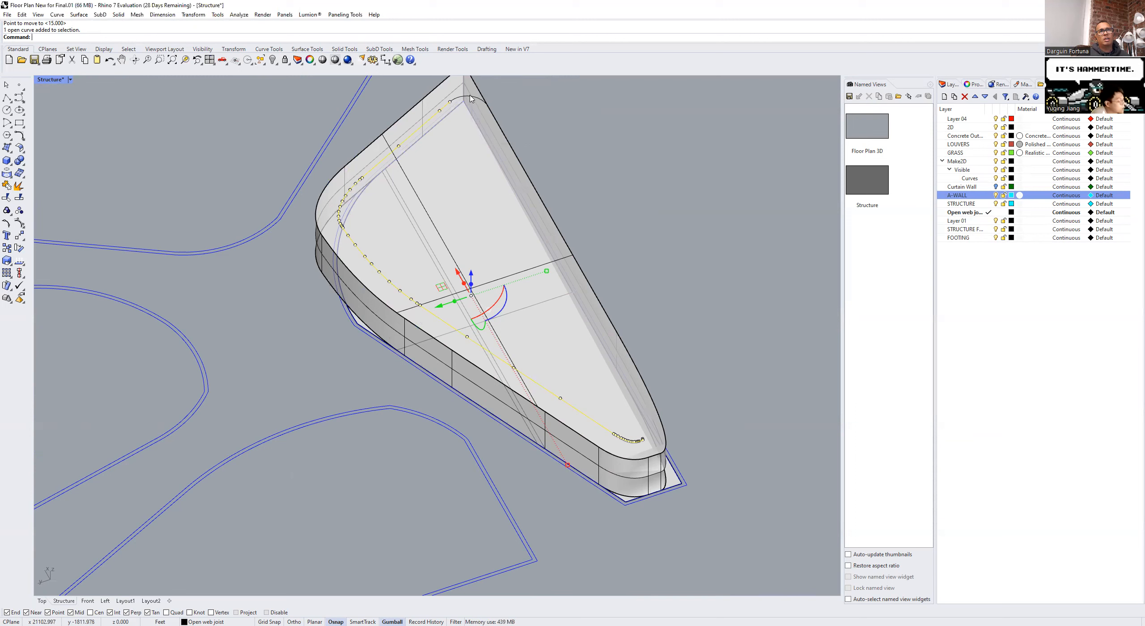
click(470, 98)
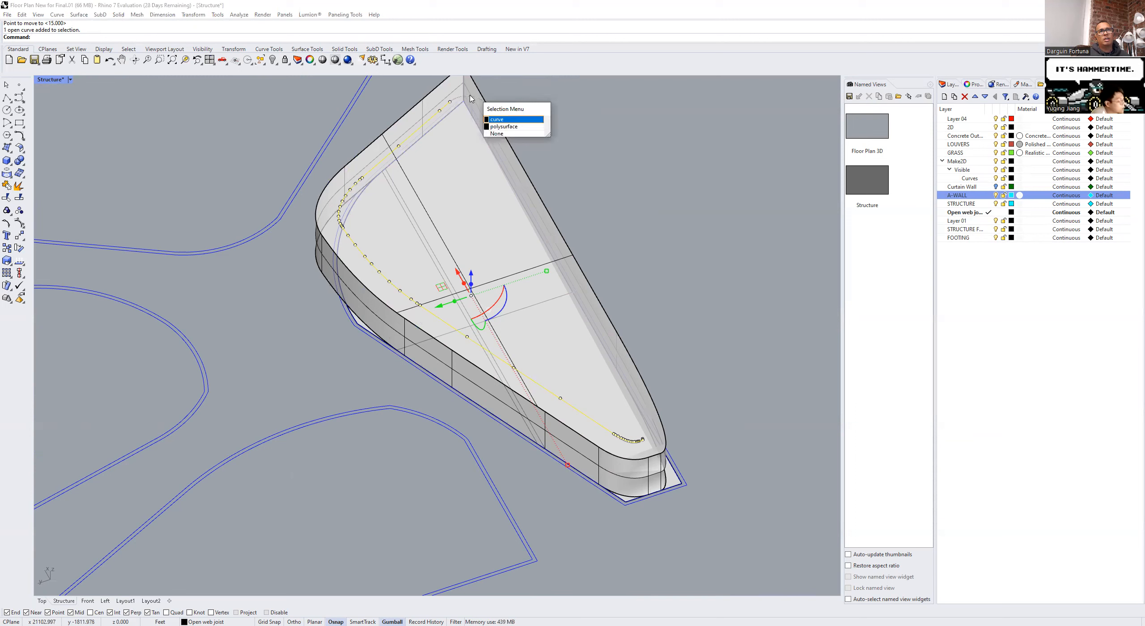
click(507, 119)
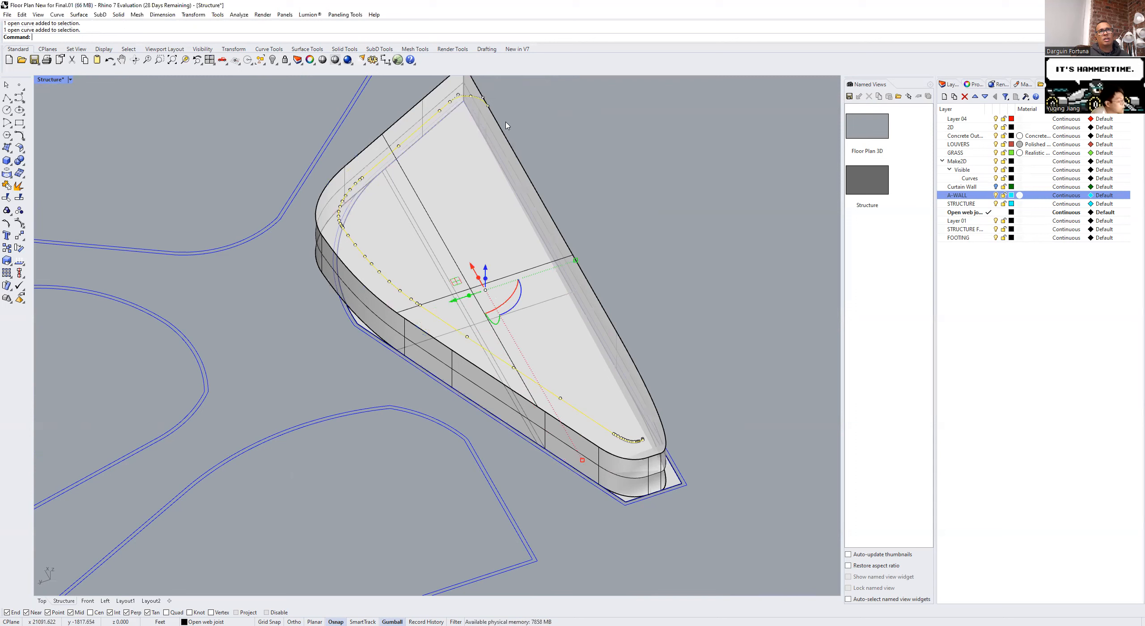
click(513, 137)
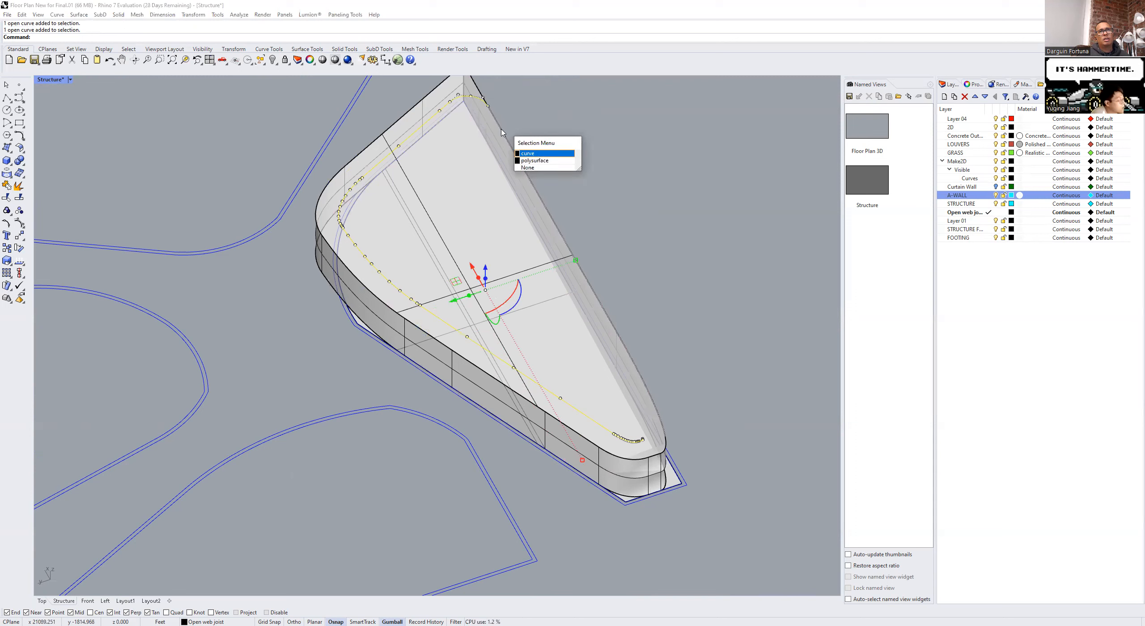
click(527, 154)
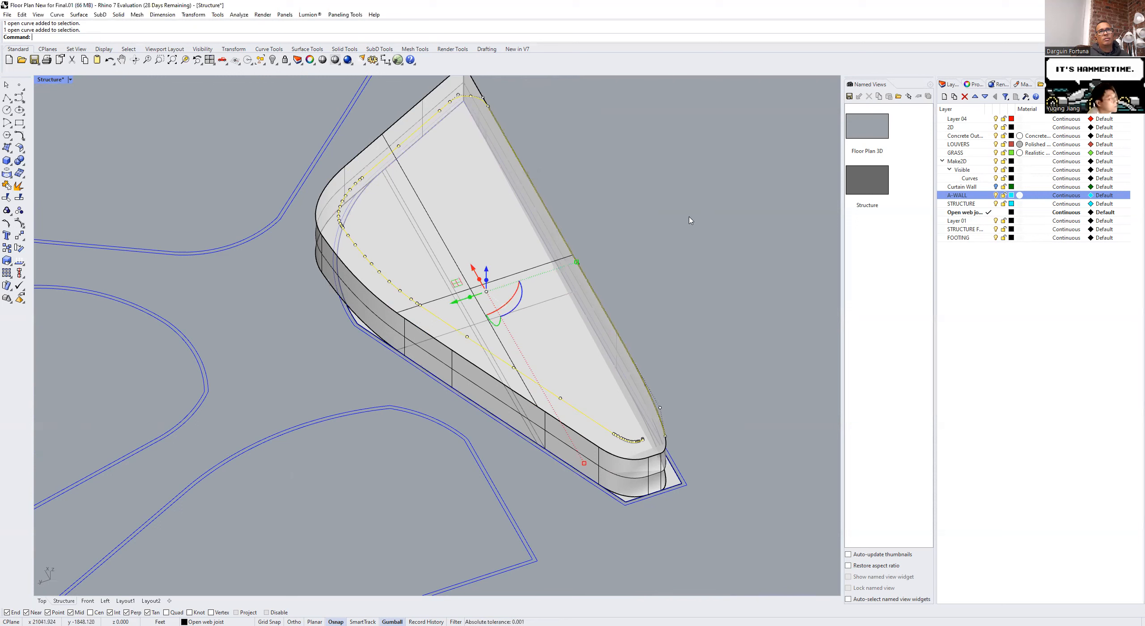
text(join)
key(Return)
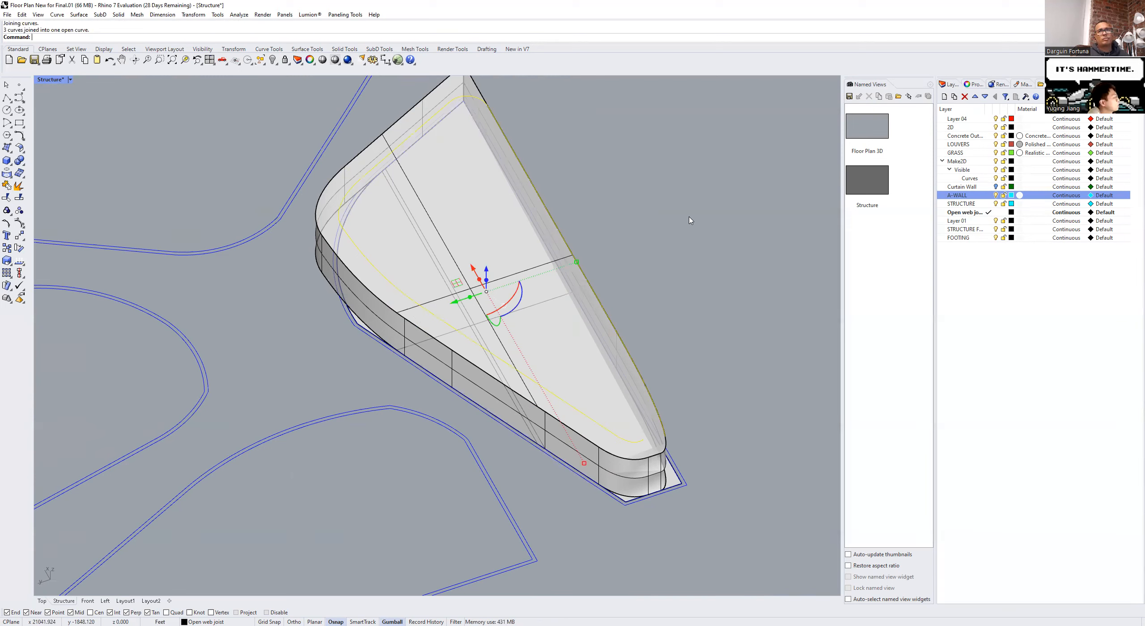
Step: Close the joined tier outline with CloseCrv and extrude it 15 ft as a solid
text(Closet)
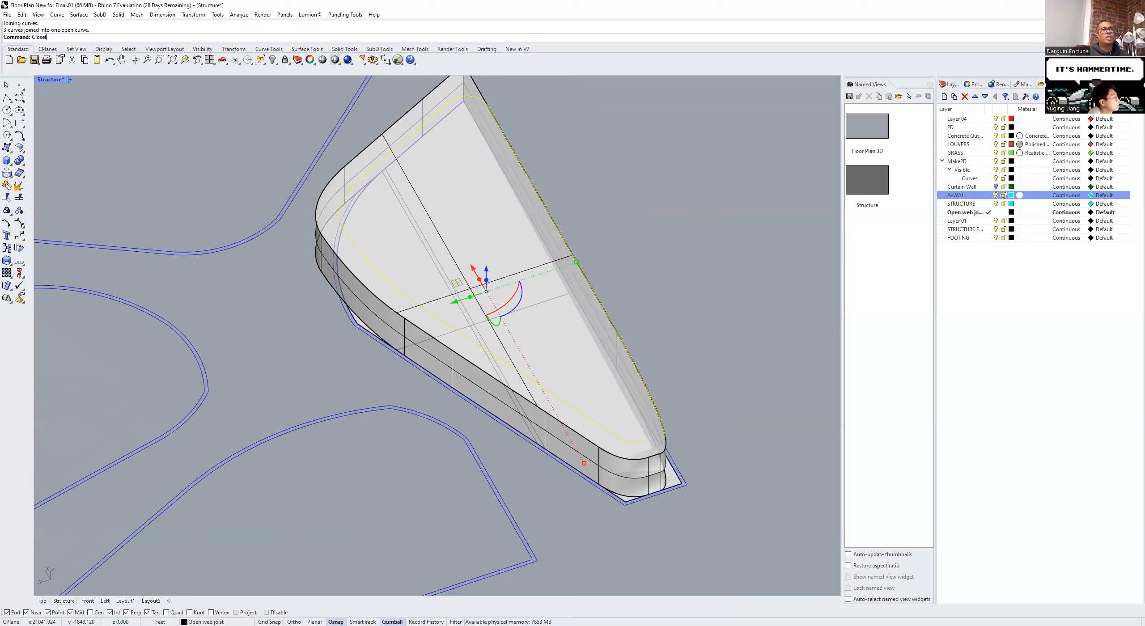
key(BackSpace)
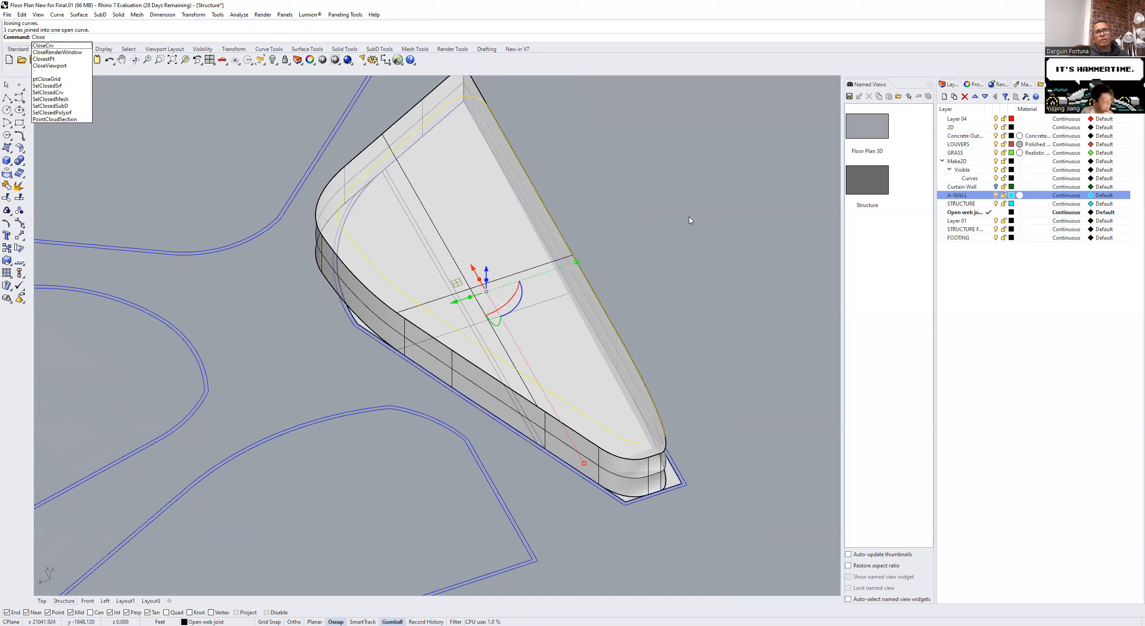
key(Return)
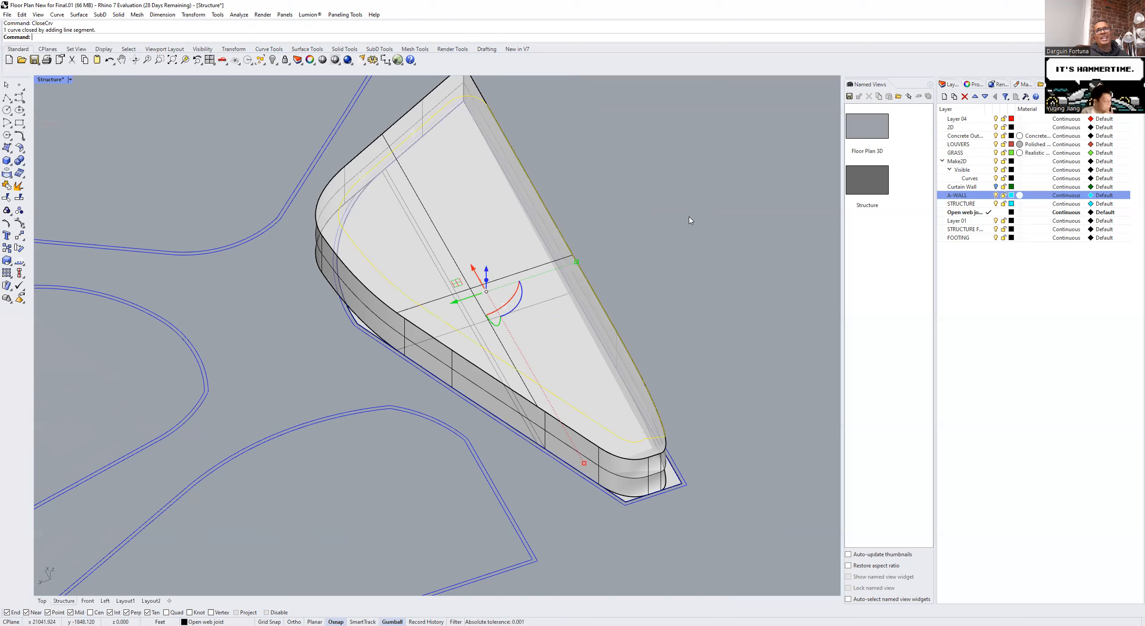
text(ex)
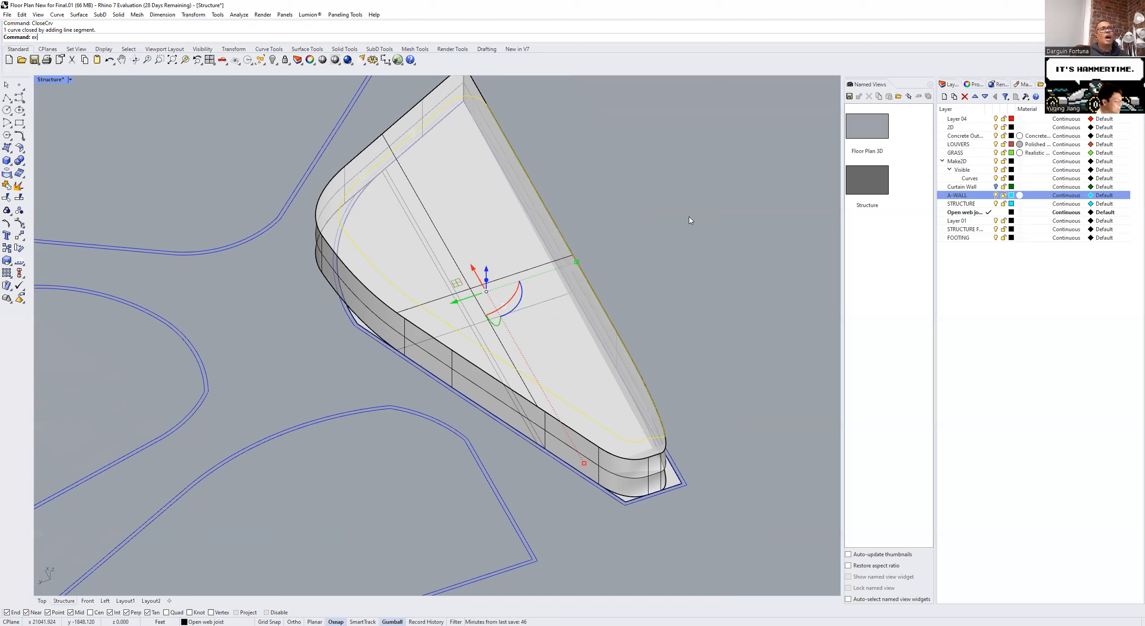
text(trudeCrv)
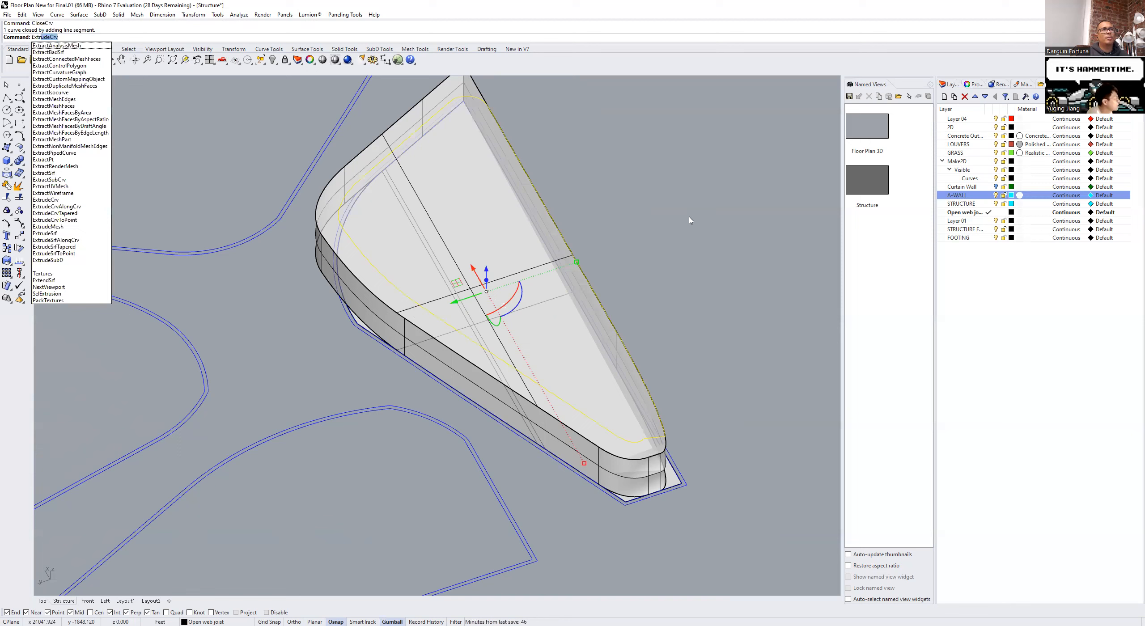
key(Return)
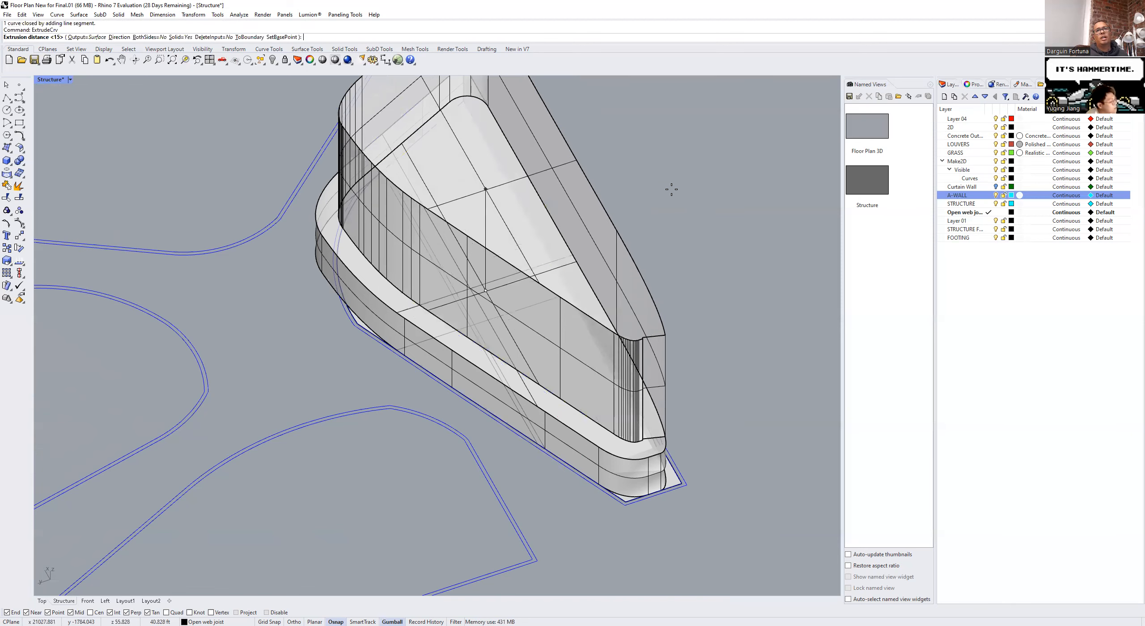
key(Return)
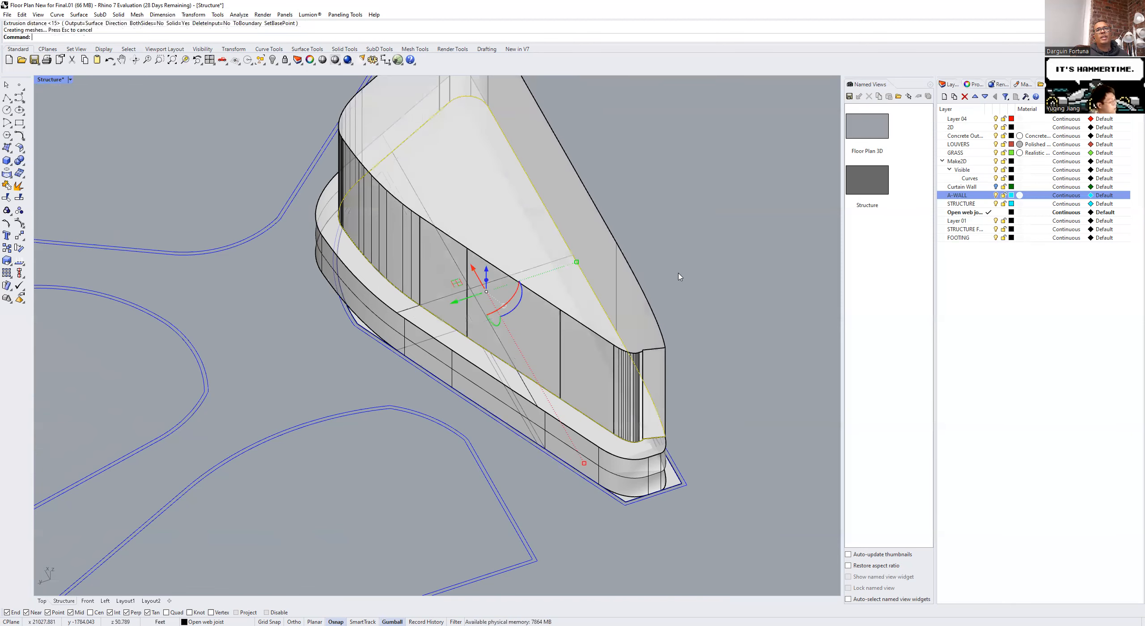
Step: Undo the extrusion, the curve closing and the join, and delete the offset, fillet and long-edge curves
right_drag(714, 335, 669, 268)
scroll(713, 317, up, 5)
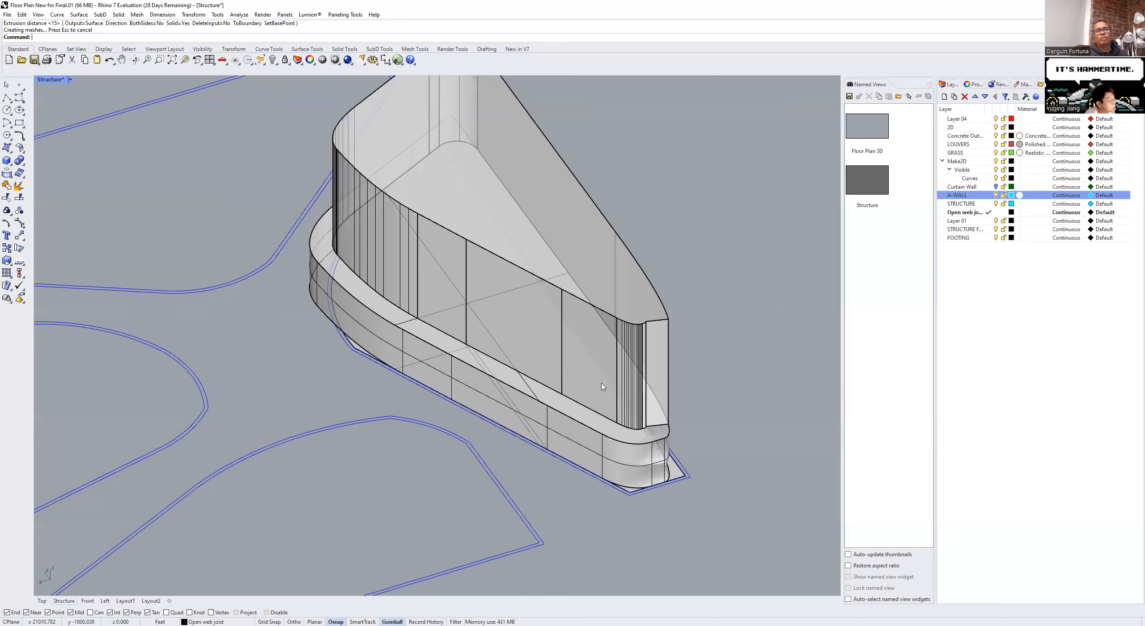
right_drag(654, 360, 698, 341)
scroll(472, 331, down, 4)
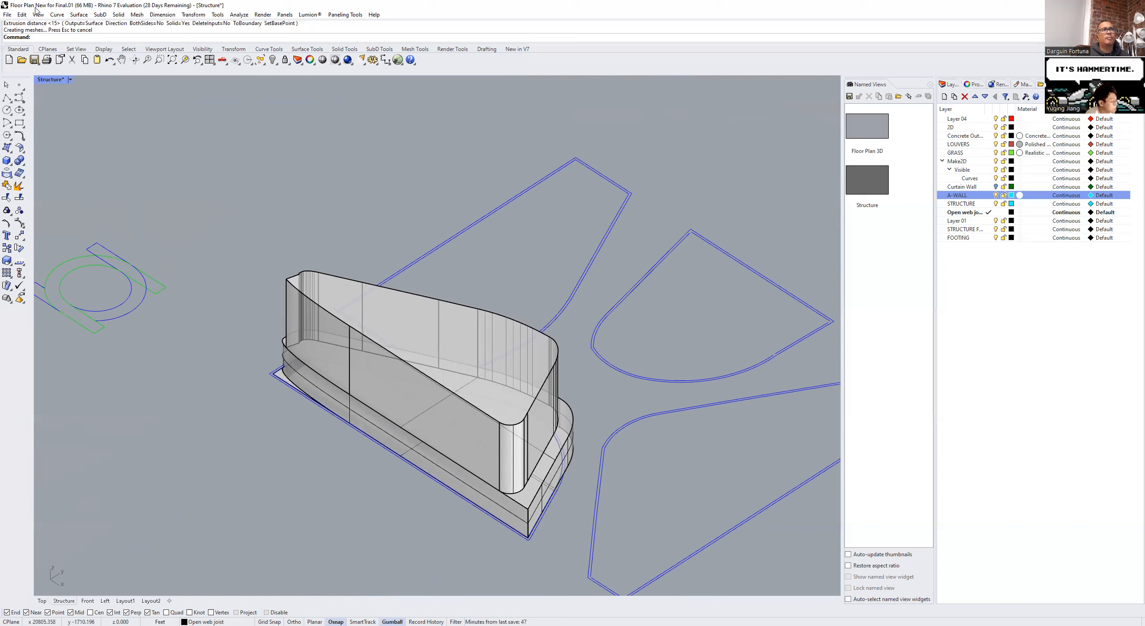
click(23, 15)
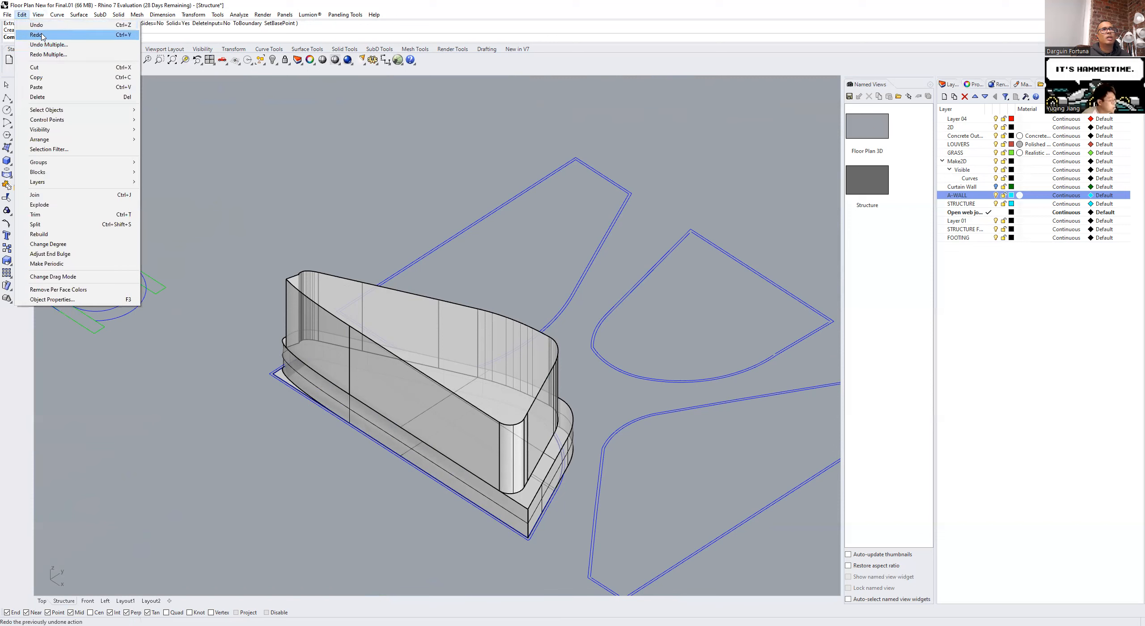
click(41, 28)
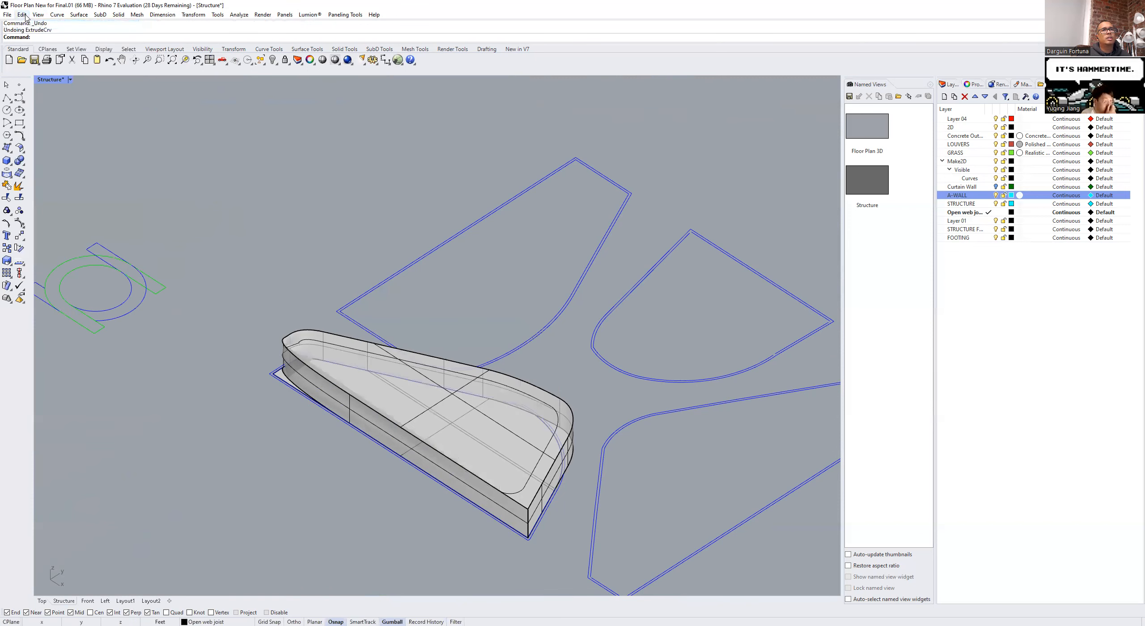
click(22, 14)
click(35, 28)
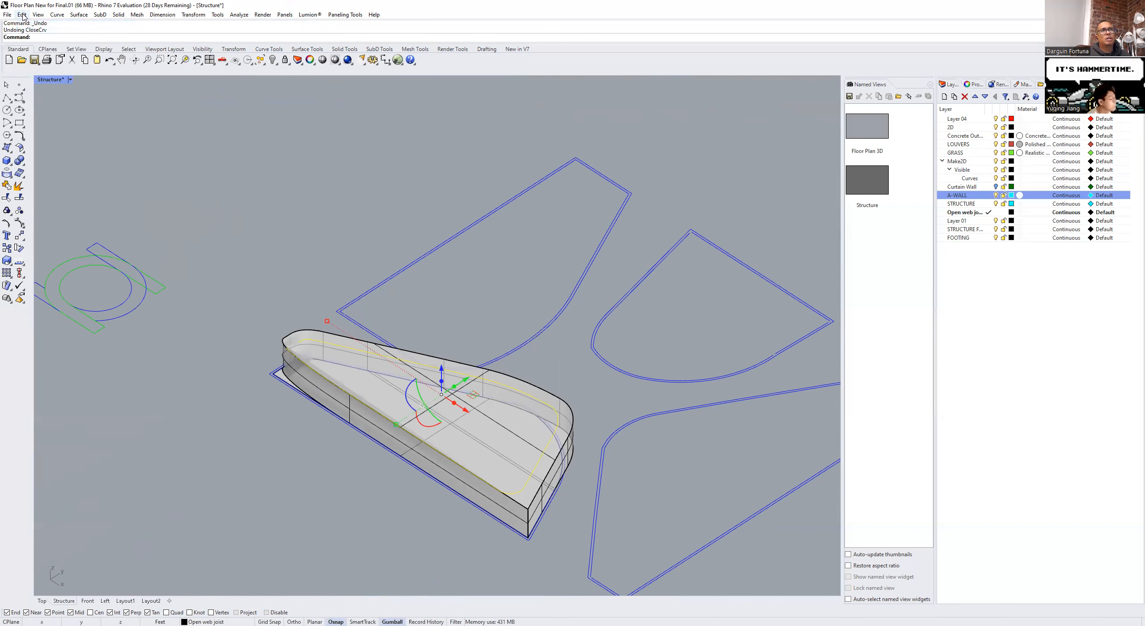
key(alt+e)
click(31, 27)
key(Escape)
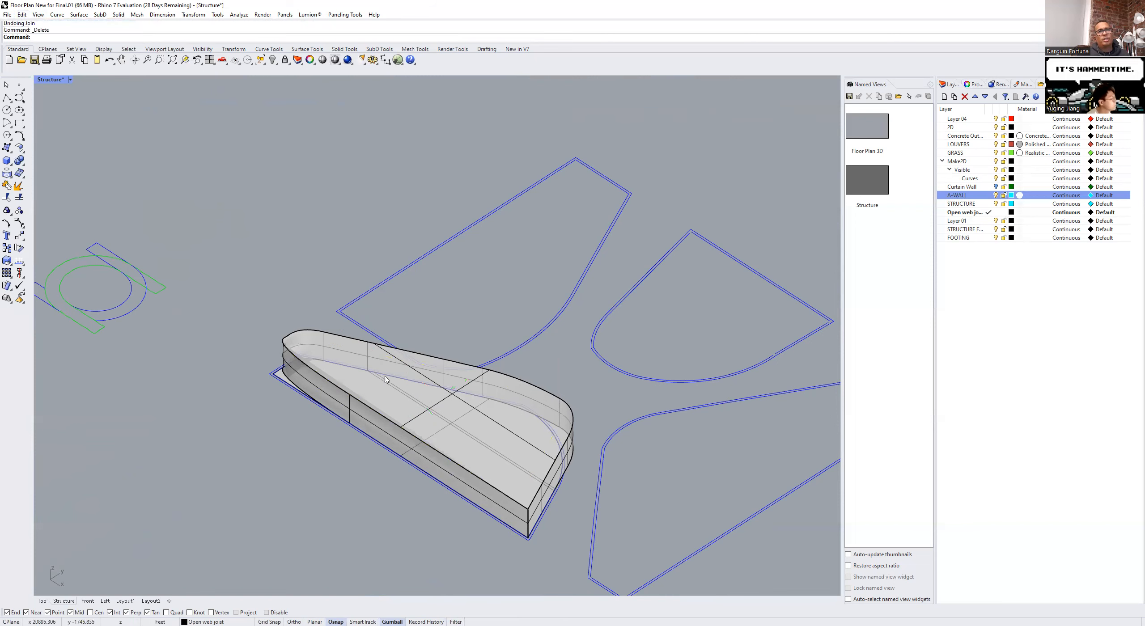
Step: Offset the curved top-edge curve around the slab inward by 6 ft with sharp corners and clear the selection
right_drag(375, 482, 511, 416)
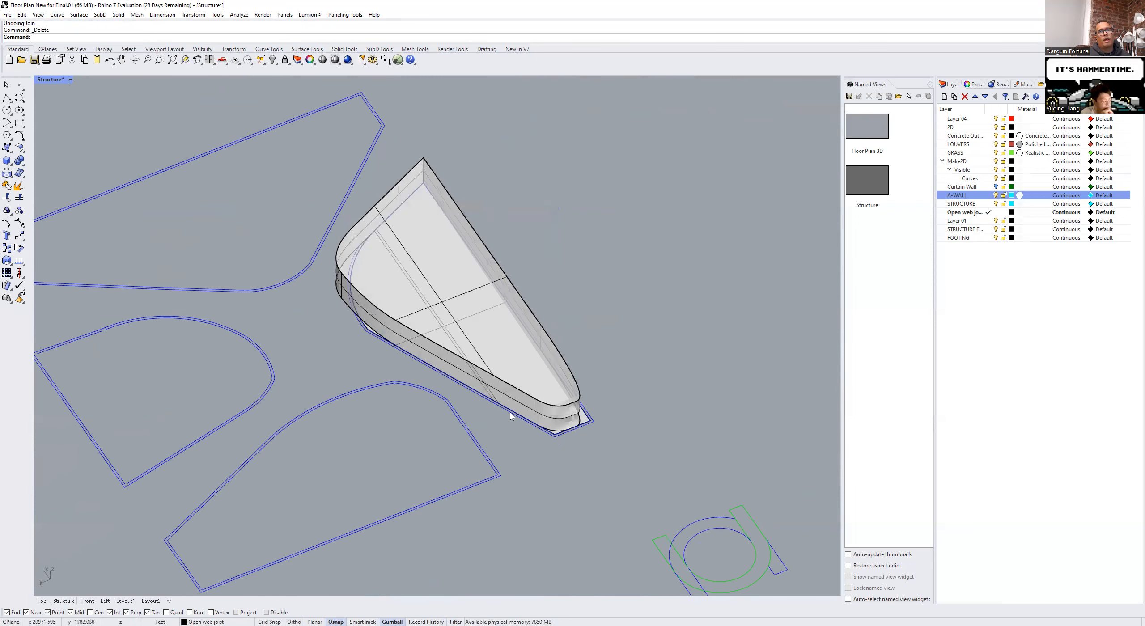
click(529, 398)
click(564, 420)
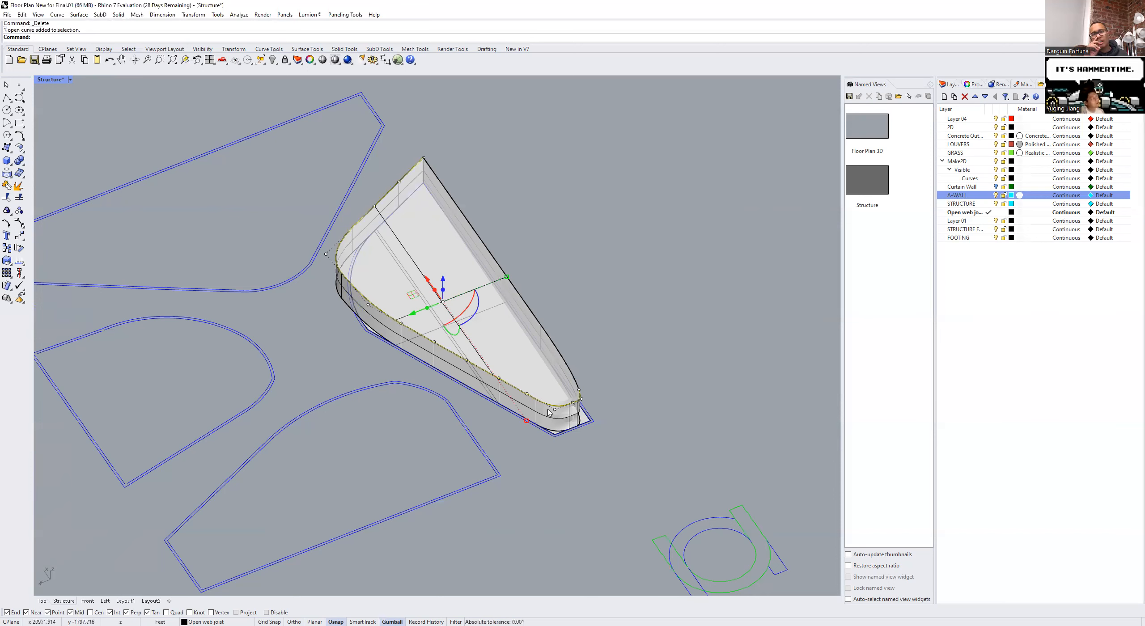
text(Offset)
key(Return)
click(465, 333)
key(Escape)
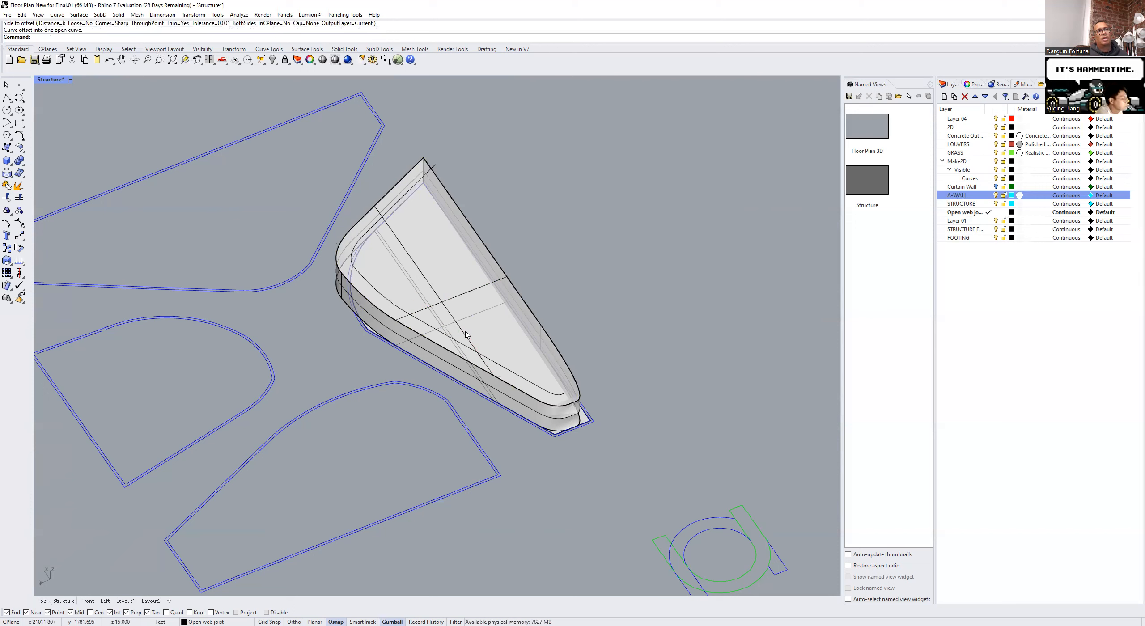
Step: Duplicate the slab's straight long top edge with DupEdge and deselect the new curve
text(DupEdge)
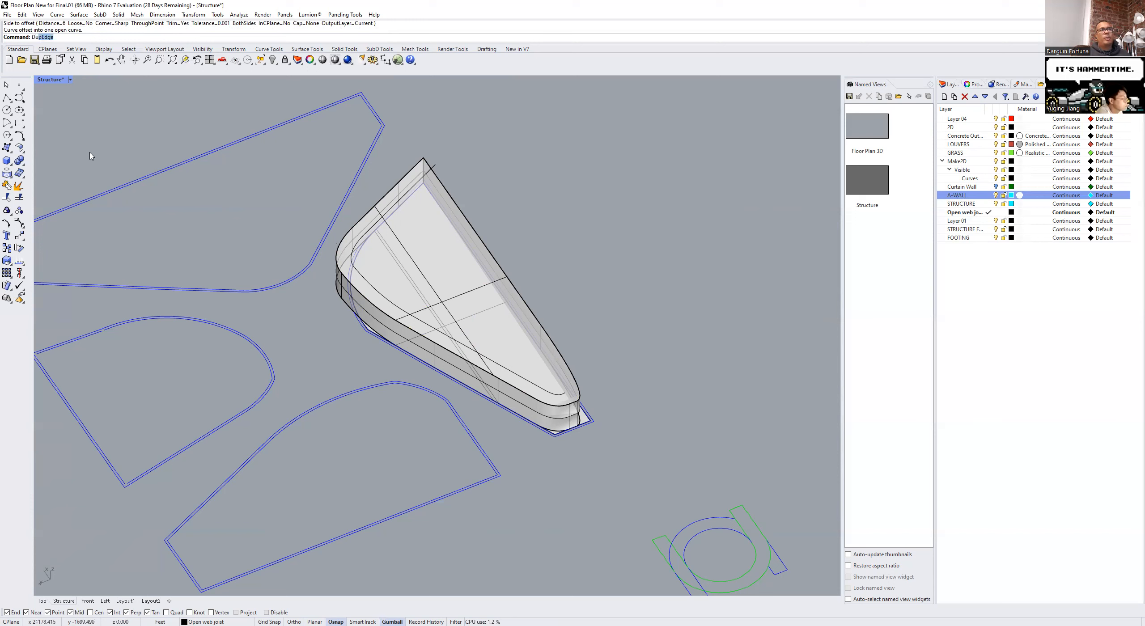
key(Return)
click(491, 253)
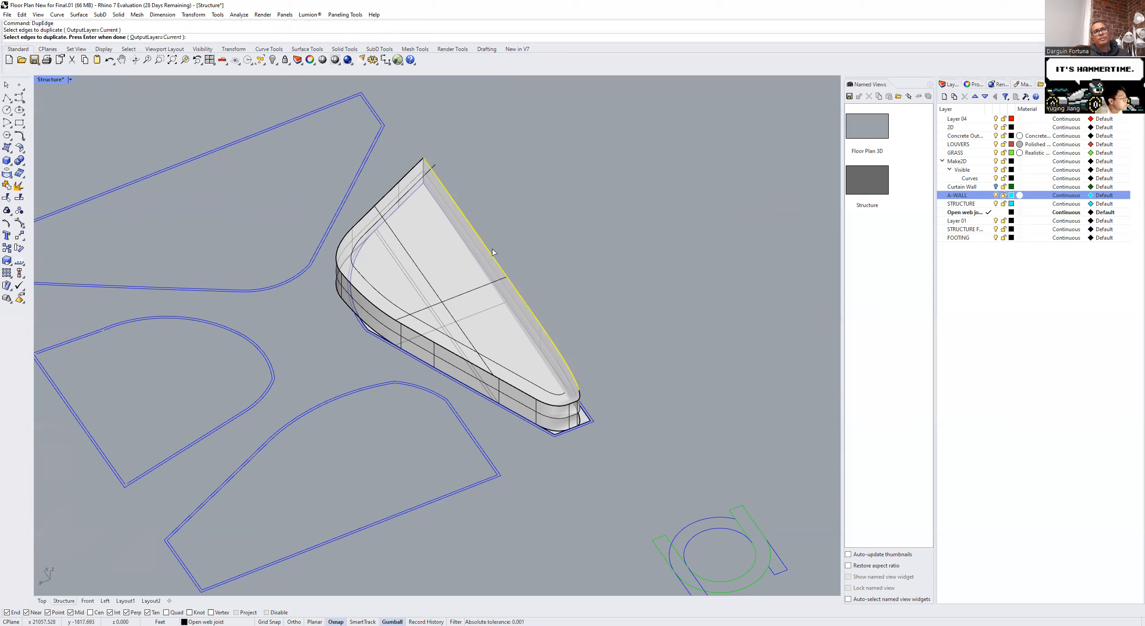
key(Return)
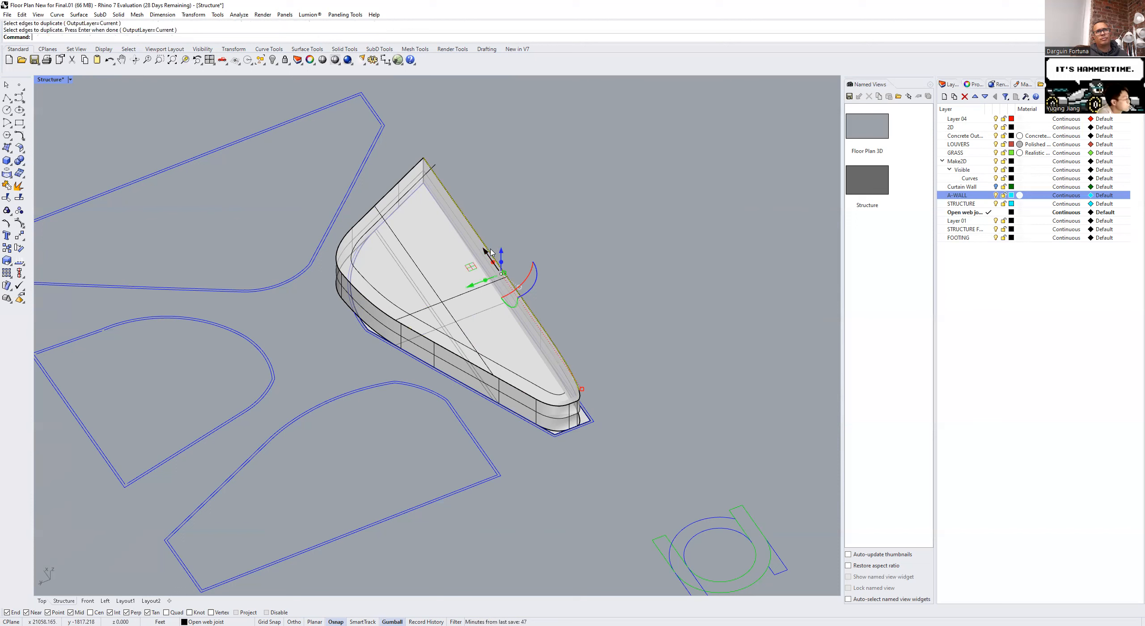
key(Escape)
Step: Fillet the inward offset curve and the duplicated long-edge curve with radius 0 at the slab's pointed corner
text(fi)
key(Return)
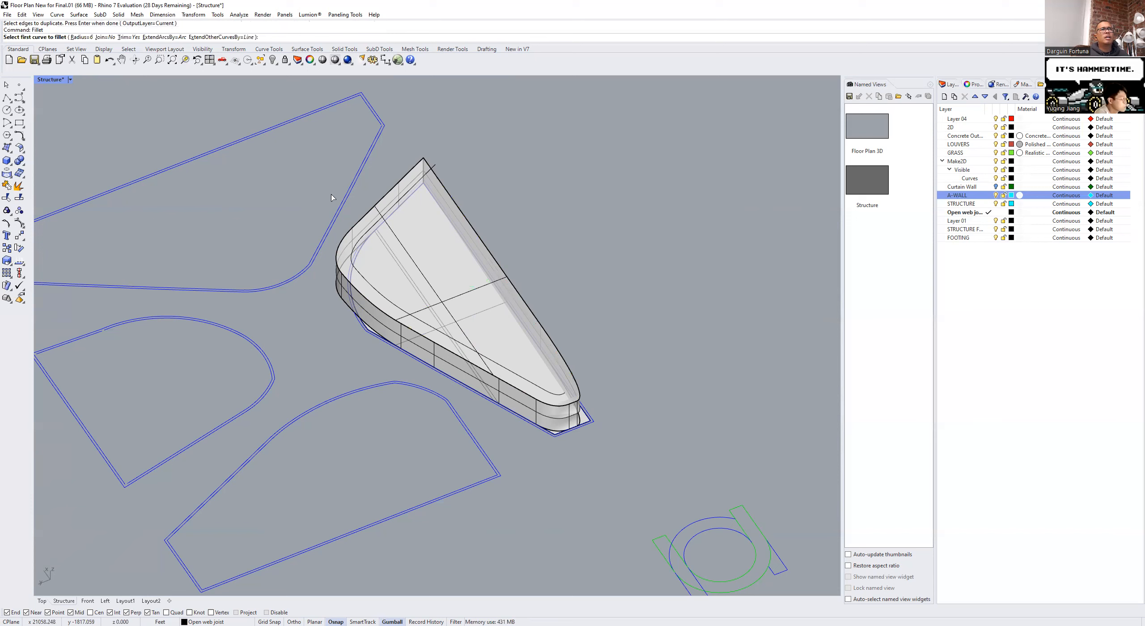
click(86, 37)
text(0)
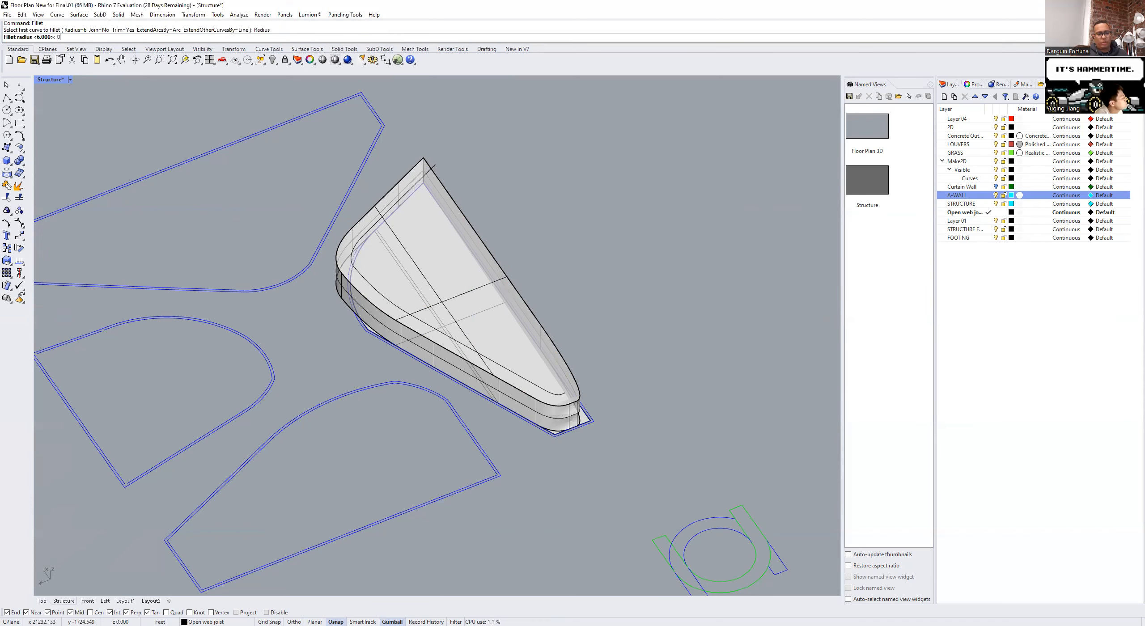
key(Return)
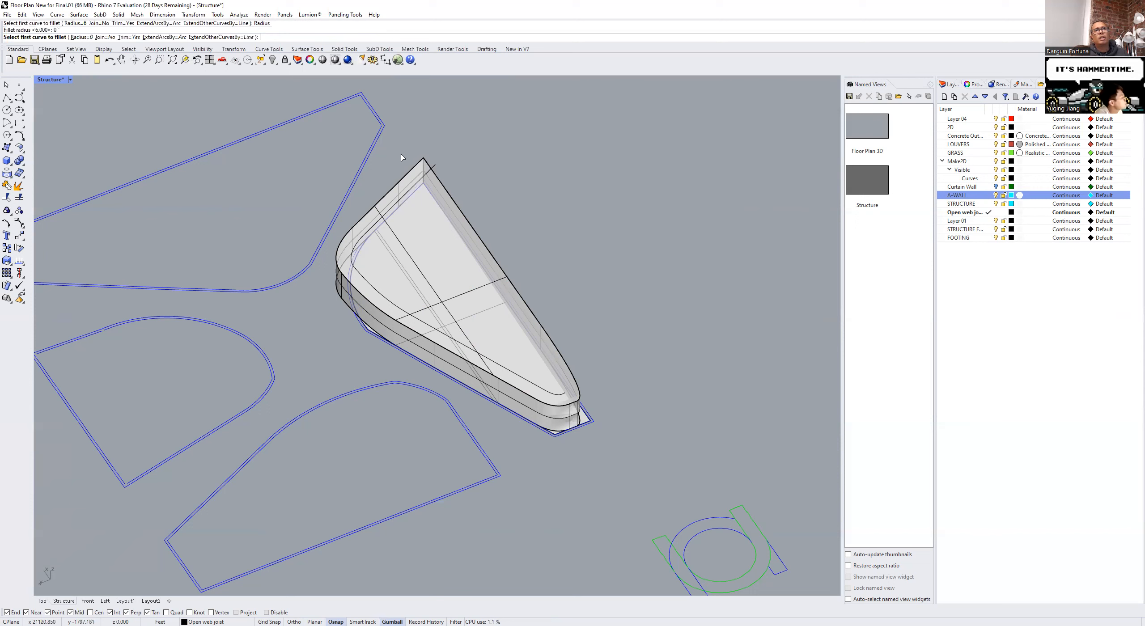
click(425, 176)
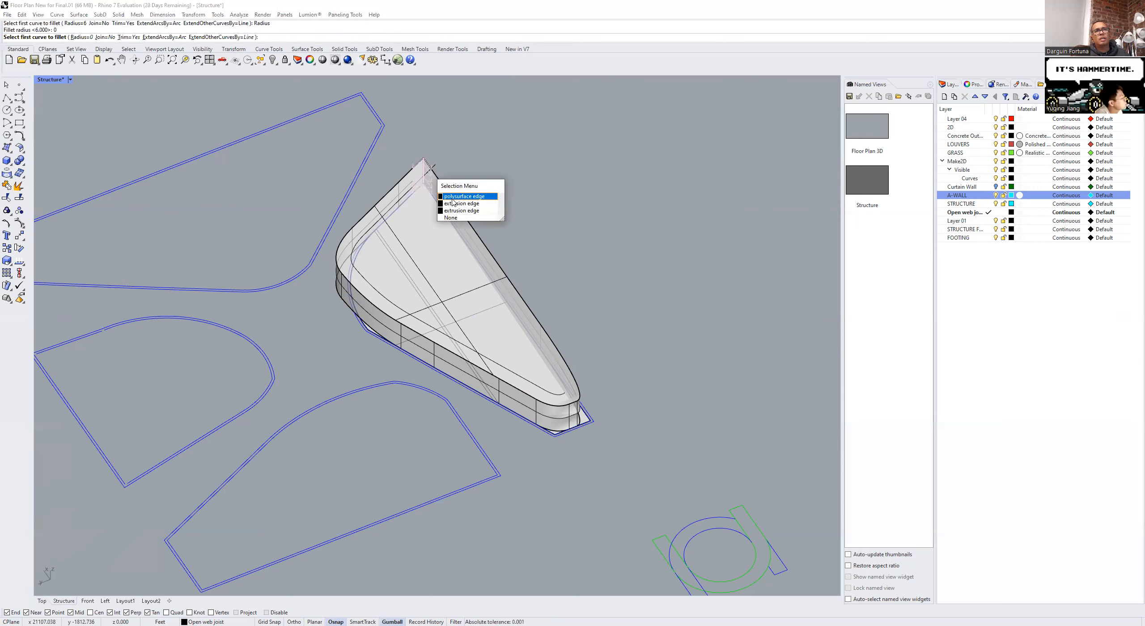
click(453, 218)
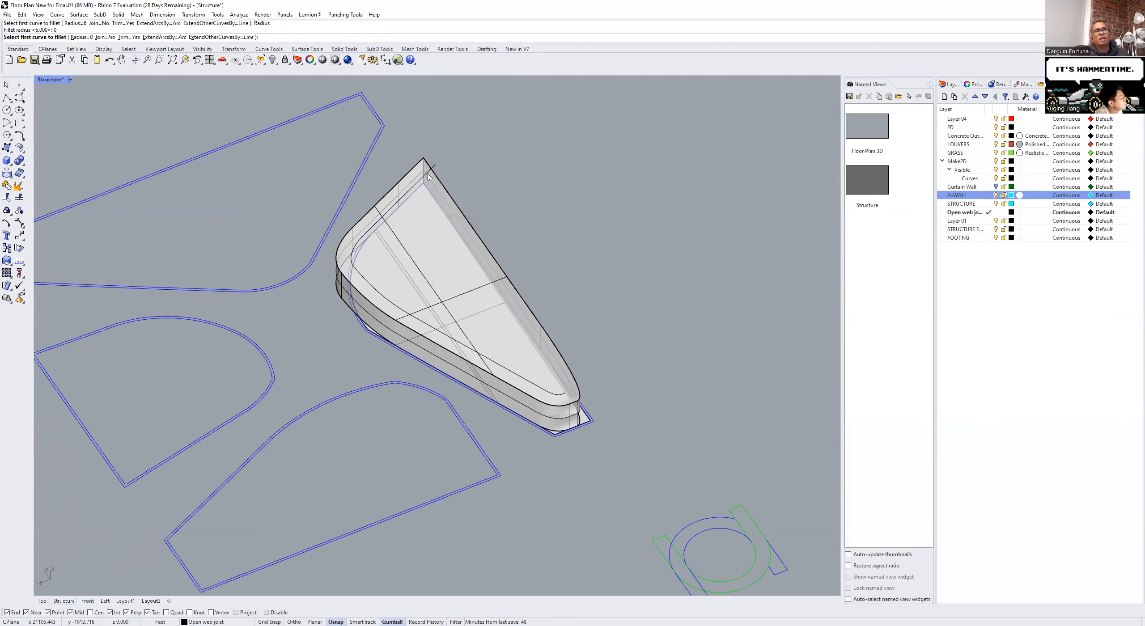
scroll(430, 177, up, 5)
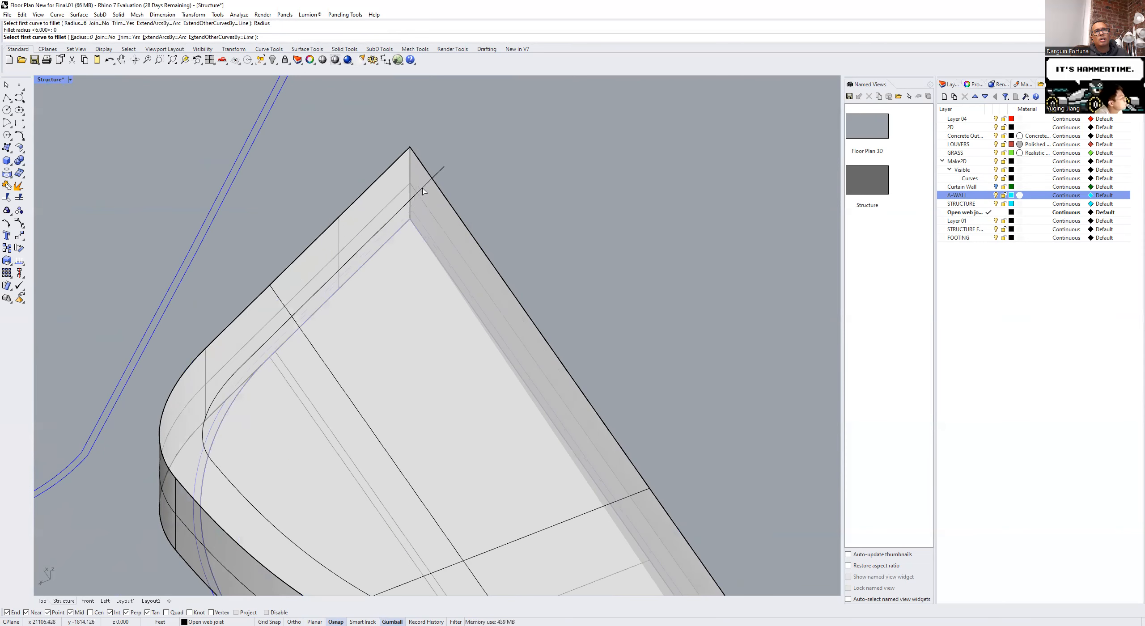
click(423, 188)
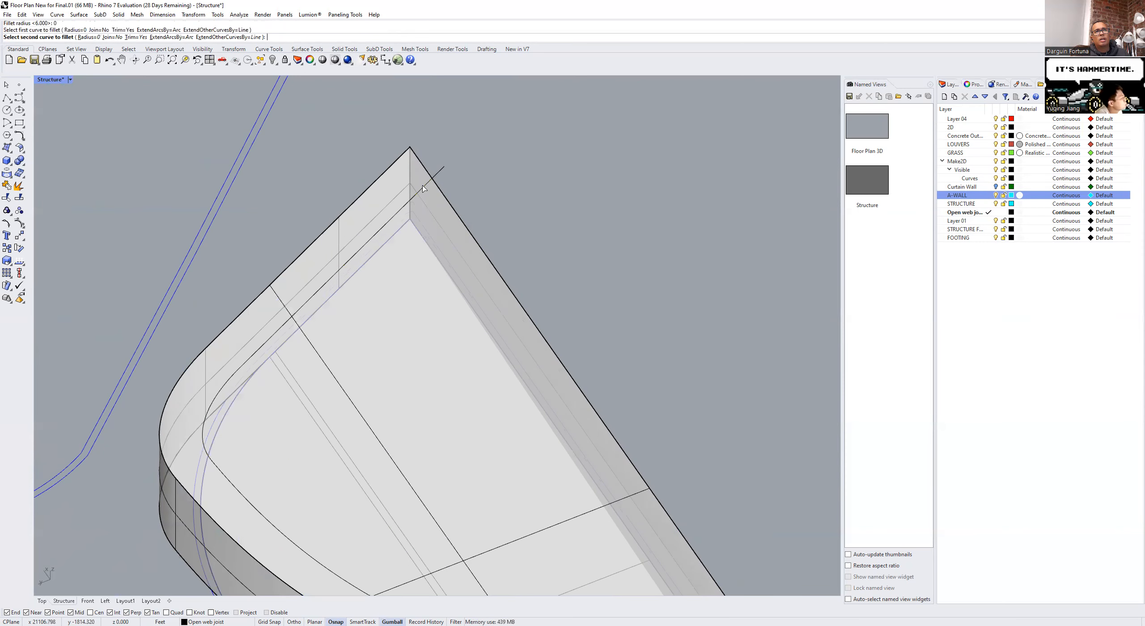
click(444, 198)
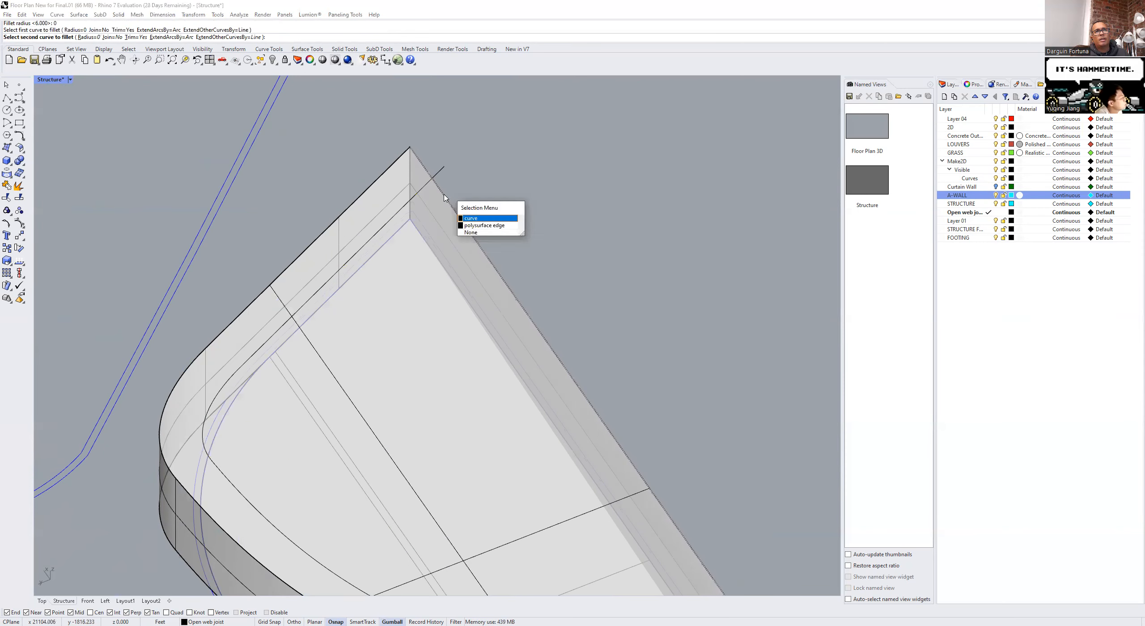
click(470, 219)
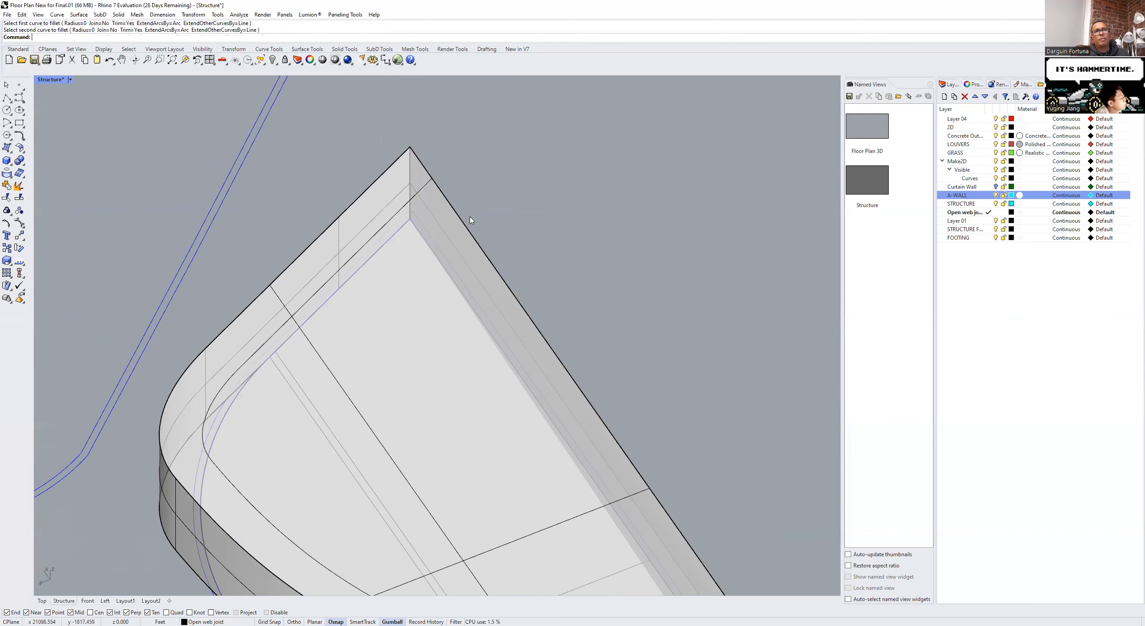
Step: Fillet the long-edge curve and the offset curve with radius 0 at the slab's narrow rounded end
scroll(324, 141, down, 3)
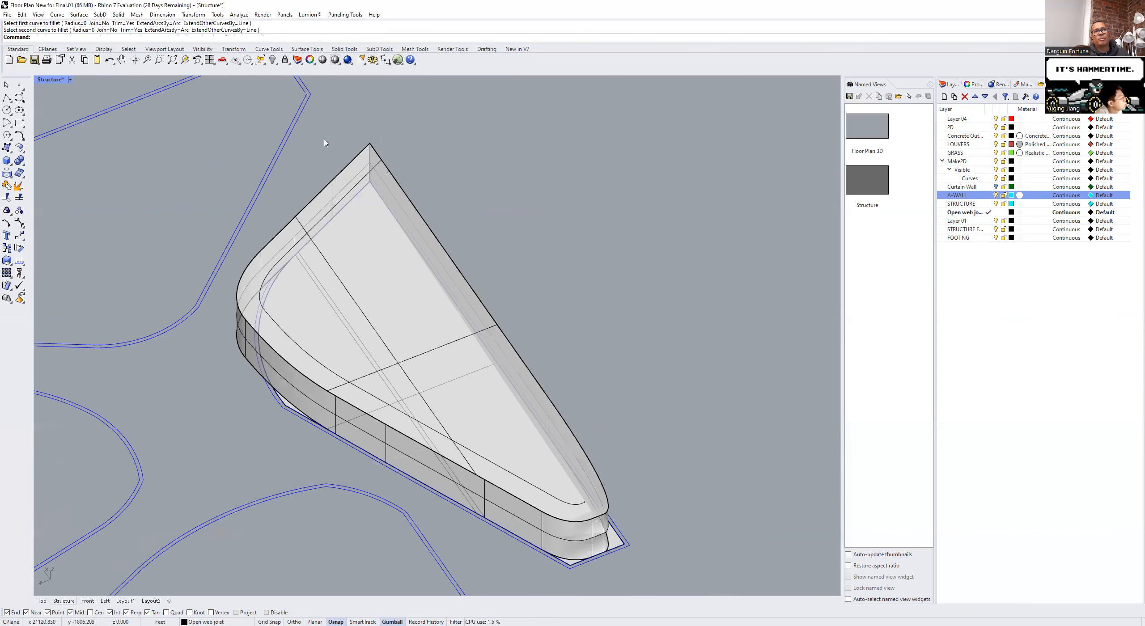
click(579, 505)
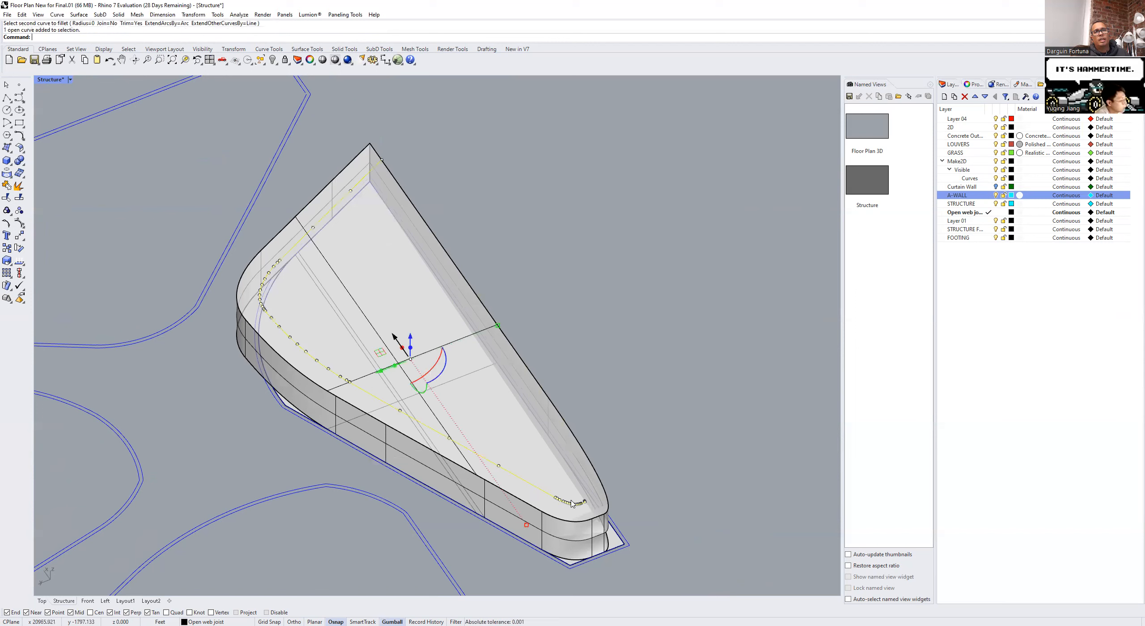
key(Return)
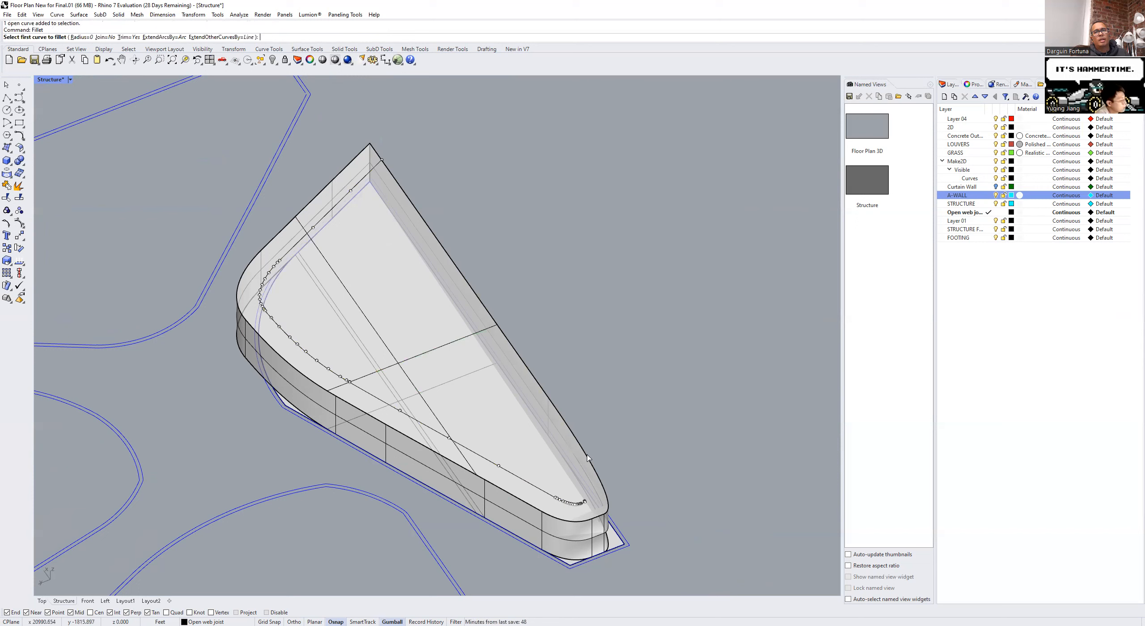
click(598, 468)
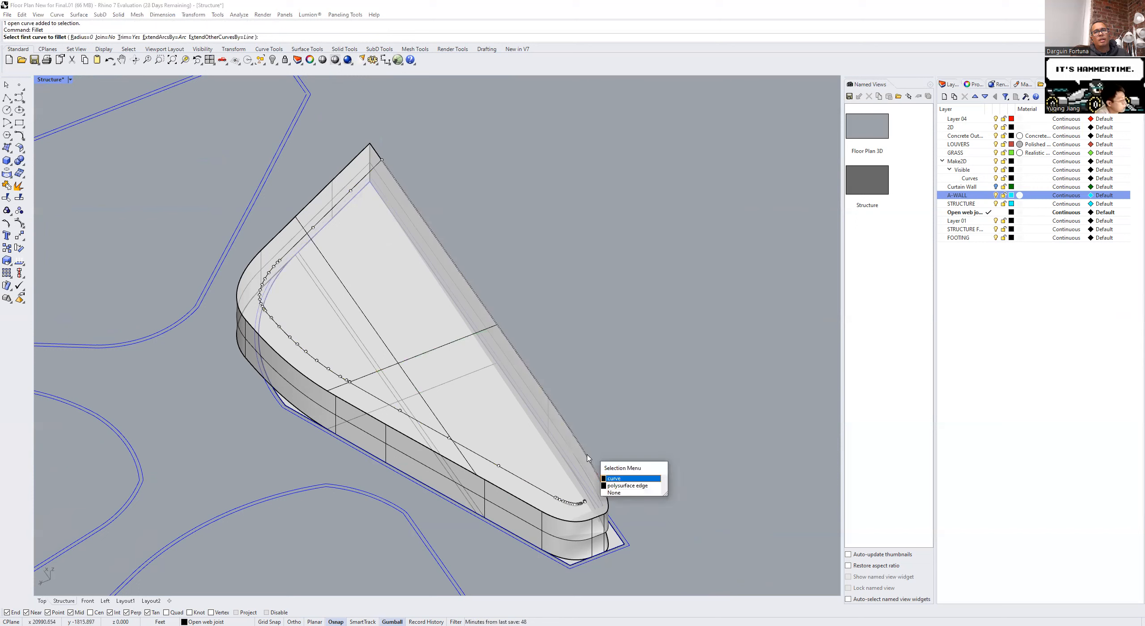
click(613, 478)
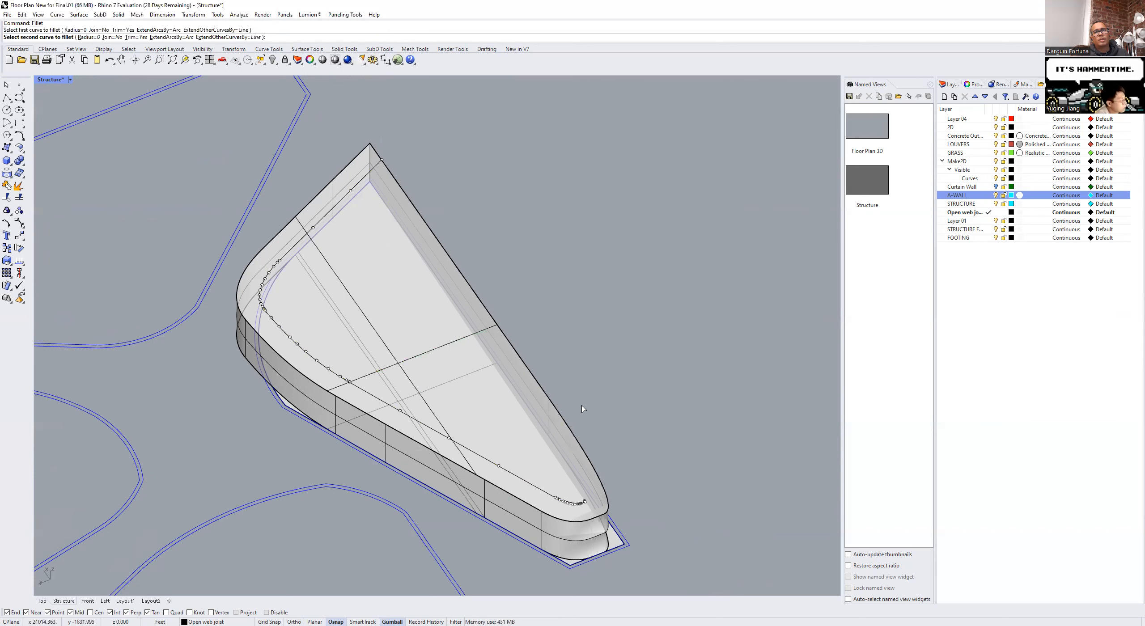
click(545, 492)
click(584, 436)
right_click(587, 437)
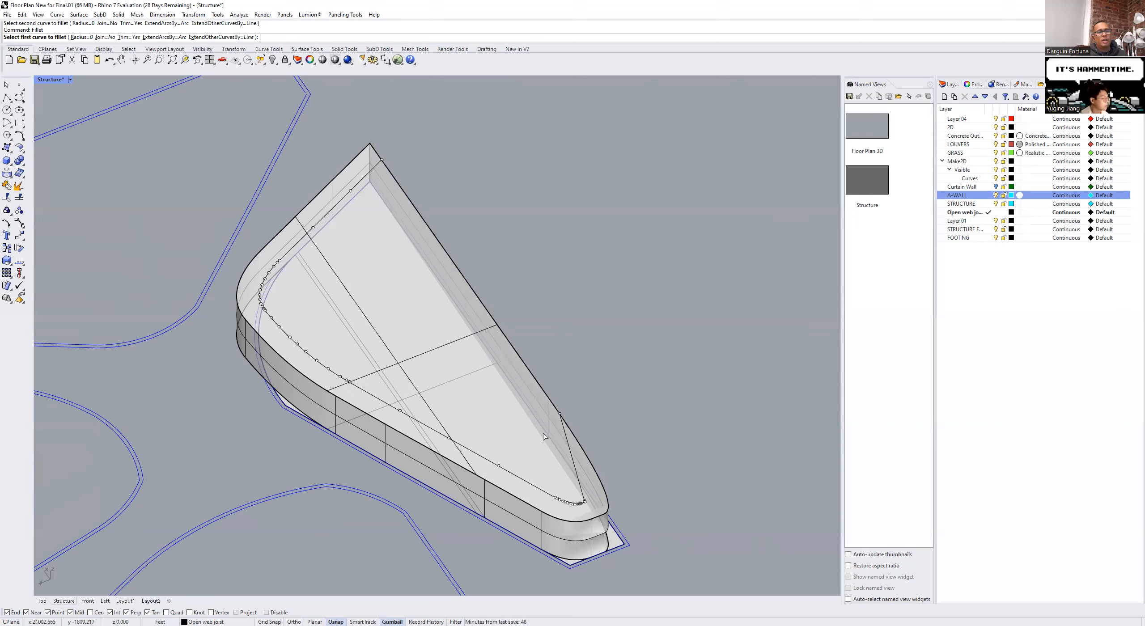
key(Escape)
key(Escape)
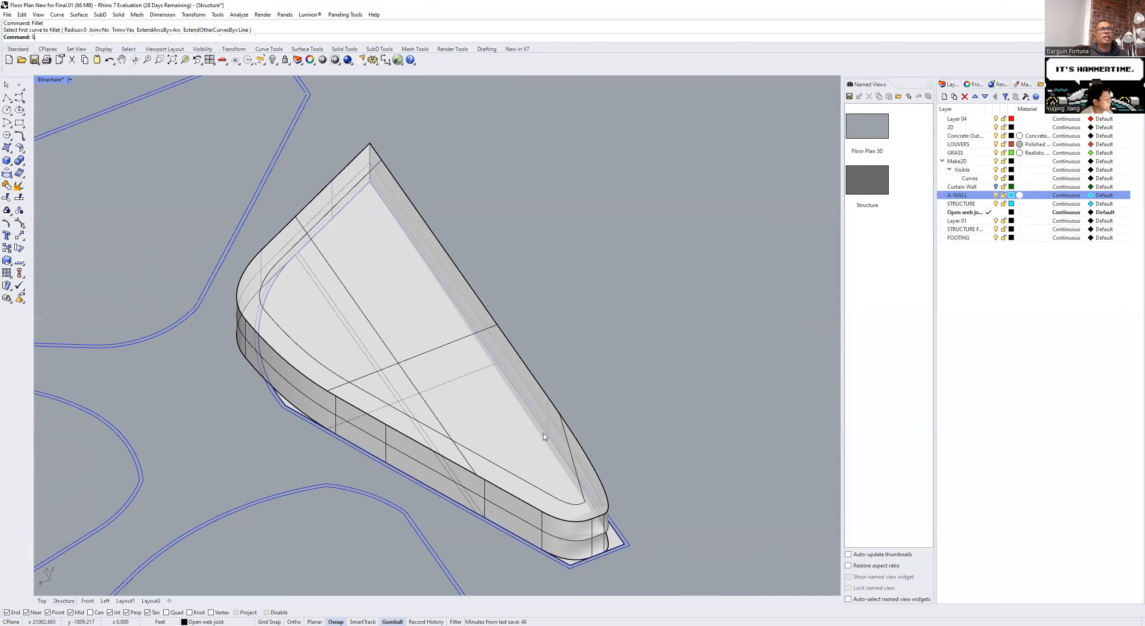
text(se)
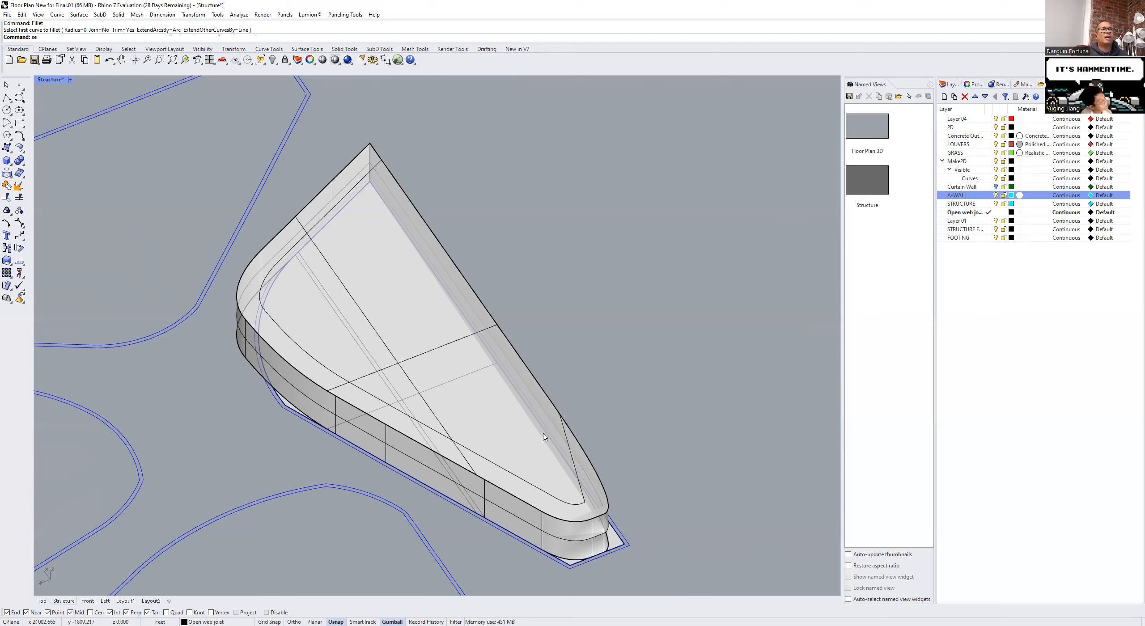
text(l)
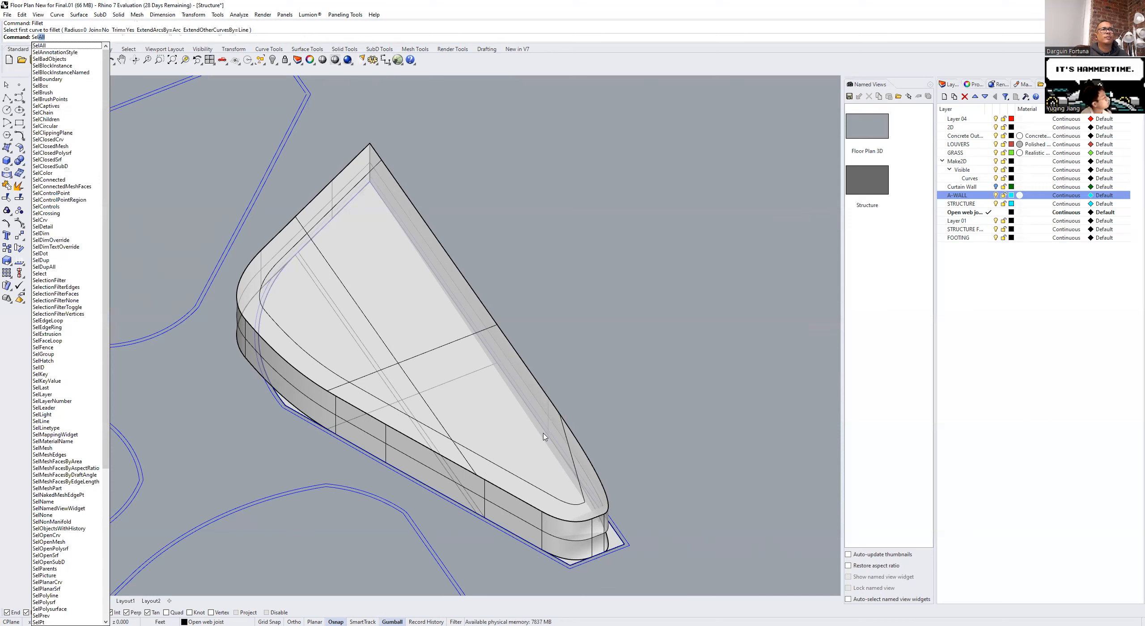
text(Last)
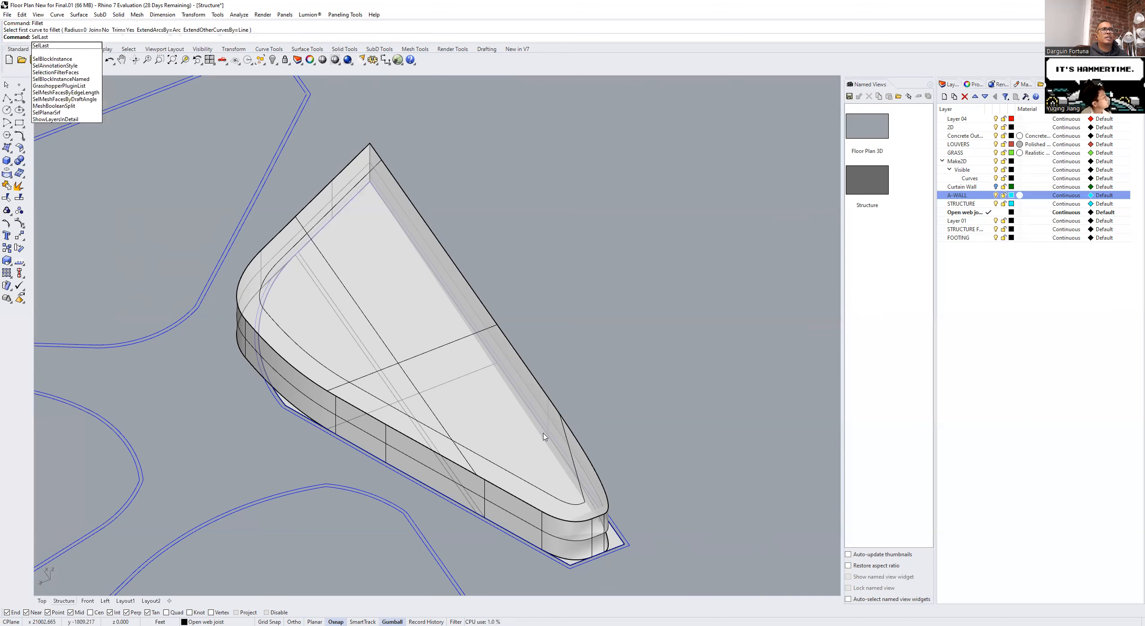
key(Return)
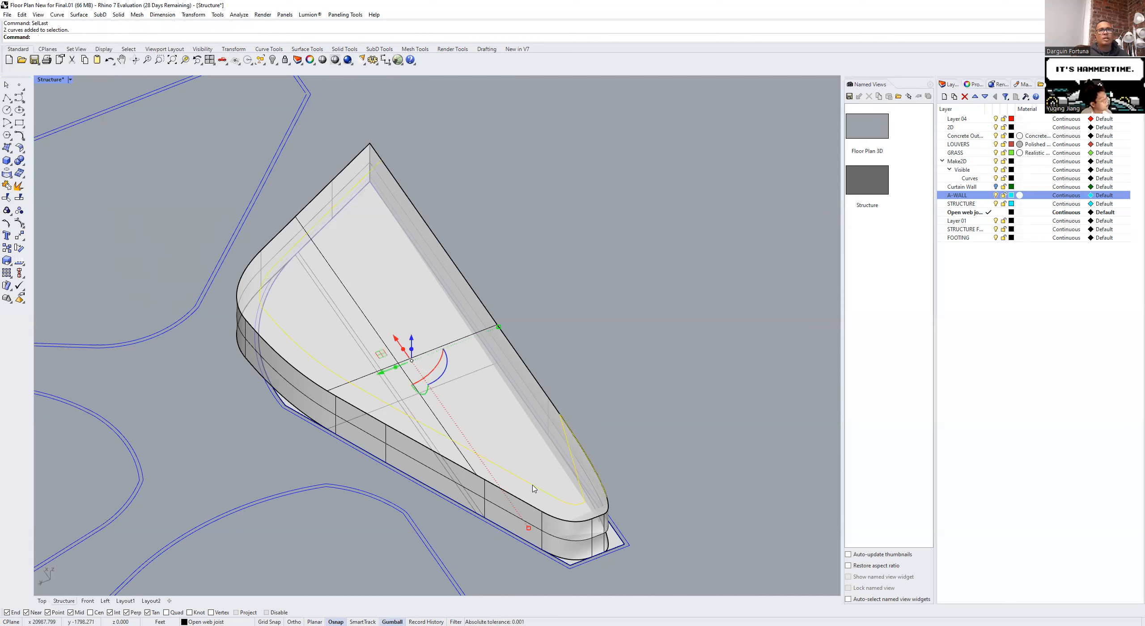
shift+click(550, 399)
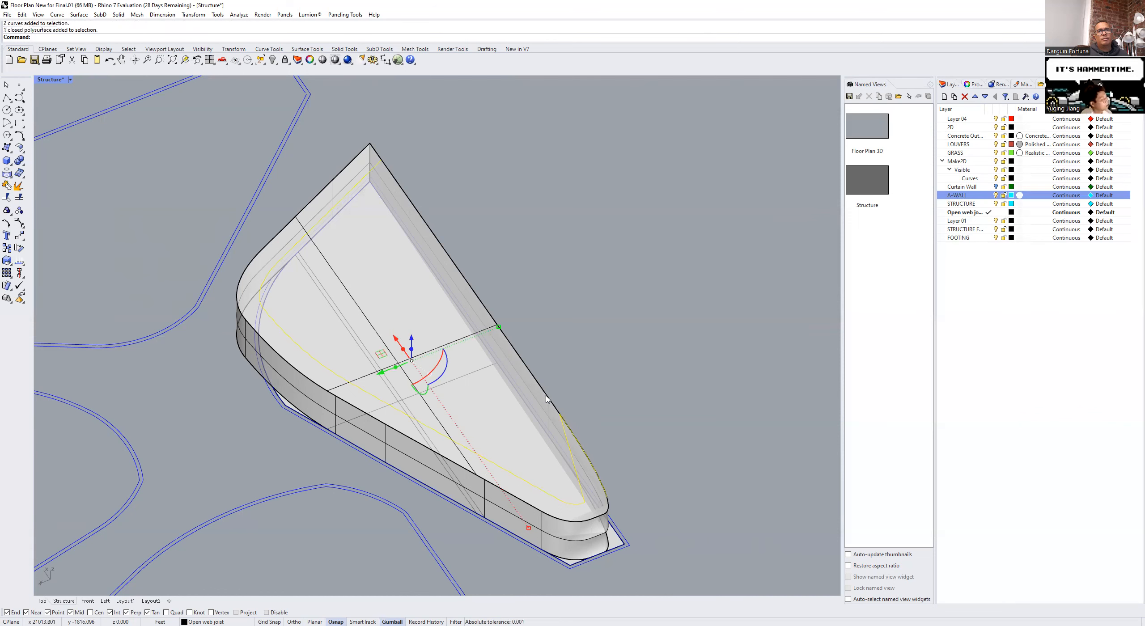
key(Escape)
click(562, 427)
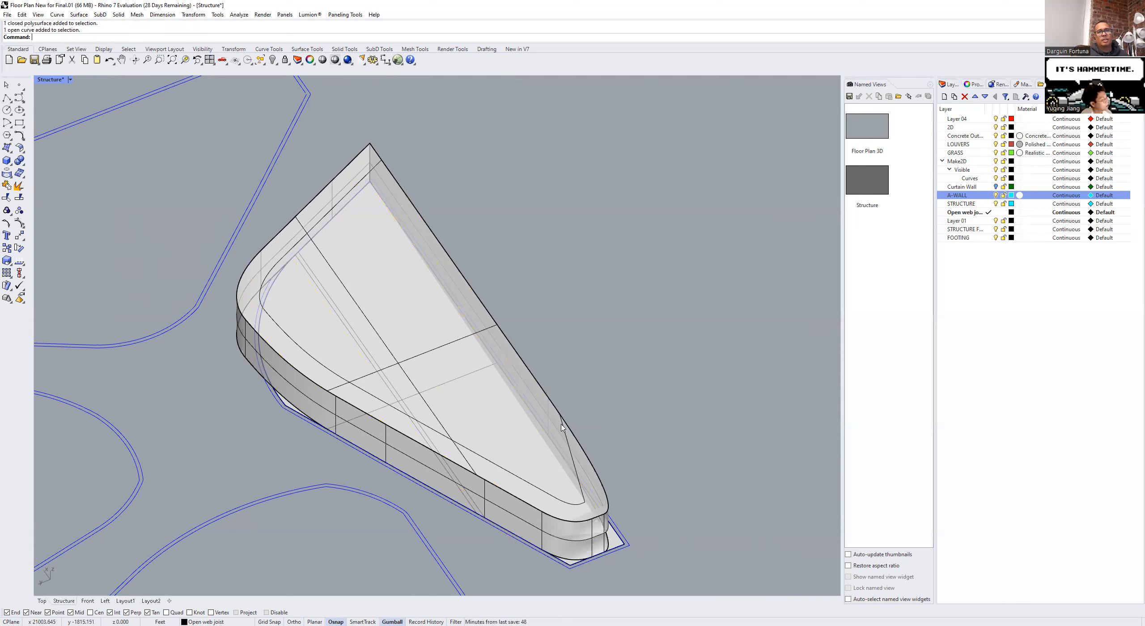
shift+click(463, 278)
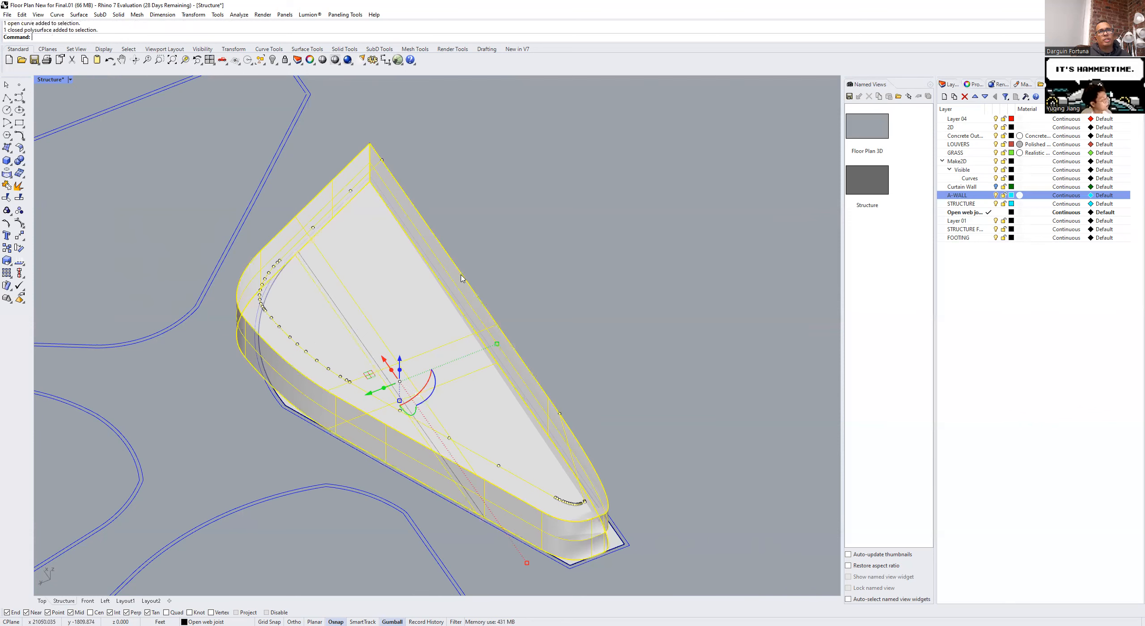
click(527, 285)
Step: Select the open offset outline on the slab's top and close it with CloseCrv
click(562, 434)
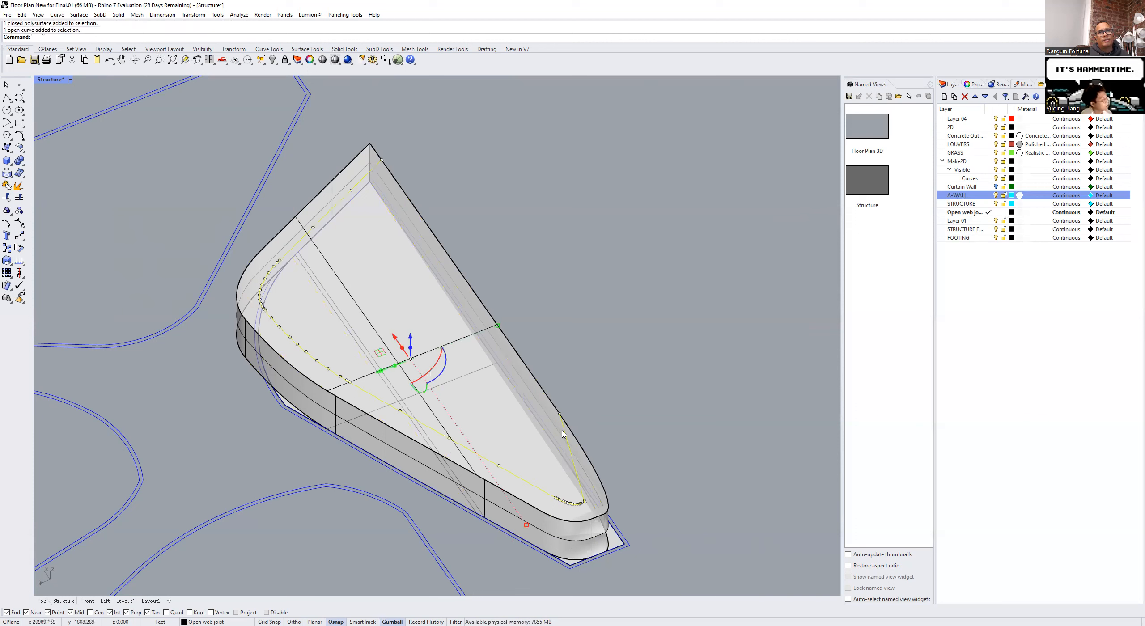
text(Closet)
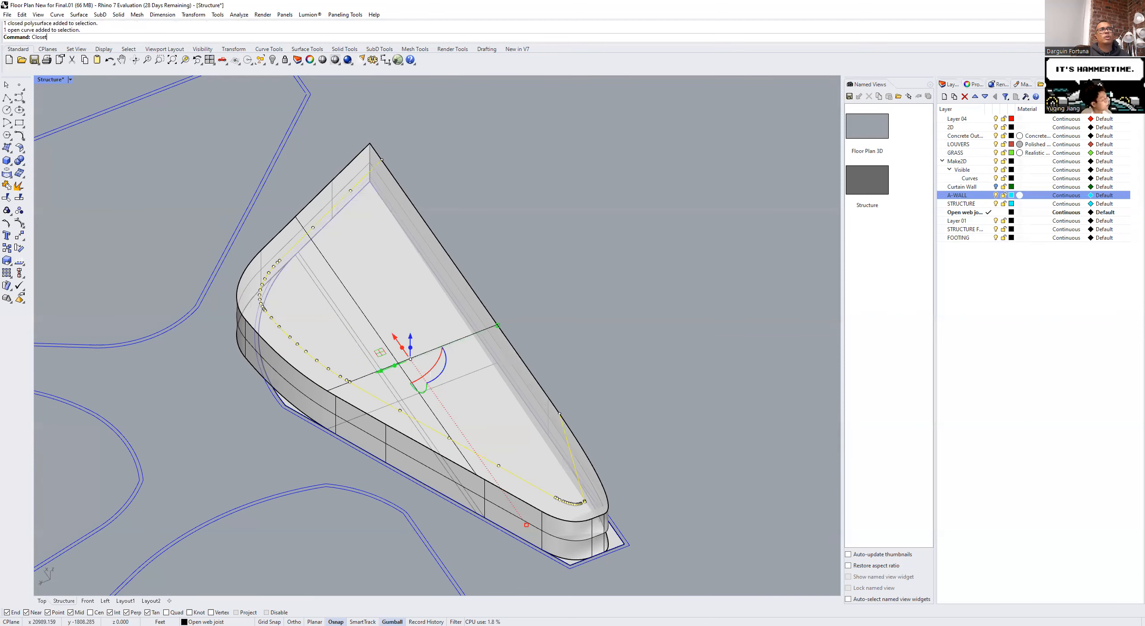
key(Return)
key(Escape)
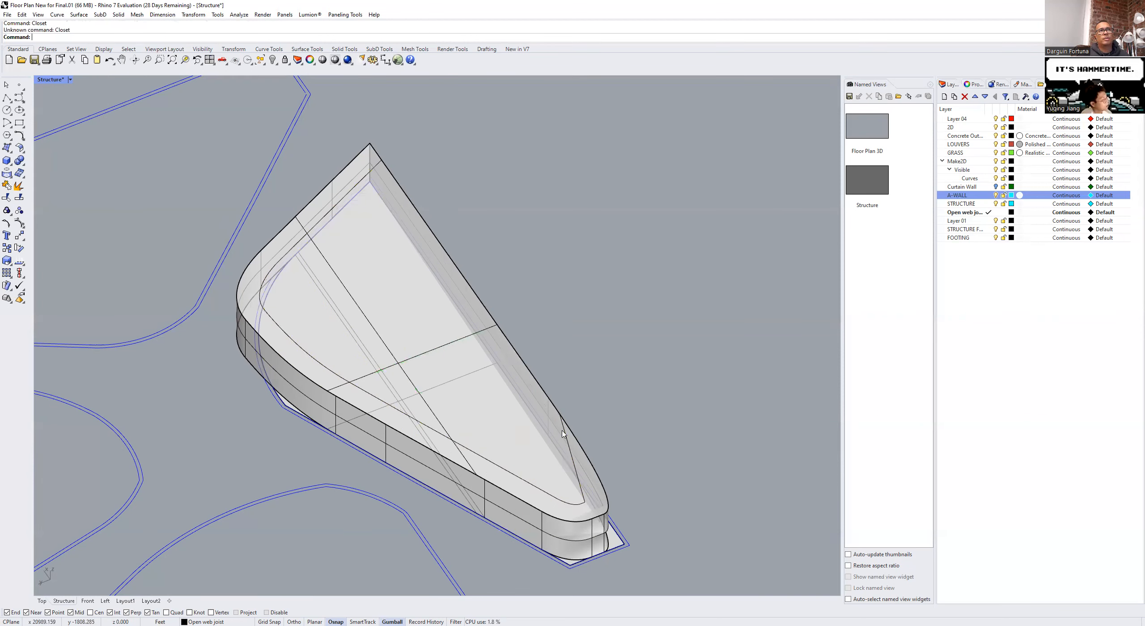
click(562, 433)
text(CloseCrv)
key(Return)
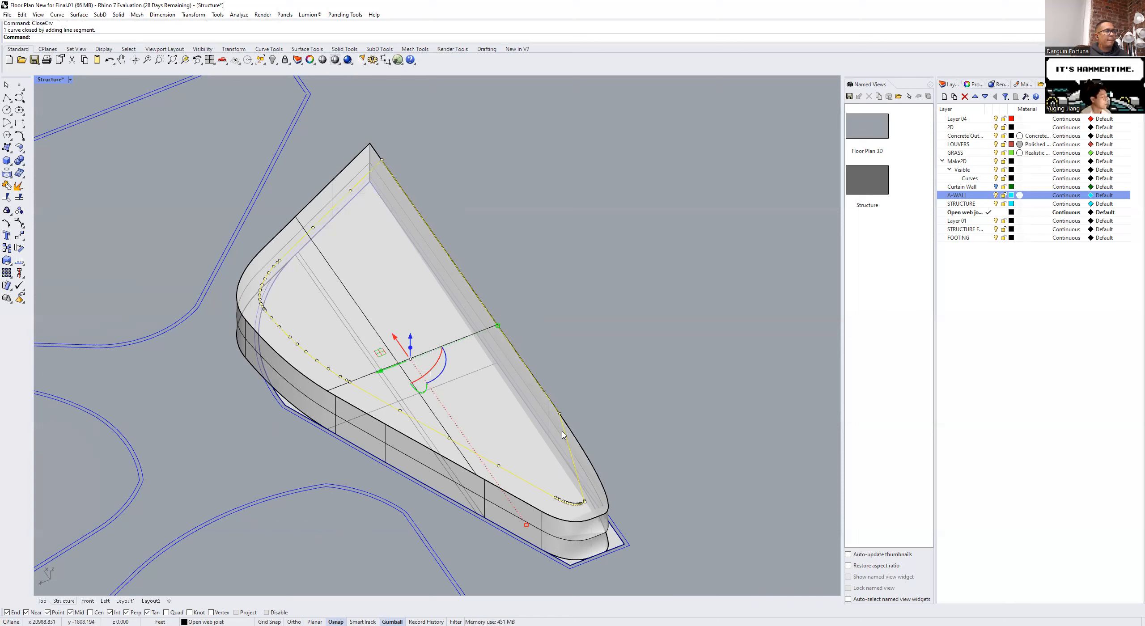
Step: Extrude the closed tier outline upward as a solid with ExtrudeCrv
text(ExtrudeCrv)
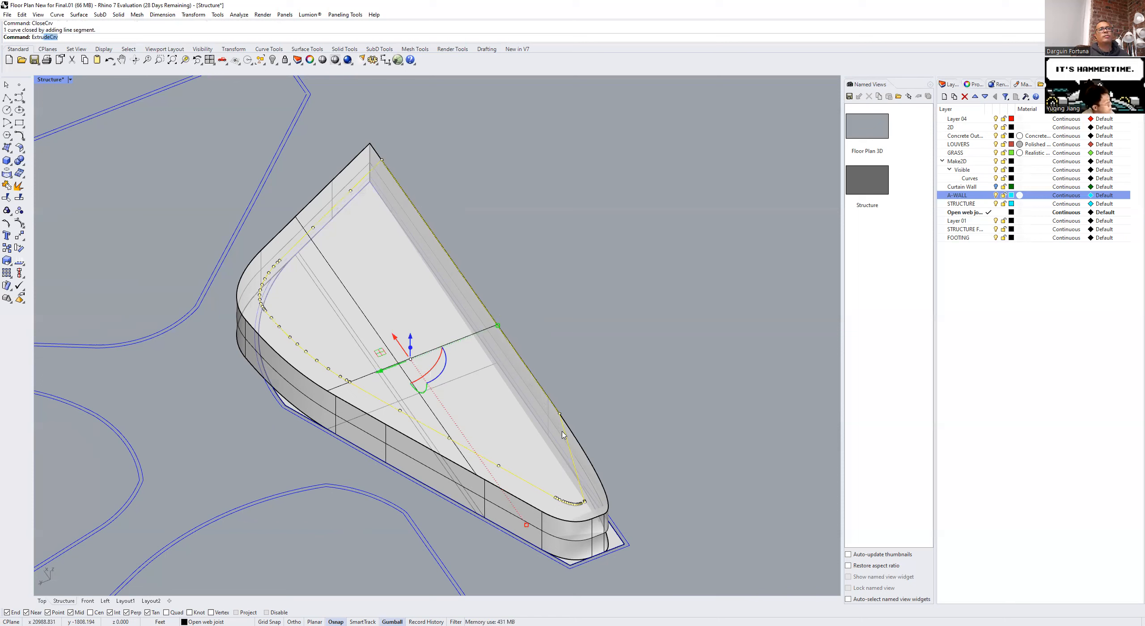
key(Return)
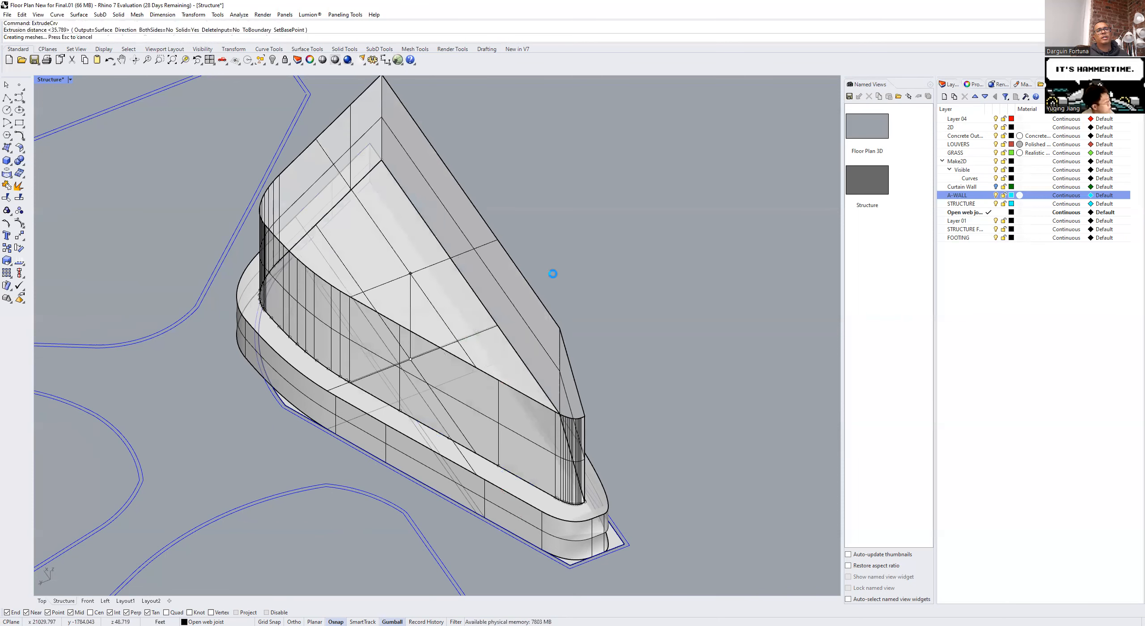
key(Return)
Step: Delete the extruded upper tier, keeping its closed outline curve on the slab
right_drag(622, 439, 656, 410)
right_drag(607, 477, 433, 394)
click(431, 385)
key(Delete)
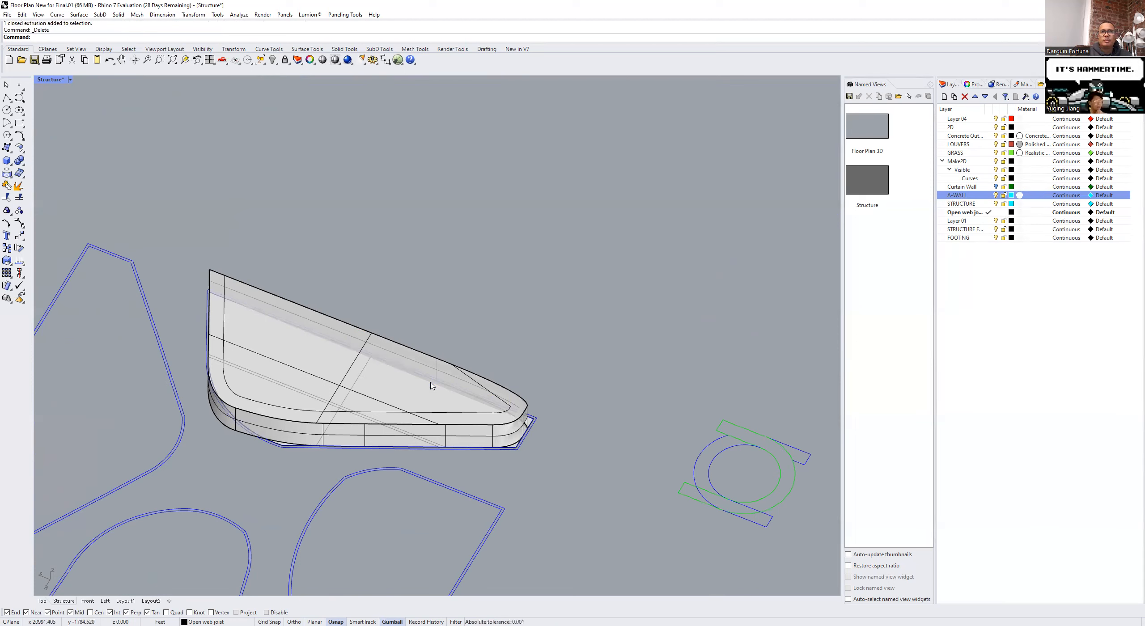
Step: Undo the accidental move of the slab
right_drag(432, 385, 466, 397)
scroll(465, 397, up, 2)
click(500, 394)
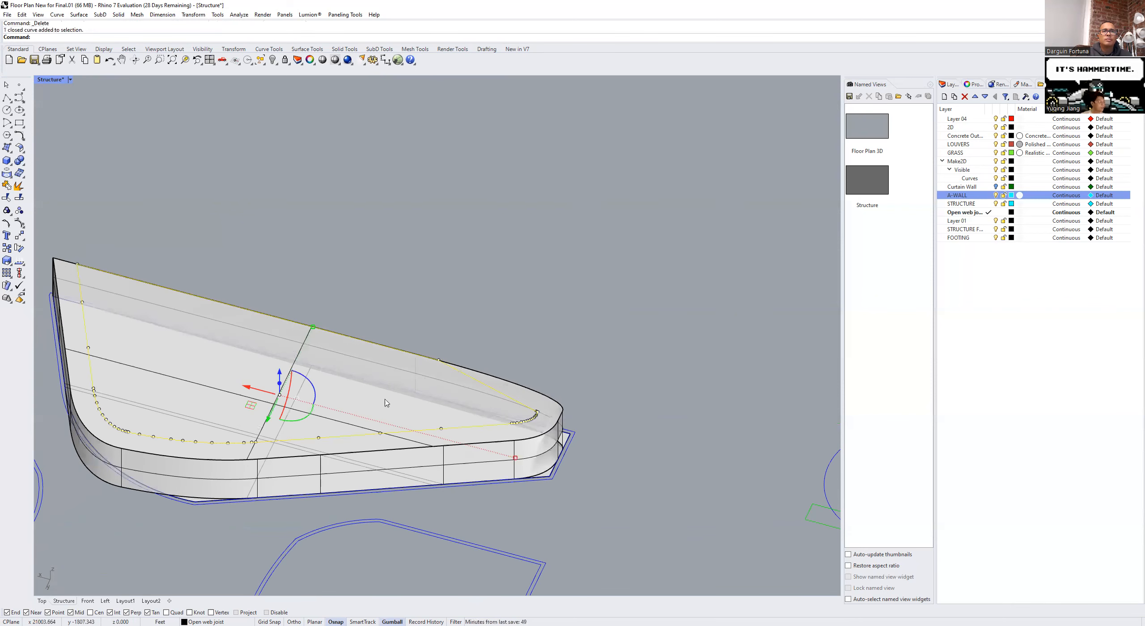
click(379, 336)
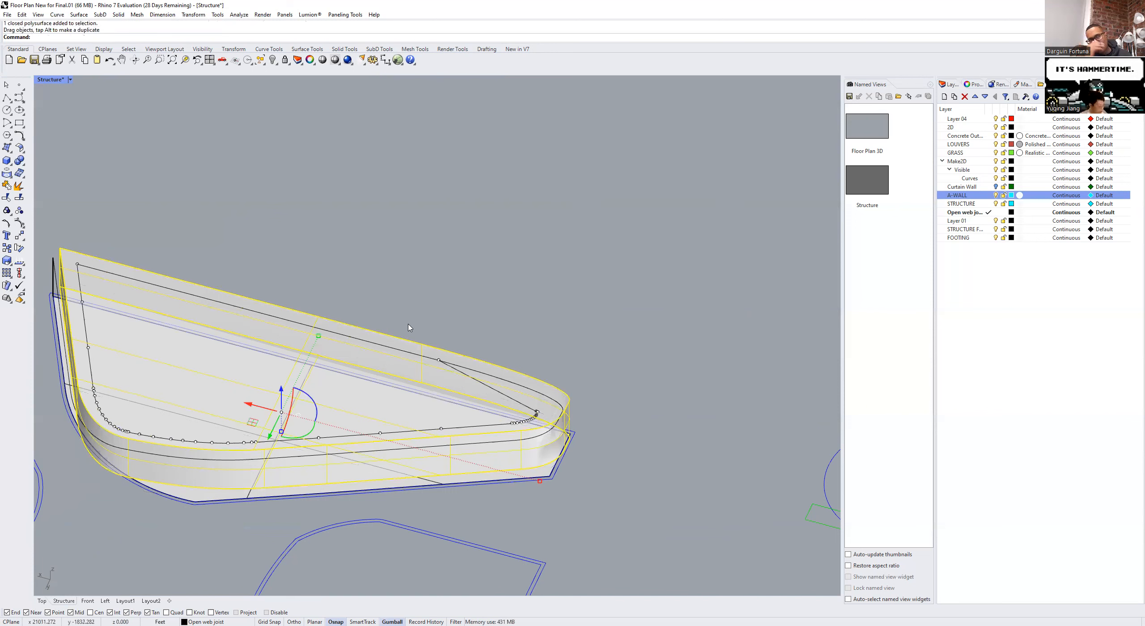
key(ctrl+z)
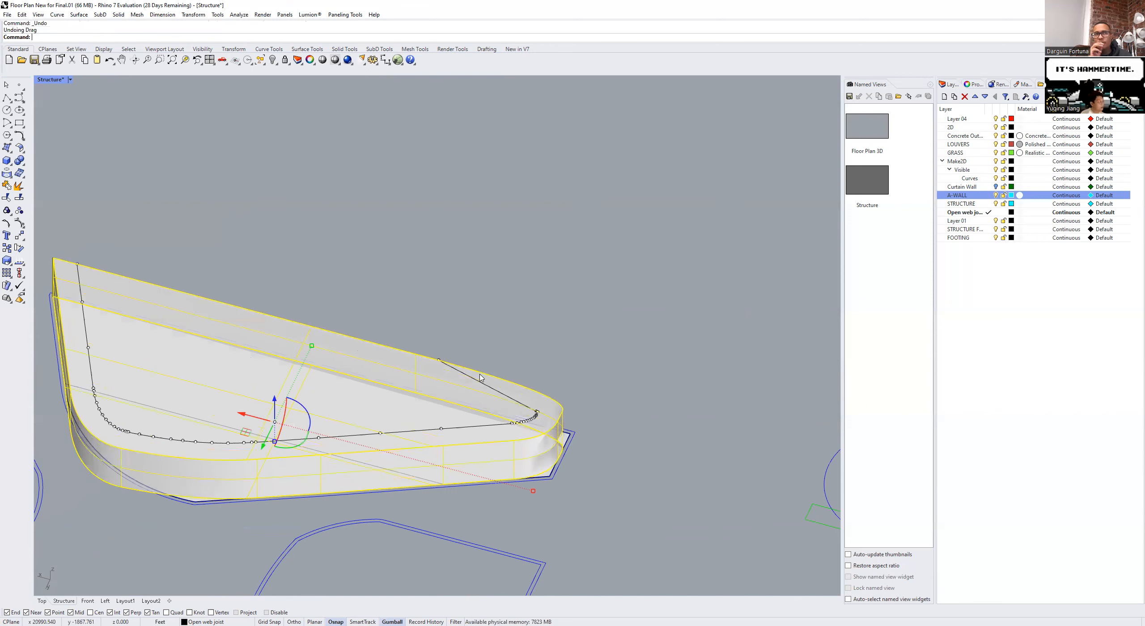
Step: Try rotating the closed tier outline on the slab with the gumball and undo the rotation
click(478, 383)
right_drag(396, 333, 282, 389)
scroll(282, 391, up, 3)
drag(313, 400, 577, 375)
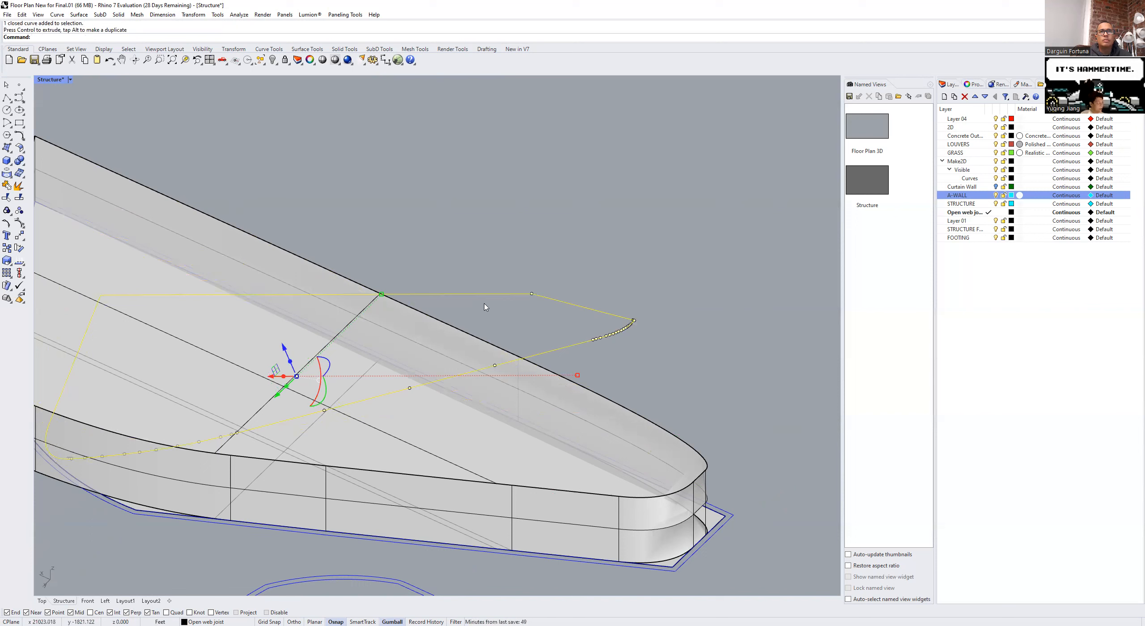
key(ctrl+z)
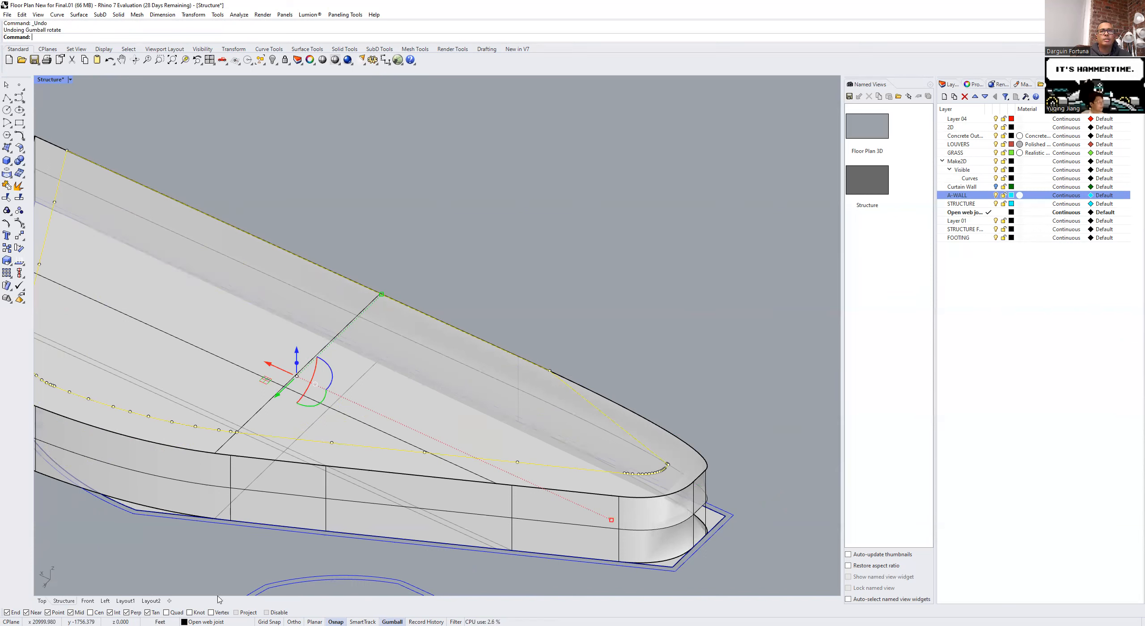
Step: Delete the closed tier outline curve lying on the slab's top face, leaving the slab itself in place
click(564, 468)
key(Delete)
click(565, 476)
scroll(565, 477, down, 5)
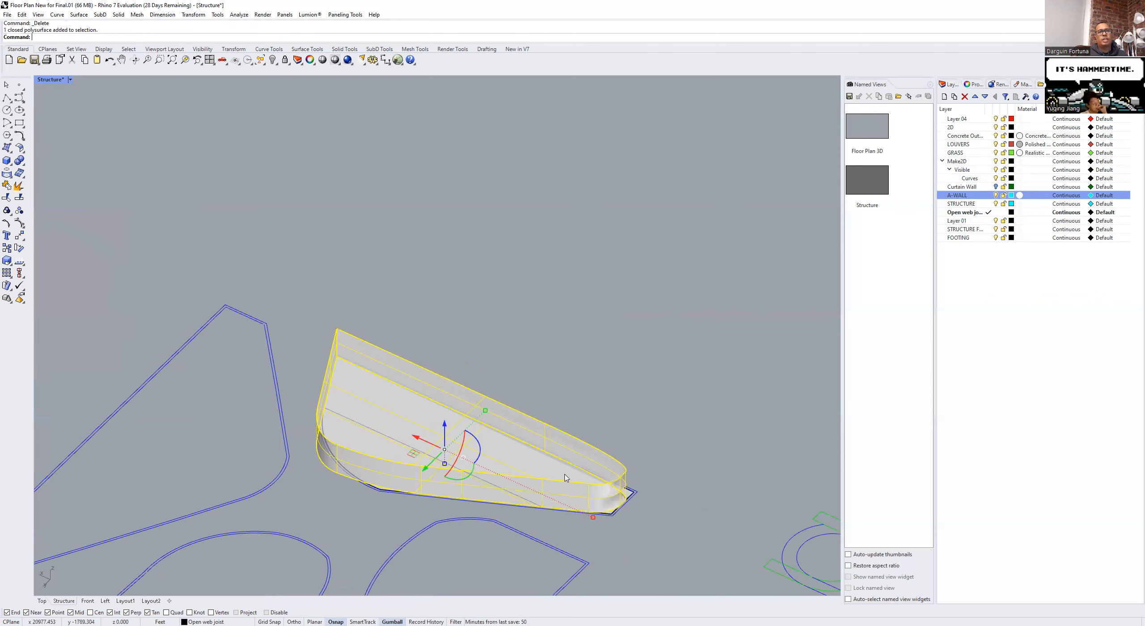
right_drag(440, 486, 466, 398)
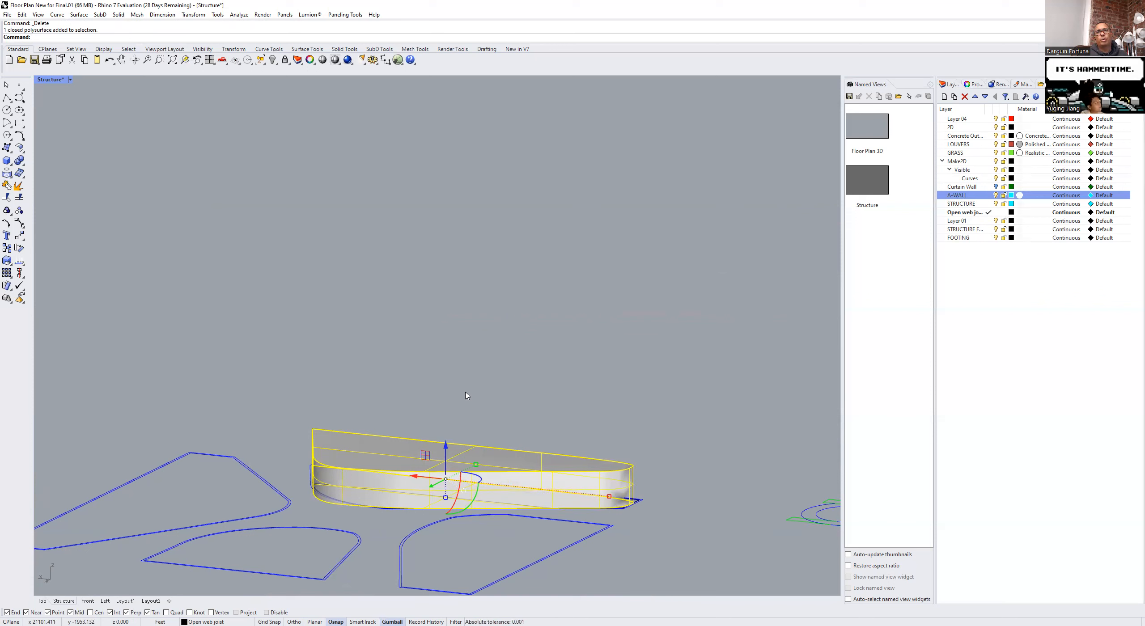
key(Escape)
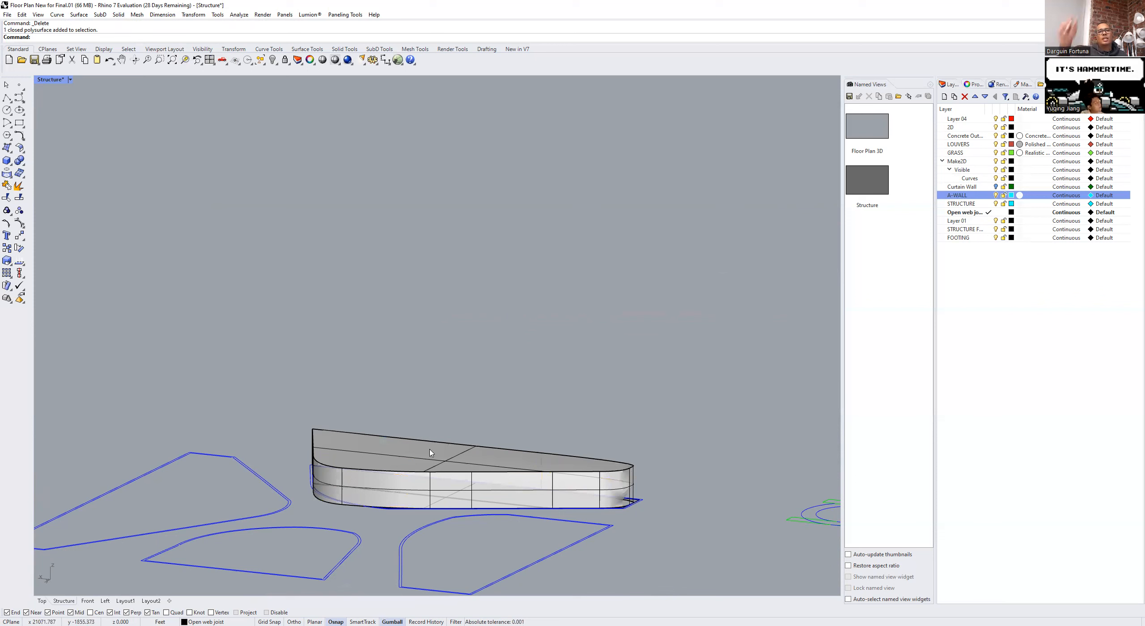
Step: Show the slab's solid points with SolidPtOn, try raising the top point at its rounded narrow end, and undo the move
click(430, 453)
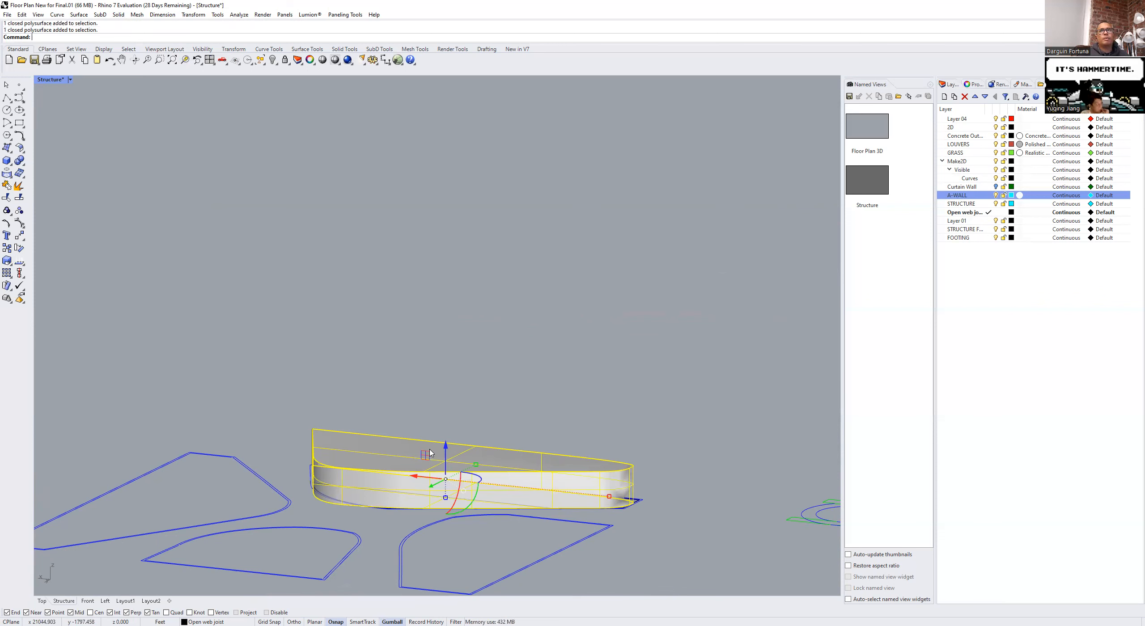
text(SolidPtOn)
key(Return)
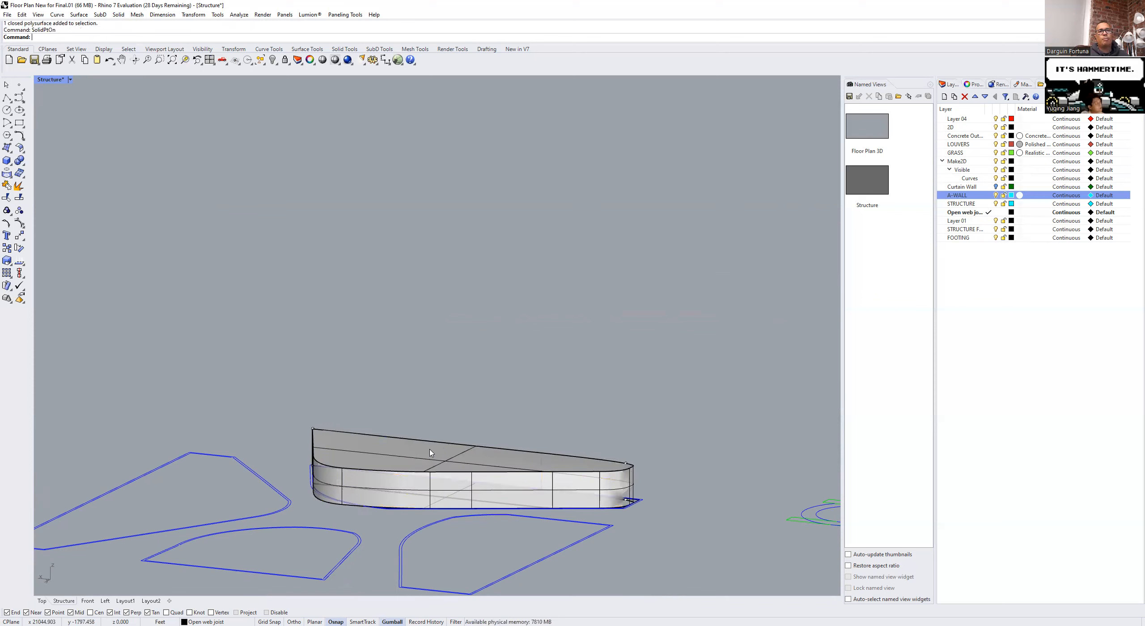
mouse_move(268, 489)
right_down()
mouse_move(270, 480)
mouse_move(260, 498)
mouse_move(273, 472)
right_up()
drag(565, 417, 653, 475)
drag(624, 439, 619, 337)
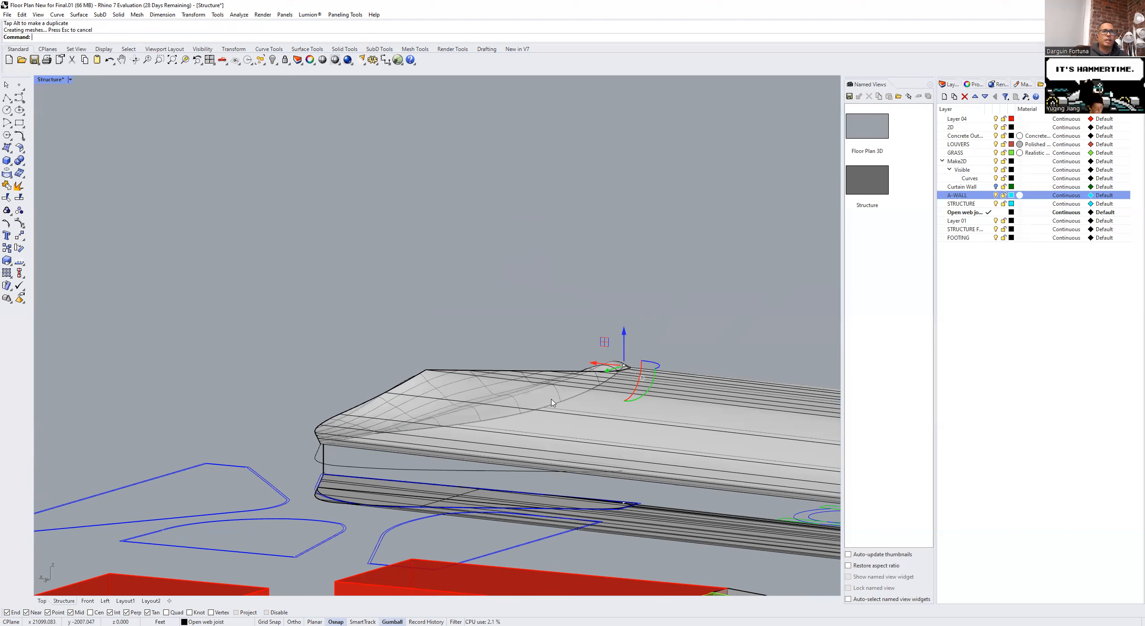
key(Escape)
click(22, 14)
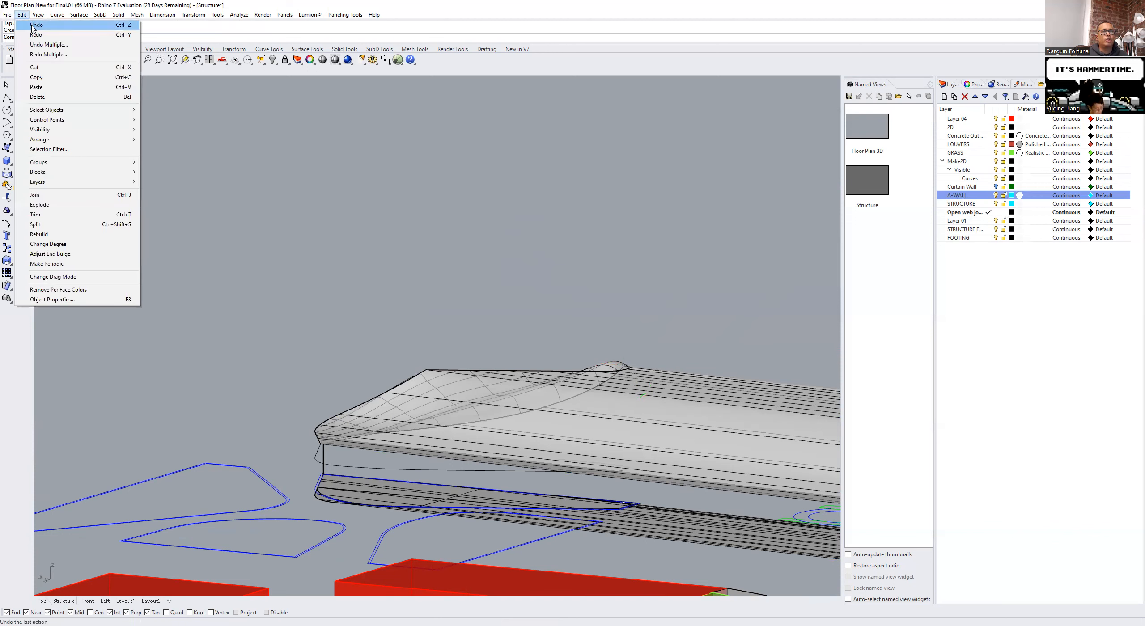
click(36, 24)
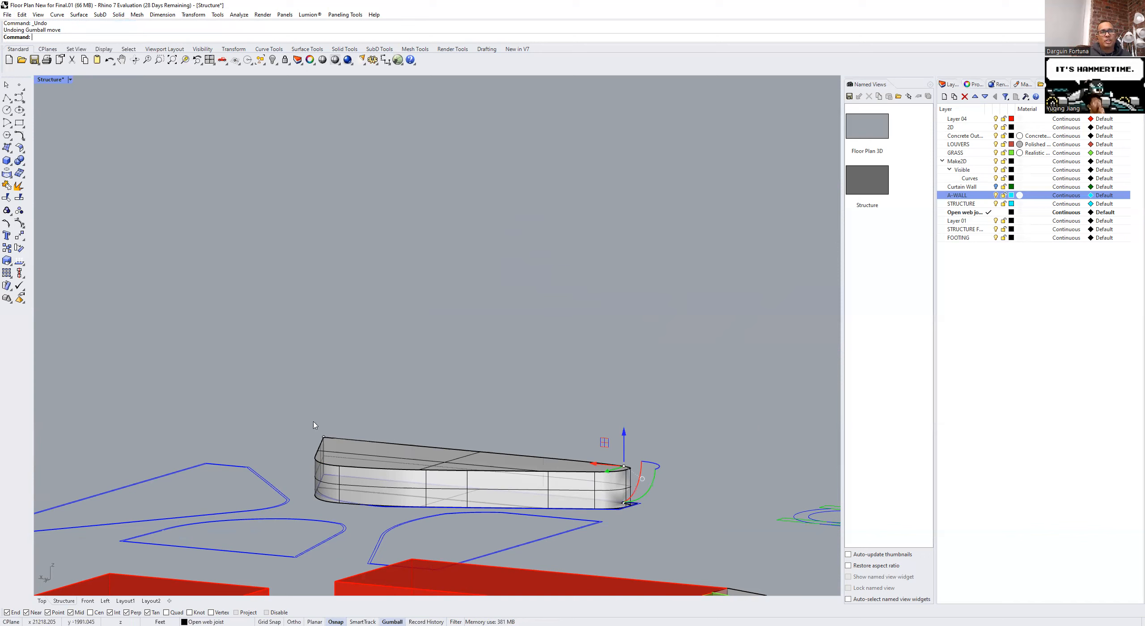
Step: Try raising the slab's sharp-corner and narrow-end top points together with the gumball, and undo the move
drag(290, 386, 341, 441)
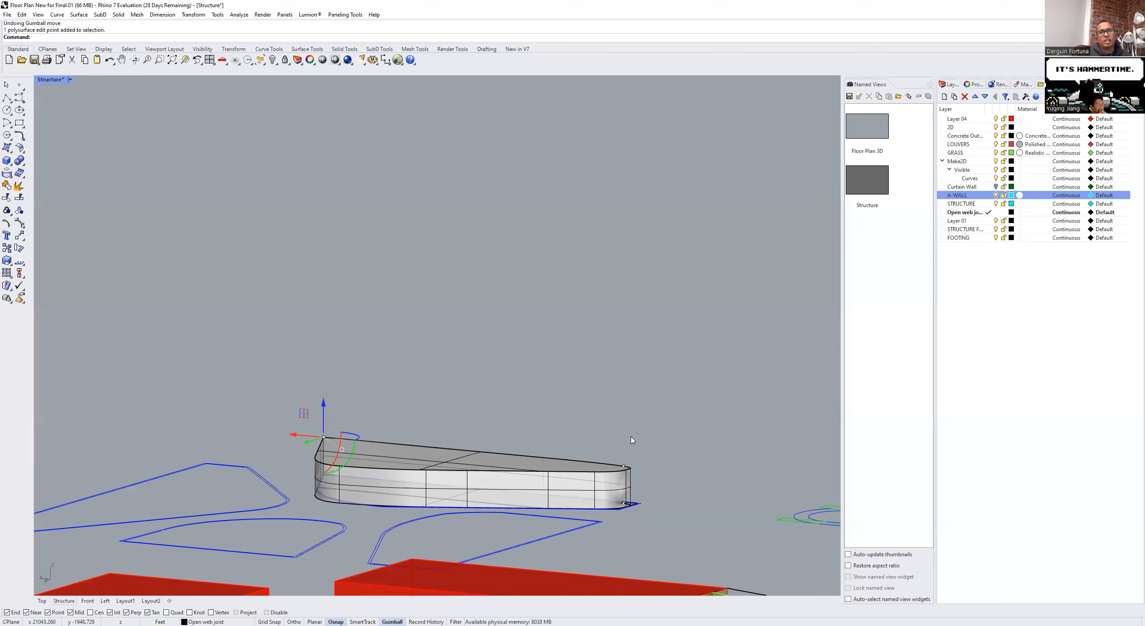
shift+drag(600, 437, 630, 474)
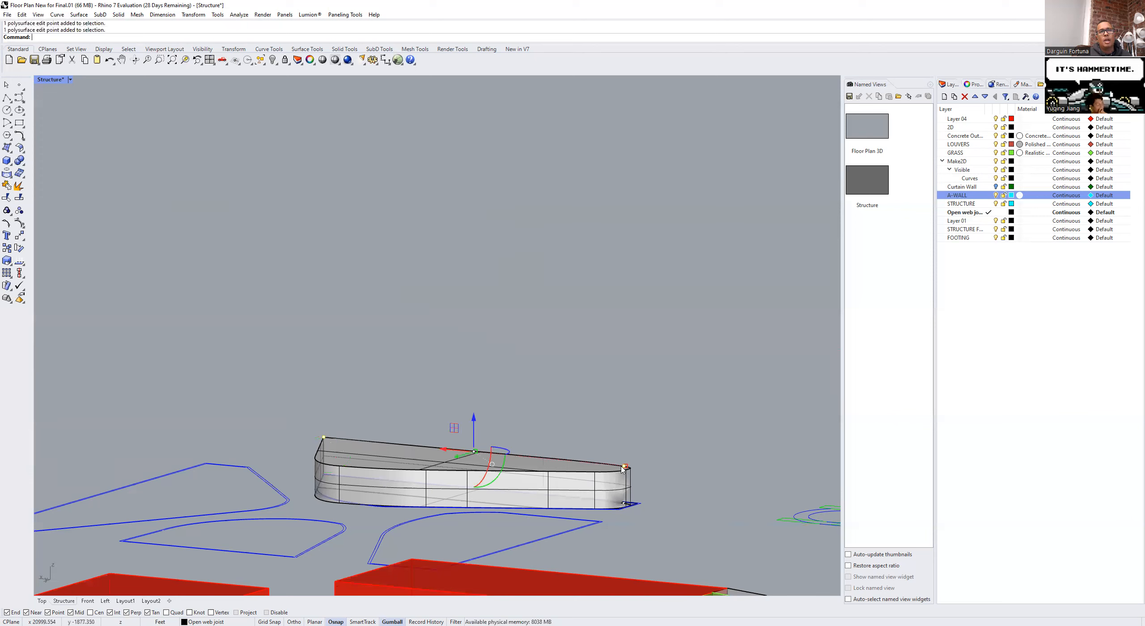
drag(473, 422, 512, 365)
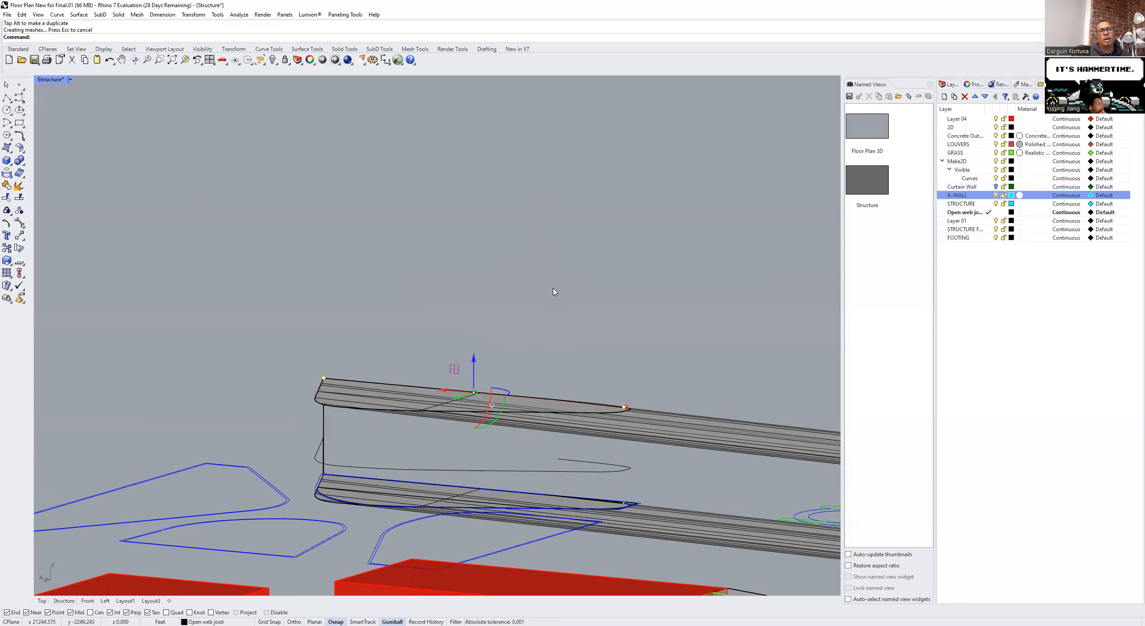
click(556, 274)
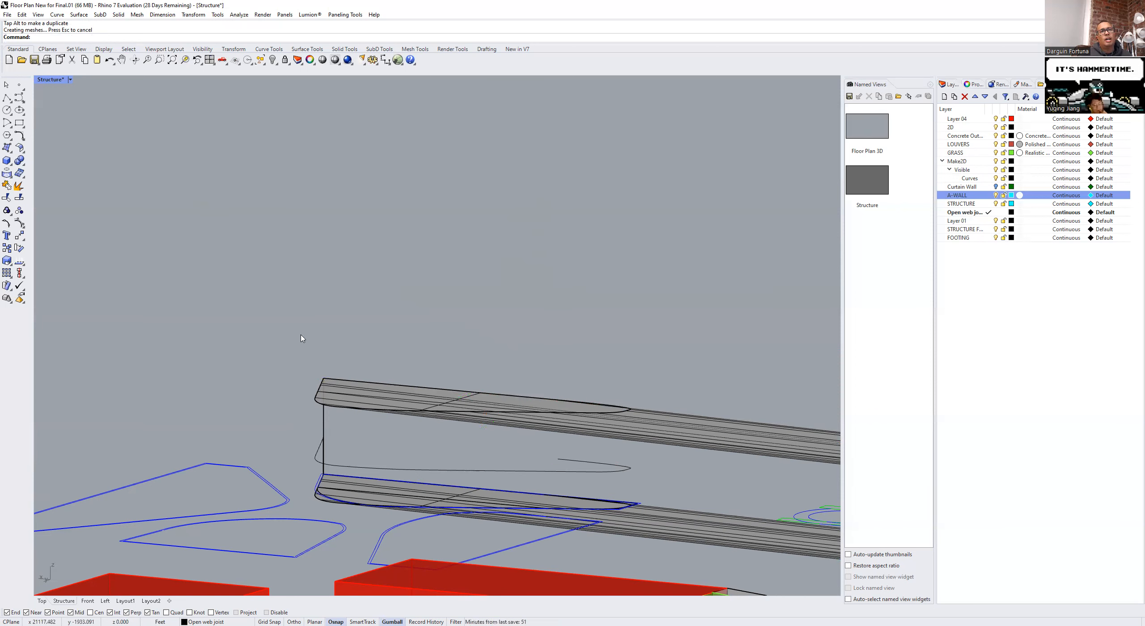
click(21, 15)
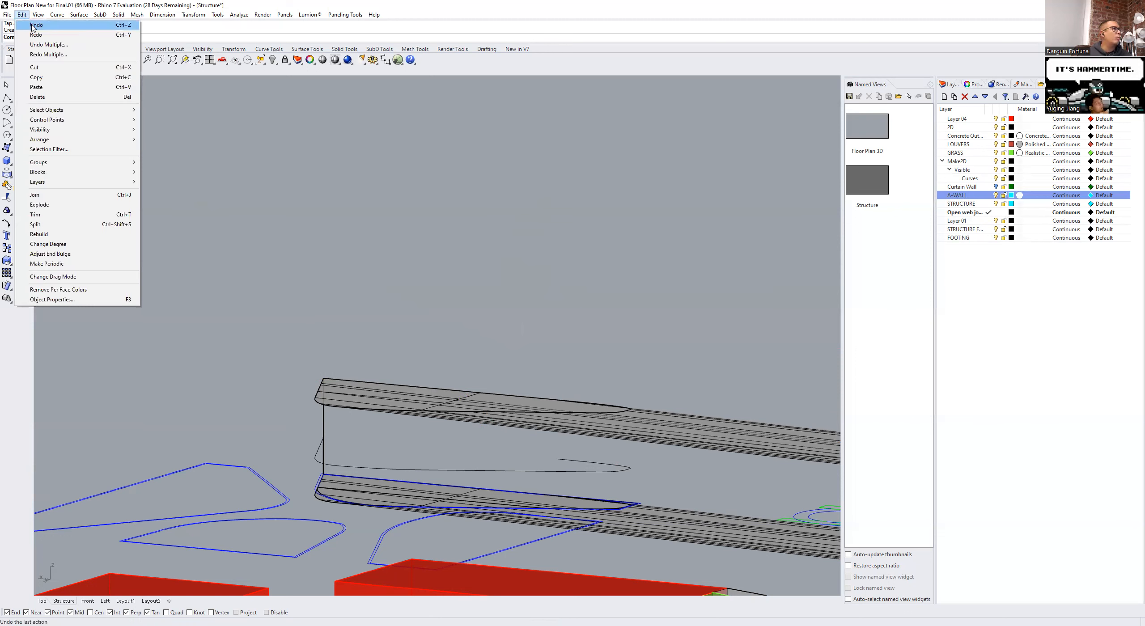
click(29, 26)
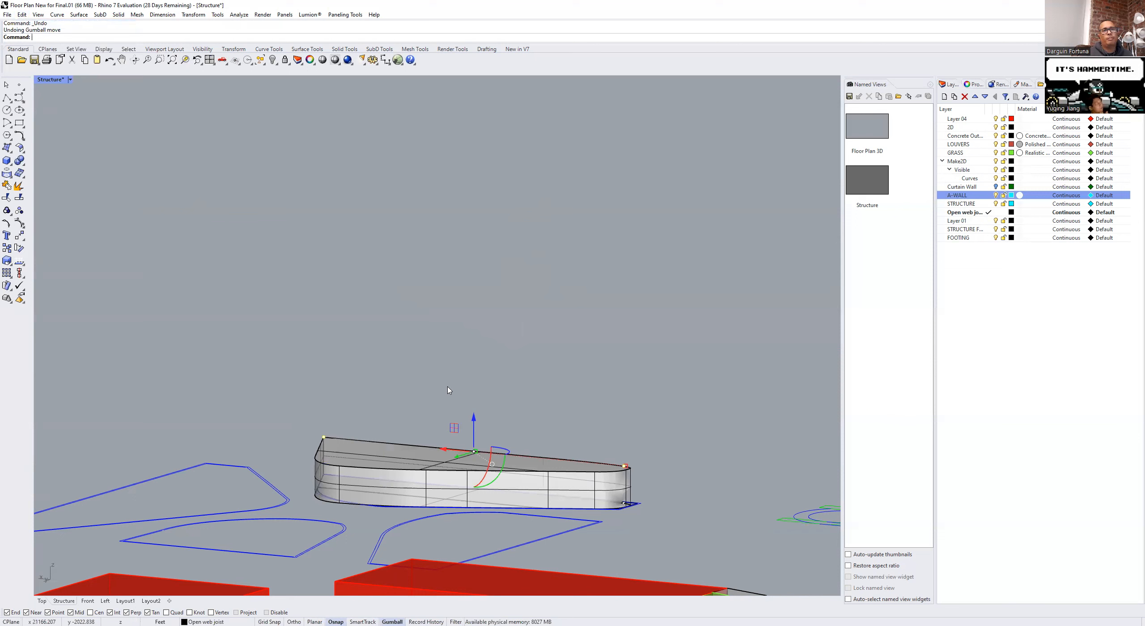
Step: Scale the slab vertically with the gumball to make it several times taller
click(441, 478)
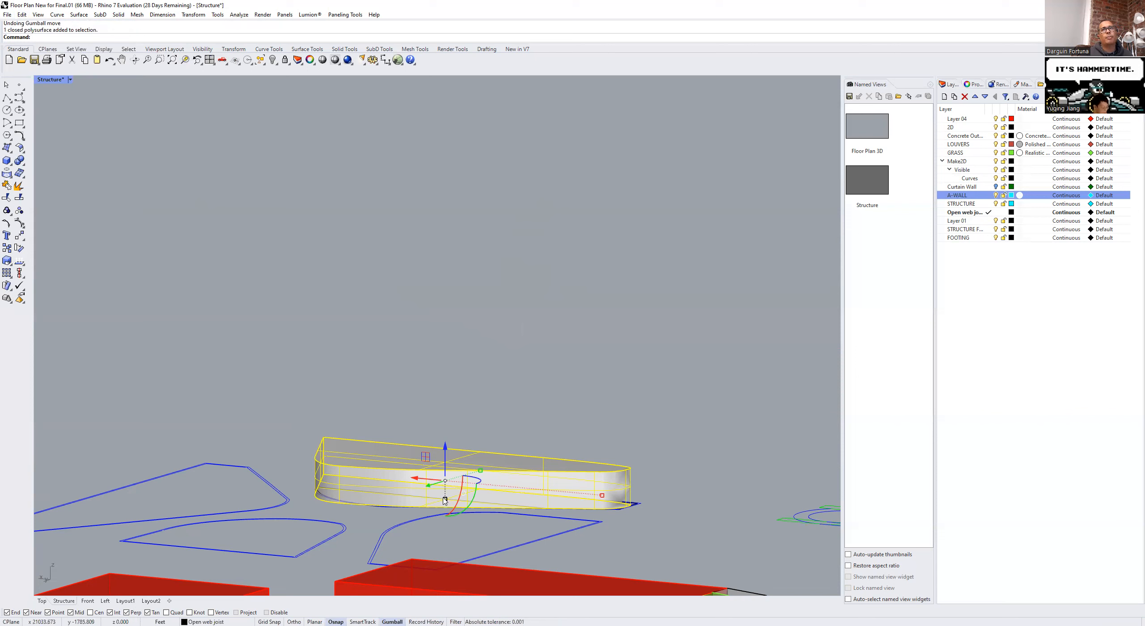
drag(444, 500, 447, 564)
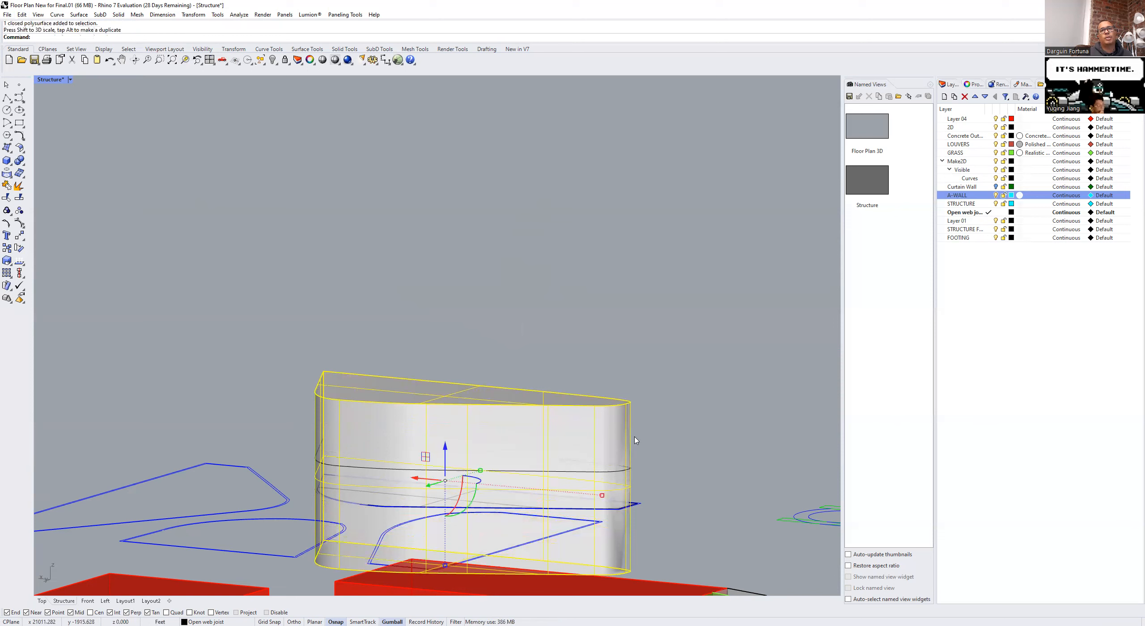
key(Escape)
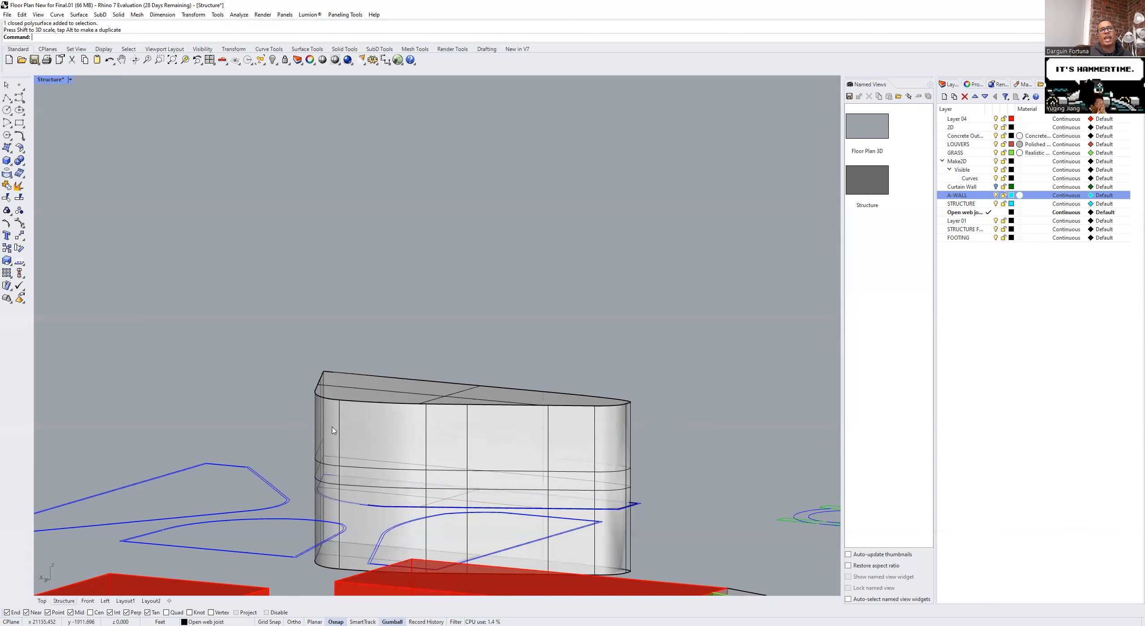
Step: Draw a large rectangle clear of the slab and fill it with a surface using PlanarSrf
click(19, 122)
click(630, 211)
click(264, 231)
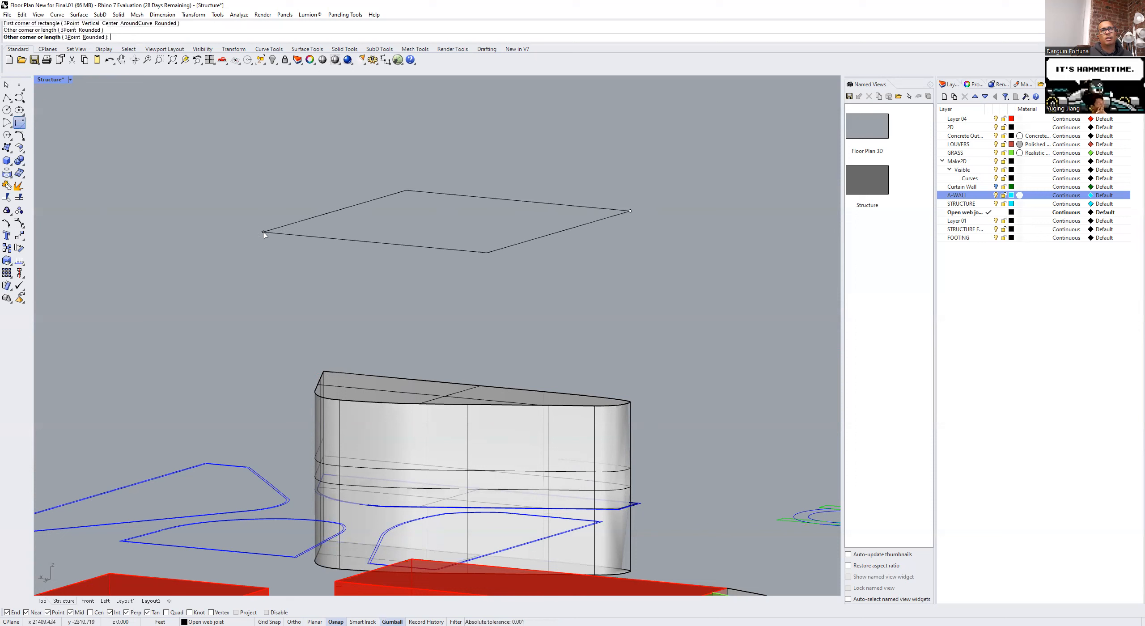
click(339, 244)
text(PlanarSrf)
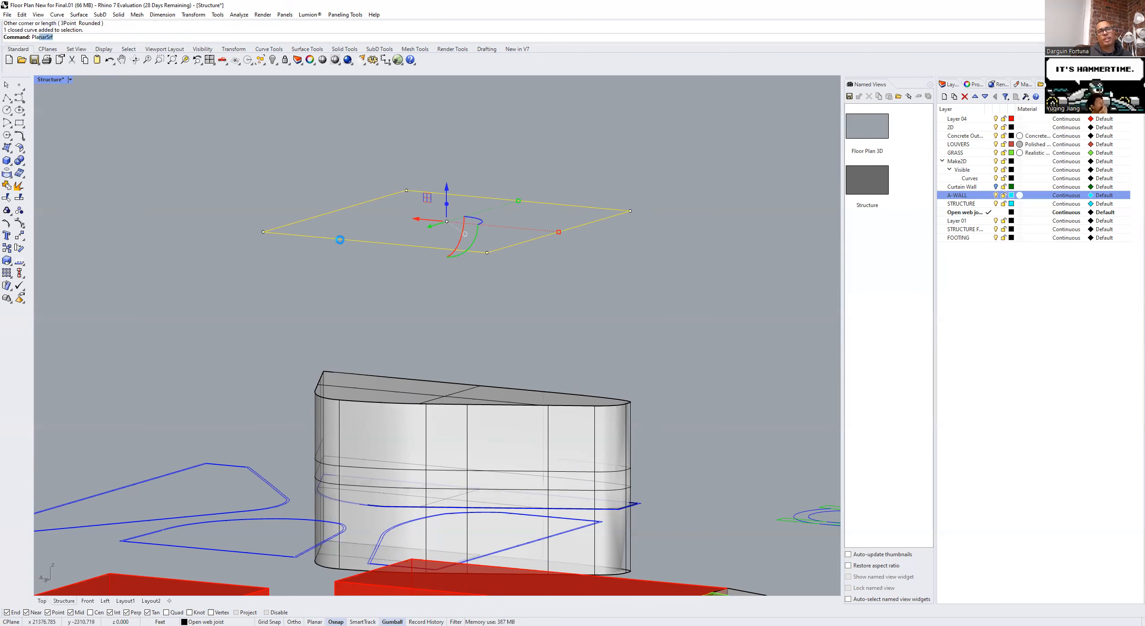
key(Return)
key(Escape)
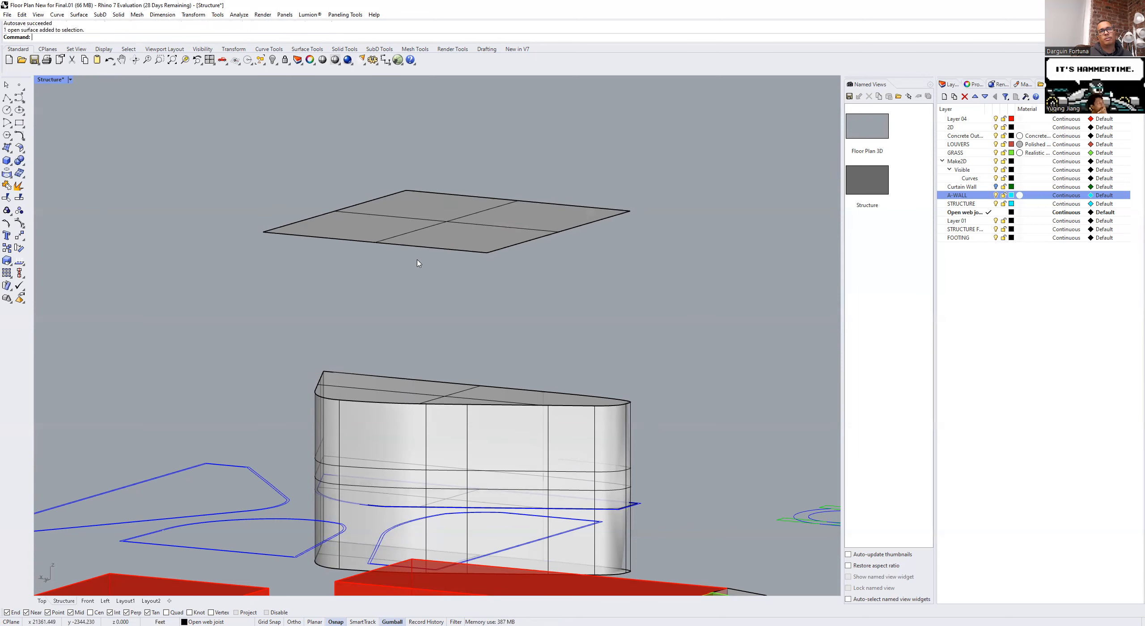
Step: Move the planar surface onto the tall slab and scale it until it extends past the slab's sides
scroll(417, 261, down, 6)
right_drag(327, 321, 337, 372)
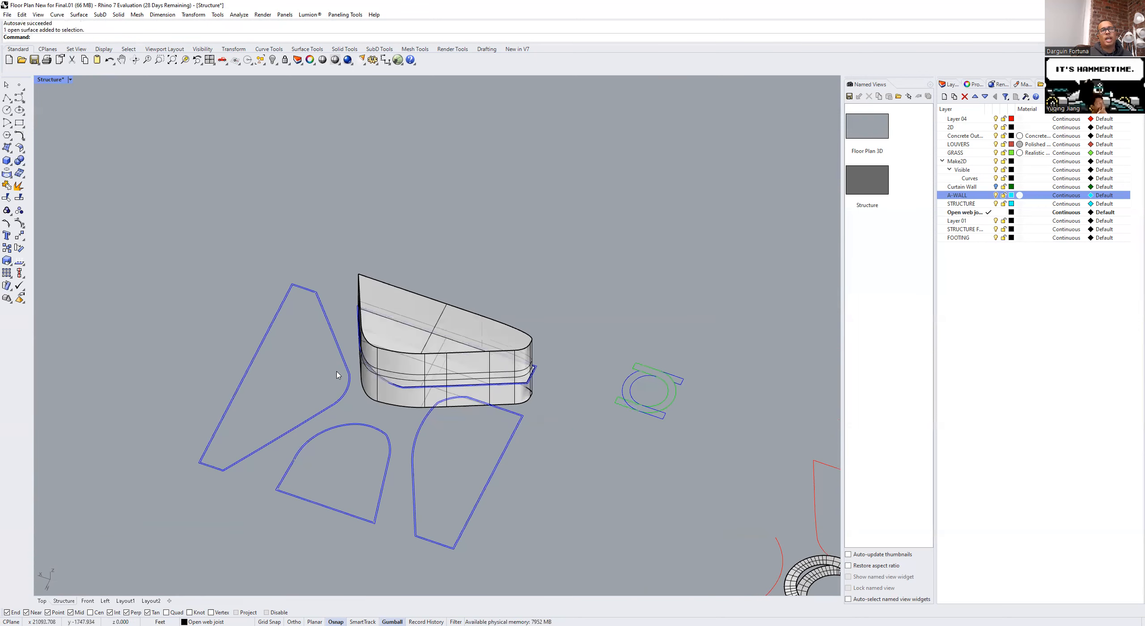
scroll(336, 375, down, 5)
drag(324, 130, 361, 371)
scroll(378, 372, up, 6)
right_drag(377, 372, 390, 342)
drag(433, 318, 523, 322)
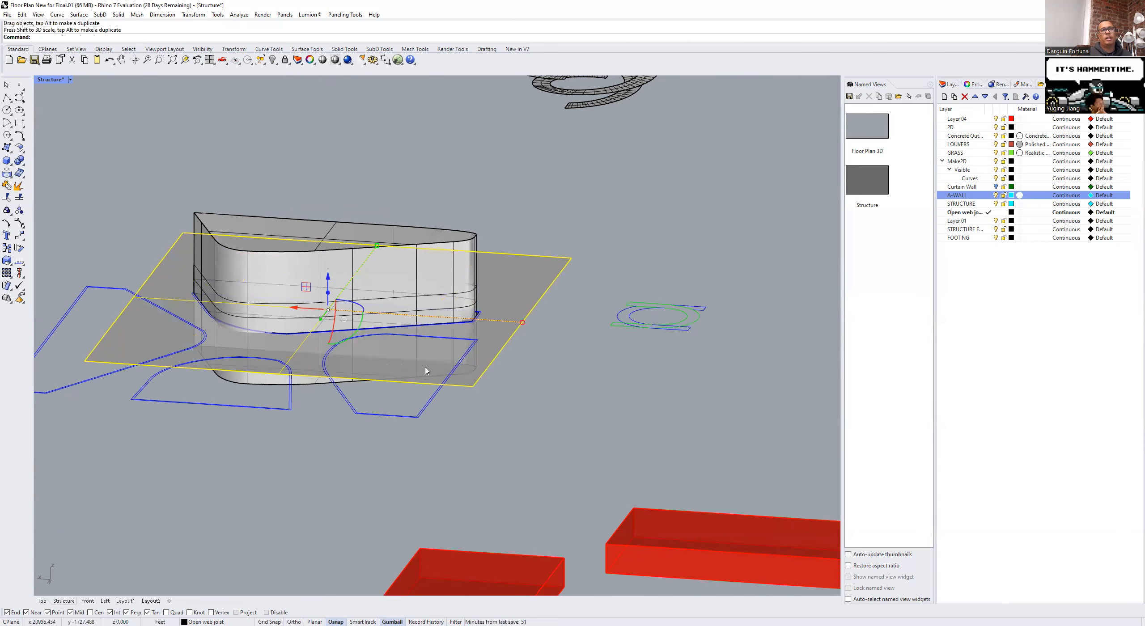
Step: Tilt the planar surface with the gumball and raise it so it slices diagonally through the slab's upper part
drag(359, 330, 376, 330)
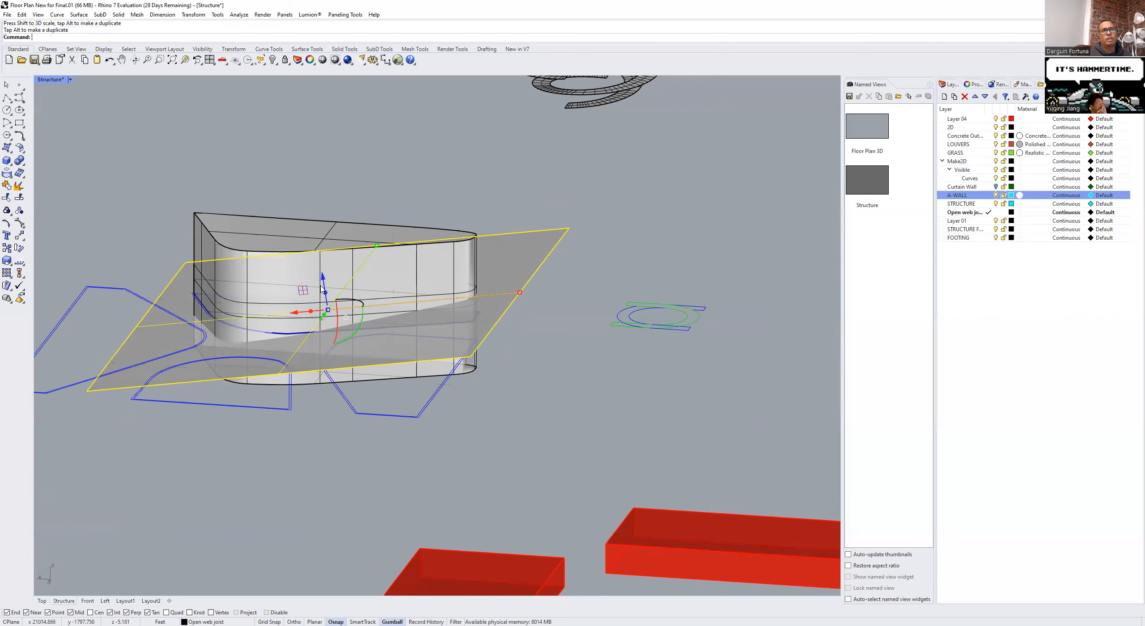
drag(322, 278, 324, 225)
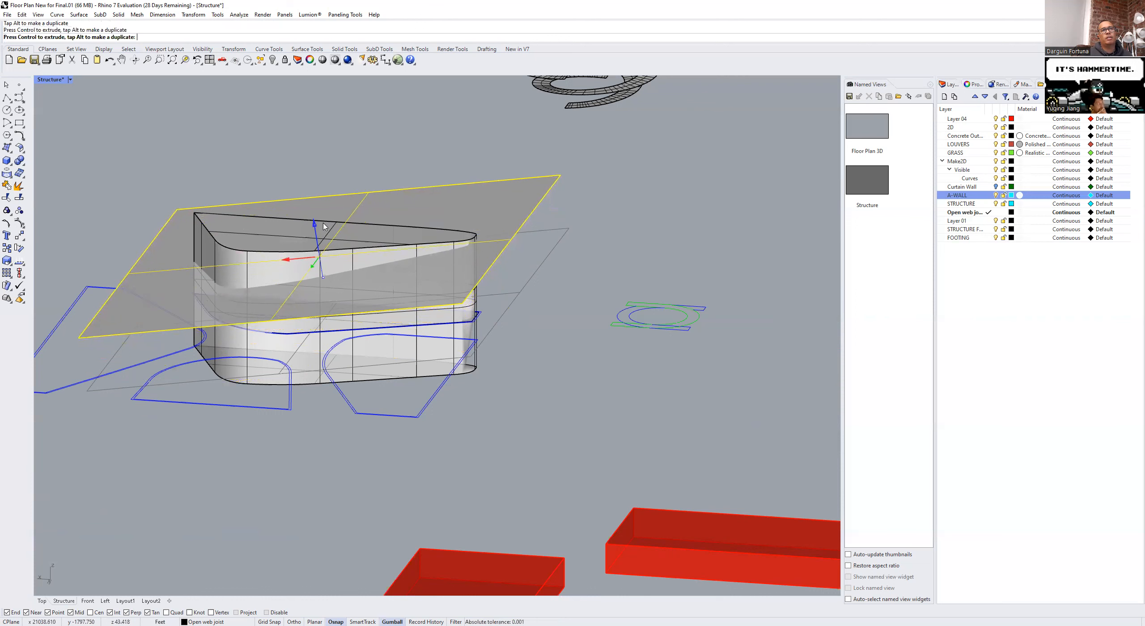
key(Escape)
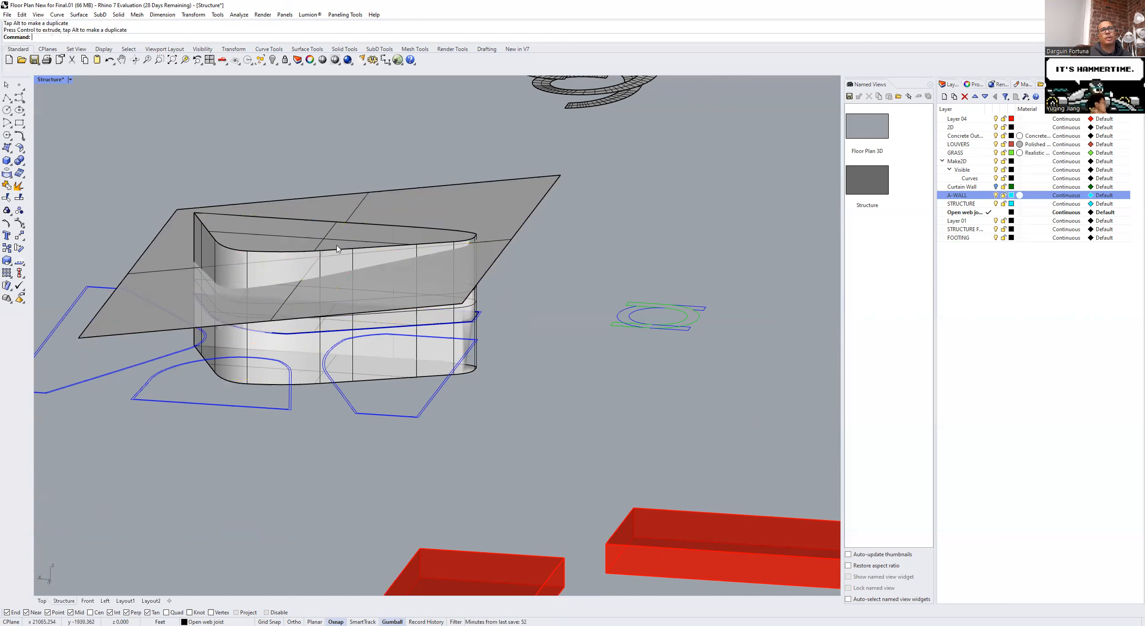
Step: Split the tall slab using the tilted planar surface as the cutting object
text(Split)
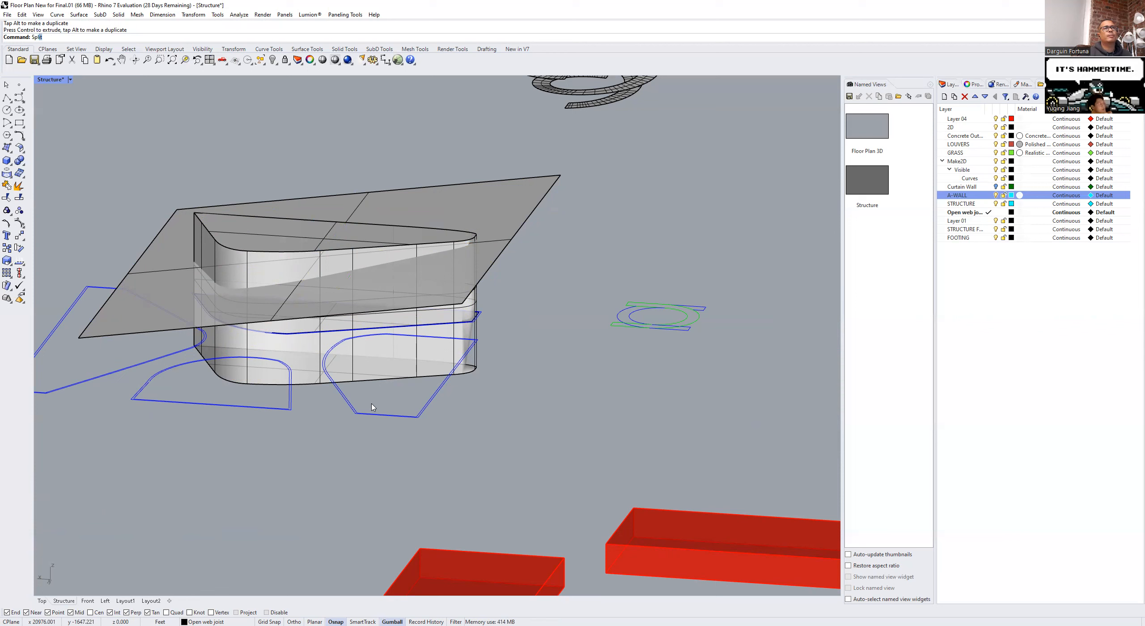
key(Return)
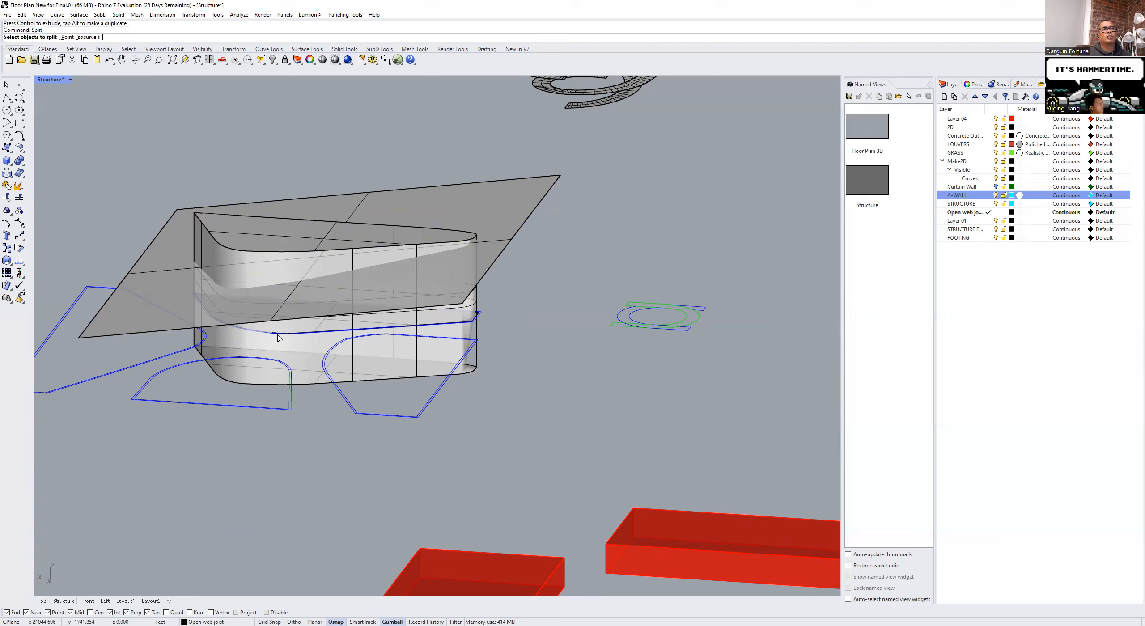
click(252, 271)
key(Return)
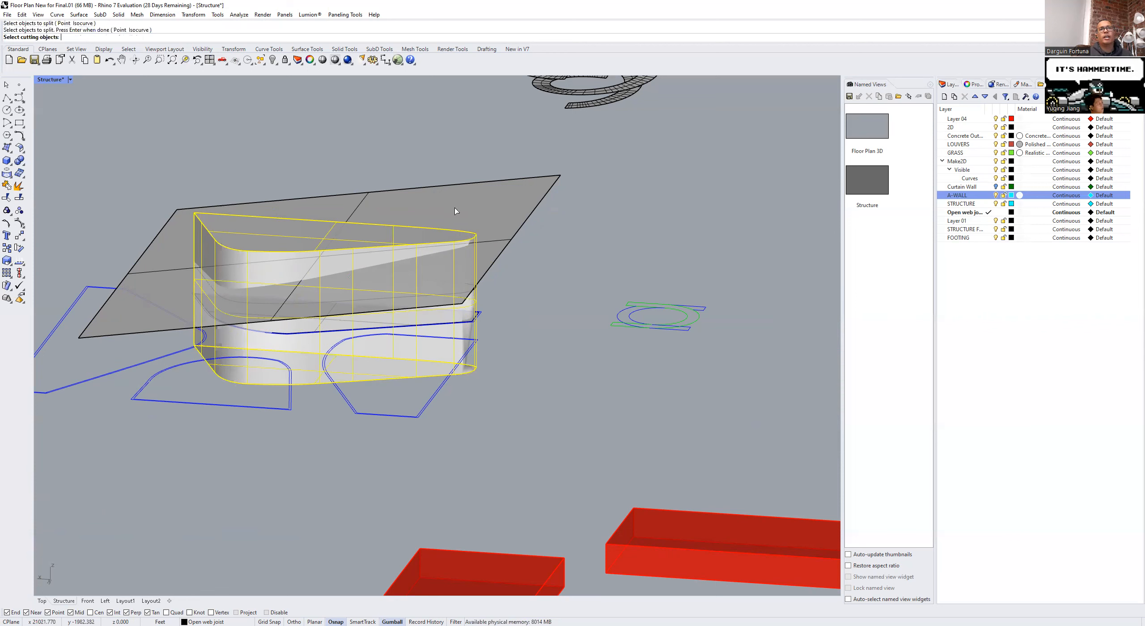
click(487, 209)
key(Return)
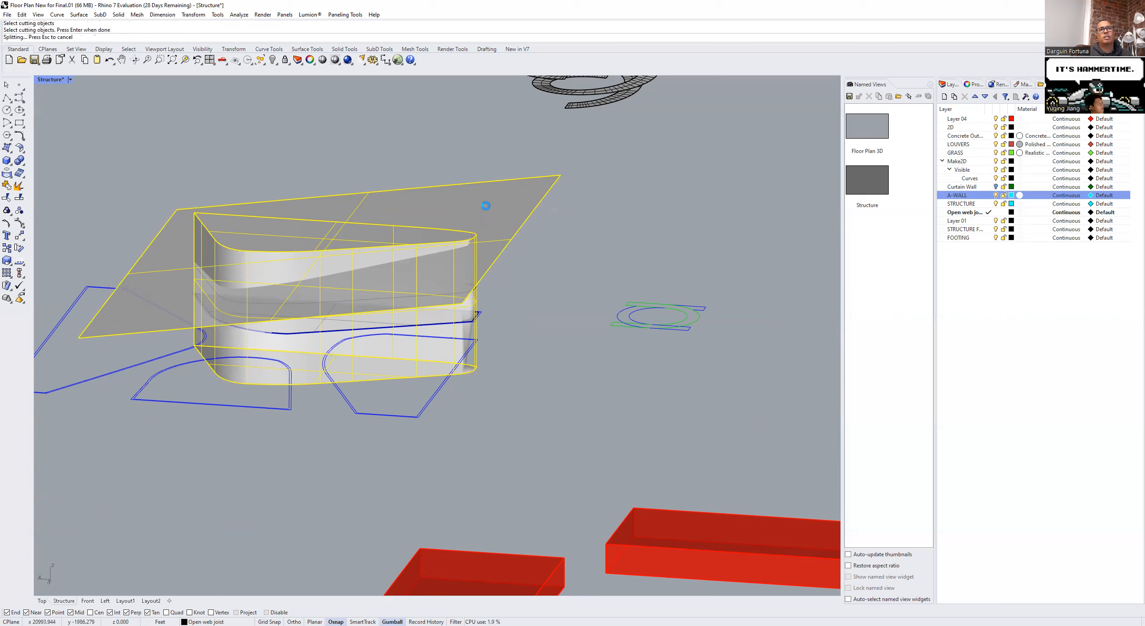
Step: Delete the tilted cutting surface and the slab piece above the cut
key(Delete)
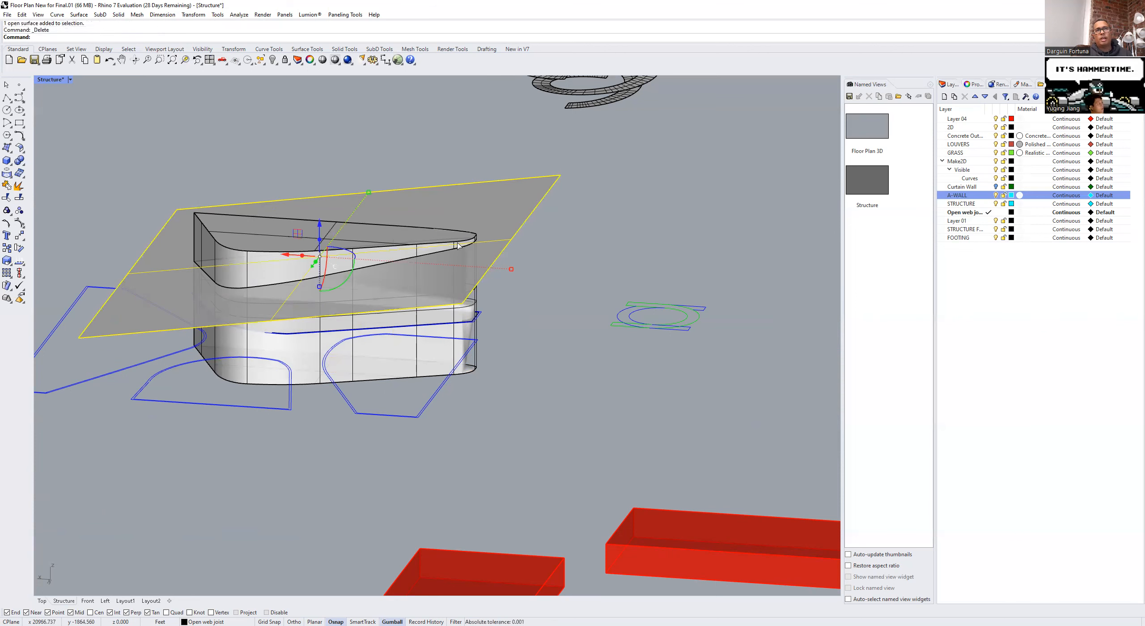
click(374, 249)
key(Delete)
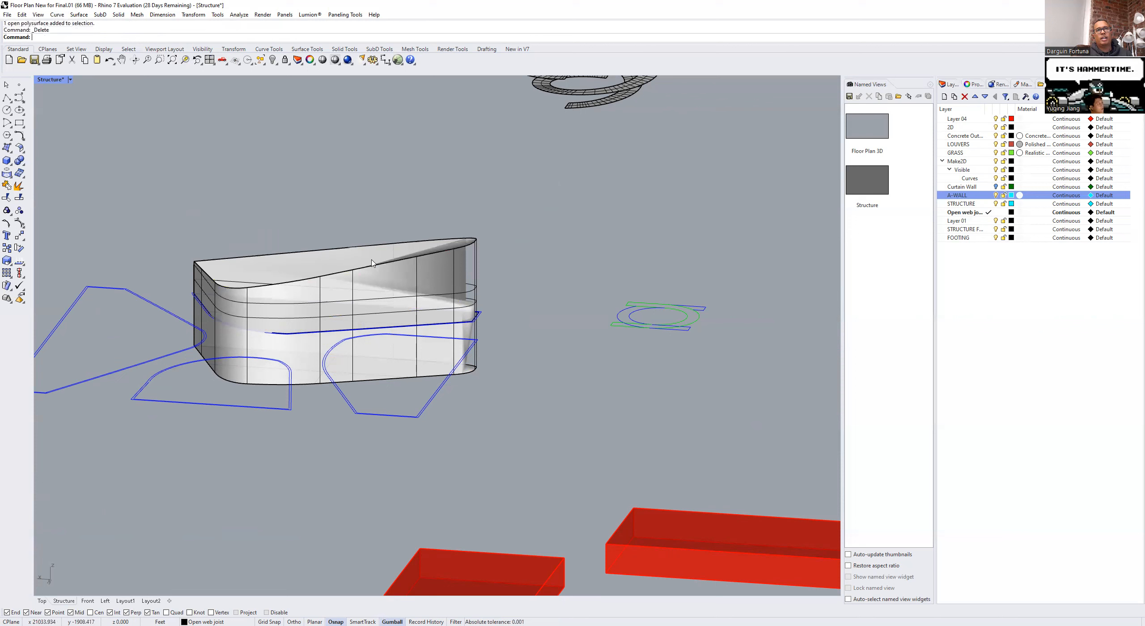
Step: Close the sloped opening of the remaining slab piece with Cap and view the solid from another side
click(380, 278)
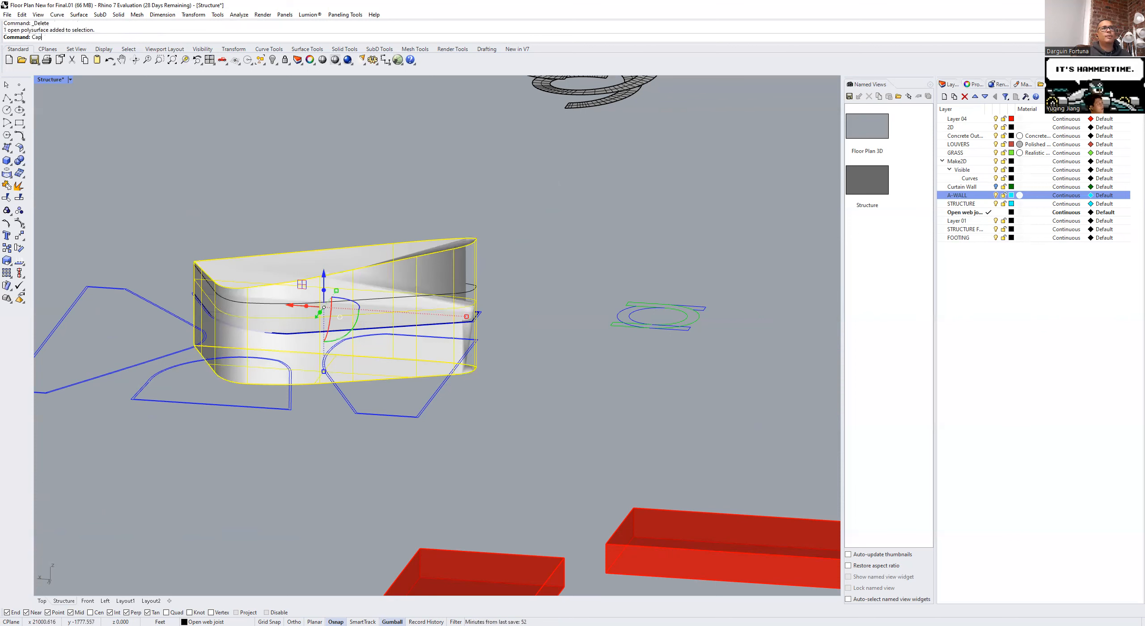
key(Return)
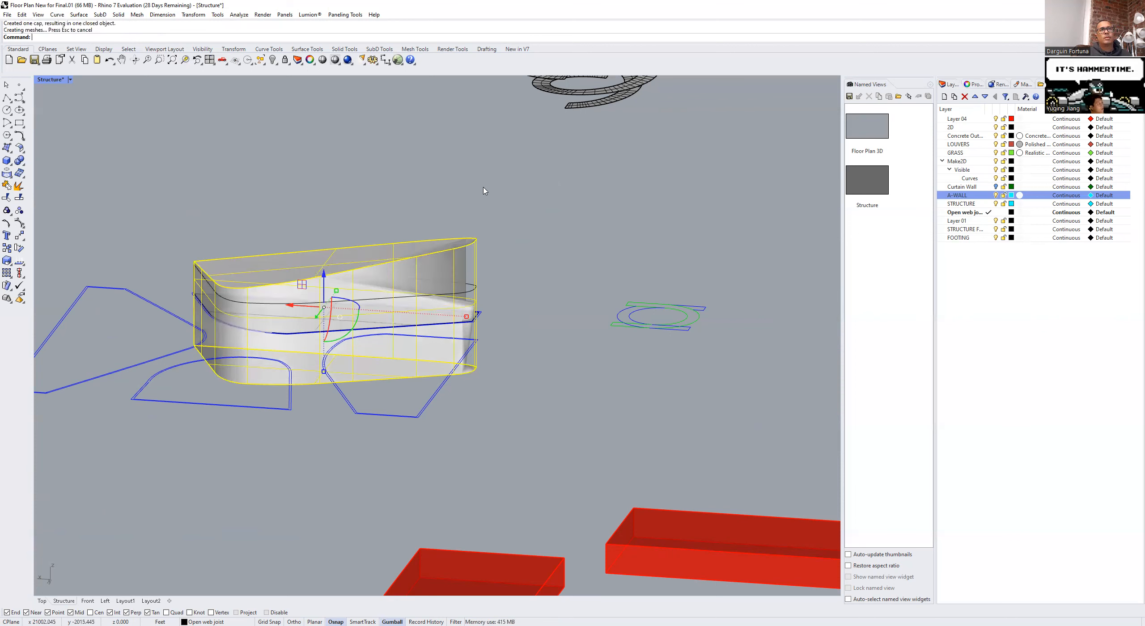
right_drag(585, 455, 503, 470)
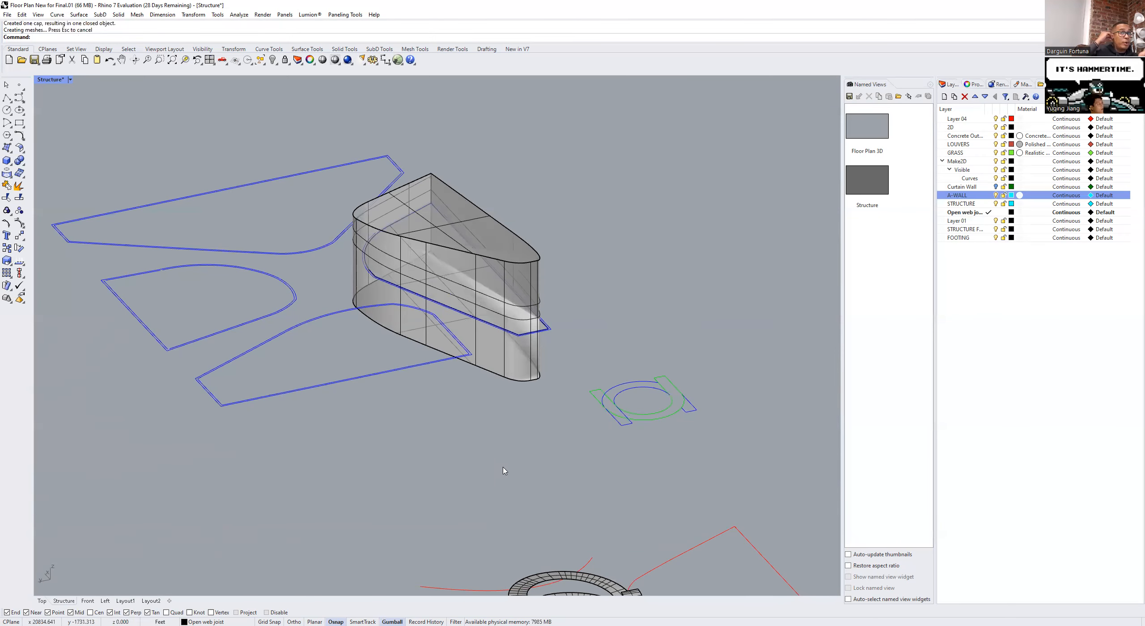
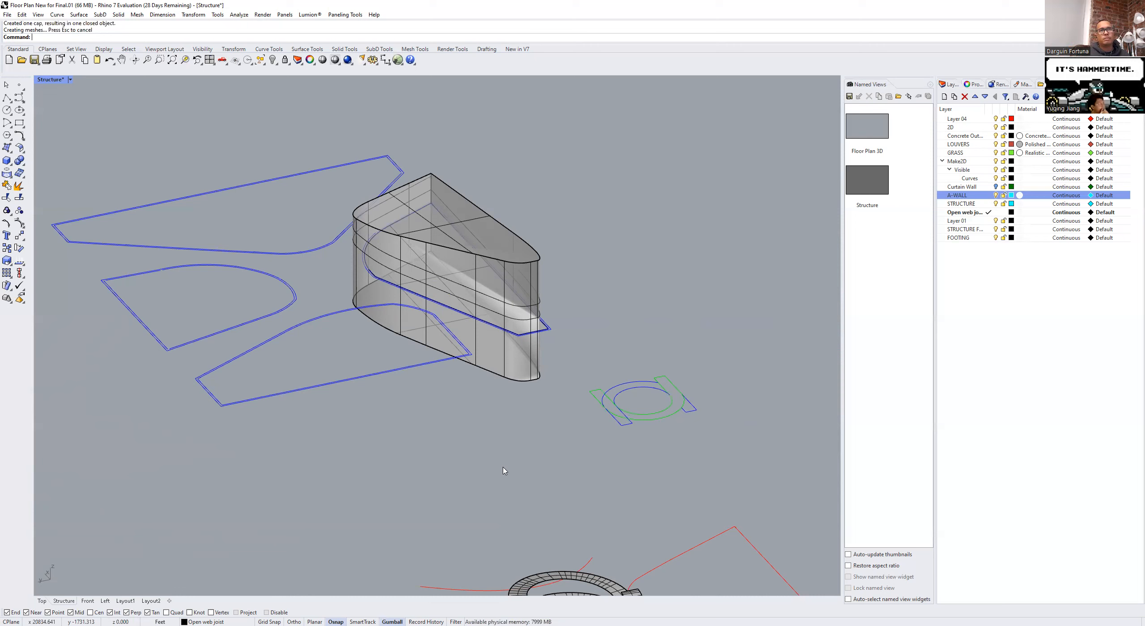
Step: Undo the cap, the deletions of the upper slab piece and cutting surface, and the split of the tall slab
click(21, 15)
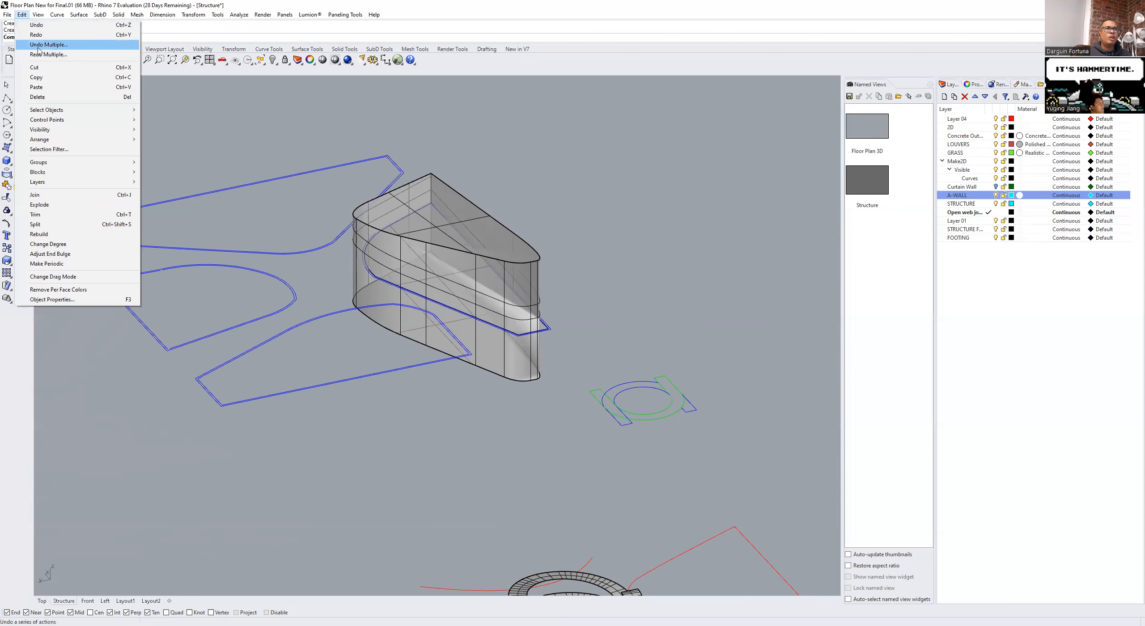
click(47, 26)
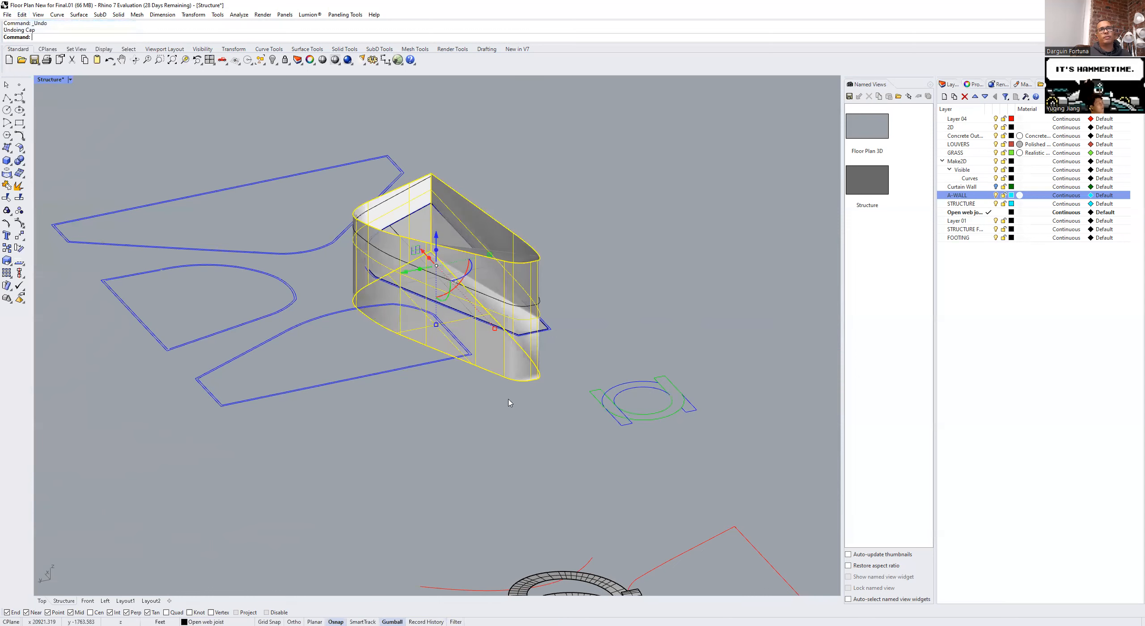
click(22, 14)
click(47, 26)
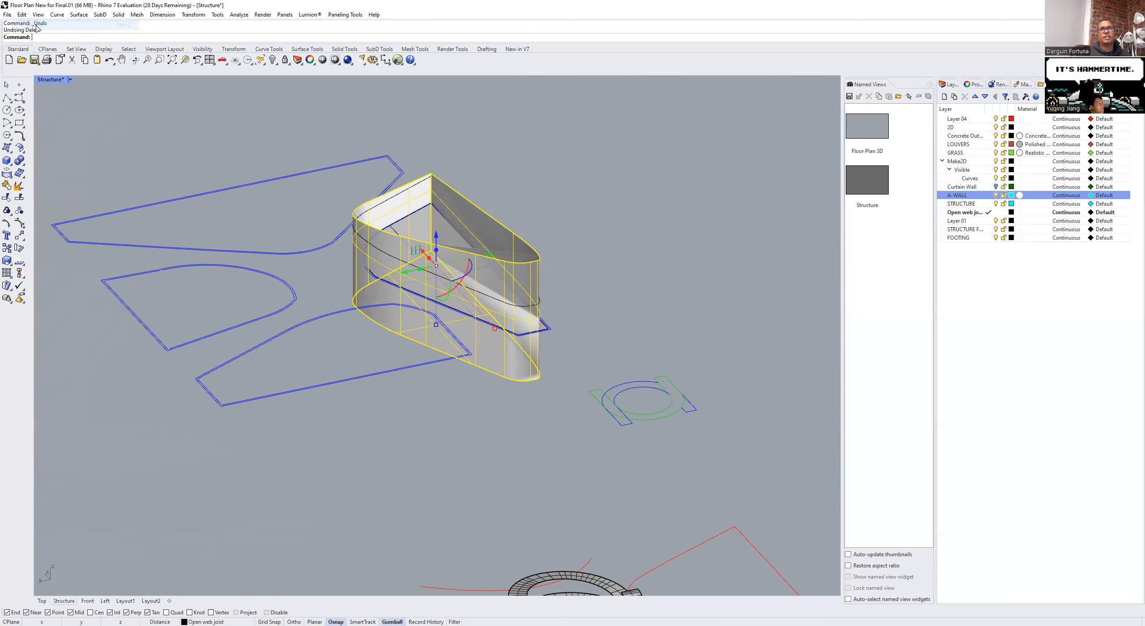
key(Escape)
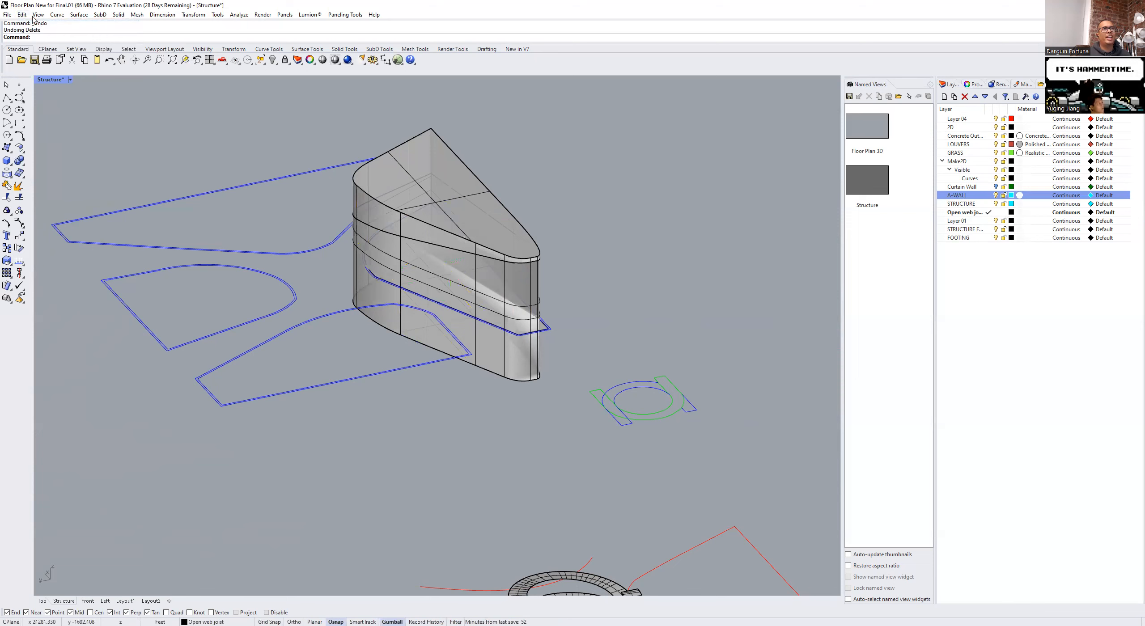
click(21, 15)
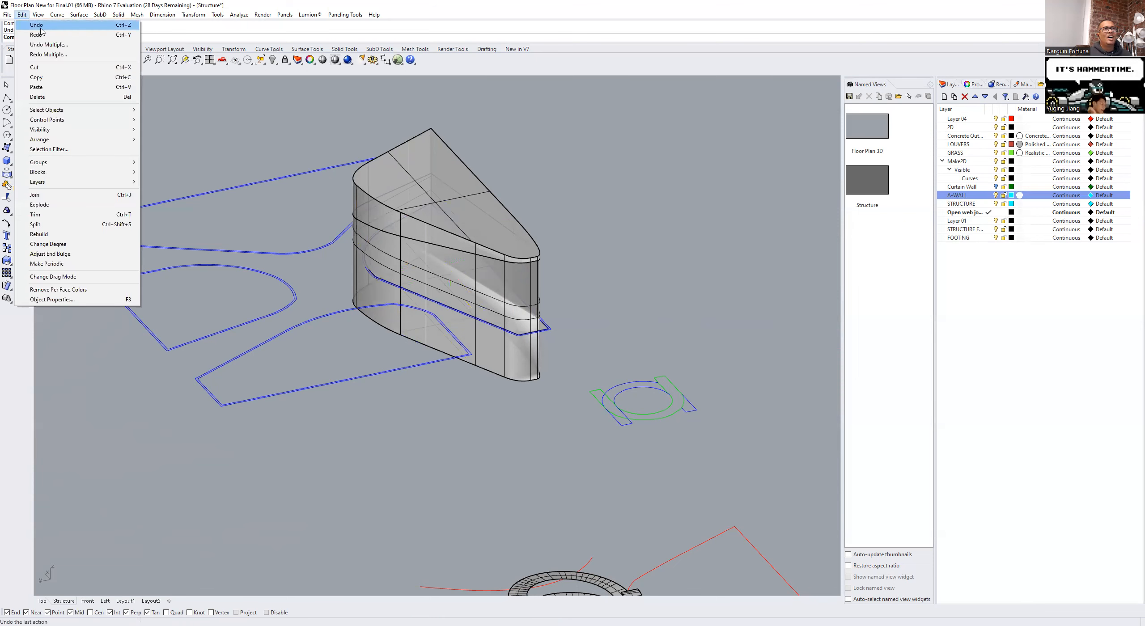
click(37, 25)
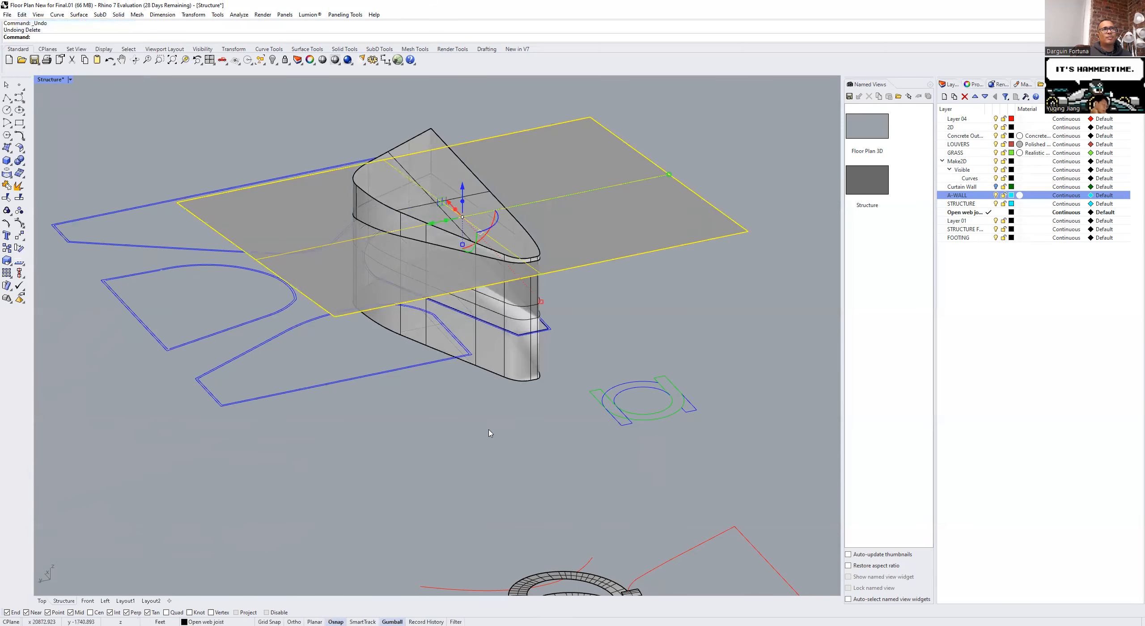
click(23, 16)
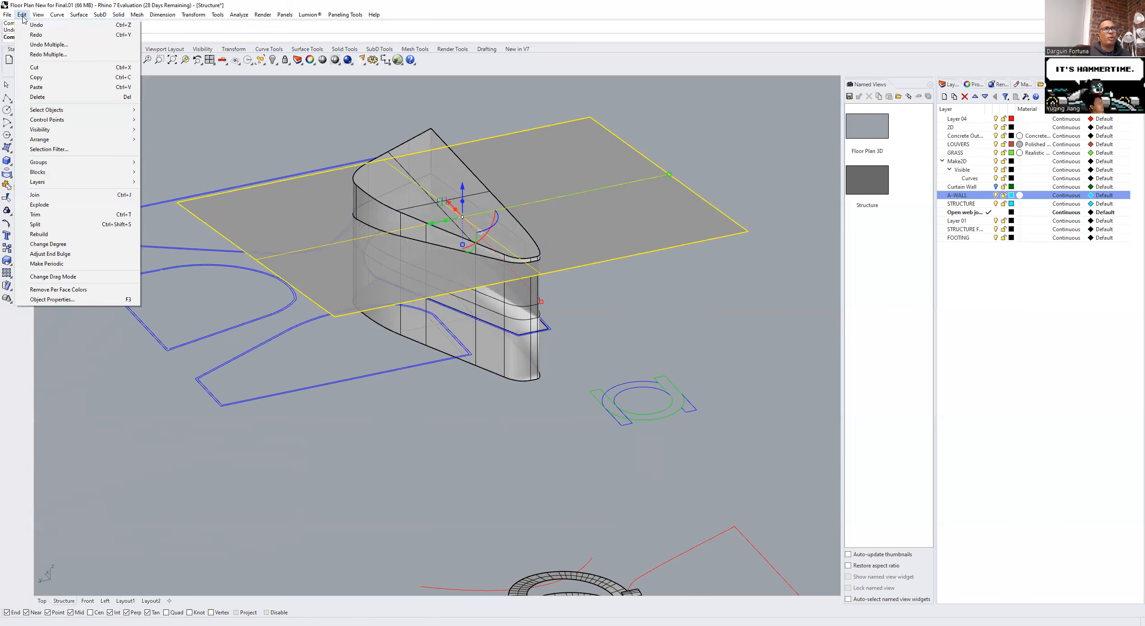
click(37, 25)
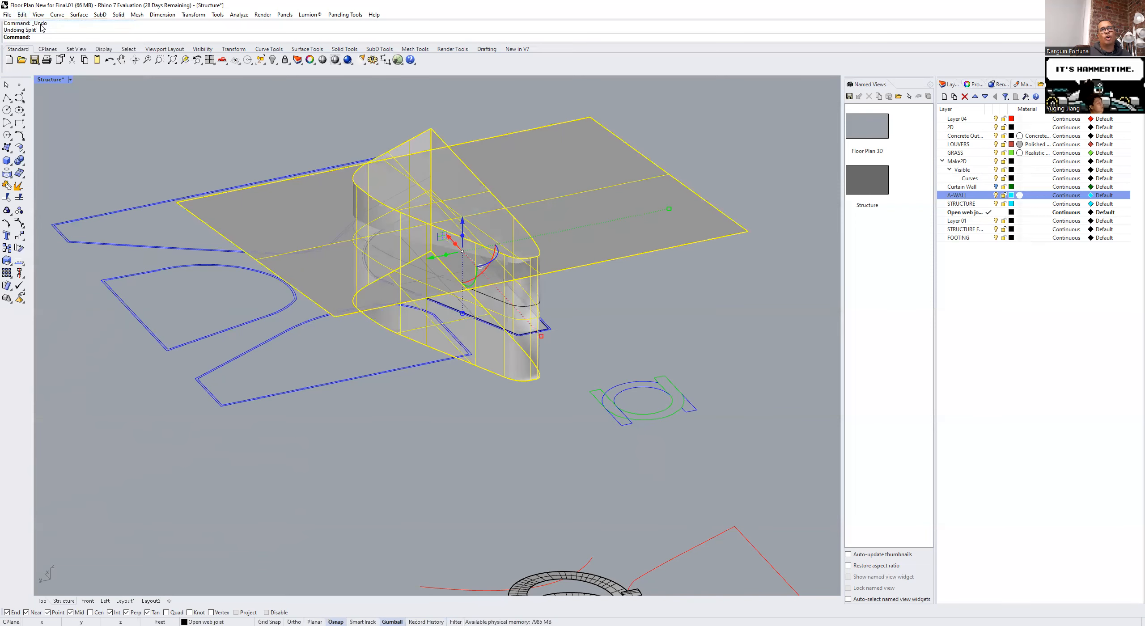
key(Escape)
Step: Delete the tilted planar surface crossing the tall slab and bring the slab's long flat side into view
click(596, 232)
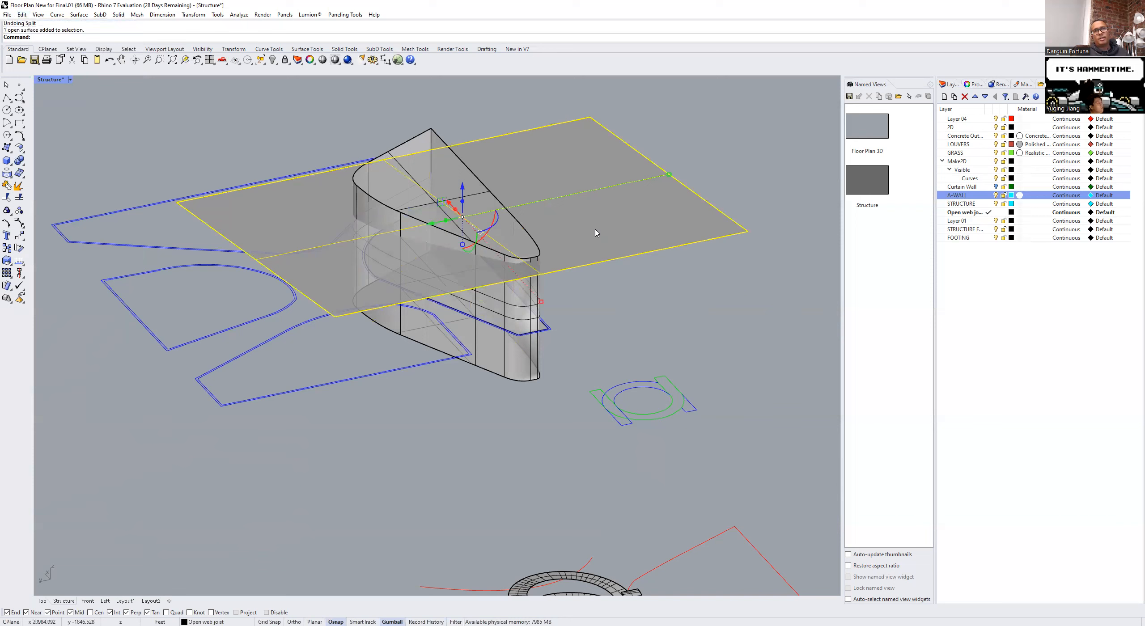
key(Delete)
right_drag(567, 398, 550, 376)
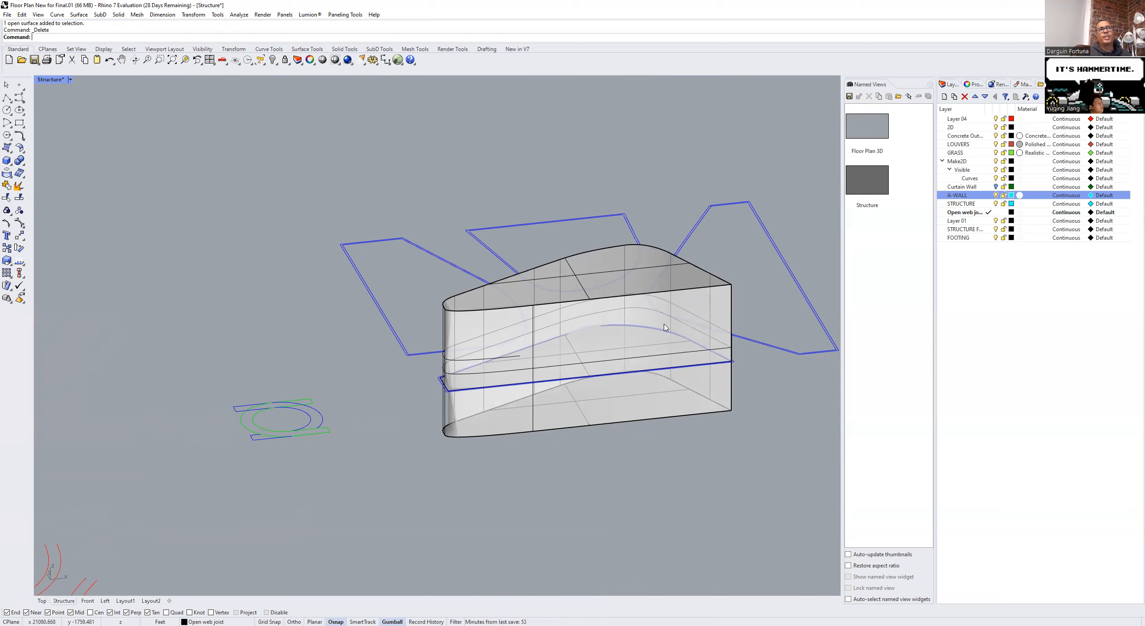
Step: Orient the construction plane to the slab's long flat vertical face with CPlane to Object
click(48, 51)
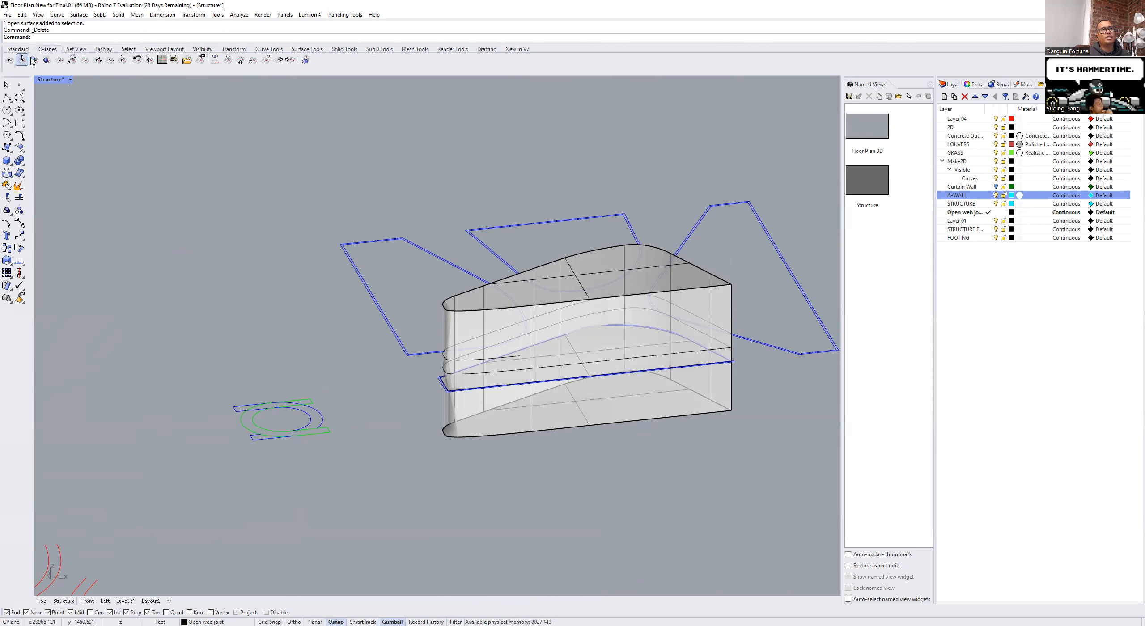
click(33, 61)
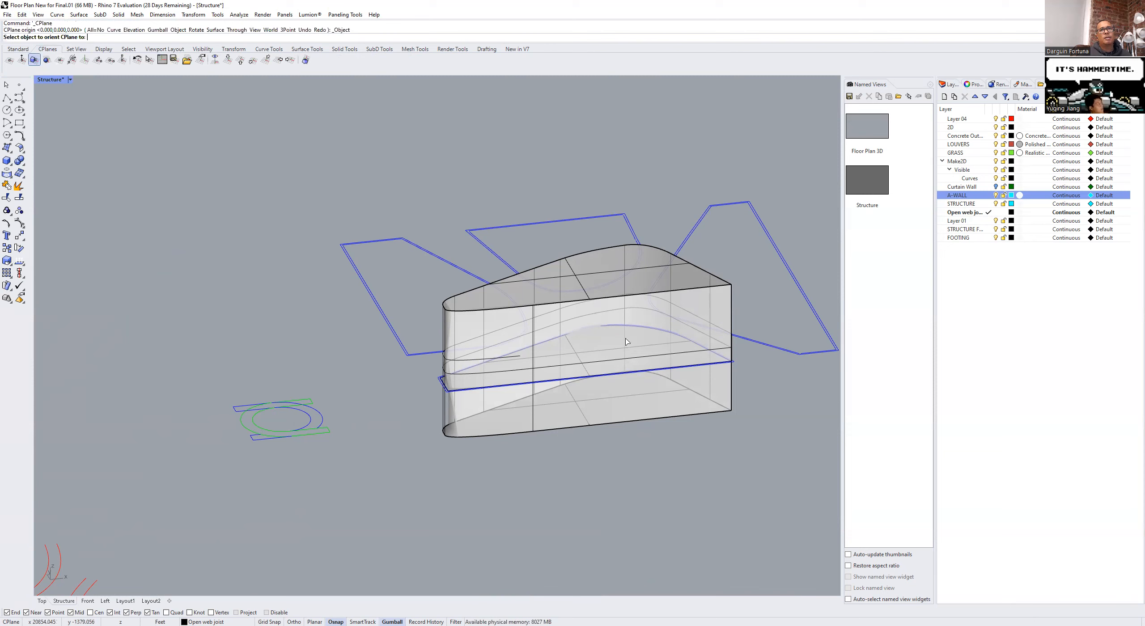
click(666, 328)
right_drag(678, 327, 618, 333)
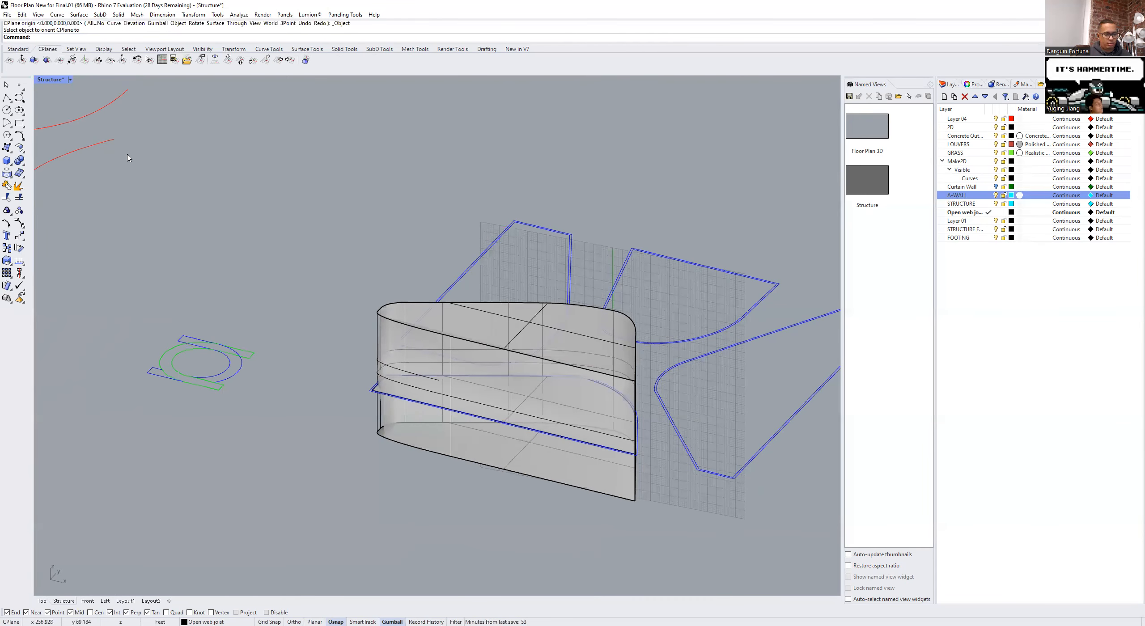
Step: Draw a sloped line about 173 ft long from the slab's upper corner past its far end, with object snaps suspended for the endpoint
key(Return)
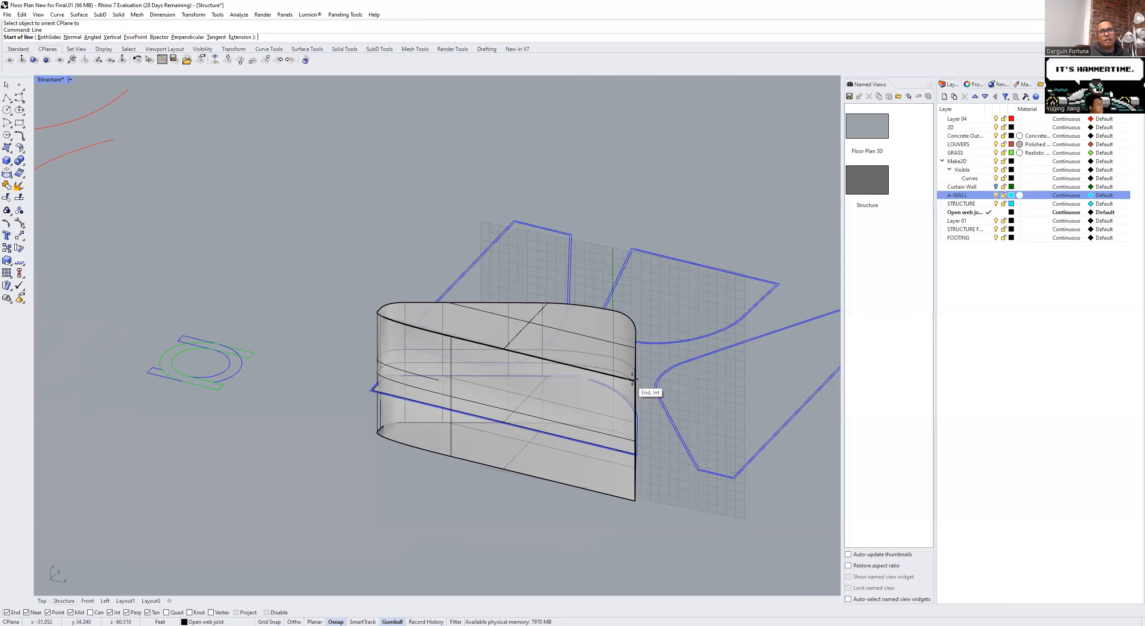
right_drag(708, 375, 716, 383)
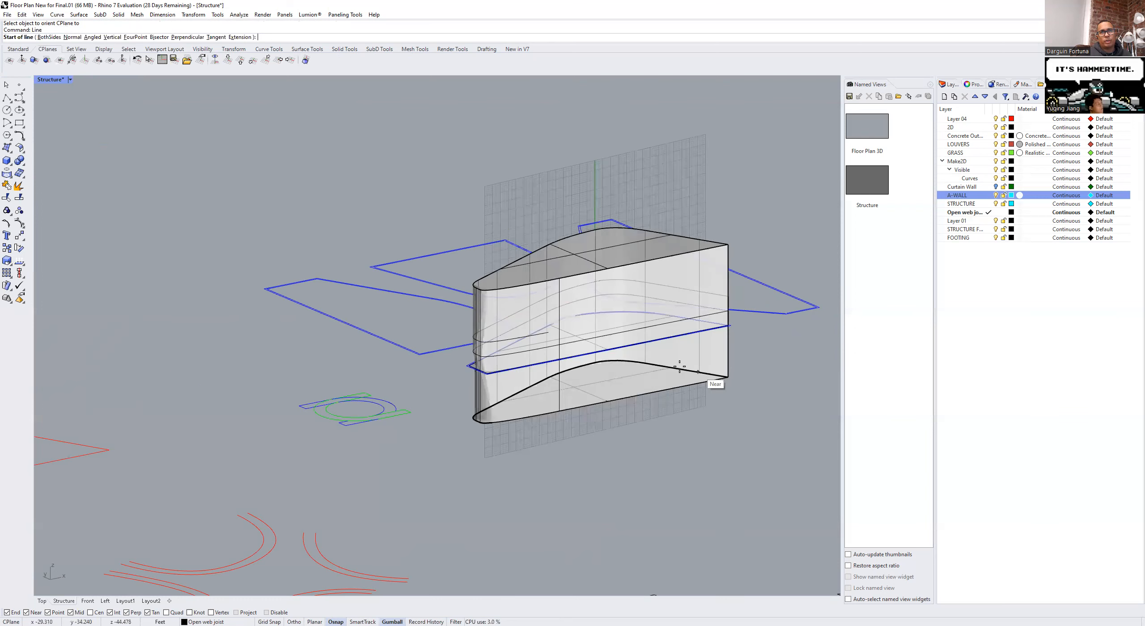
click(729, 246)
right_drag(458, 338, 344, 305)
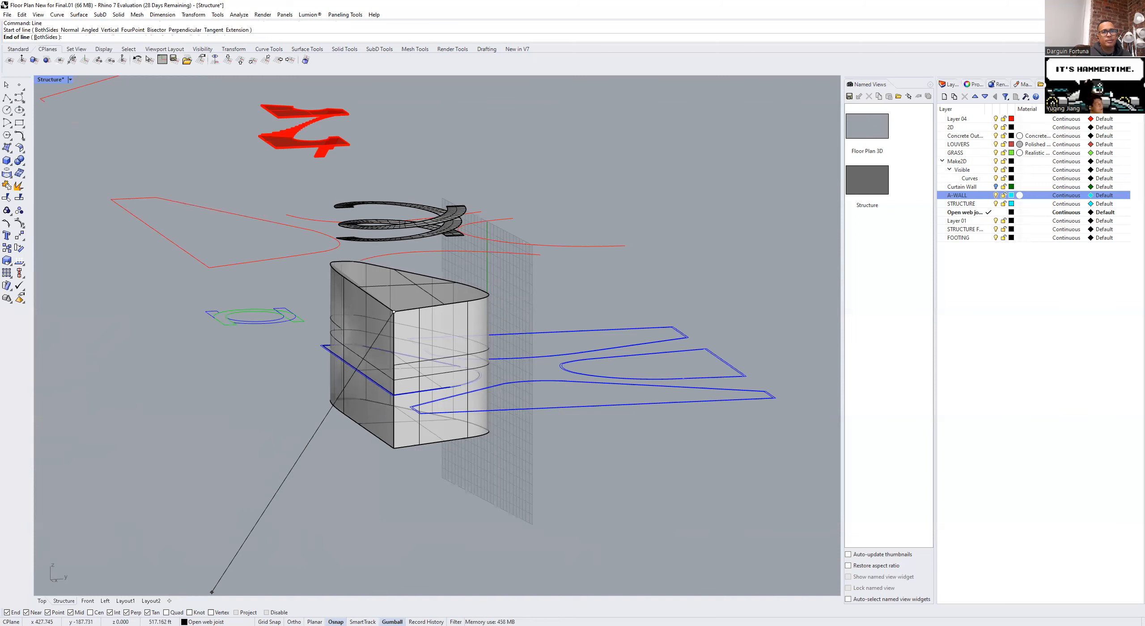
key(alt)
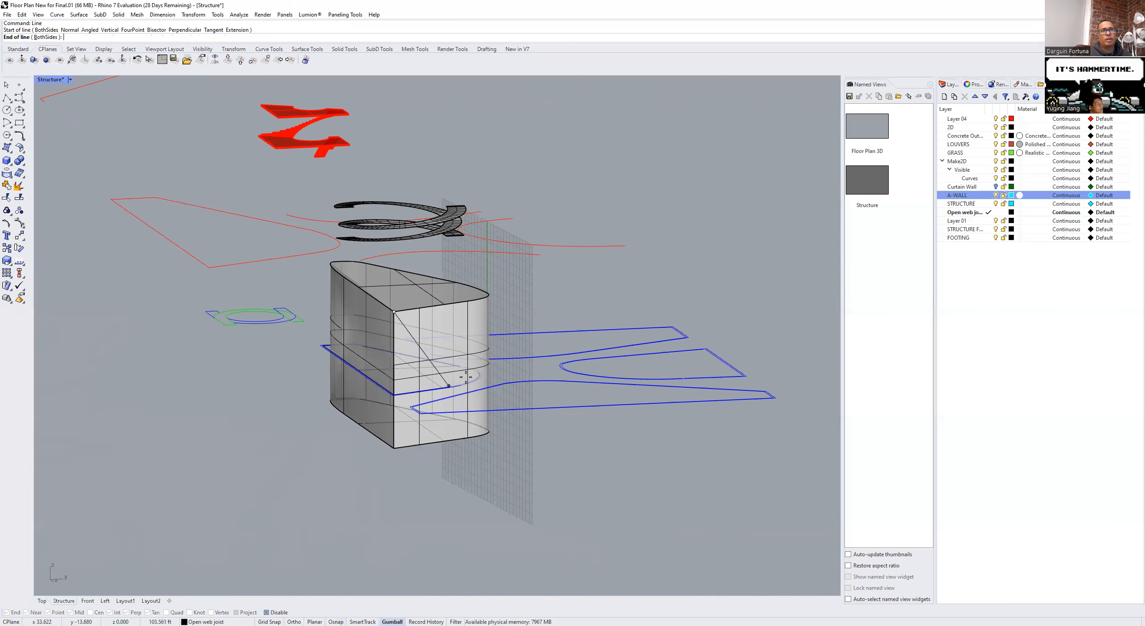
right_drag(220, 448, 468, 384)
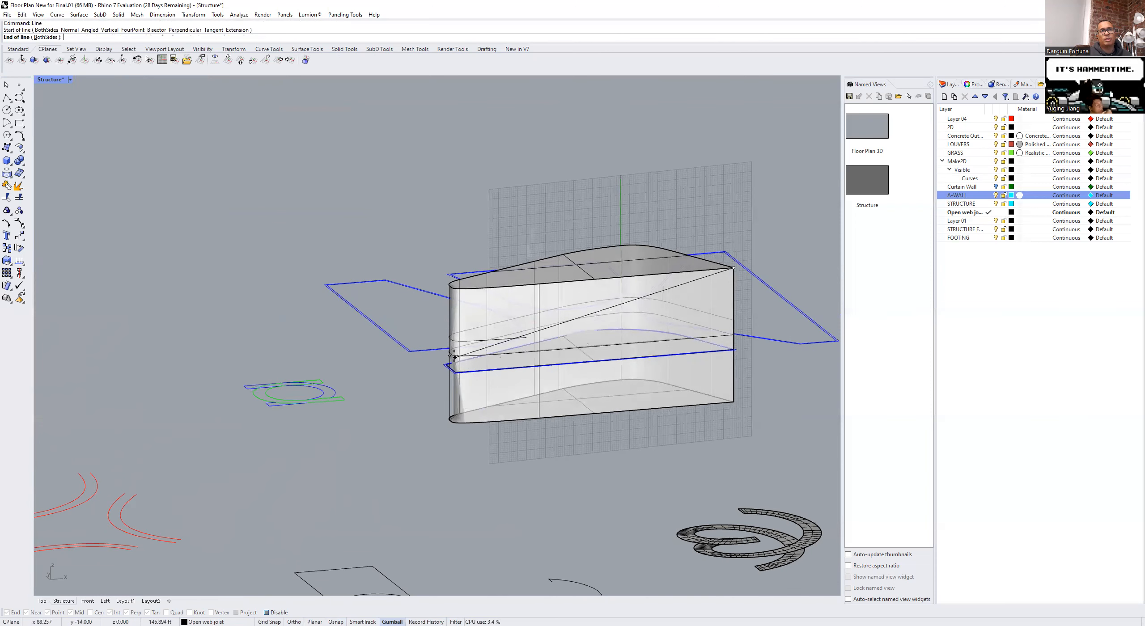
right_drag(427, 364, 377, 290)
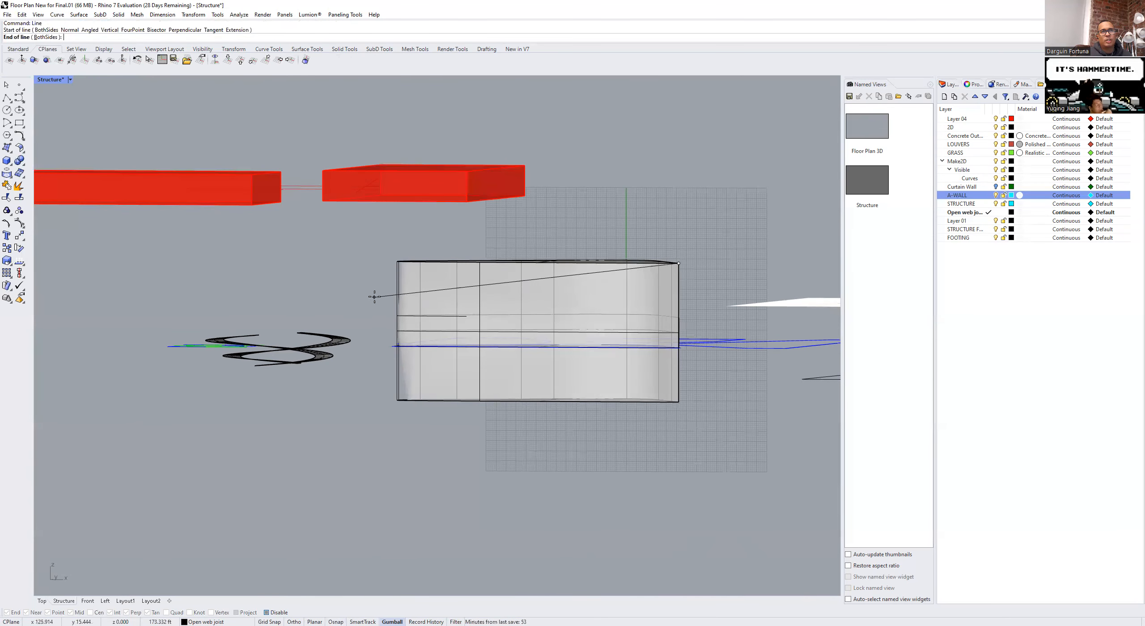
click(375, 297)
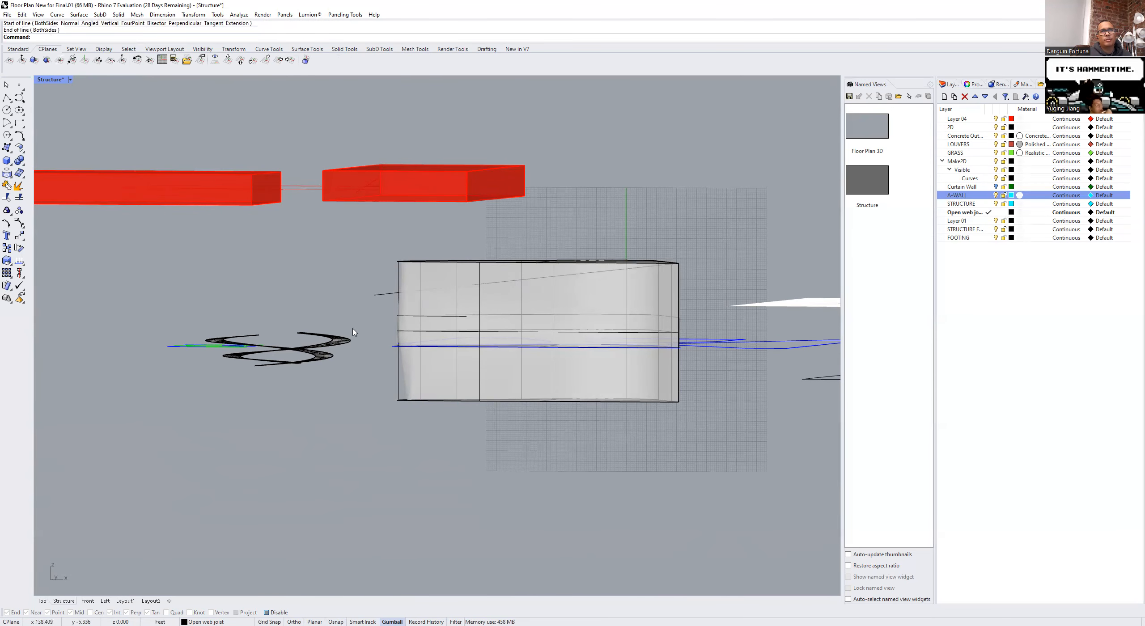
Step: Delete the sloped line drawn from the slab's upper corner
click(381, 296)
mouse_move(560, 490)
right_down()
mouse_move(496, 514)
mouse_move(447, 515)
mouse_move(548, 507)
right_up()
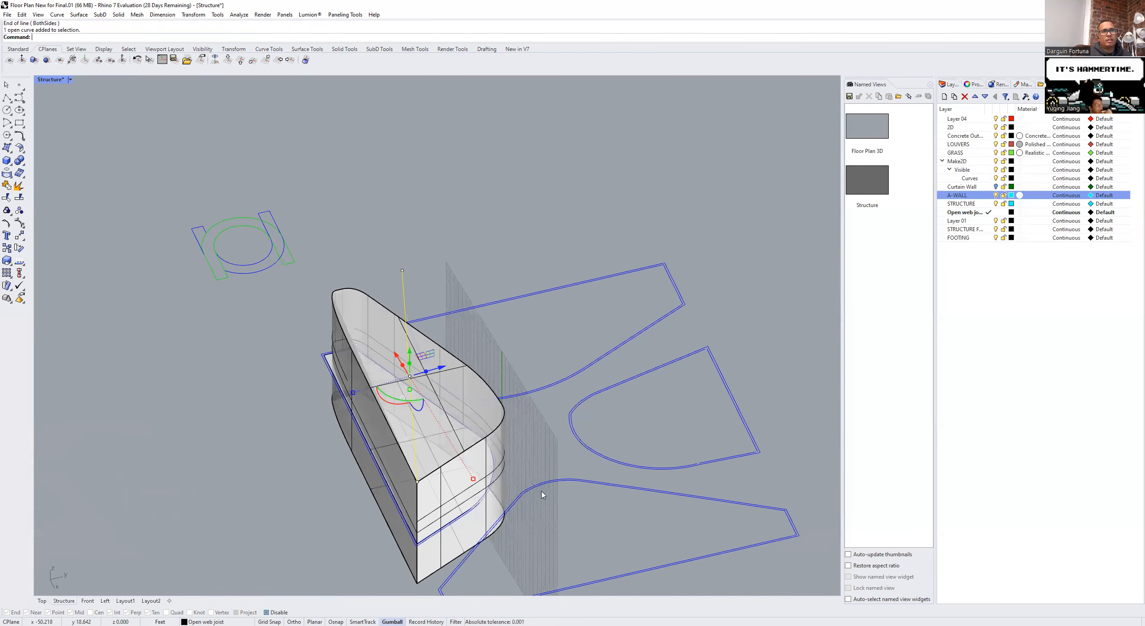
mouse_move(528, 339)
right_down()
mouse_move(518, 450)
mouse_move(525, 352)
right_up()
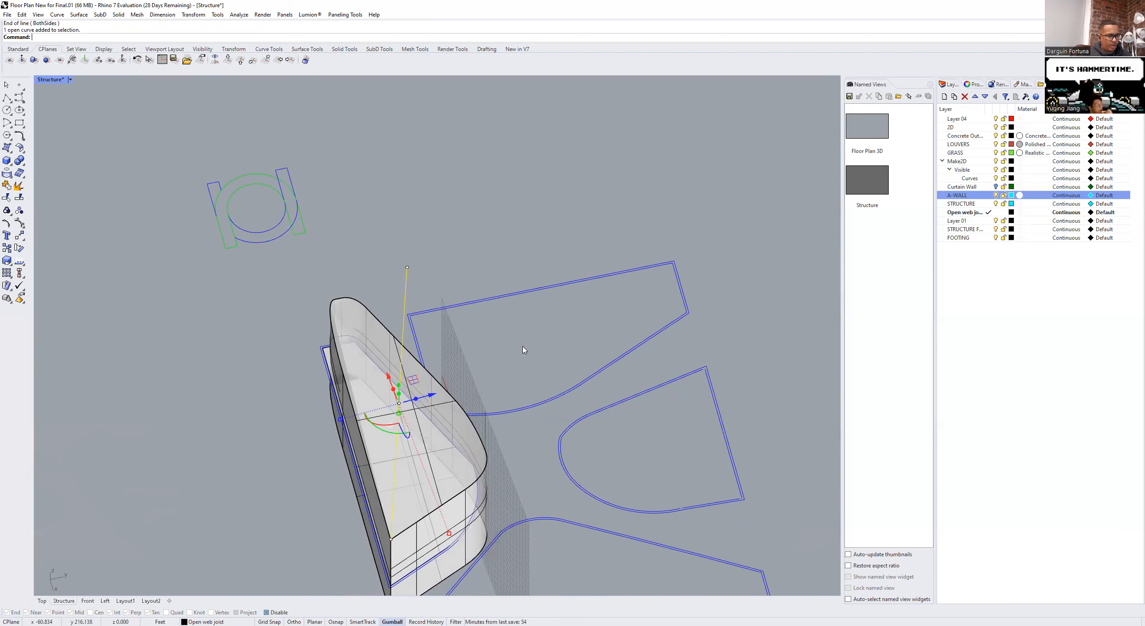
key(Delete)
right_drag(333, 473, 316, 507)
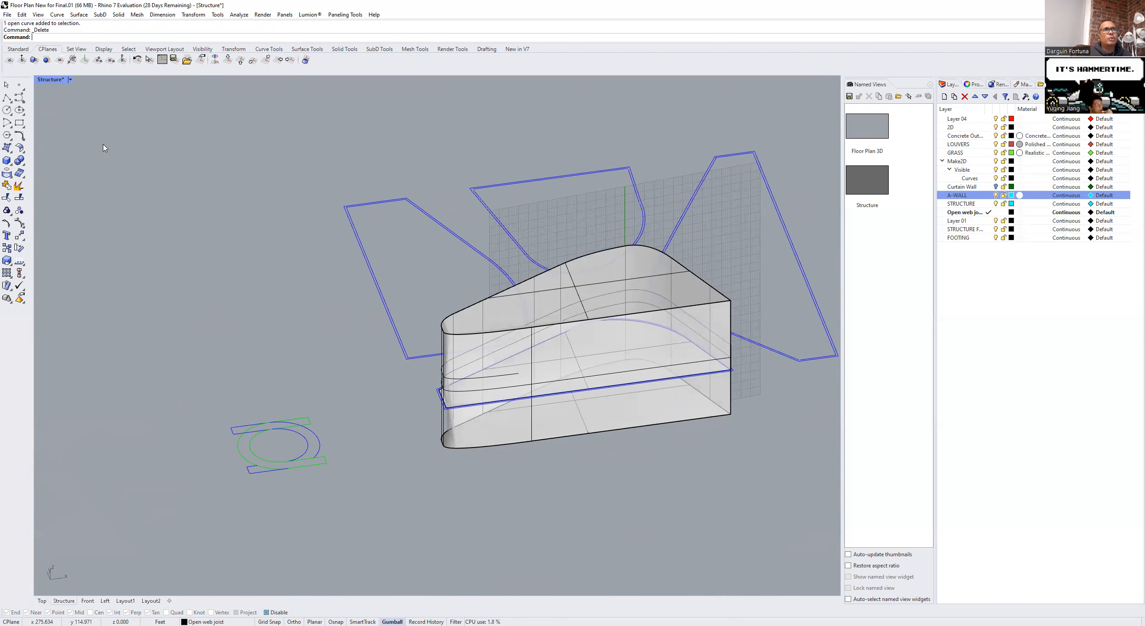
Step: Switch to the Front view and frame the tall slab's elevation
click(87, 601)
scroll(413, 305, up, 6)
scroll(413, 304, up, 5)
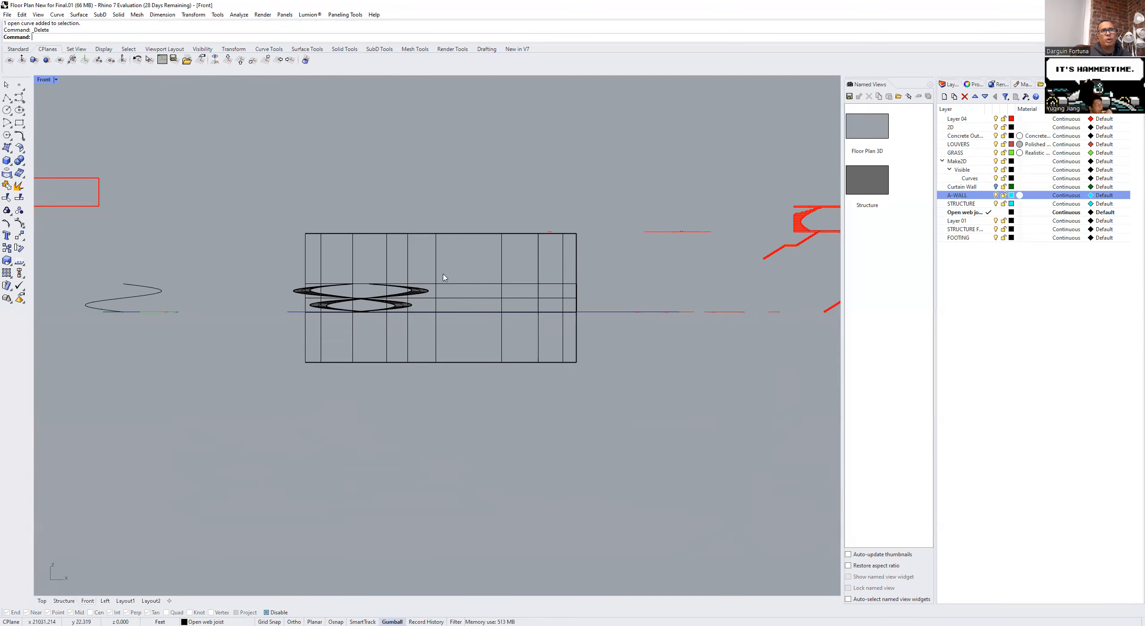
scroll(444, 277, down, 5)
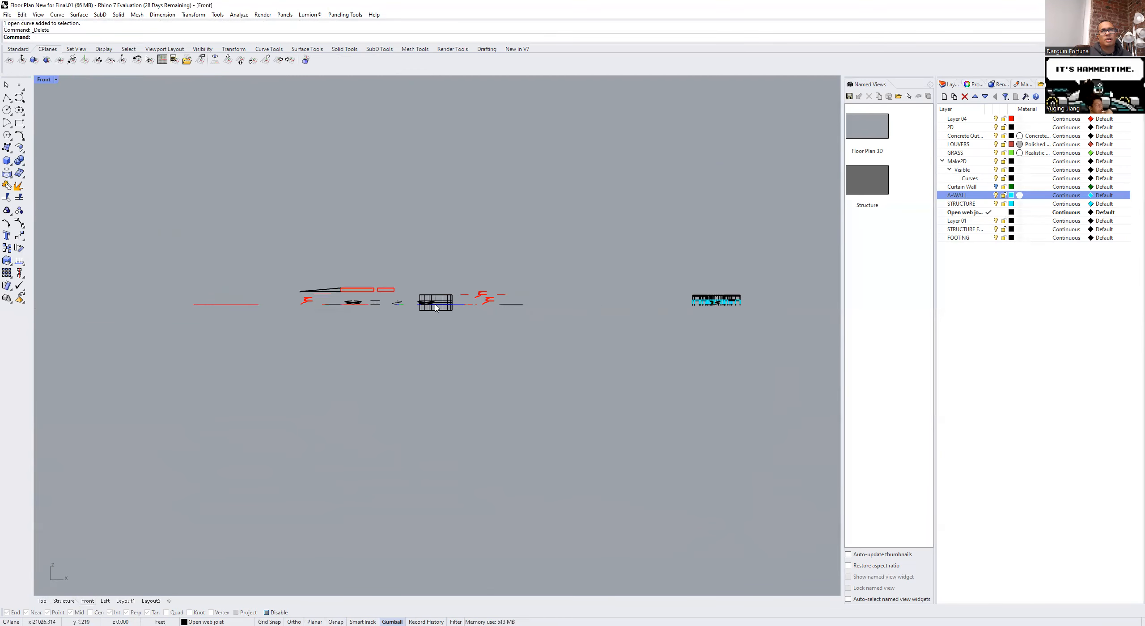
scroll(433, 307, up, 5)
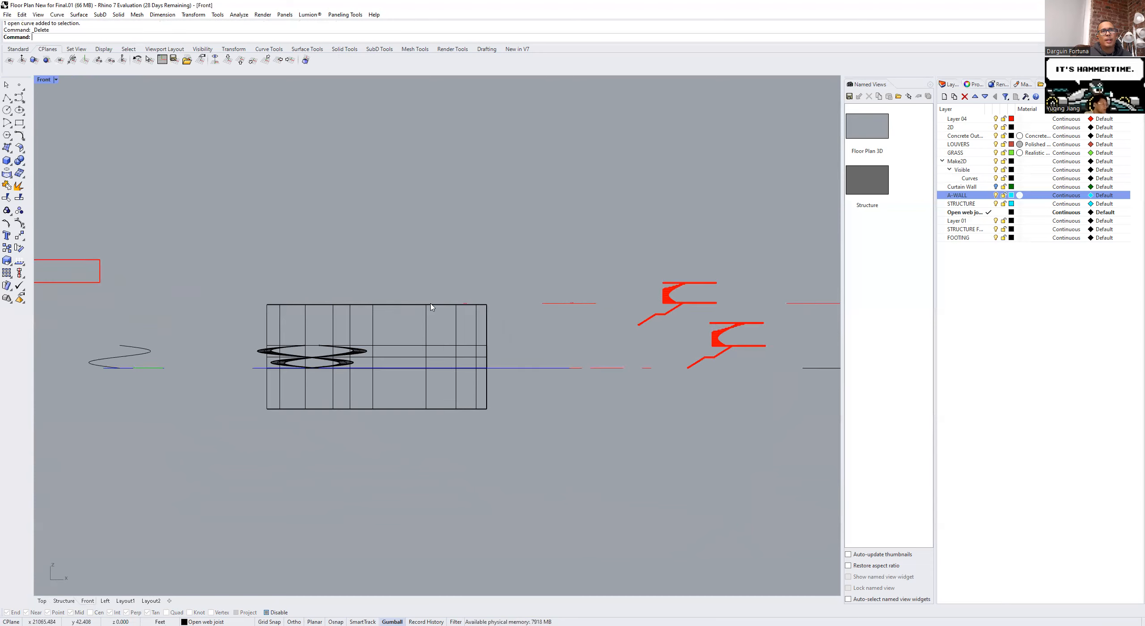
scroll(431, 307, up, 3)
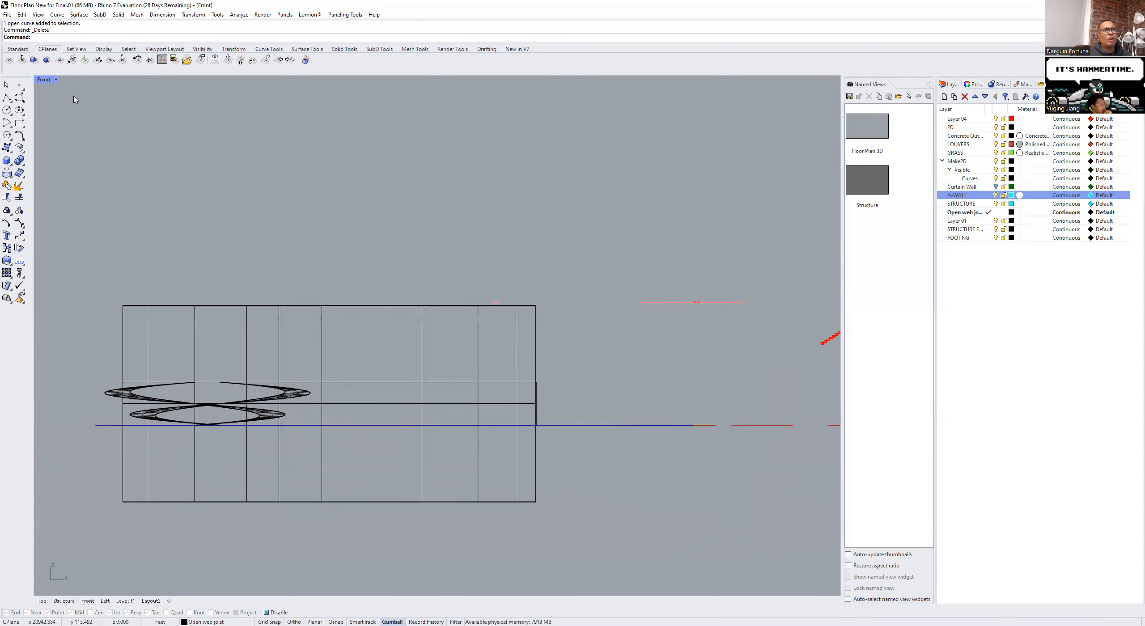
click(6, 100)
click(503, 277)
key(Escape)
Step: Draw a gently sloped line across the slab's upper part in elevation, extending past both of its ends
text(line)
key(Return)
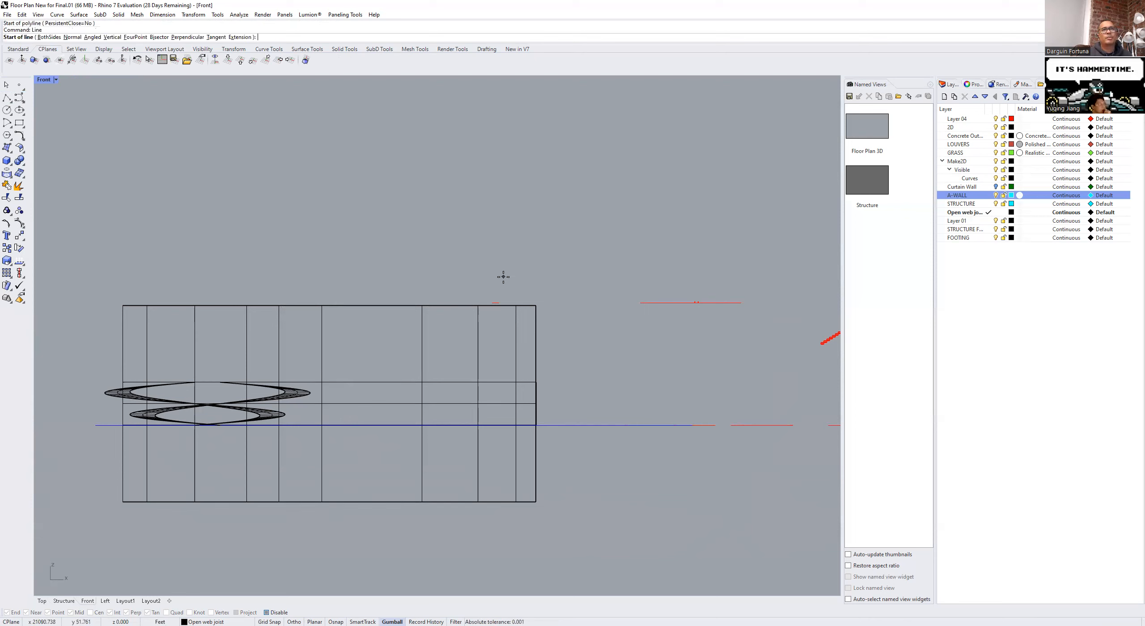
click(549, 297)
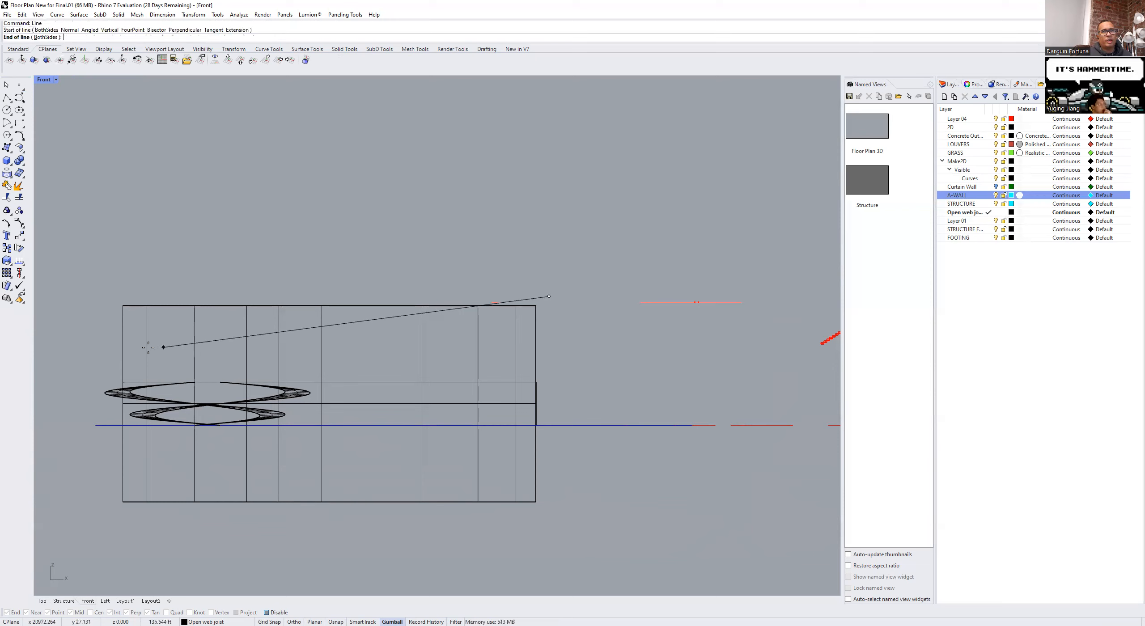
click(83, 337)
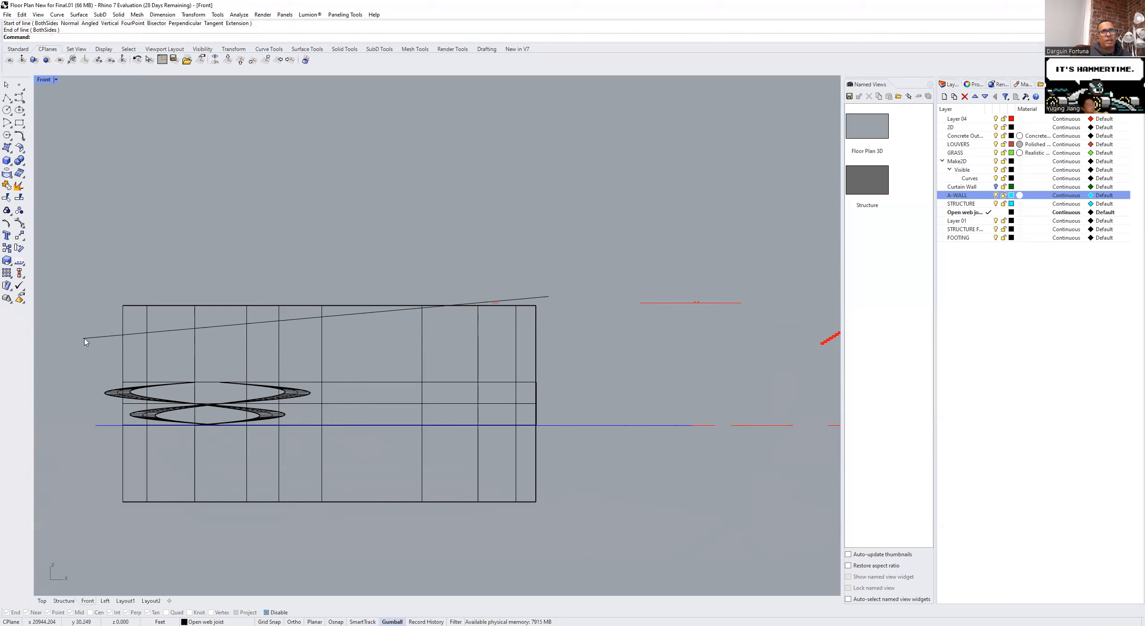
Step: Lower the sloped line slightly and raise its low endpoint so it slopes more gently down from the slab's upper corner
click(528, 298)
drag(316, 288, 315, 296)
drag(63, 282, 94, 375)
drag(64, 325, 94, 375)
drag(81, 320, 82, 297)
key(Escape)
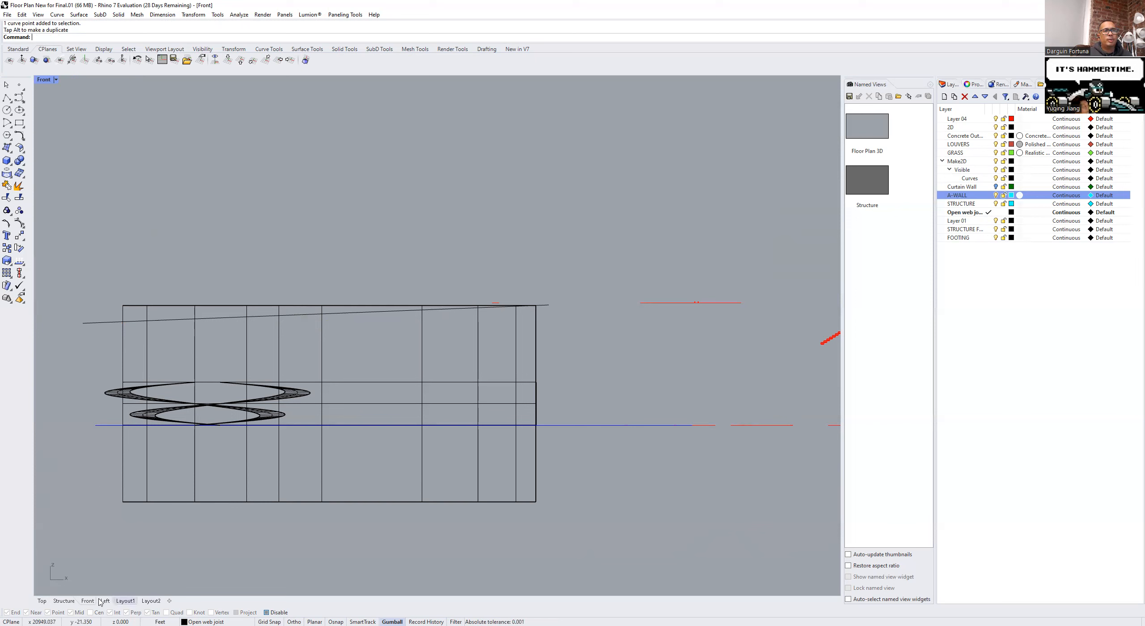
Step: Return to the Structure view and locate where the sloped line lies relative to the slab
click(65, 601)
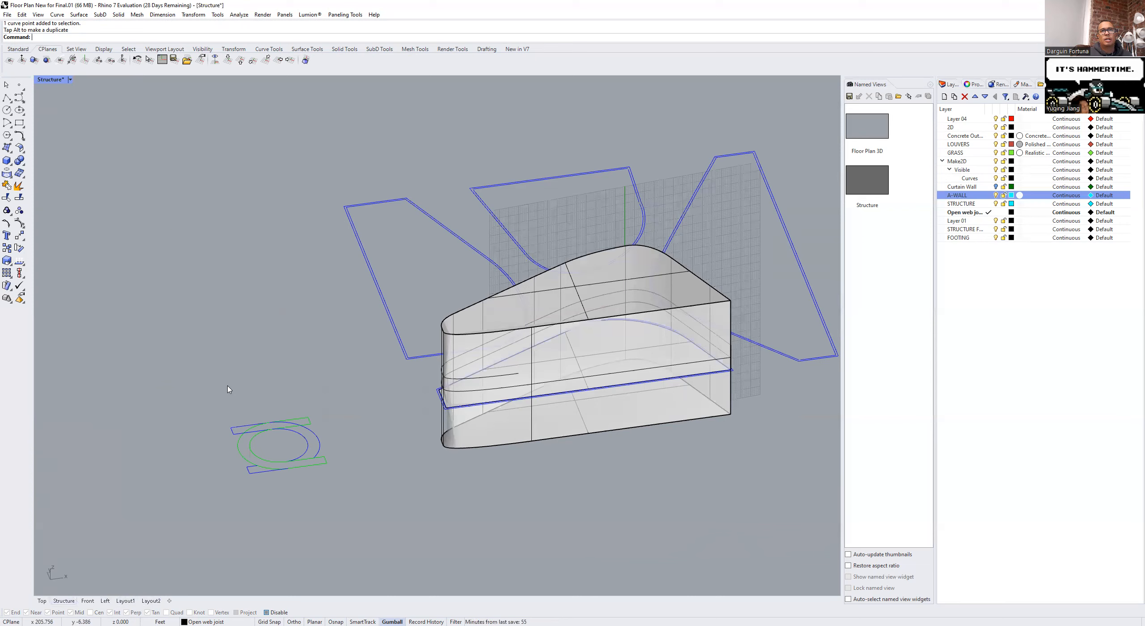
right_drag(524, 462, 400, 457)
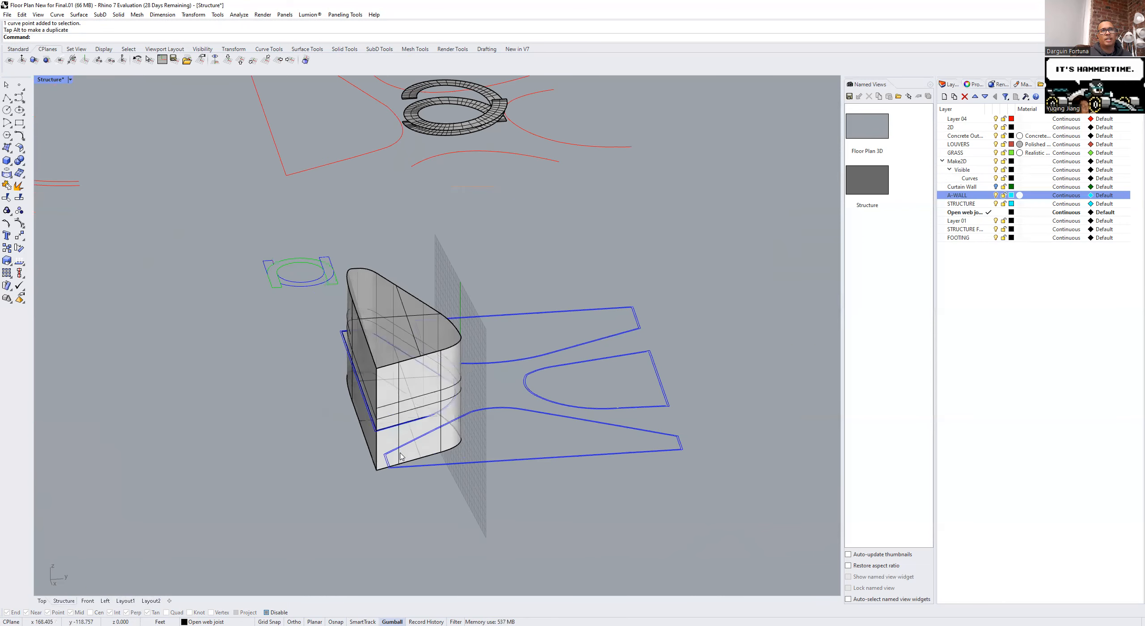
scroll(400, 456, down, 10)
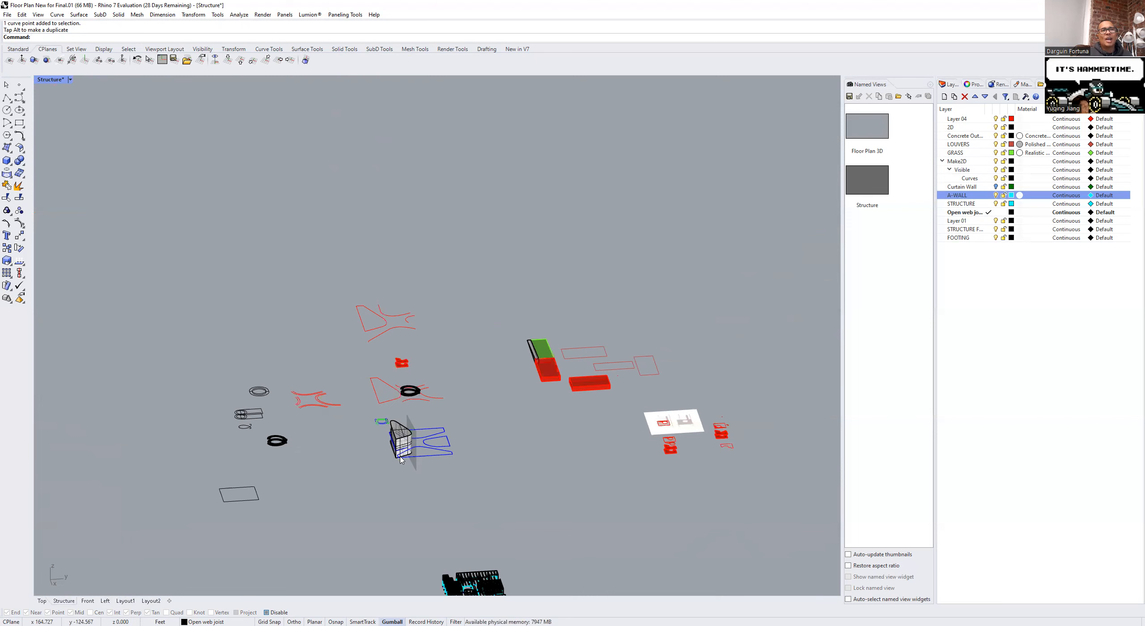
right_drag(327, 474, 433, 469)
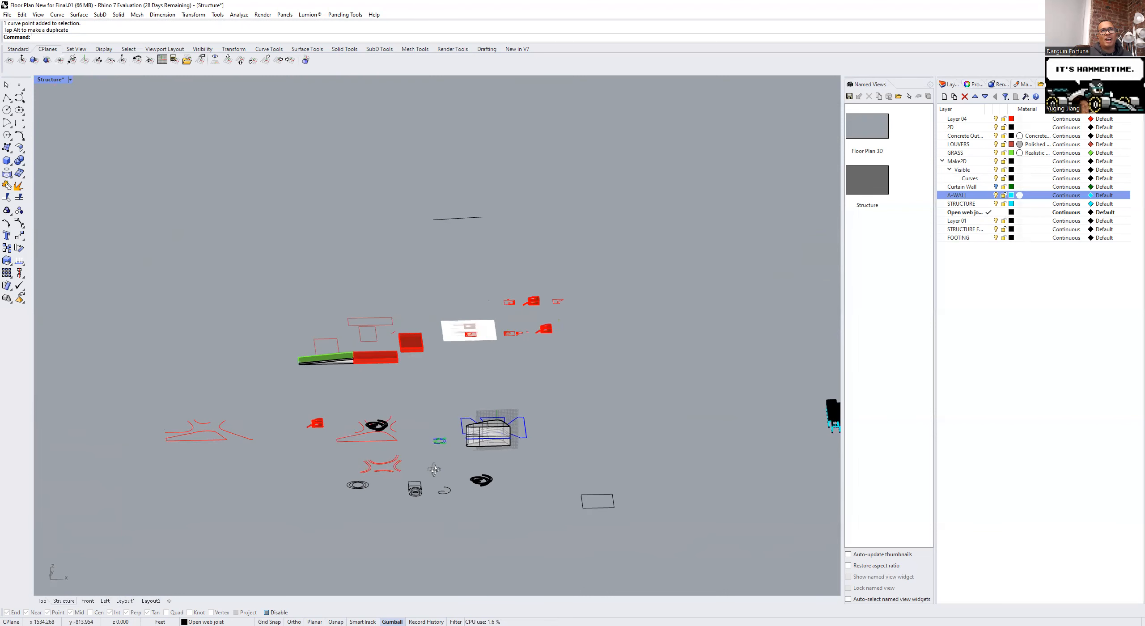
Step: Extrude the sloped line into a long surface reaching past the slab, and delete that surface again
click(465, 219)
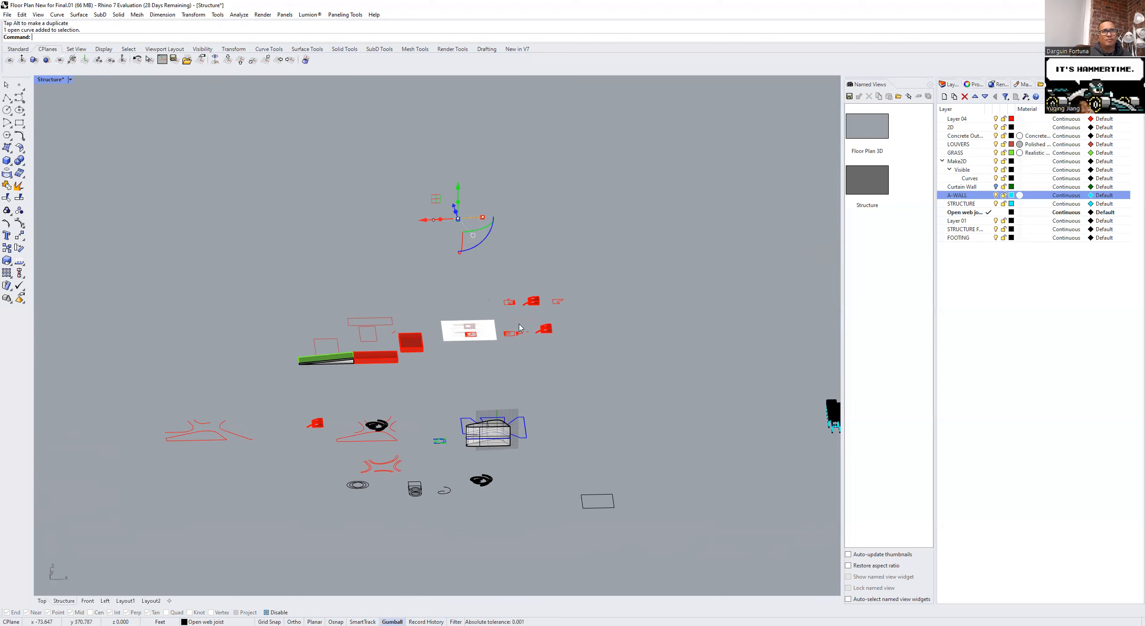
text(ext)
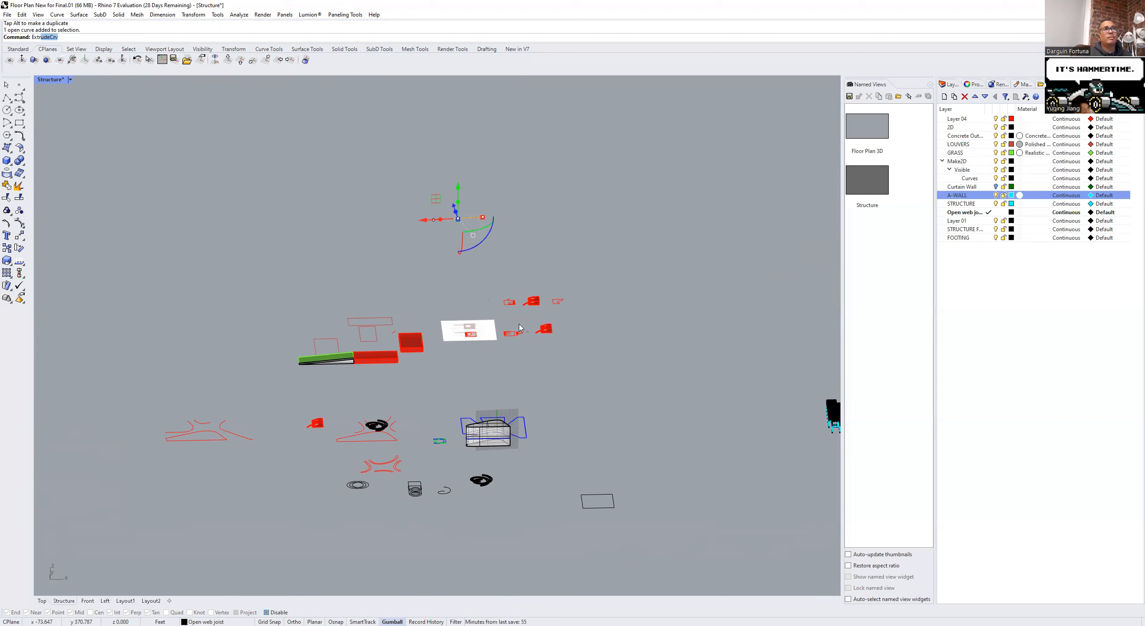
key(Return)
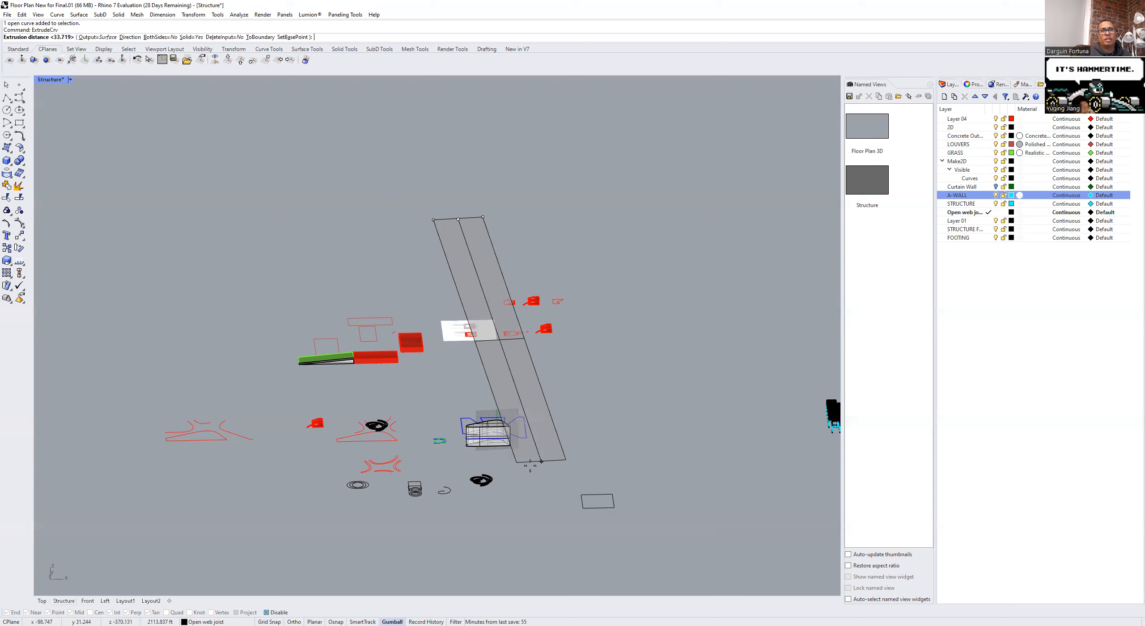
click(531, 469)
right_drag(464, 497, 384, 500)
click(679, 394)
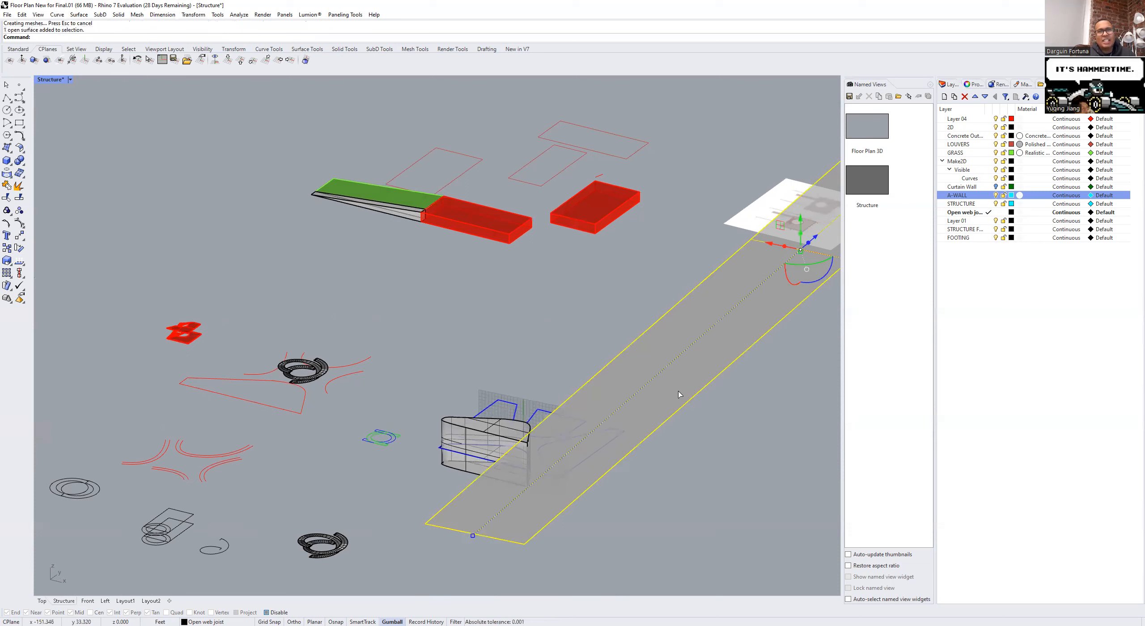
key(Delete)
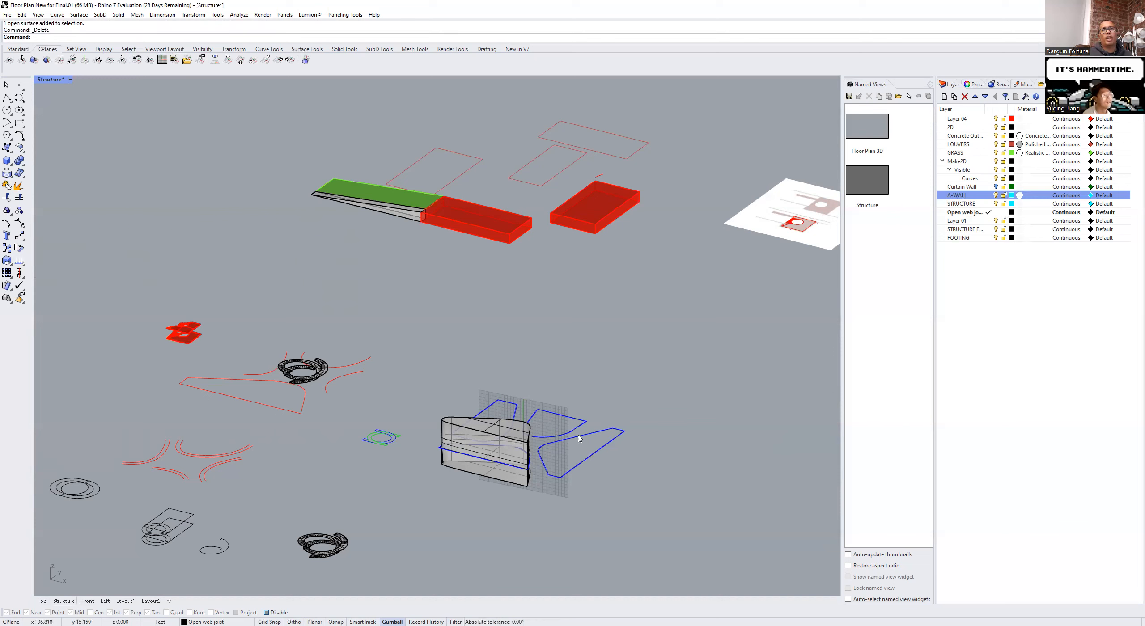
Step: Draw an upright rectangle on the current vertical construction plane, in the empty area away from the slab
click(19, 123)
click(201, 166)
click(138, 245)
click(150, 251)
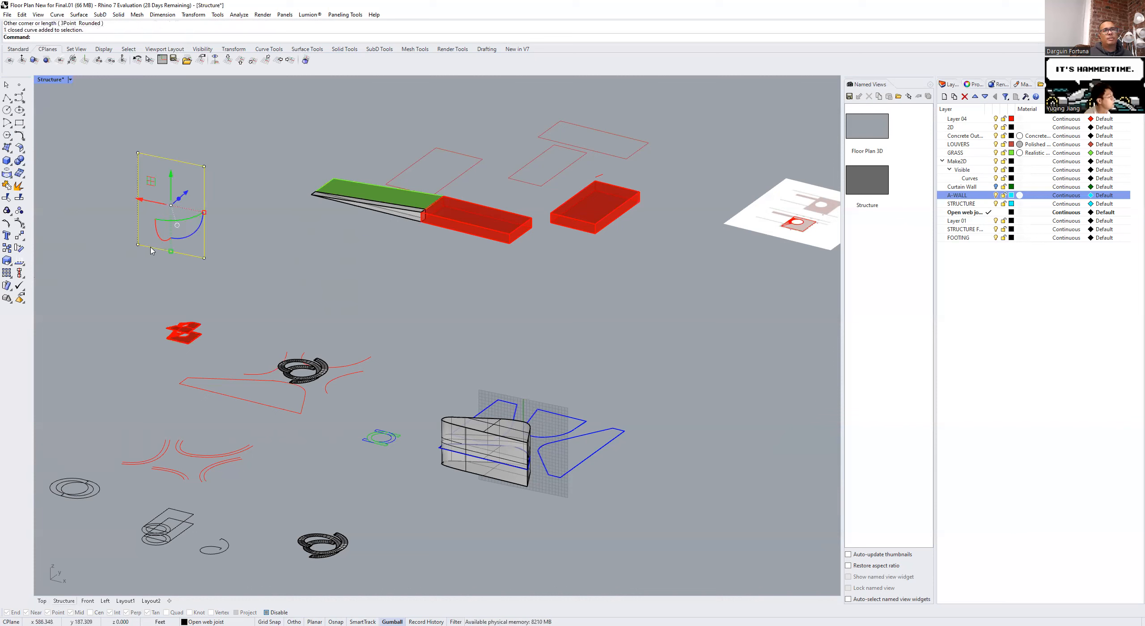
key(Escape)
Step: Orient the construction plane to the tall slab's top so that it lies horizontally
click(34, 60)
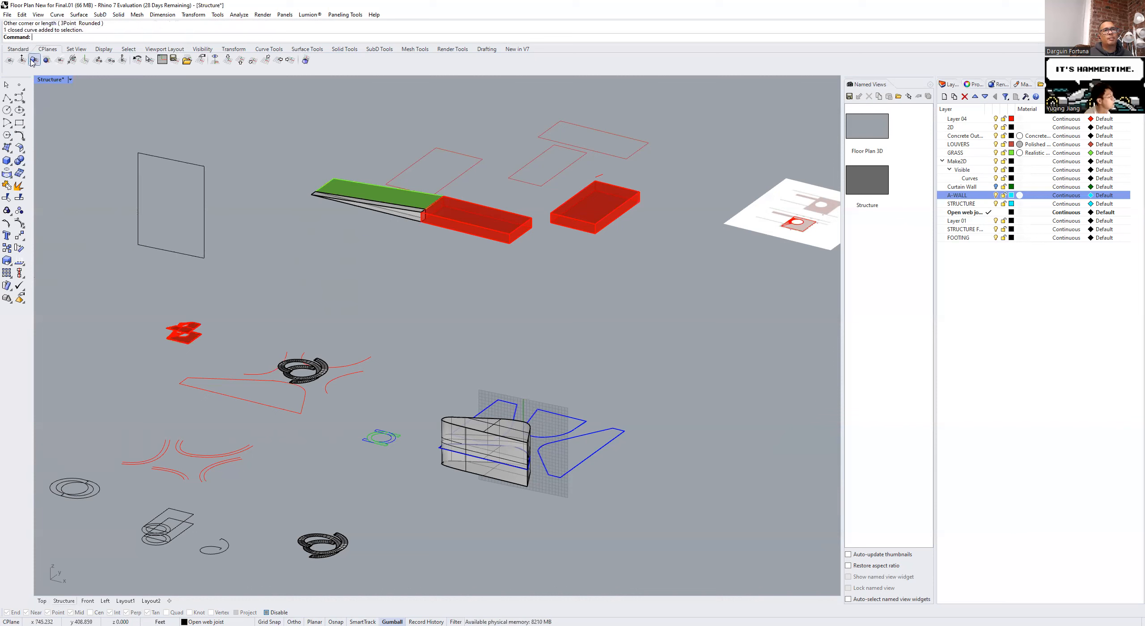
click(507, 429)
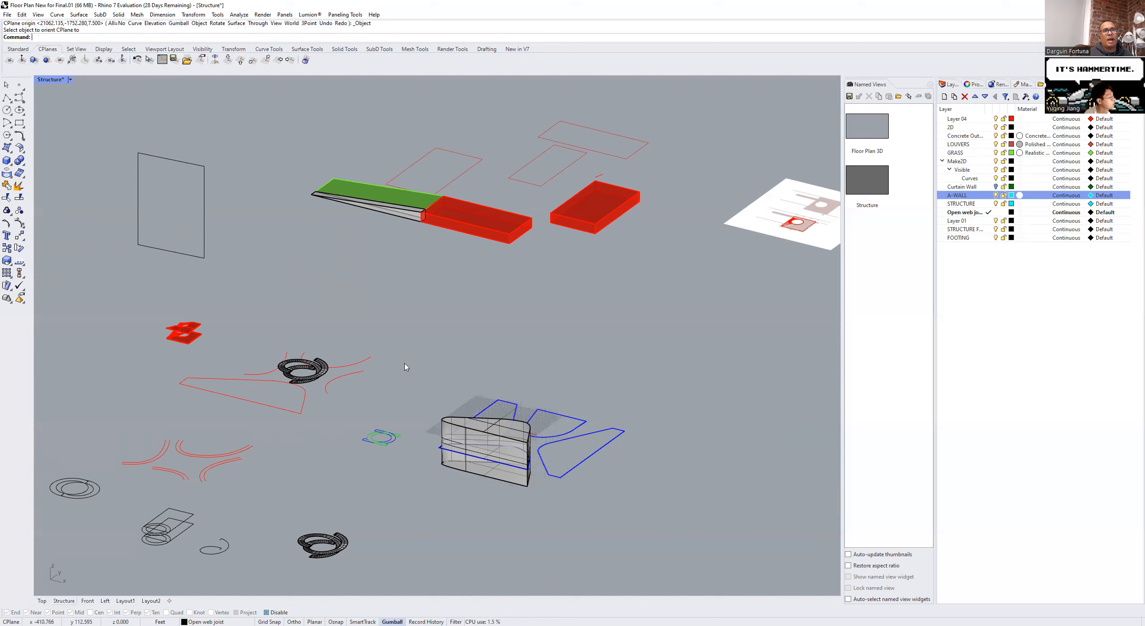
click(512, 428)
key(Escape)
Step: Draw a long, narrow rectangle beyond the slab on the horizontal plane and fill it with a planar surface
click(19, 123)
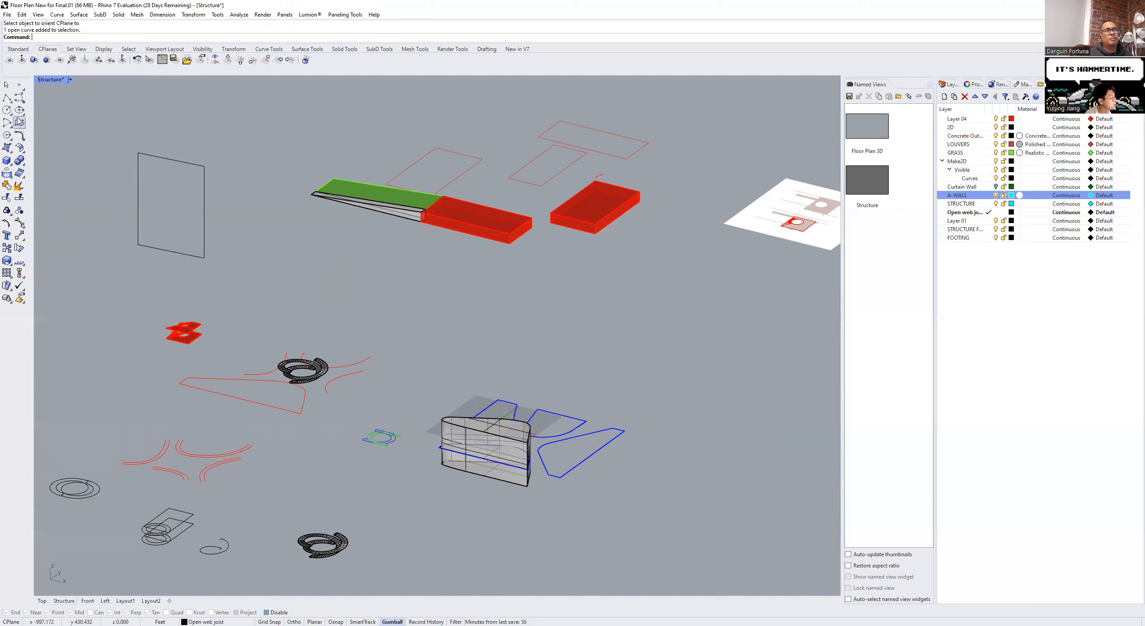
click(629, 359)
click(419, 333)
click(486, 349)
text(PlanarSrf)
key(Return)
Step: Rotate the long rectangle's outline by -10 degrees about its middle so it slopes along its length
right_drag(505, 383, 531, 380)
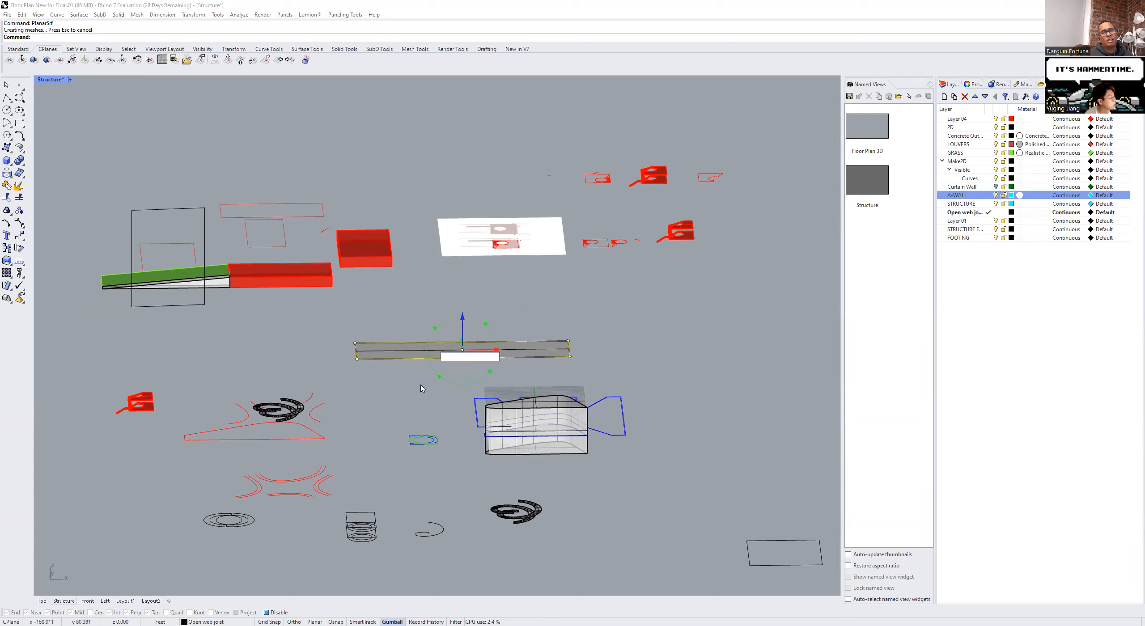
text(10)
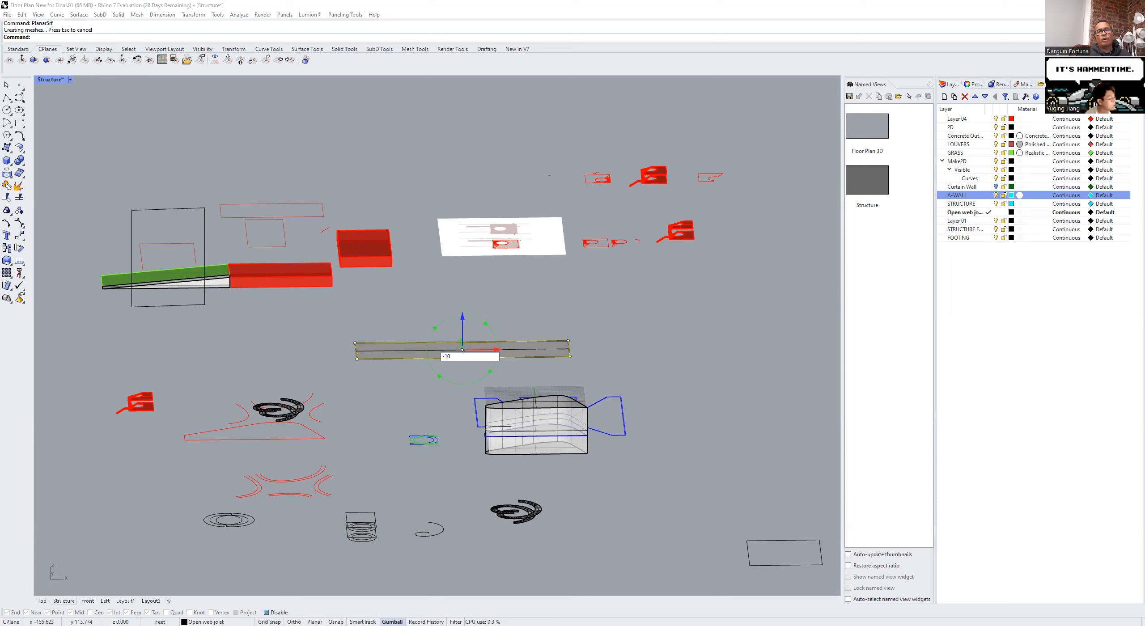
key(Return)
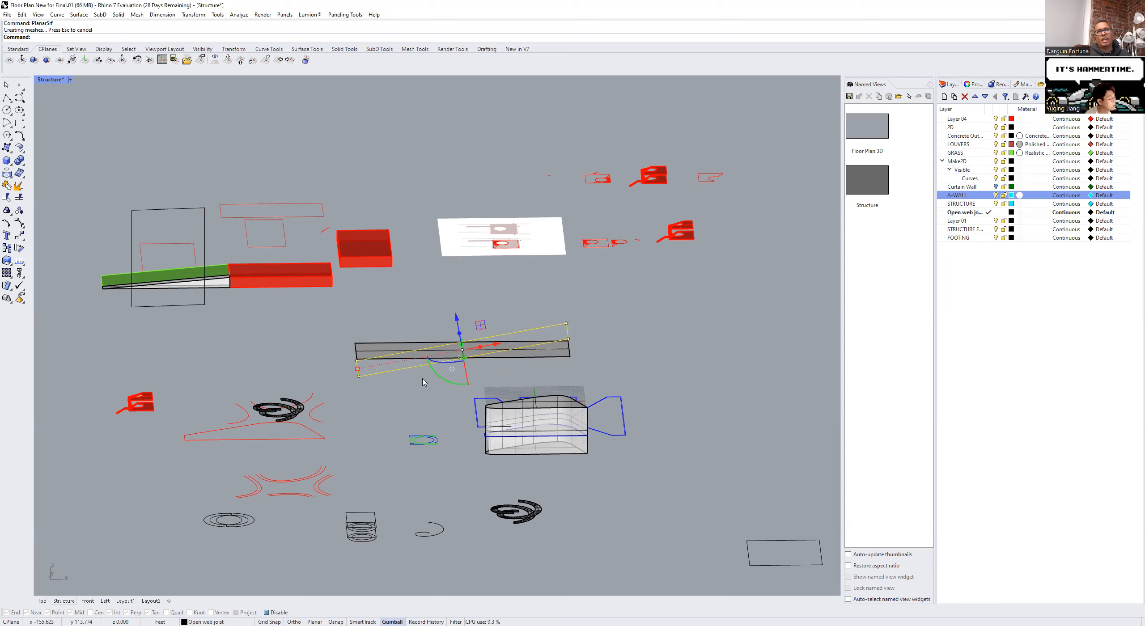
key(Escape)
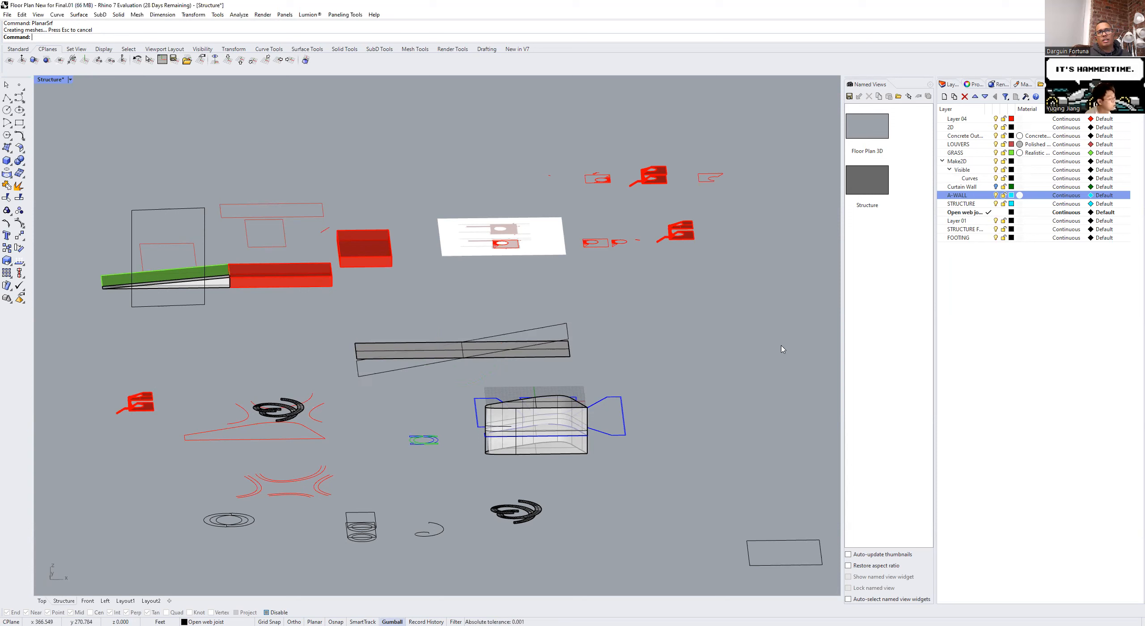
Step: Delete the level planar surface that crosses the tilted rectangle
right_drag(614, 381, 466, 340)
click(481, 316)
key(Delete)
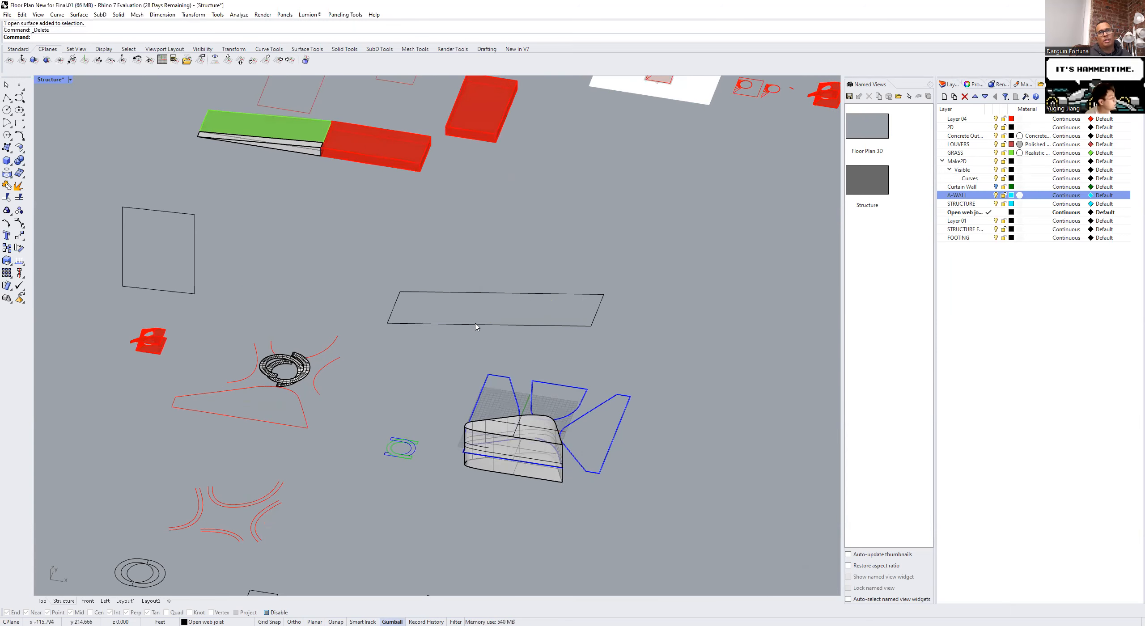
Step: Create a planar surface from the tilted rectangle with PlanarSrf
click(475, 325)
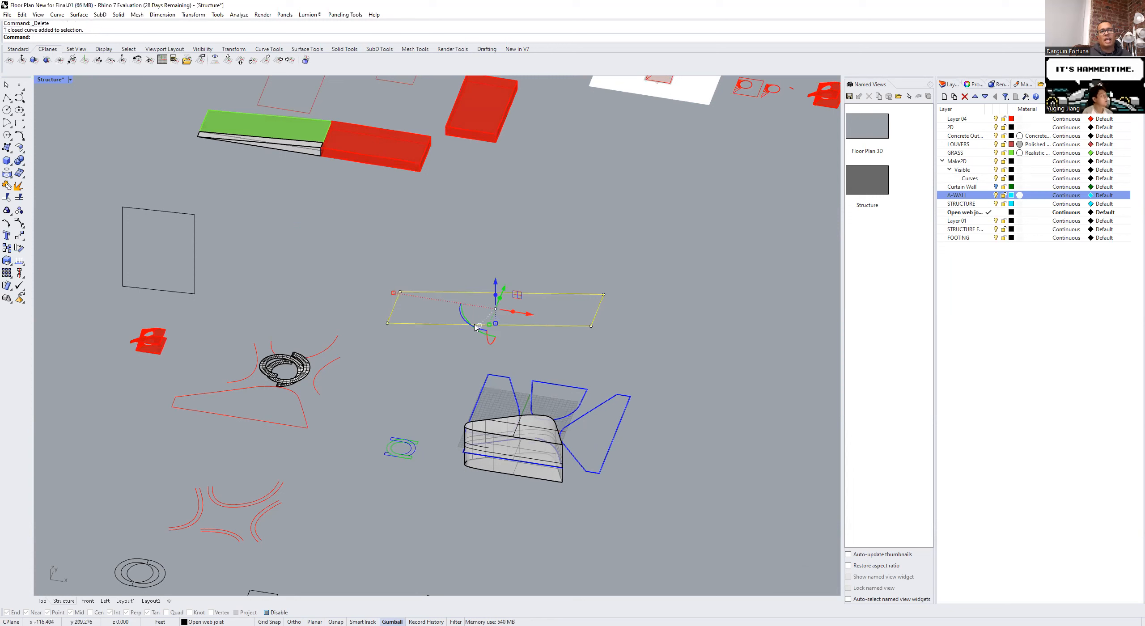
text(pl)
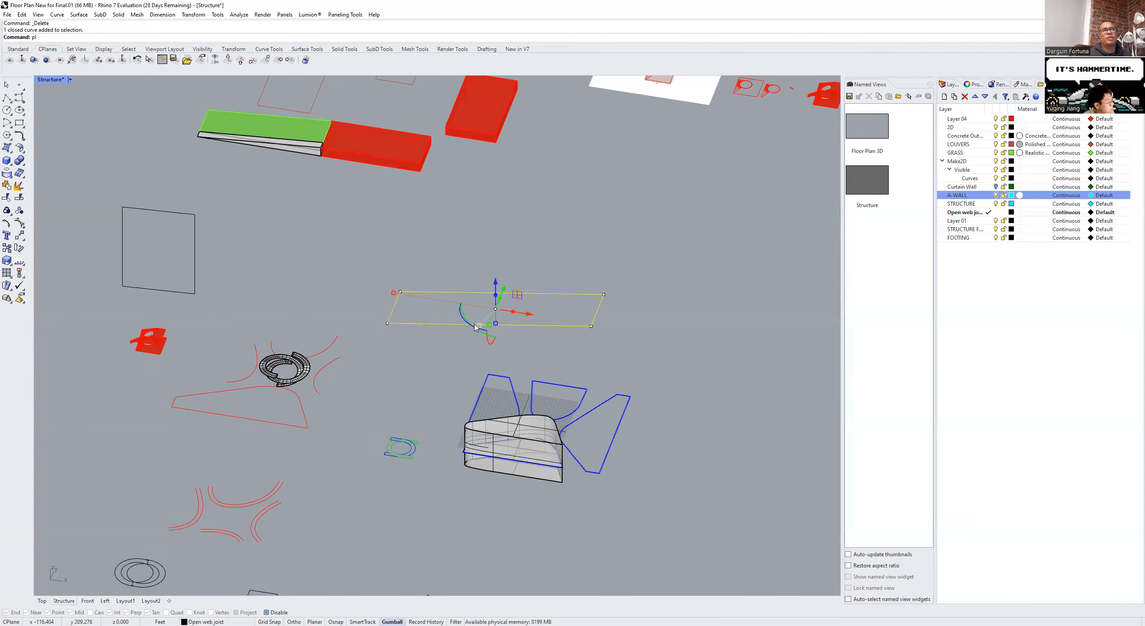
key(BackSpace)
key(BackSpace)
text(ca)
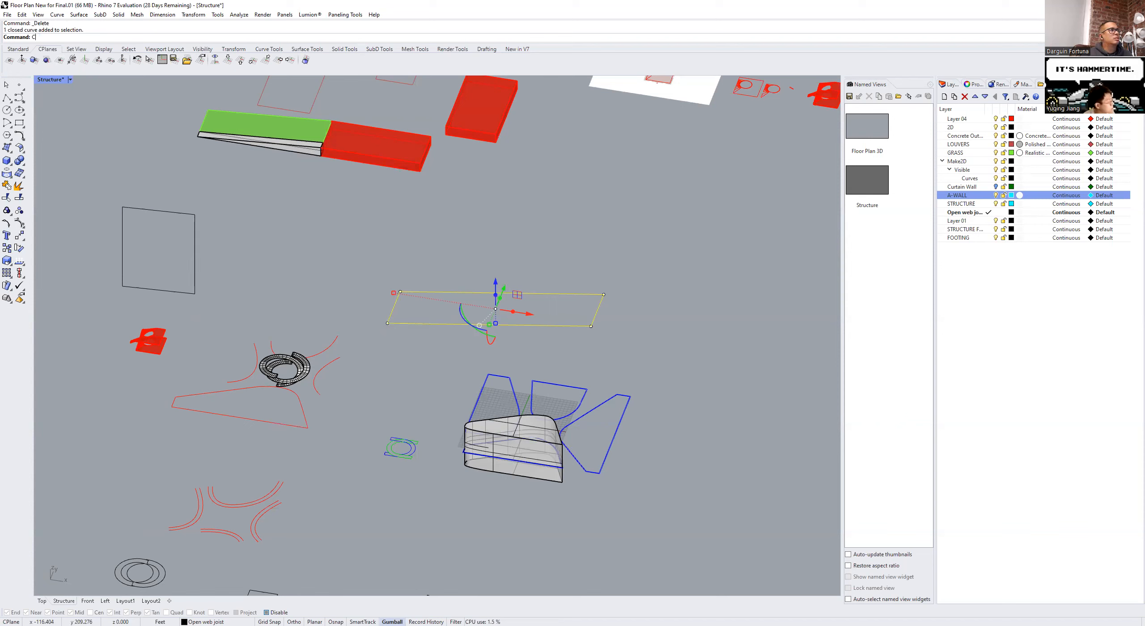
text(Planarsrf)
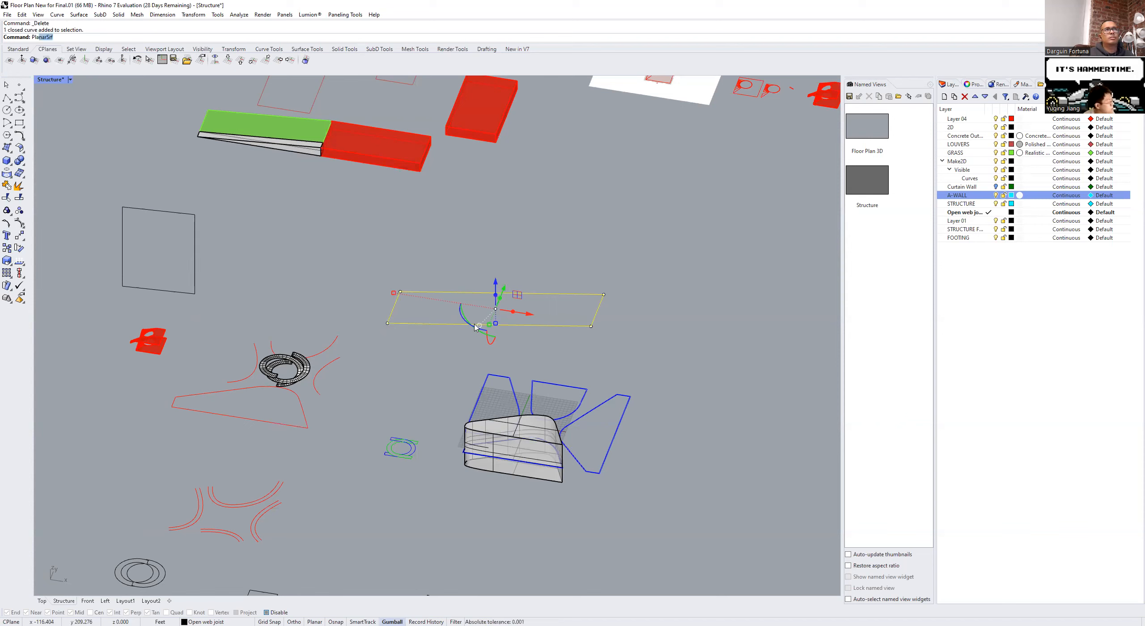
key(Return)
click(470, 384)
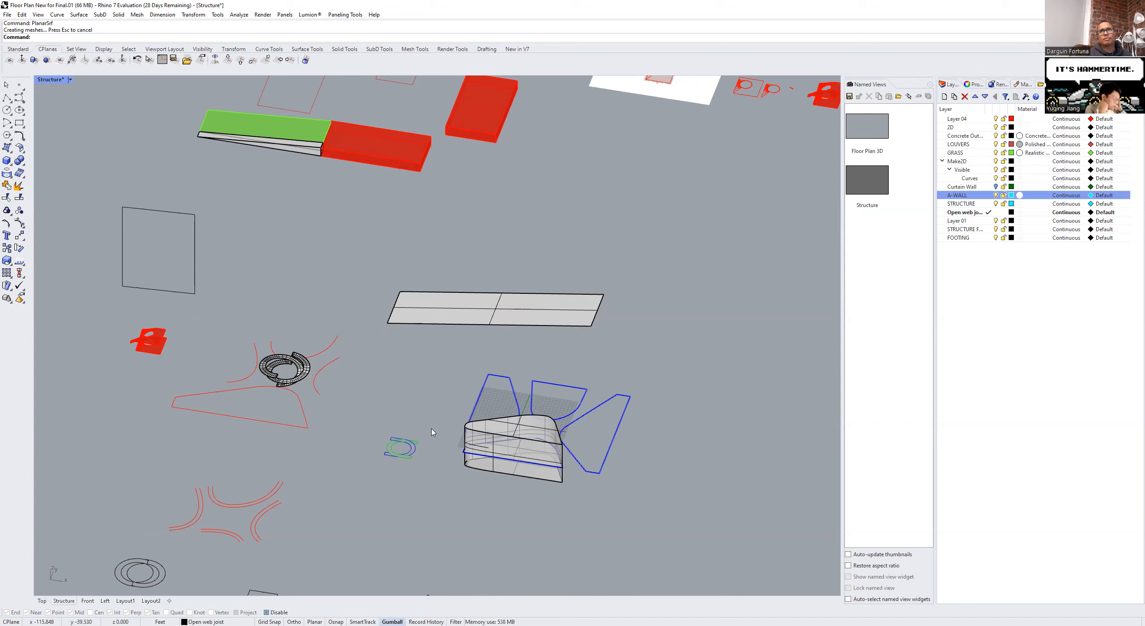
Step: Rotate the new planar surface about its middle so it slopes at a different angle from its outline rectangle
click(495, 307)
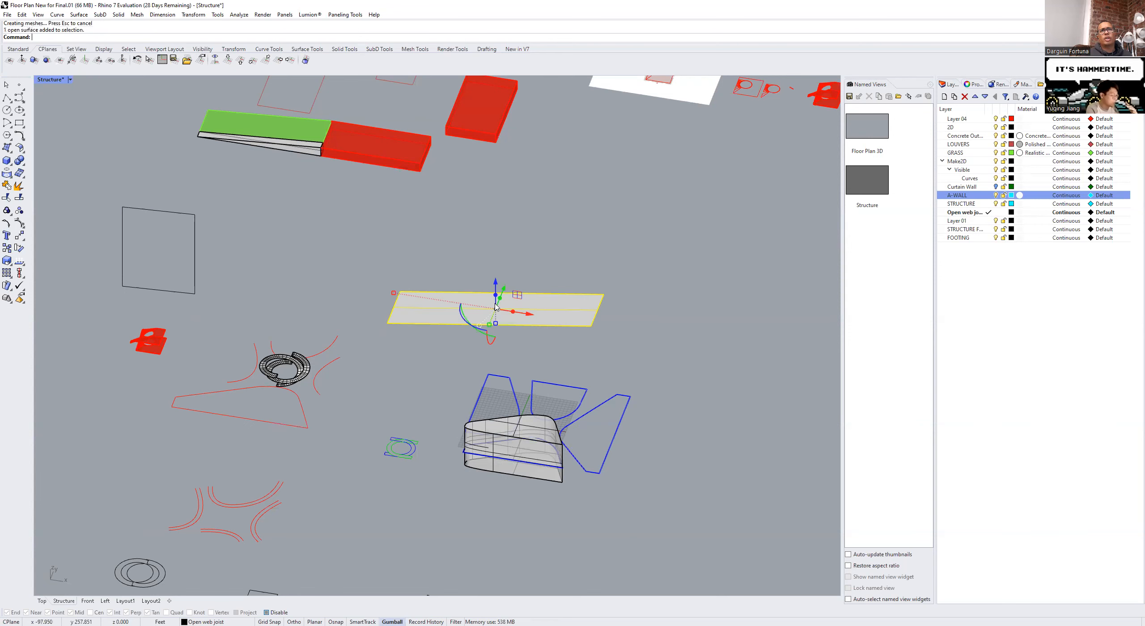
right_drag(426, 368, 468, 349)
scroll(467, 349, up, 6)
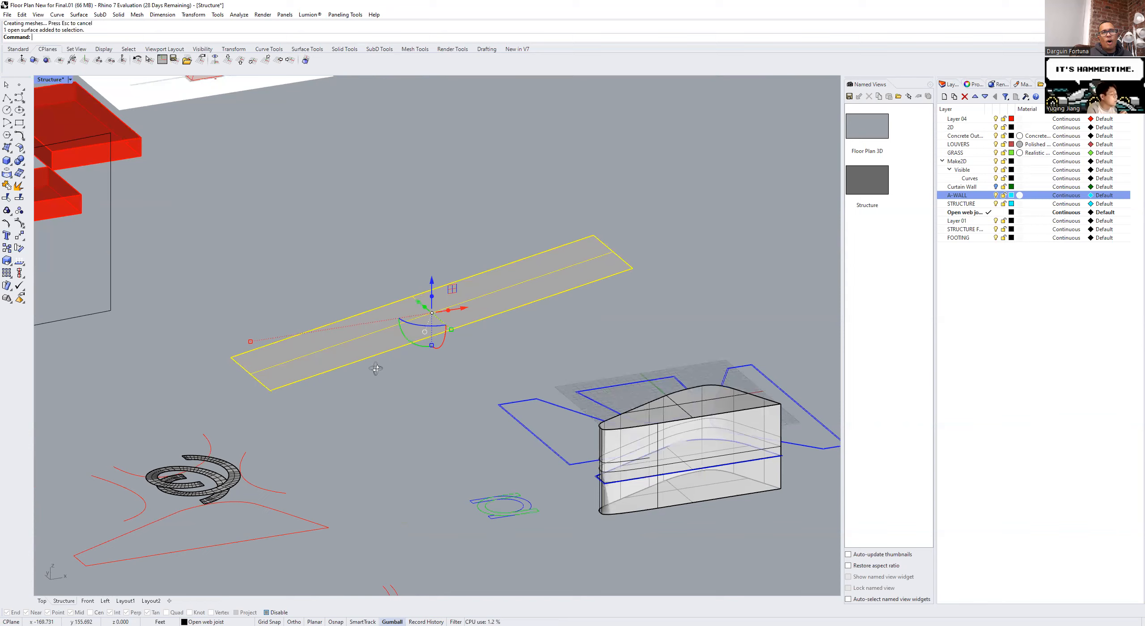
right_drag(408, 381, 376, 344)
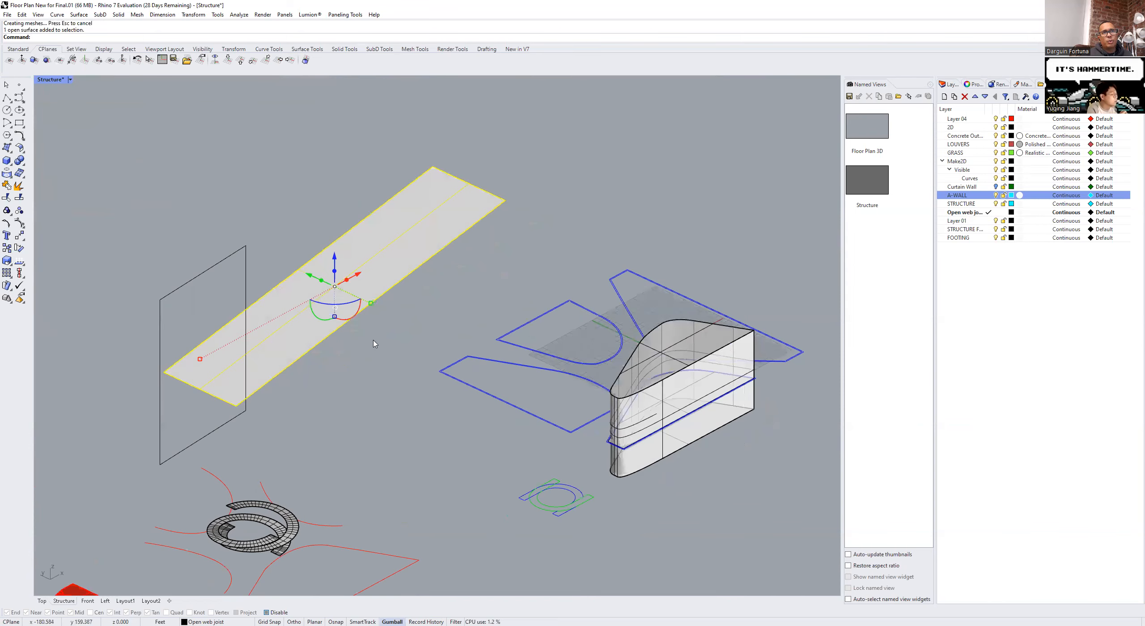
click(314, 317)
text(90)
key(Return)
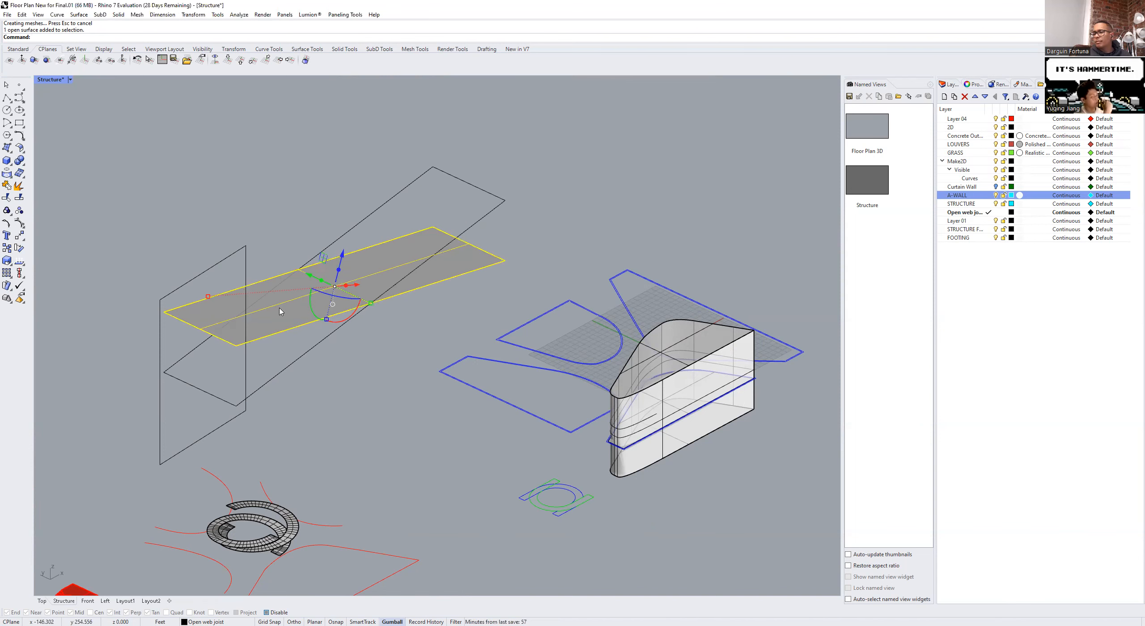
key(Escape)
scroll(371, 355, down, 3)
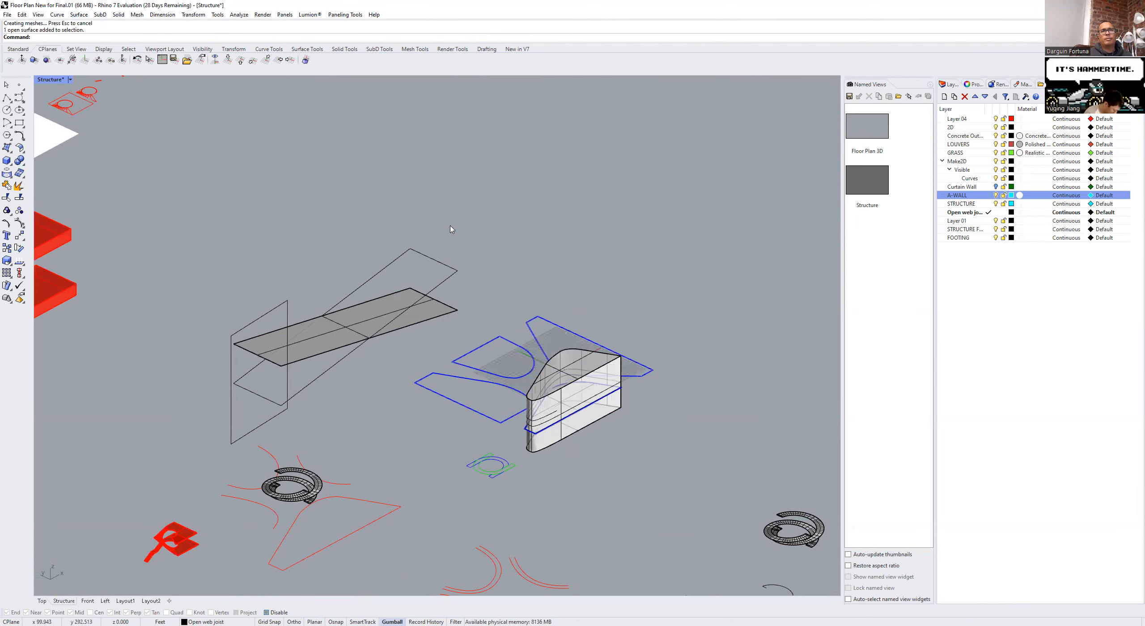
scroll(452, 357, down, 3)
right_drag(594, 461, 448, 476)
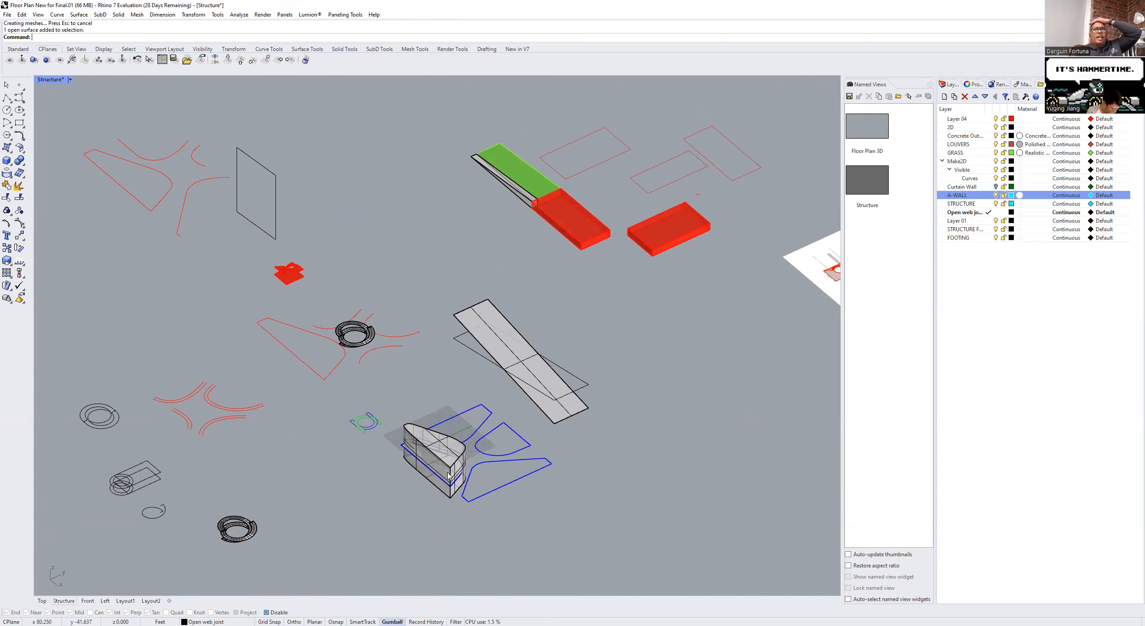